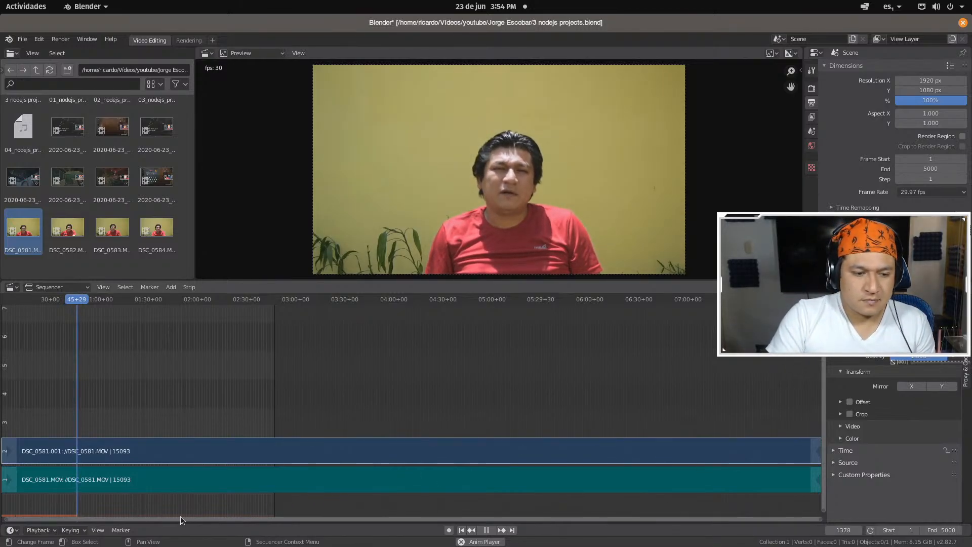
# Stop playback, return to the first frame, and add 01_nodejs_projects.wav to channel 3 at the start of the sequence
pyautogui.click(486, 529)
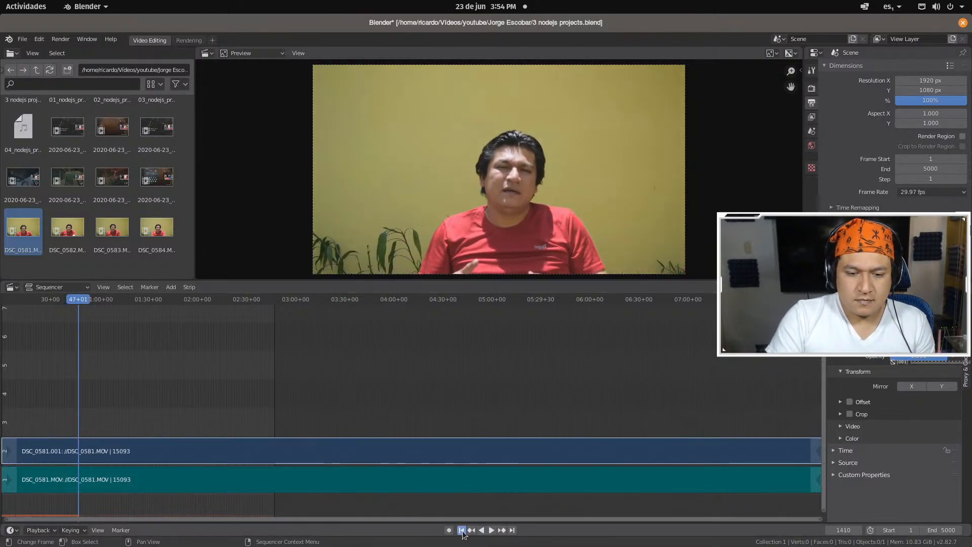
pyautogui.click(462, 530)
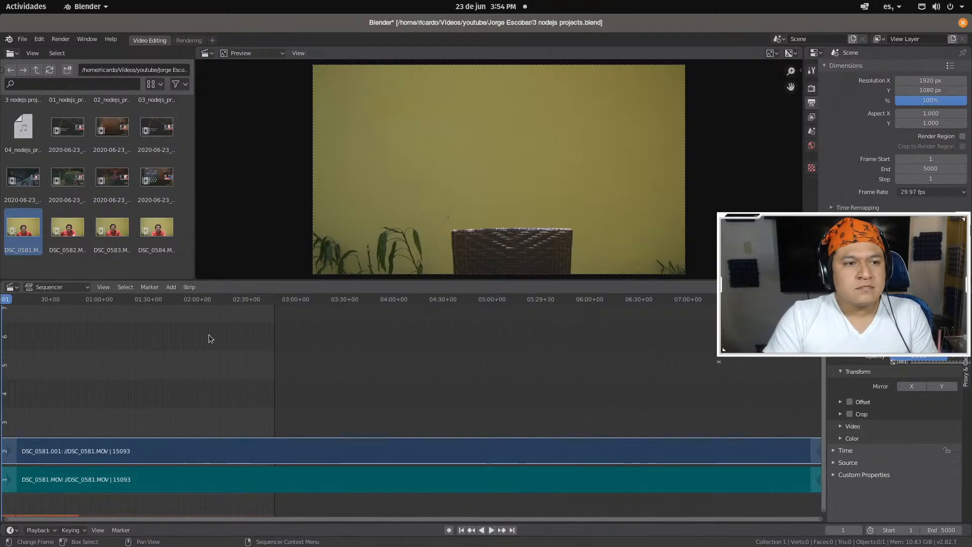
pyautogui.scroll(2, 132, 227)
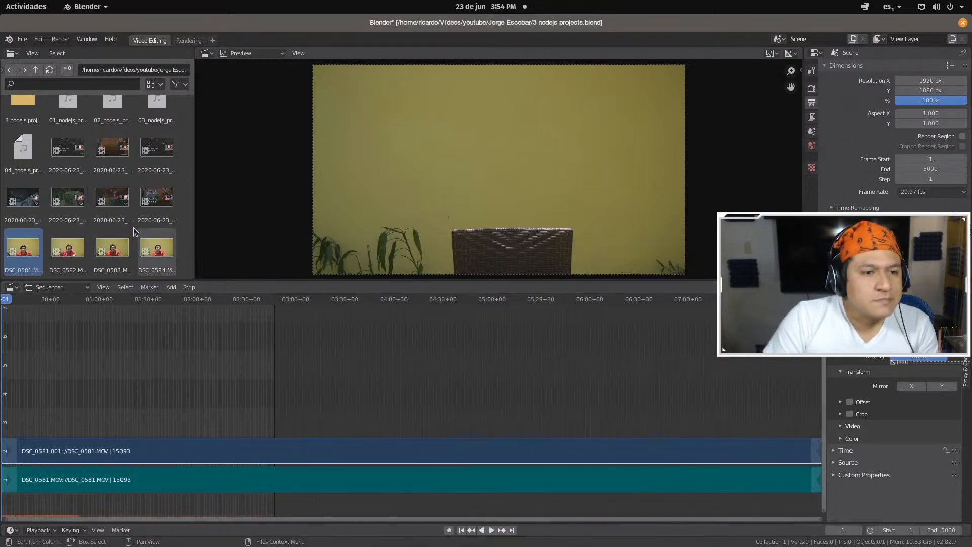
pyautogui.click(75, 116)
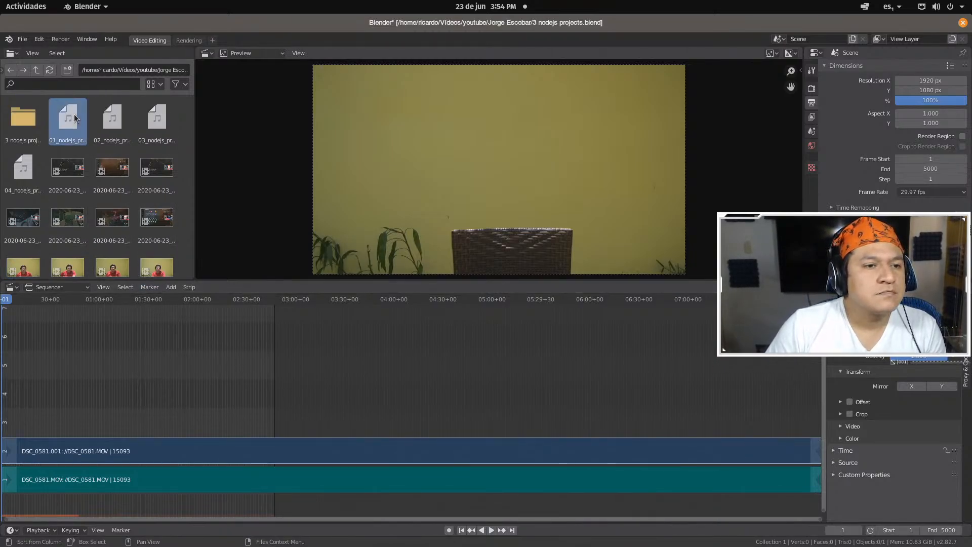
pyautogui.rightClick(78, 144)
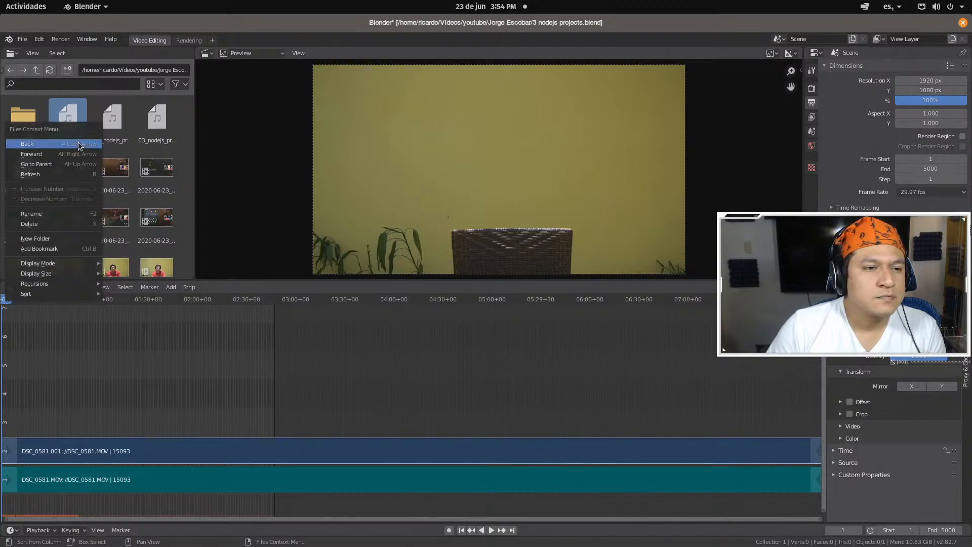
pyautogui.press('Escape')
pyautogui.moveTo(74, 126); pyautogui.dragTo(20, 415)
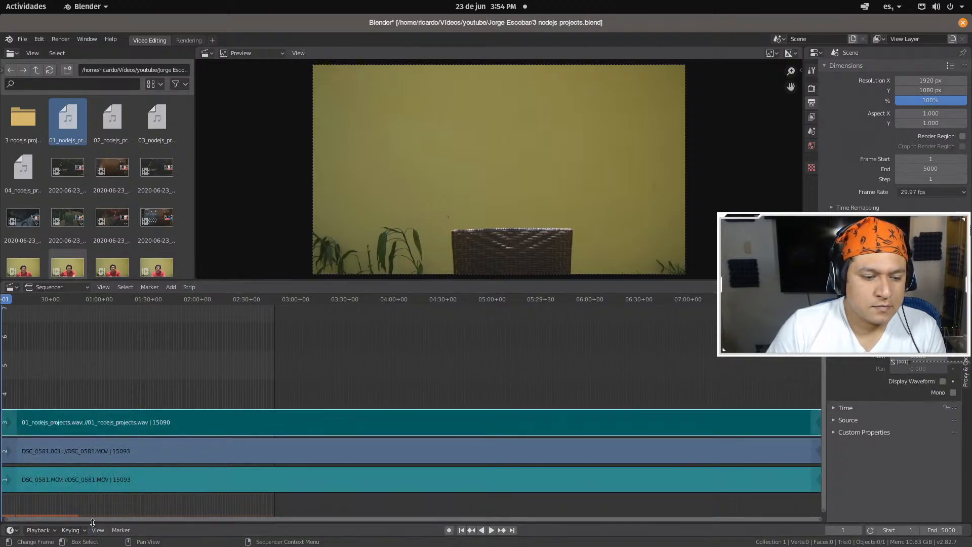
# Display the waveforms of the camera audio strip on channel 1 and the 01_nodejs_projects.wav strip on channel 3
pyautogui.moveTo(93, 521); pyautogui.dragTo(54, 515)
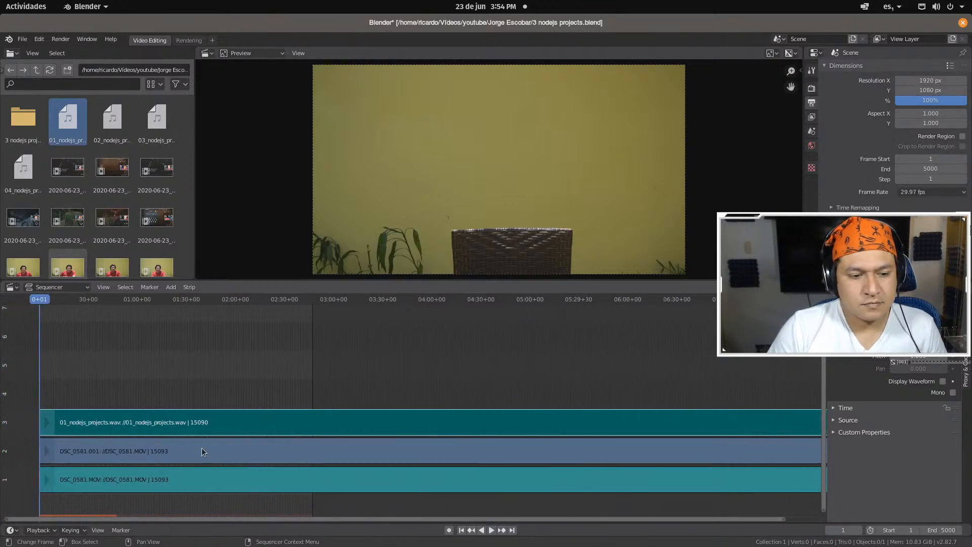
pyautogui.click(135, 480)
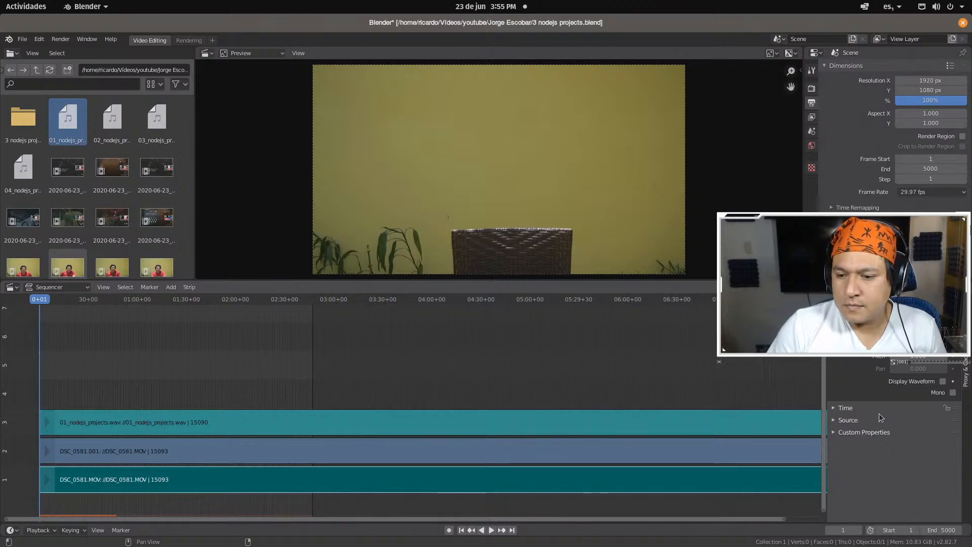
pyautogui.click(855, 421)
pyautogui.click(855, 420)
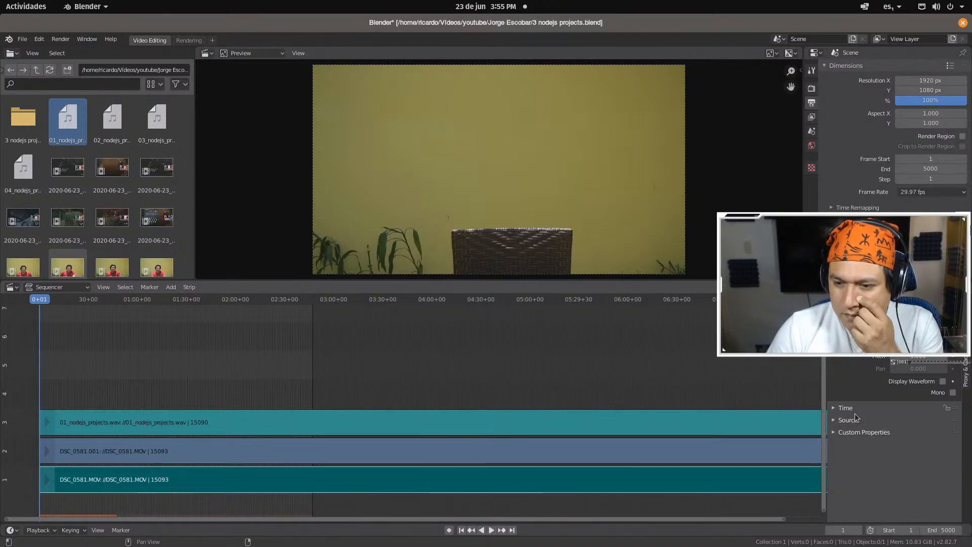
pyautogui.click(942, 381)
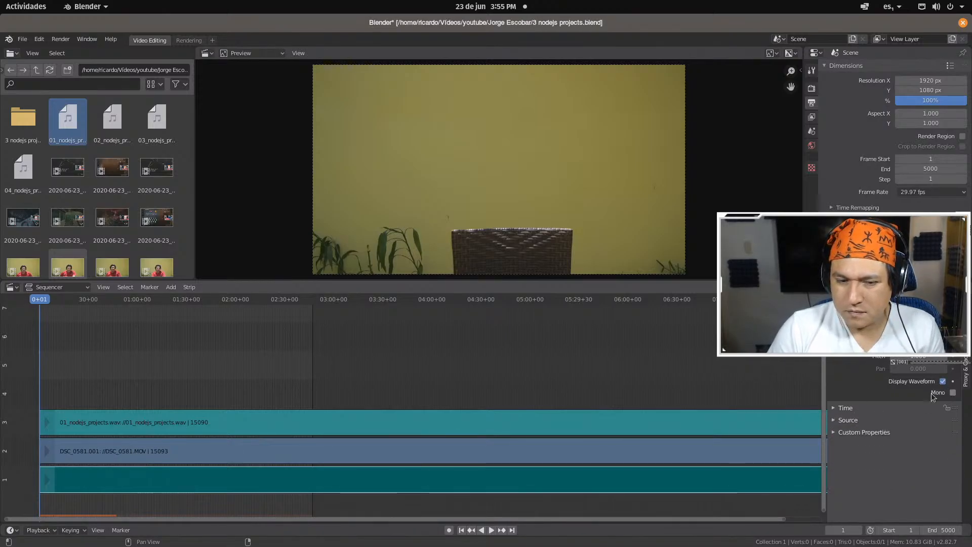
pyautogui.click(296, 424)
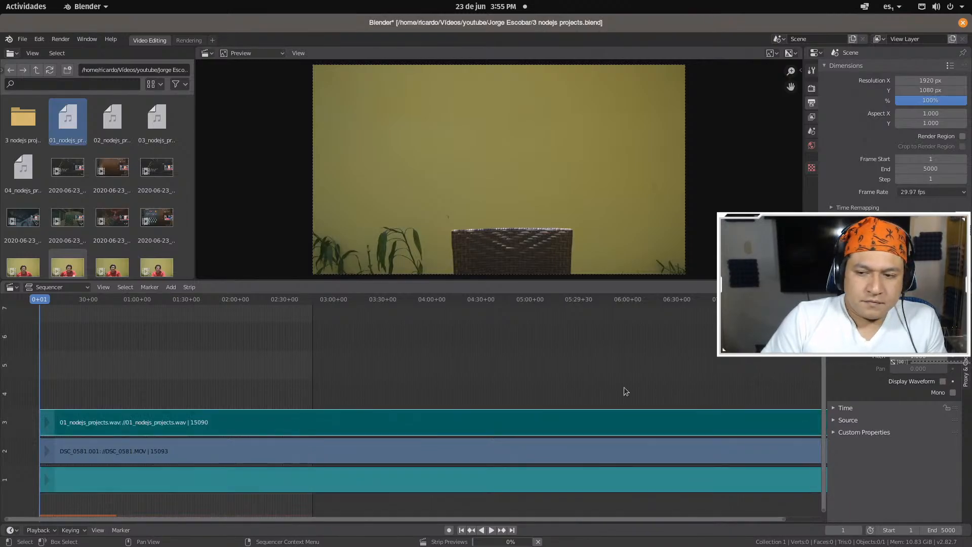
pyautogui.click(943, 381)
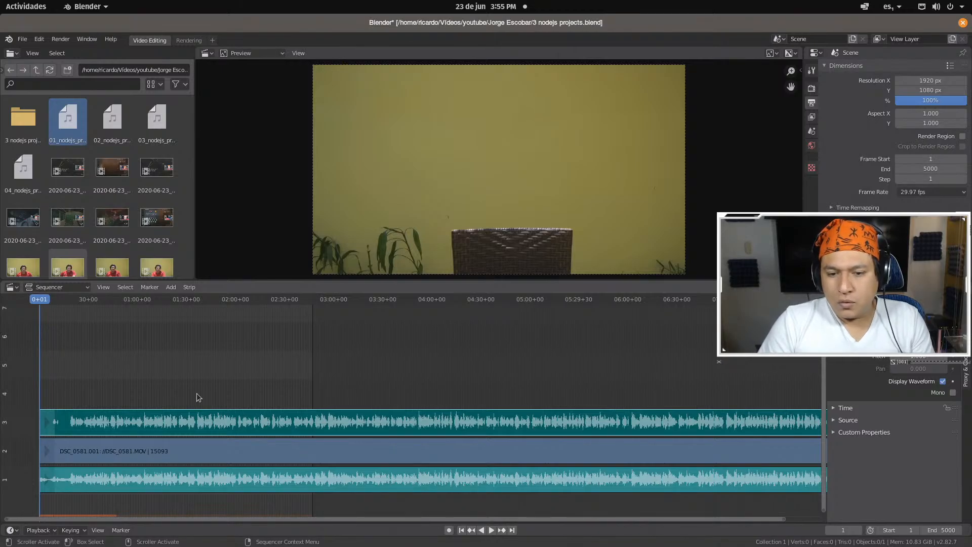
# Briefly play the sequence and delete the DSC_0581.MOV camera audio strip from channel 1
pyautogui.click(101, 480)
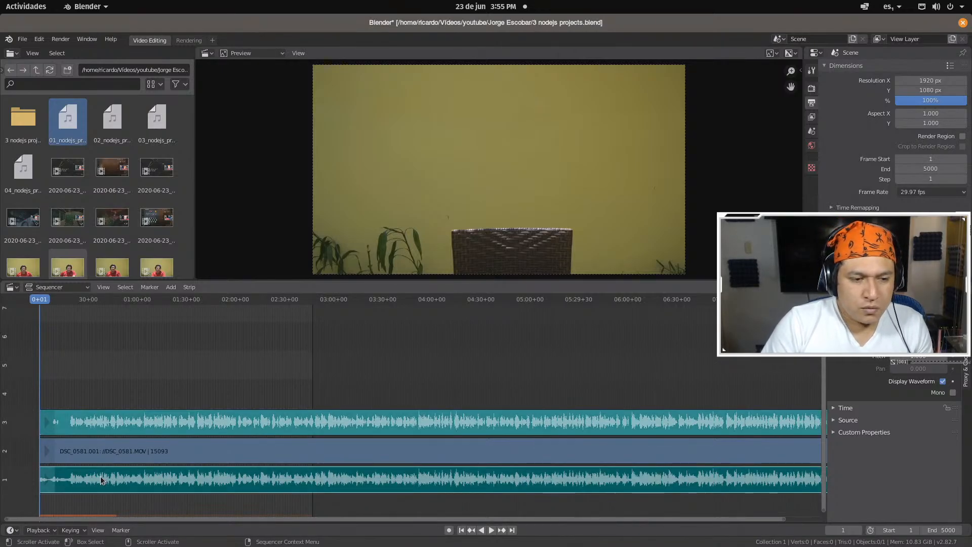
pyautogui.click(491, 530)
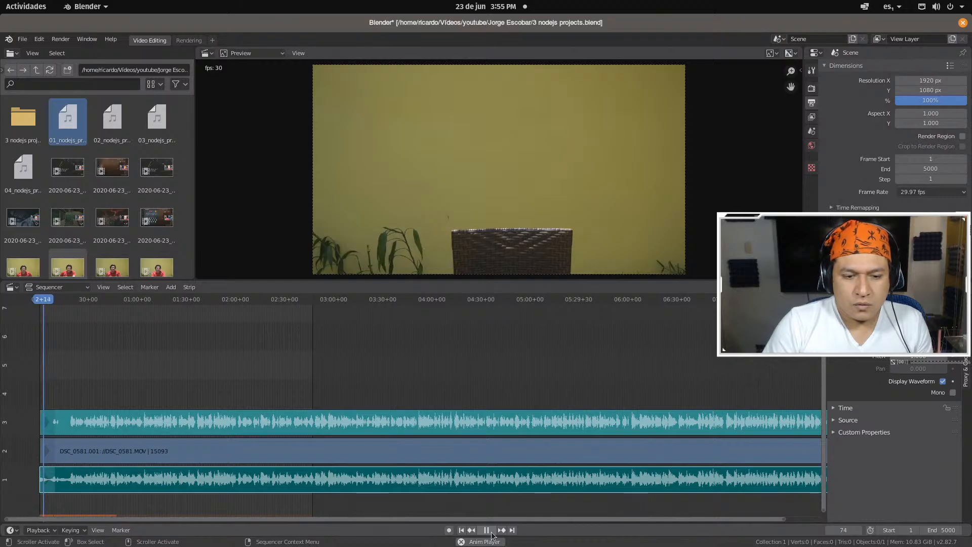
pyautogui.click(486, 530)
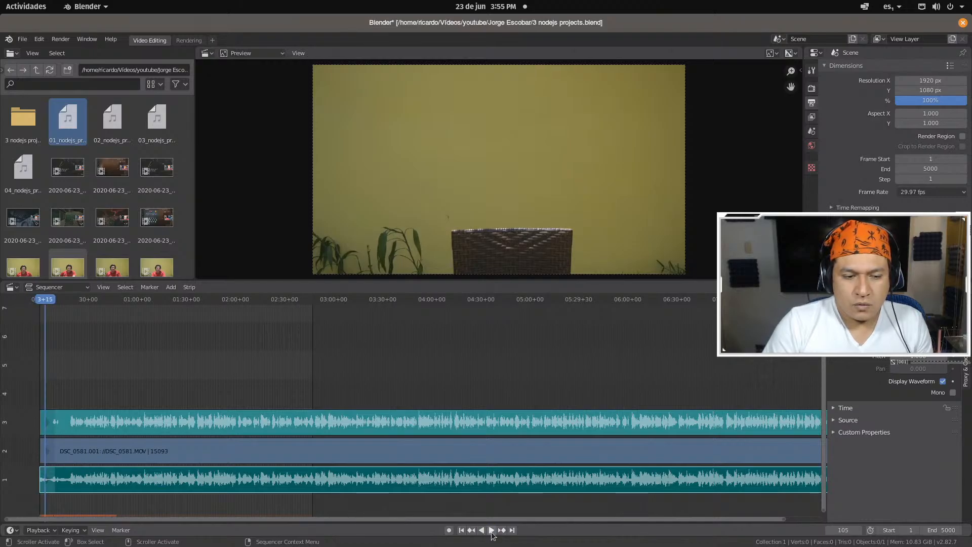
pyautogui.press('x')
pyautogui.click(231, 482)
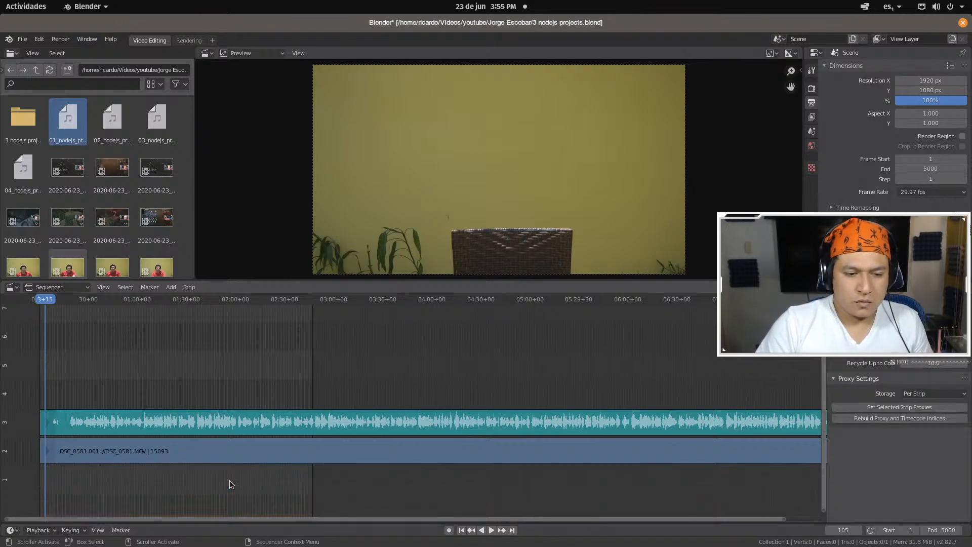
# Move the 01_nodejs_projects.wav strip to channel 1 and set its start to frame 1
pyautogui.moveTo(150, 429); pyautogui.dragTo(149, 480)
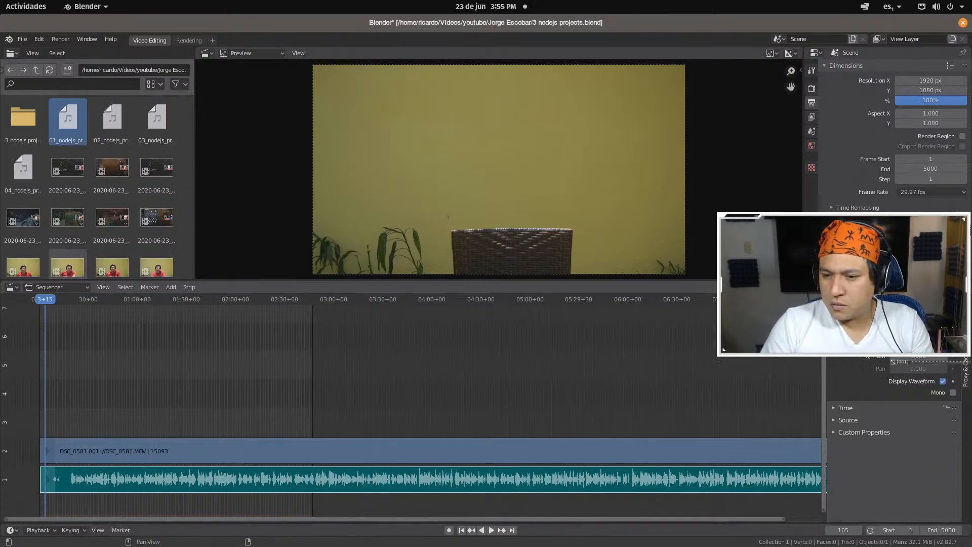
pyautogui.click(840, 407)
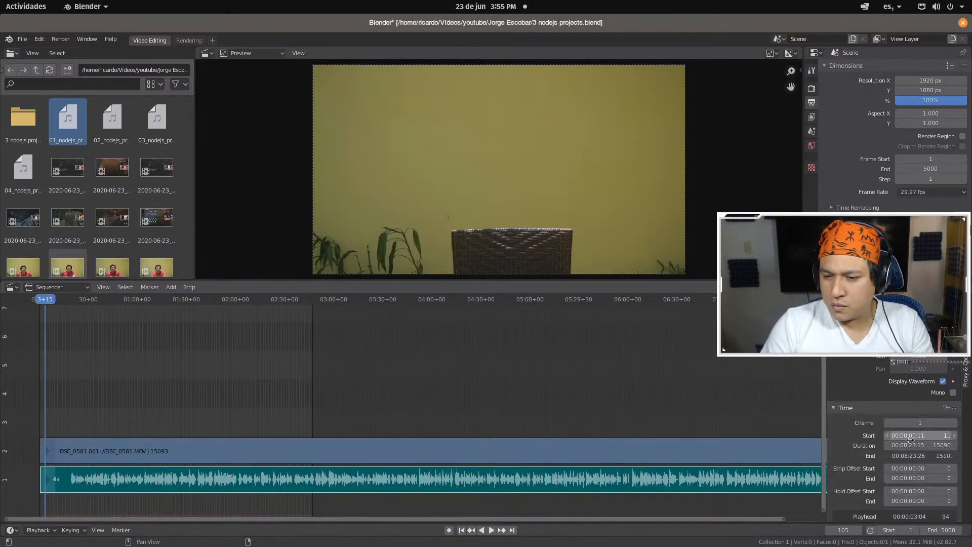
pyautogui.click(937, 435)
pyautogui.write('11')
pyautogui.press('Return')
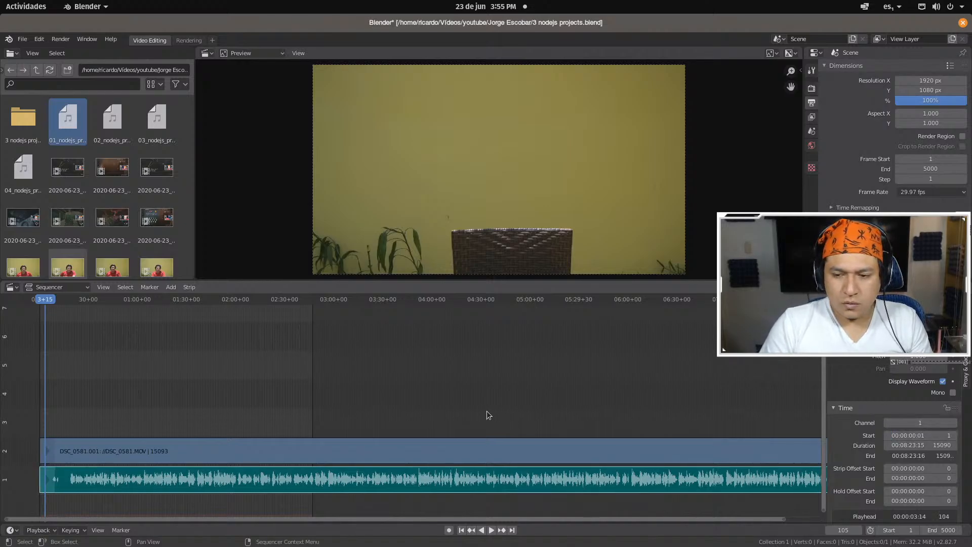
# Compare the ends of the video and audio strips, and play the footage to check the replacement audio's sync
pyautogui.moveTo(417, 522); pyautogui.dragTo(516, 525)
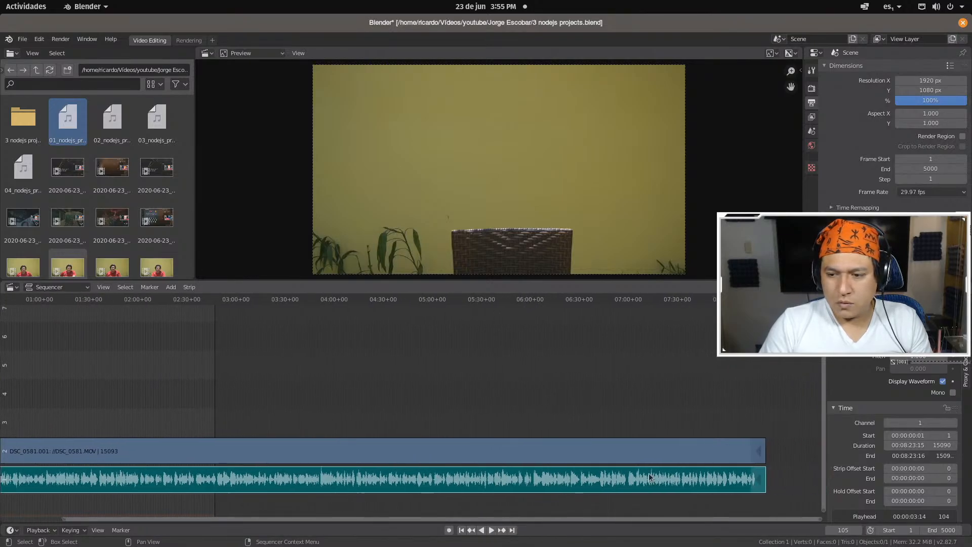
pyautogui.click(686, 457)
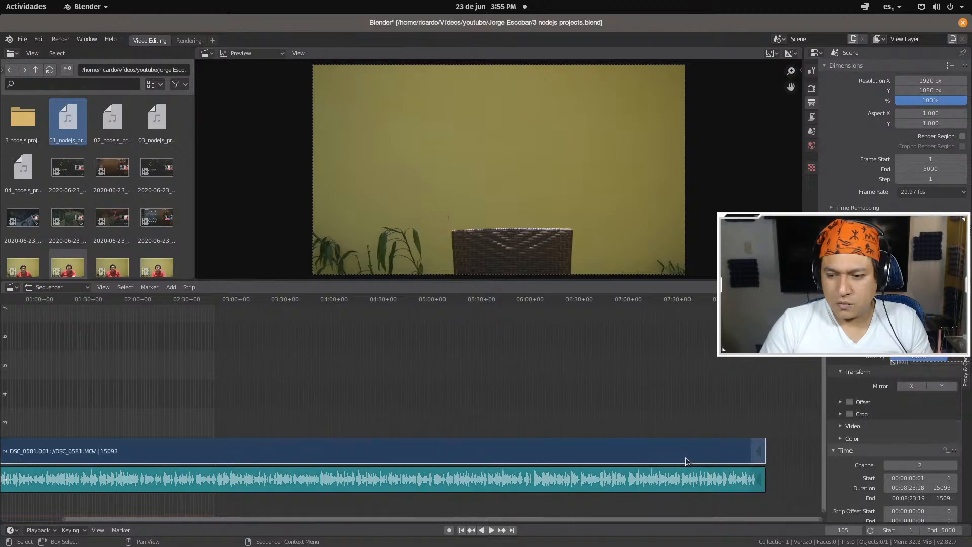
pyautogui.click(491, 530)
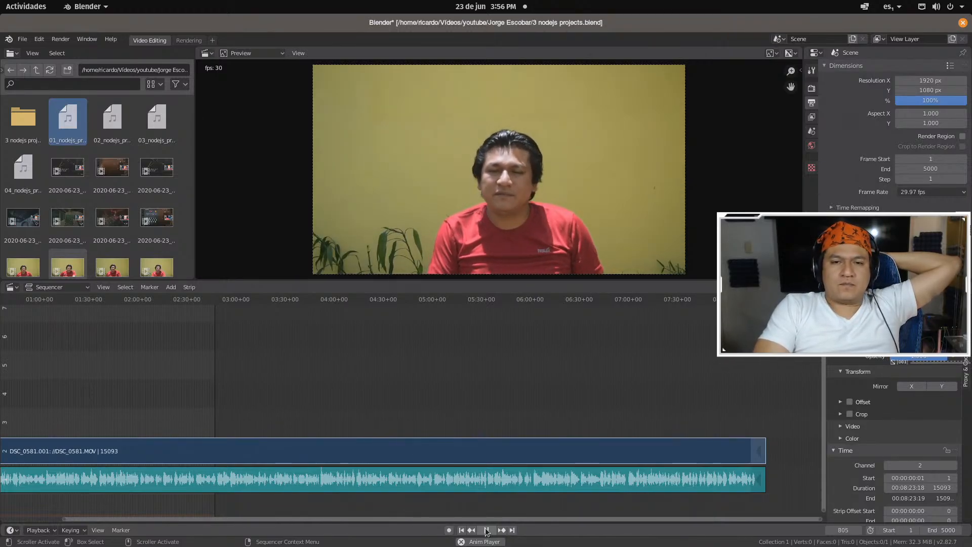
pyautogui.click(486, 530)
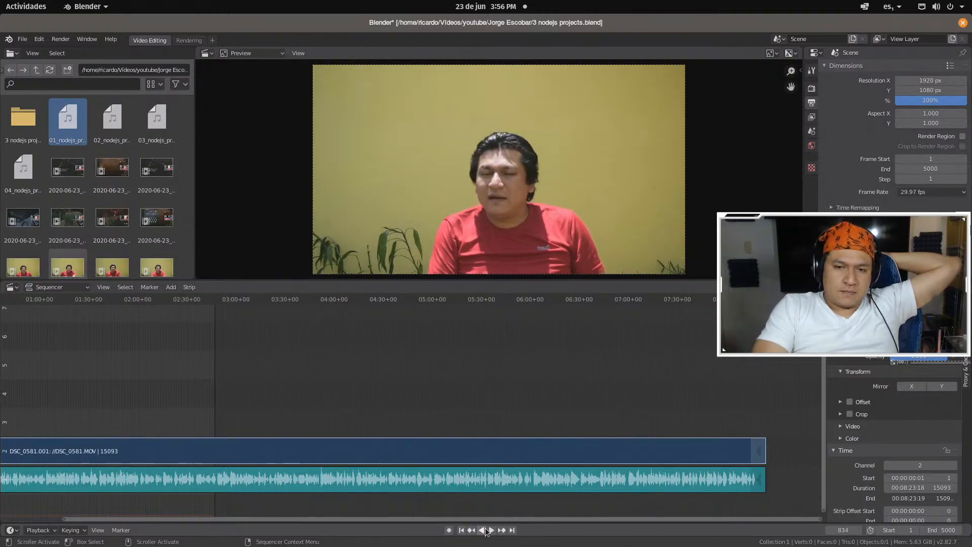
pyautogui.click(484, 530)
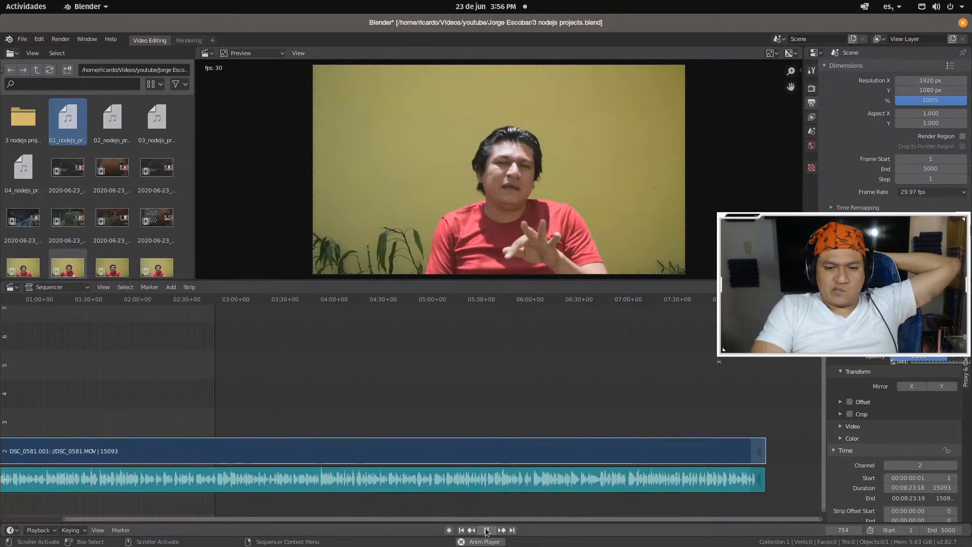
pyautogui.click(486, 530)
pyautogui.click(492, 530)
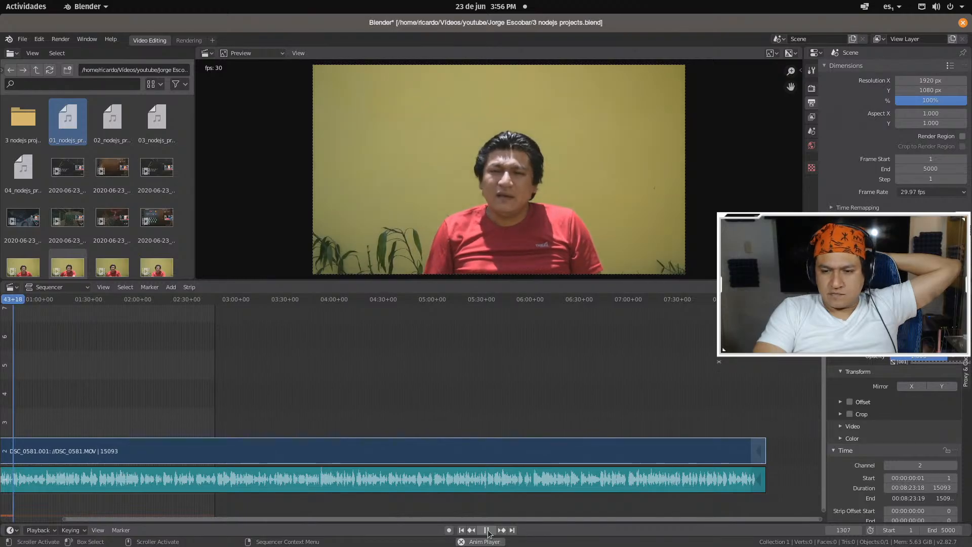
pyautogui.click(487, 530)
# Set the scene's end frame to 50000
pyautogui.click(929, 169)
pyautogui.write('50000')
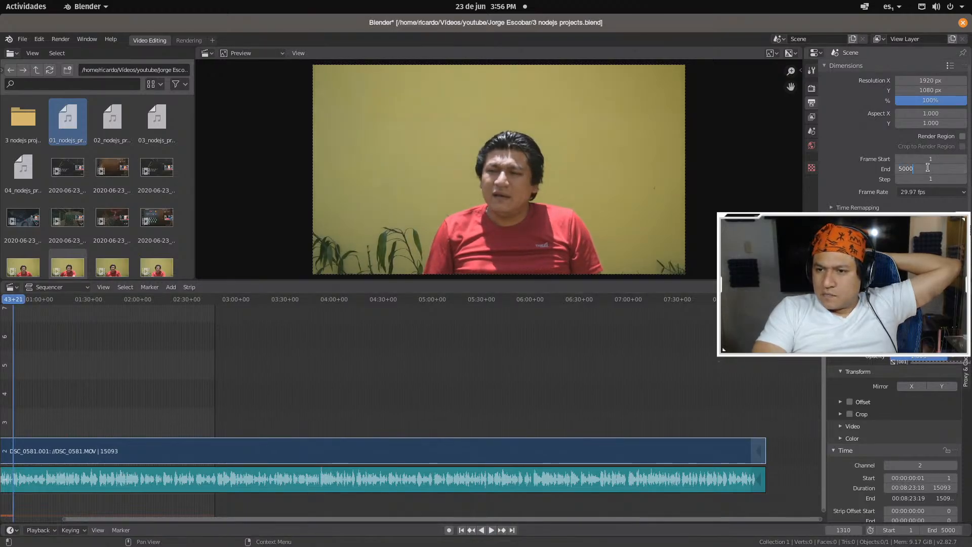
pyautogui.press('Return')
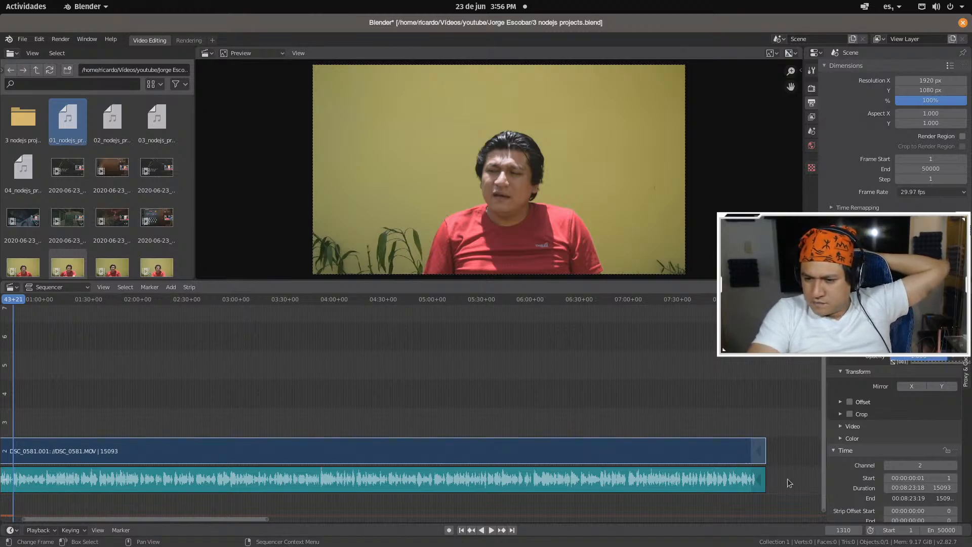
# Widen the strip properties area and compare the end frames of the audio and video strips
pyautogui.click(753, 485)
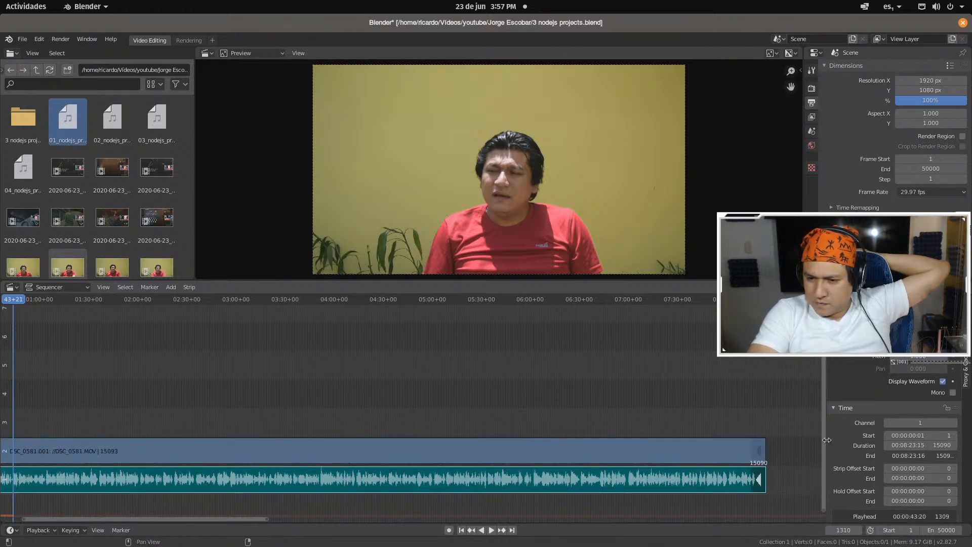
pyautogui.moveTo(826, 441); pyautogui.dragTo(816, 442)
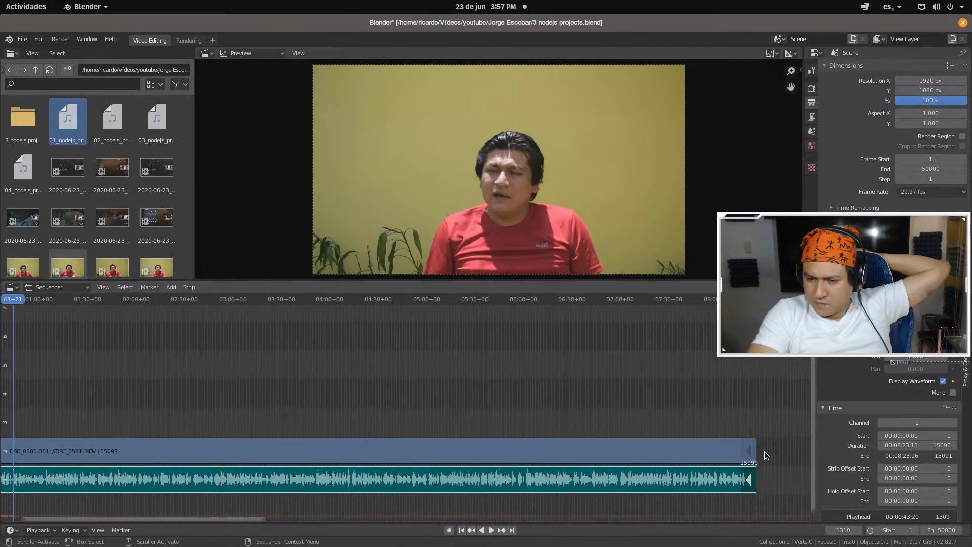
pyautogui.click(748, 454)
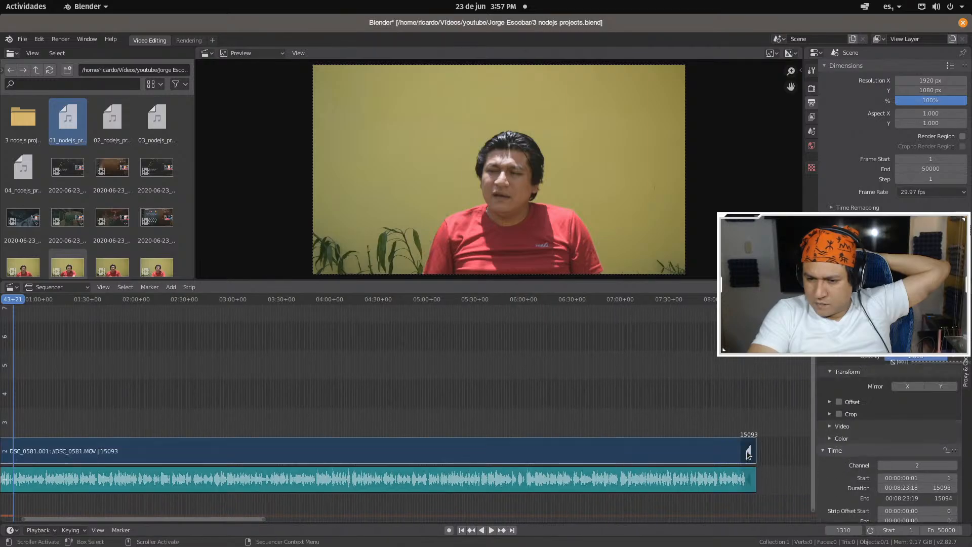
# Try trimming the audio strip and the video strip from their end handles, and undo the video trim
pyautogui.click(750, 478)
pyautogui.press('g')
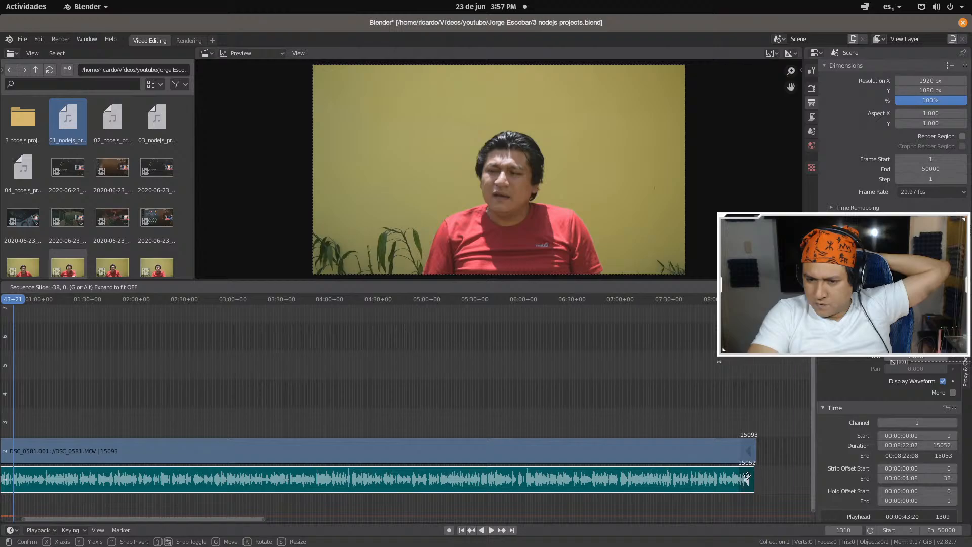
pyautogui.click(782, 473)
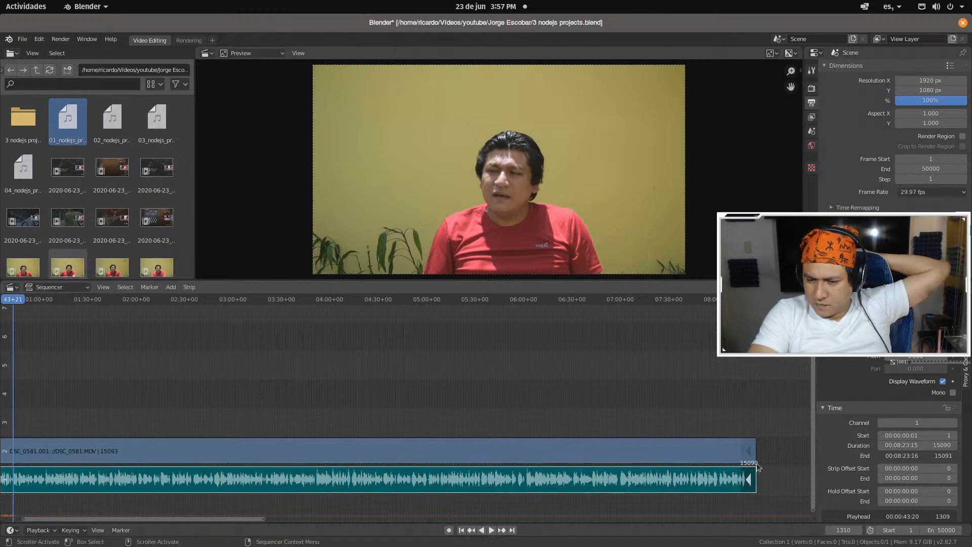
pyautogui.click(749, 451)
pyautogui.press('g')
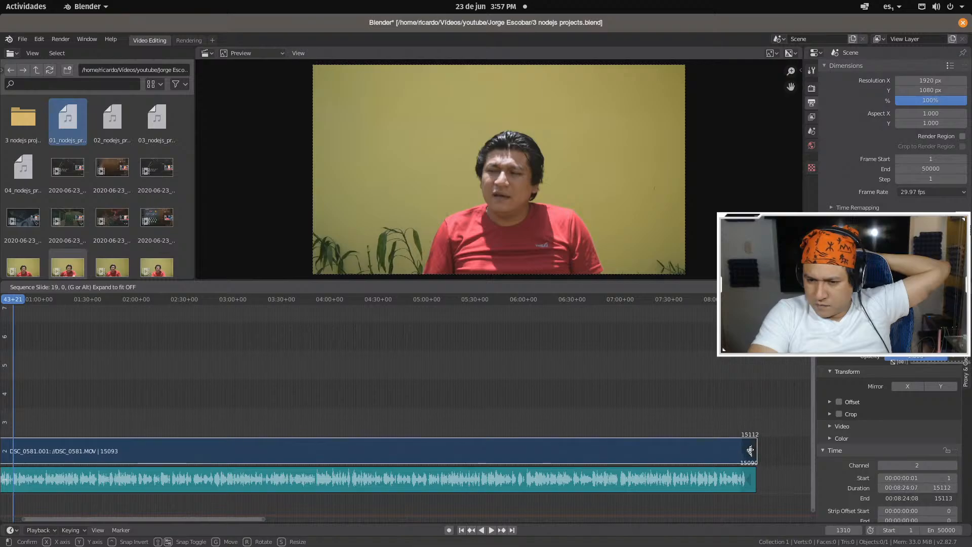
pyautogui.click(746, 451)
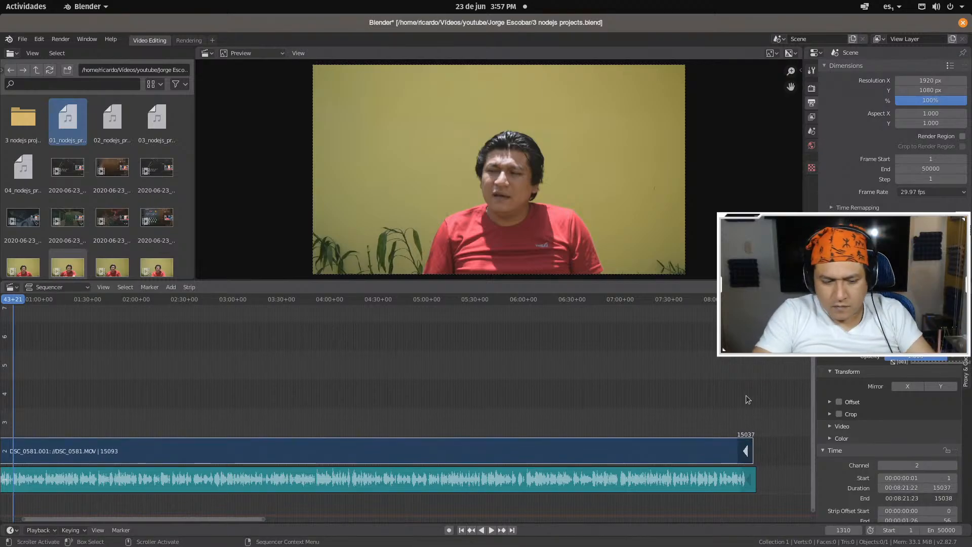
pyautogui.hotkey('ctrl', 'z')
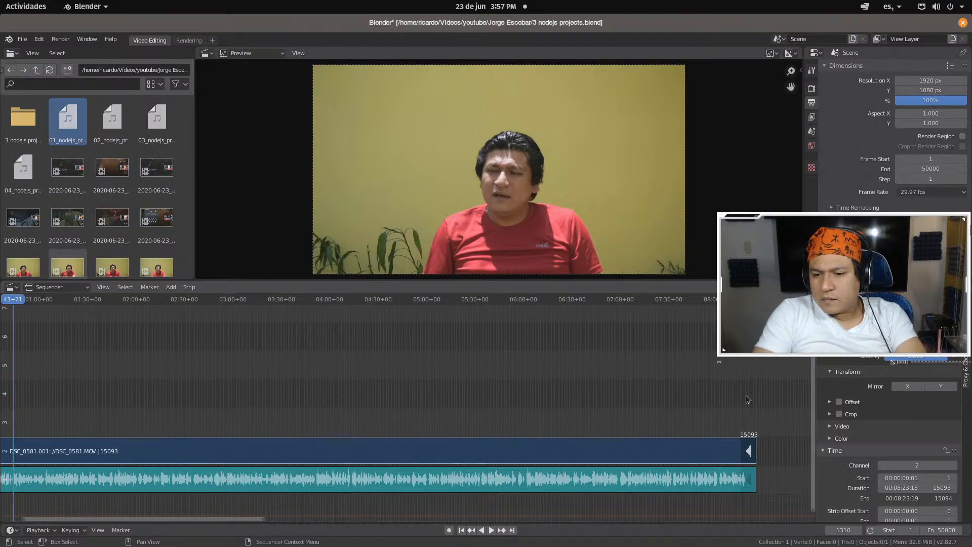
# Compare the timing values of the audio and video strips, and play the footage briefly to check the sync
pyautogui.click(751, 487)
pyautogui.click(744, 457)
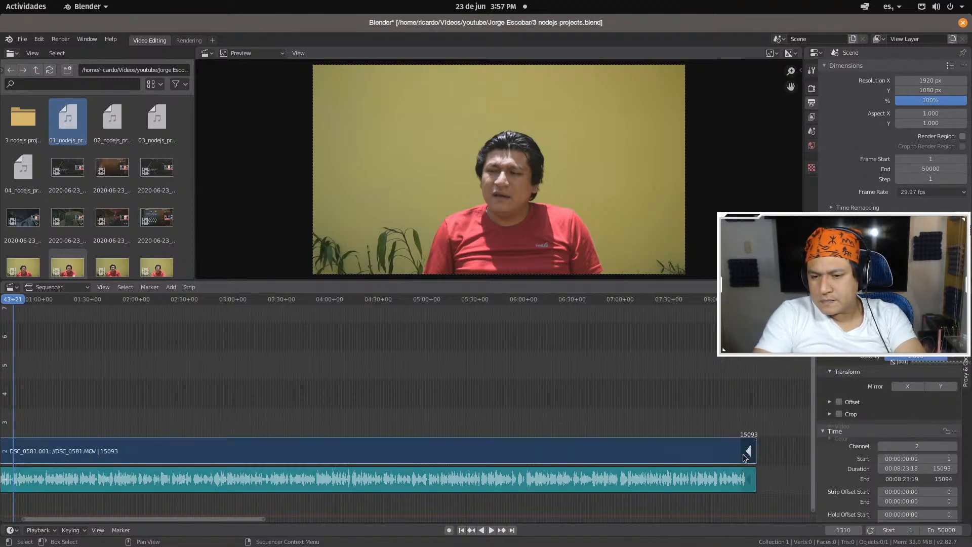
pyautogui.click(740, 474)
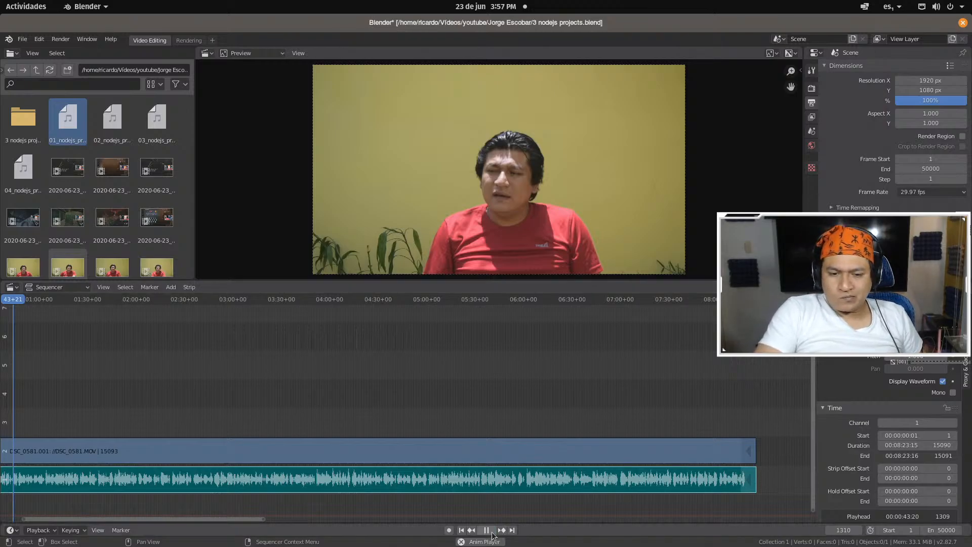
pyautogui.click(491, 529)
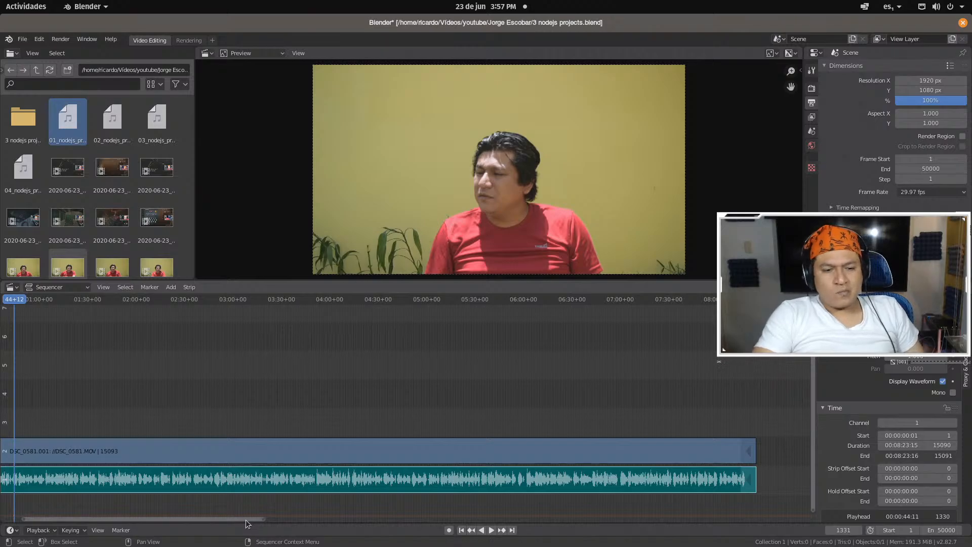
pyautogui.moveTo(247, 523); pyautogui.dragTo(188, 523)
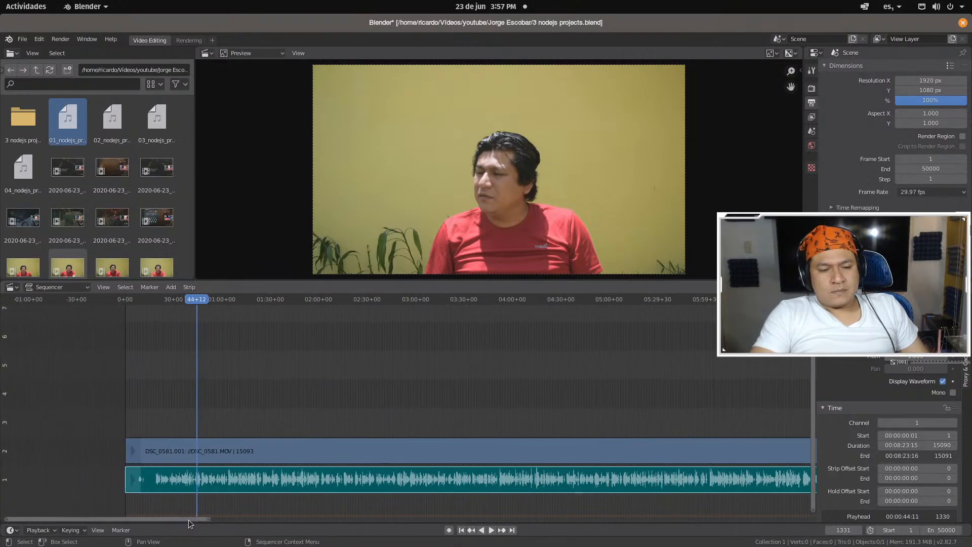
# Play the opening of the footage from several points and stop the playhead at 19+04, where the speech begins
pyautogui.click(156, 300)
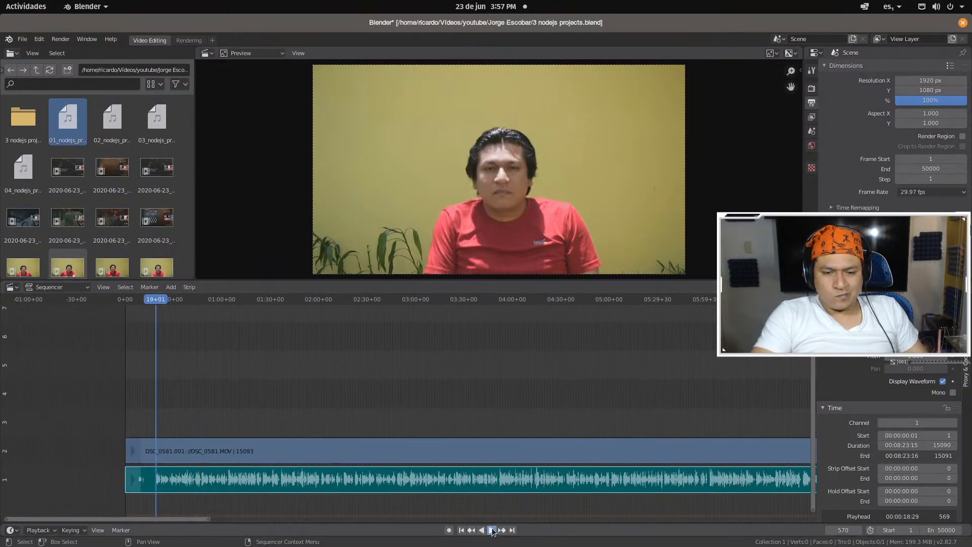
pyautogui.click(492, 530)
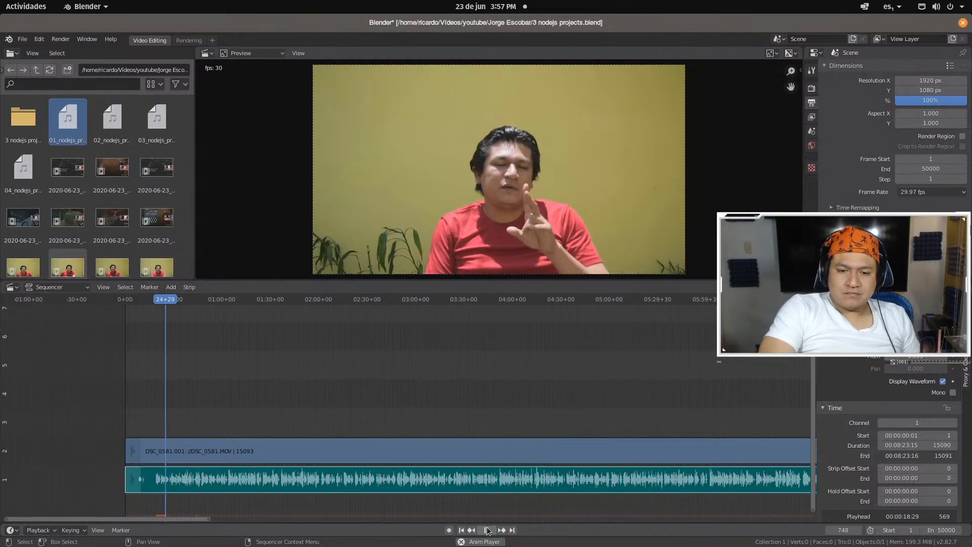
pyautogui.click(487, 530)
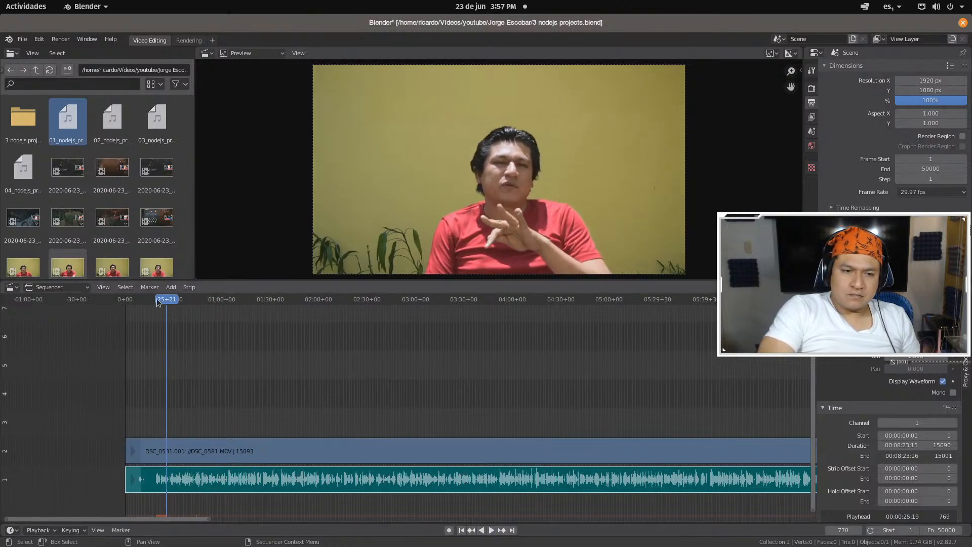
pyautogui.click(158, 302)
pyautogui.click(490, 529)
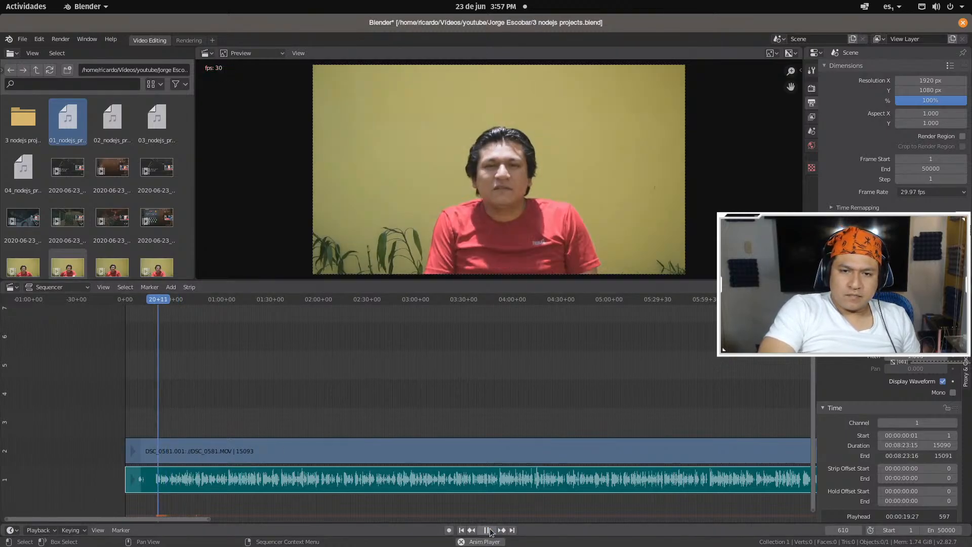
pyautogui.click(144, 302)
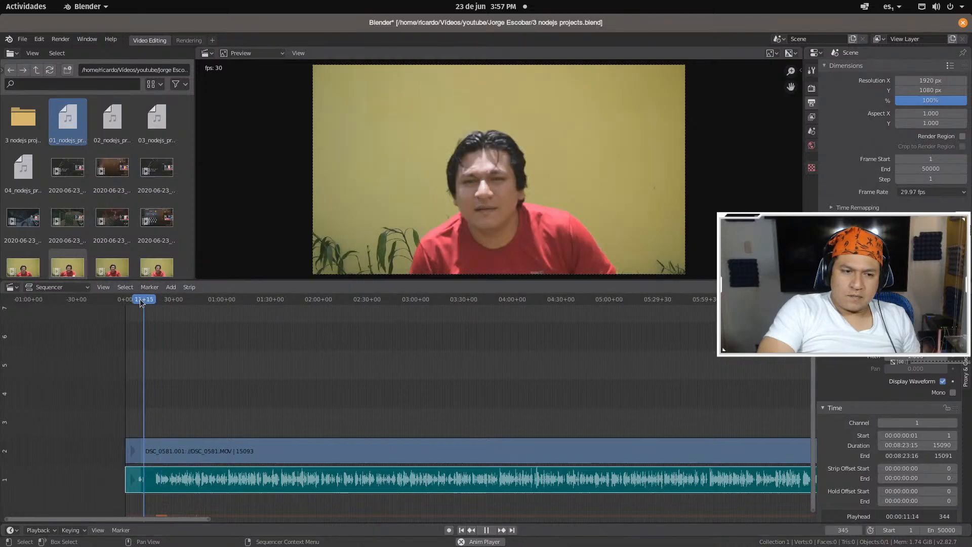
pyautogui.click(487, 530)
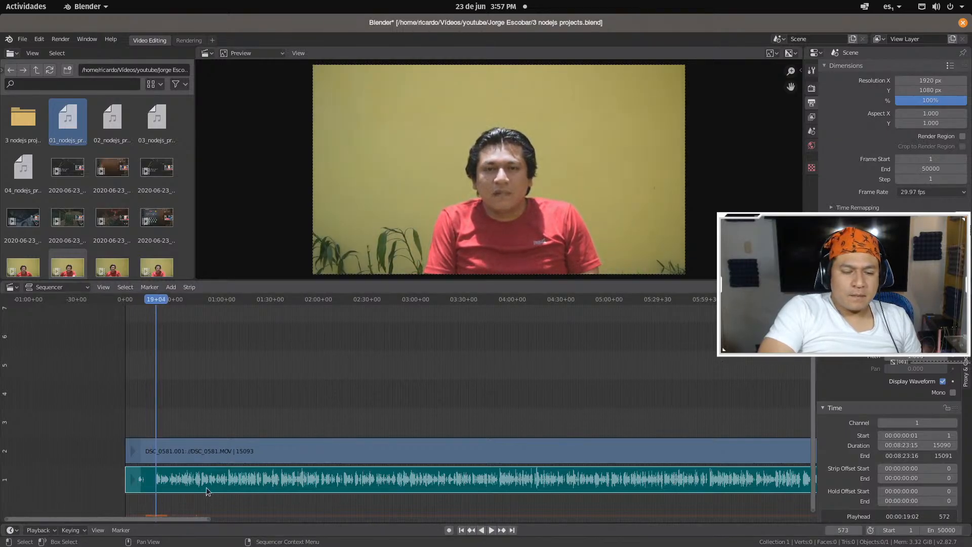
# Select the video and audio strips together and split them at the playhead at 19+04
pyautogui.click(155, 449)
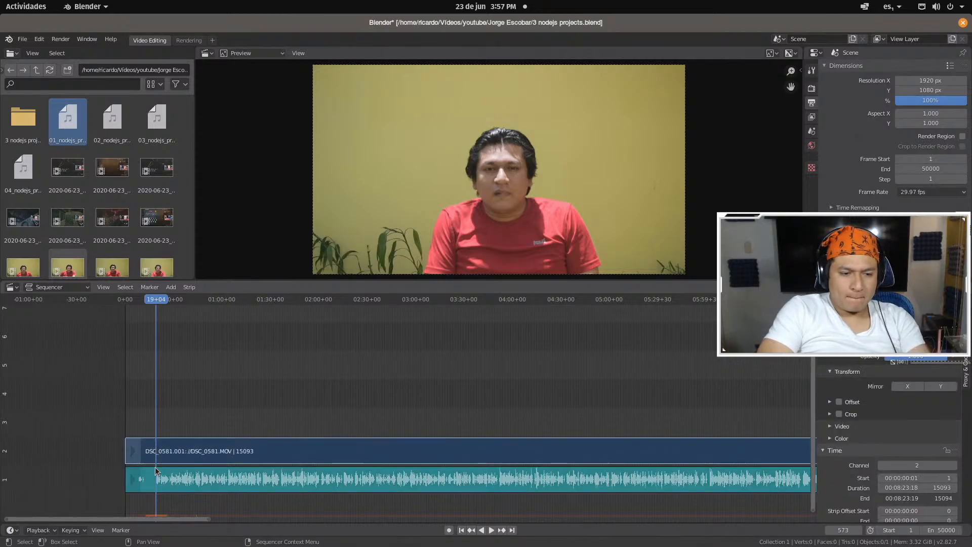
pyautogui.click(155, 476)
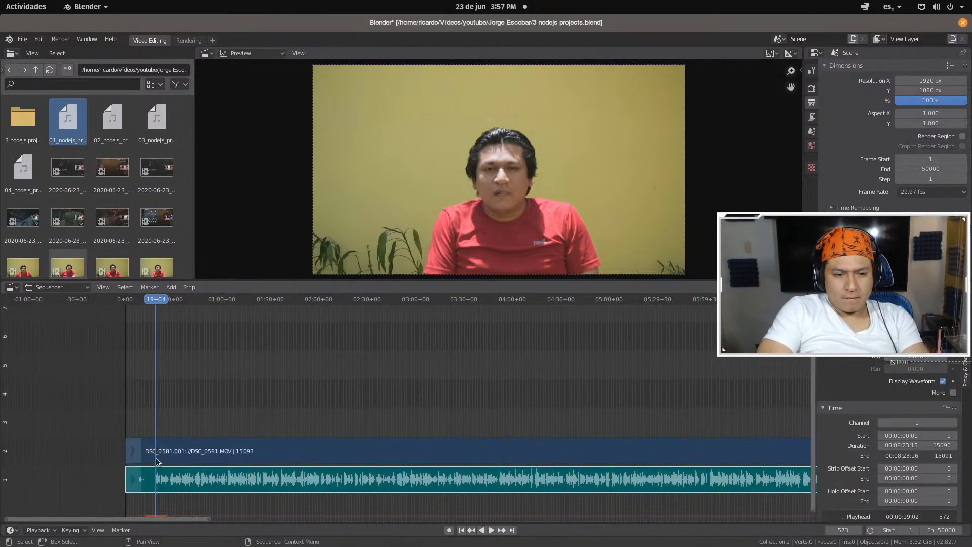
pyautogui.click(150, 459)
pyautogui.click(148, 474)
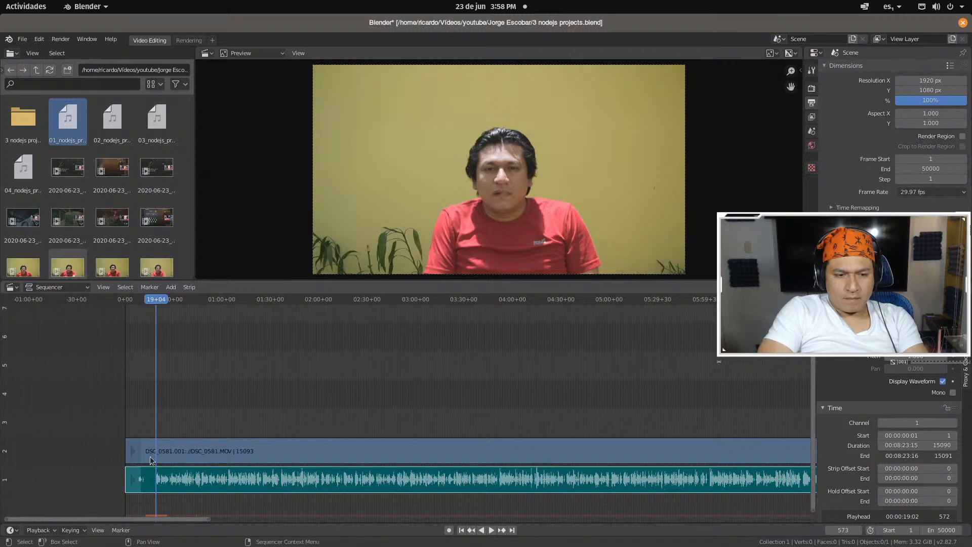
pyautogui.click(150, 459)
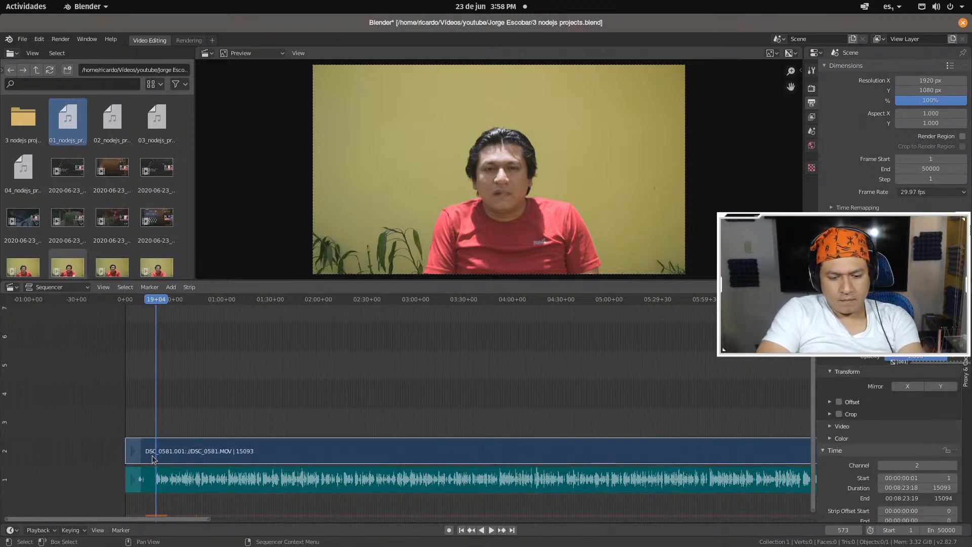
pyautogui.press('k')
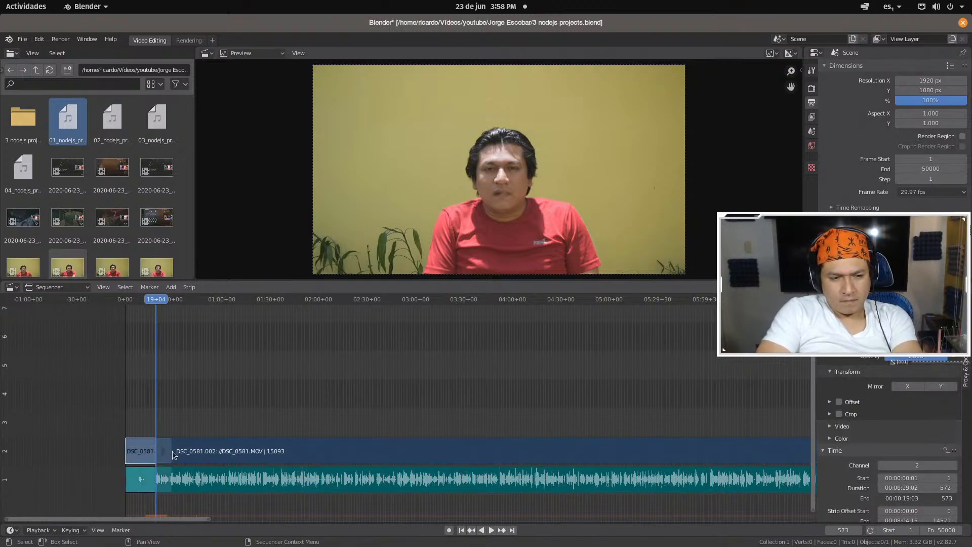
# Delete the leading pieces of the video and audio strips before the cut
pyautogui.press('x')
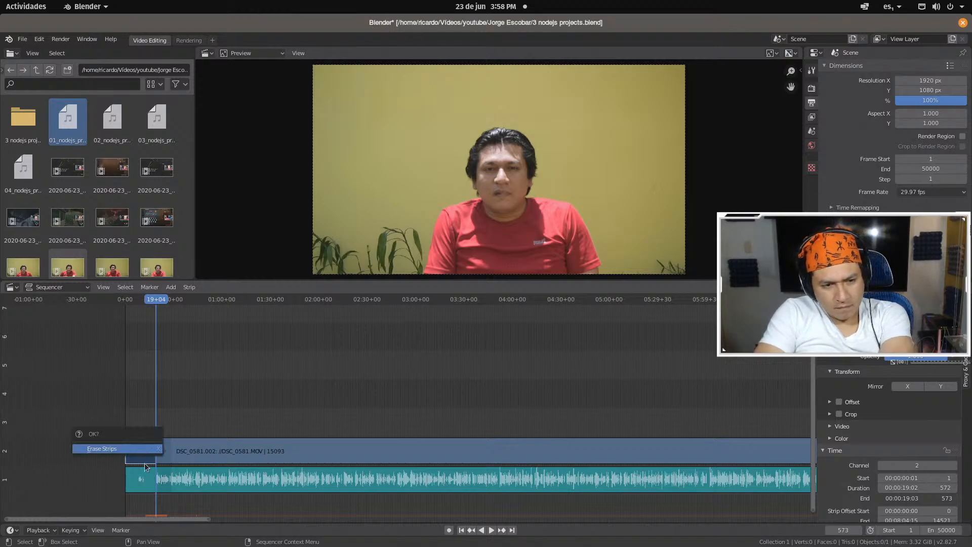
pyautogui.click(145, 451)
pyautogui.click(140, 475)
pyautogui.press('x')
pyautogui.click(140, 475)
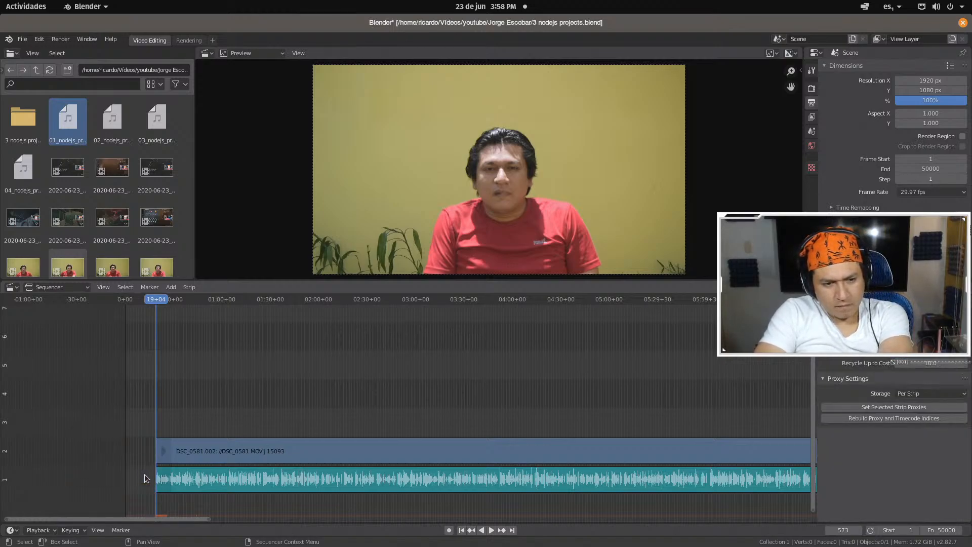
# Move the remaining video and audio strips together to the beginning of the timeline
pyautogui.click(178, 455)
pyautogui.keyDown('shift'); pyautogui.click(181, 472); pyautogui.keyUp('shift')
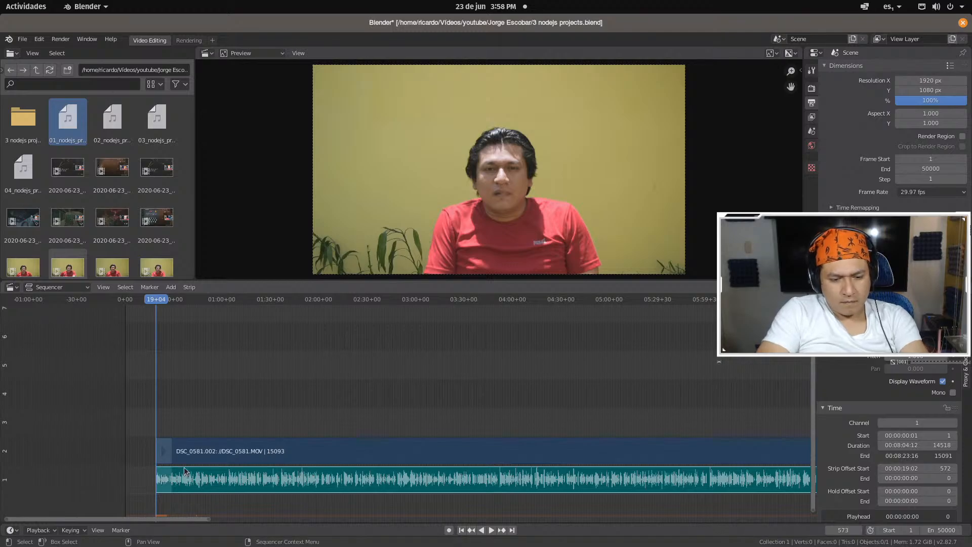
pyautogui.press('g')
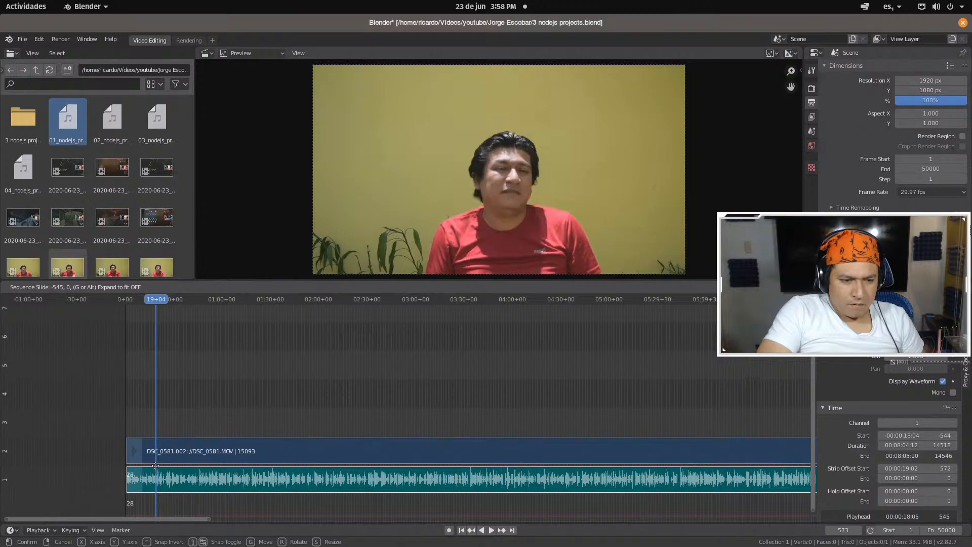
pyautogui.click(155, 468)
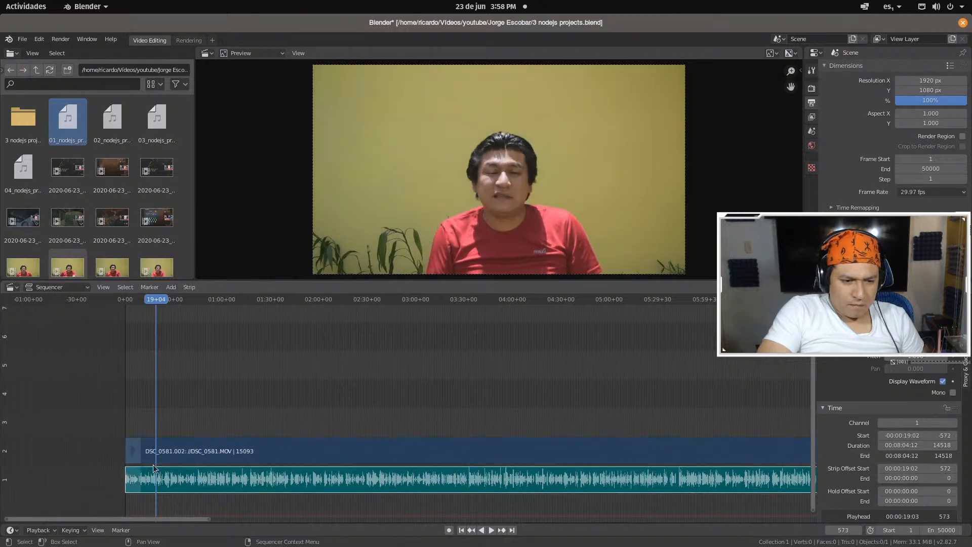
# Set the start frame of the trimmed DSC_0581 video strip to 1
pyautogui.scroll(13, 134, 471)
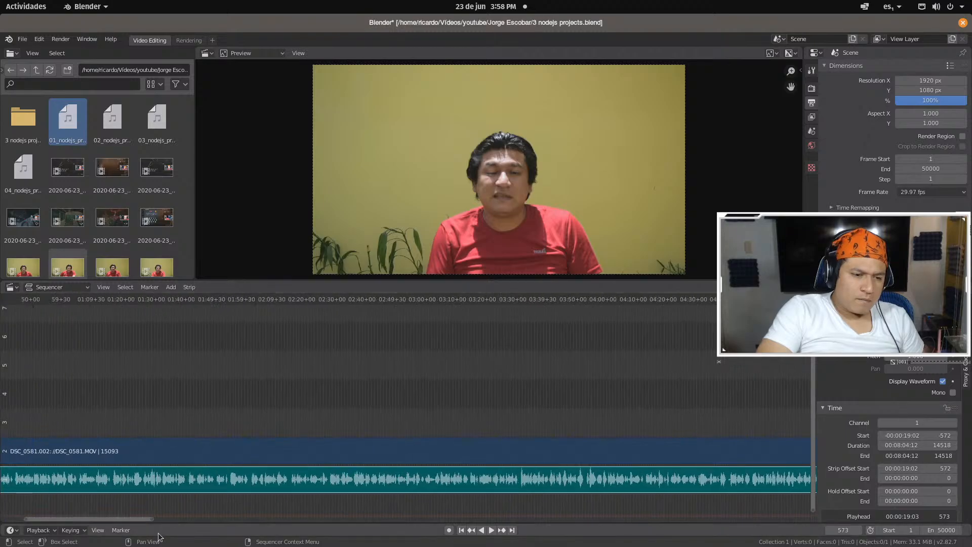
pyautogui.scroll(8, 114, 501)
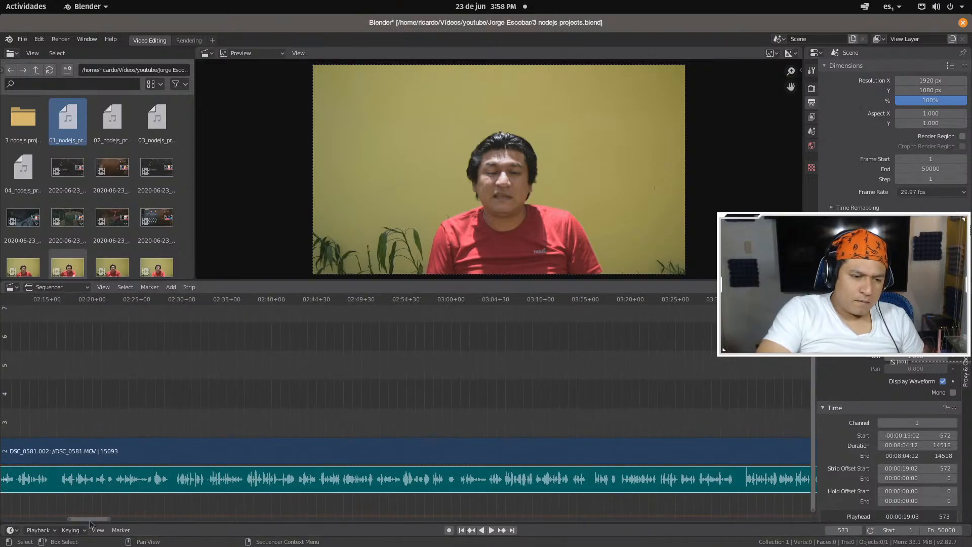
pyautogui.moveTo(89, 520); pyautogui.dragTo(20, 521)
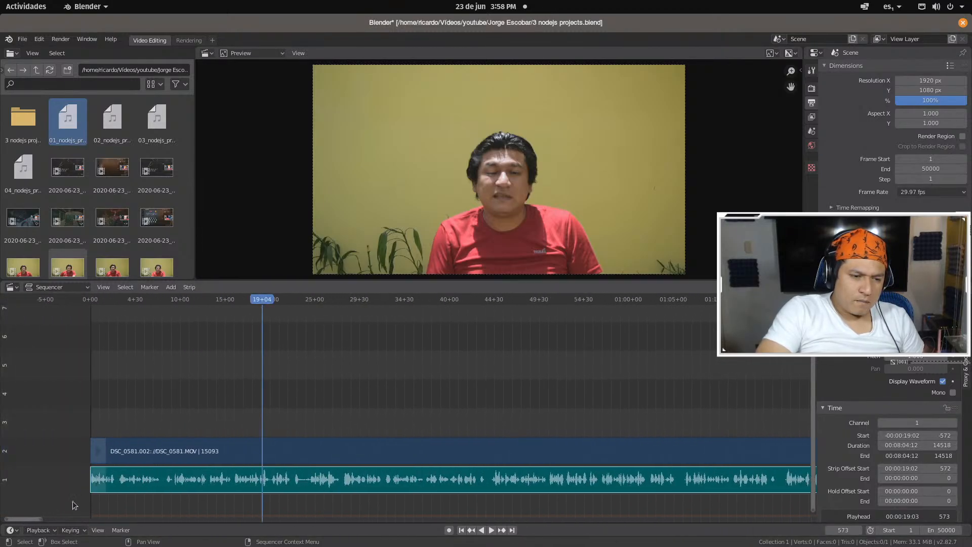
pyautogui.click(108, 451)
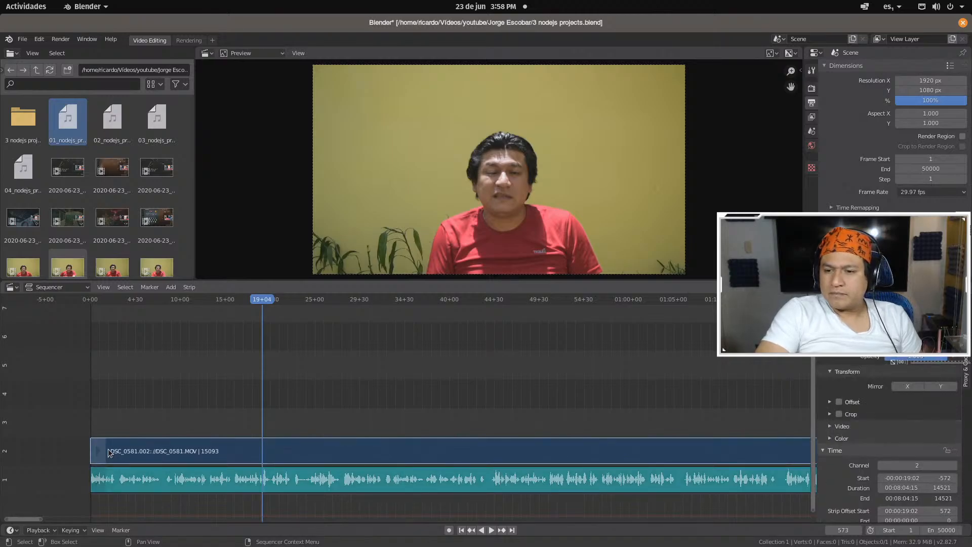
pyautogui.click(937, 477)
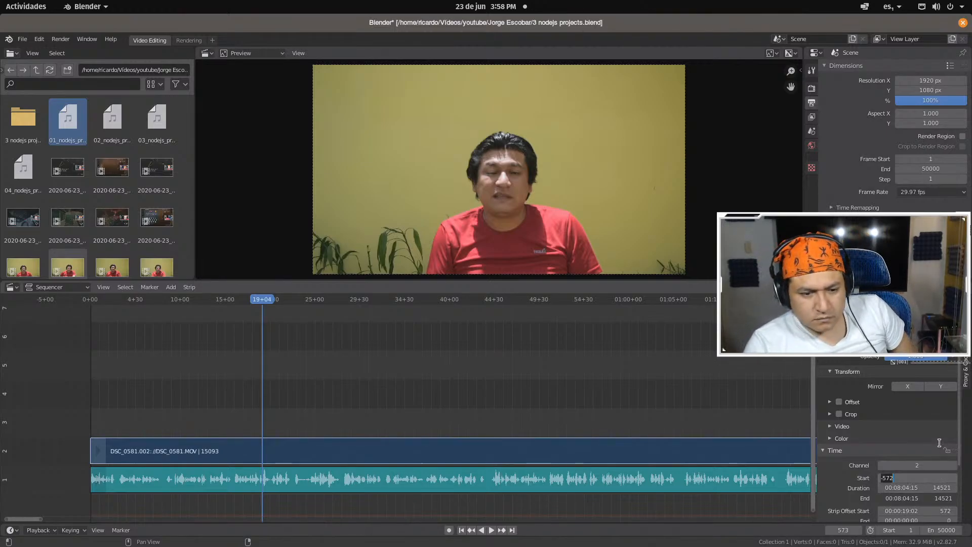
pyautogui.write('1')
pyautogui.press('Return')
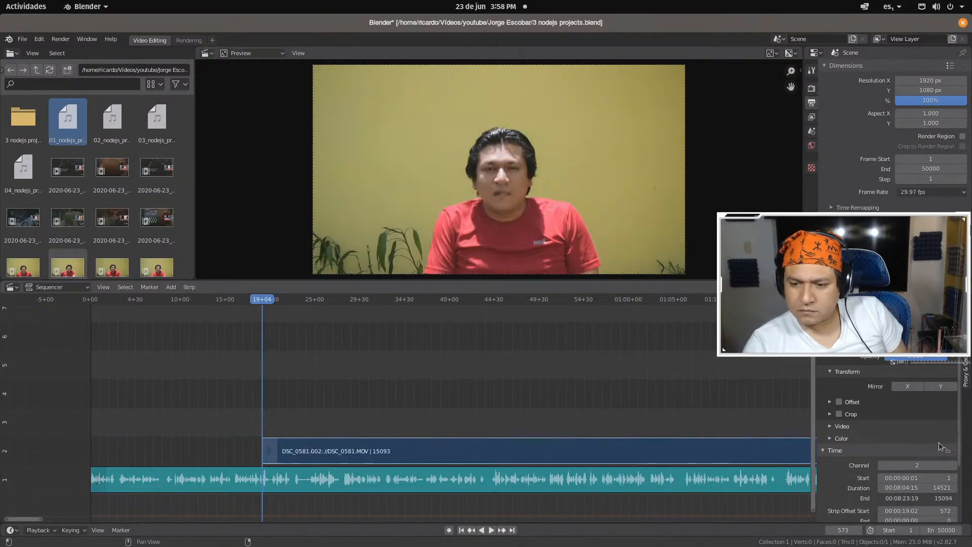
# Set the trimmed audio strip's start frame to 1 and play the footage from the cut
pyautogui.click(301, 479)
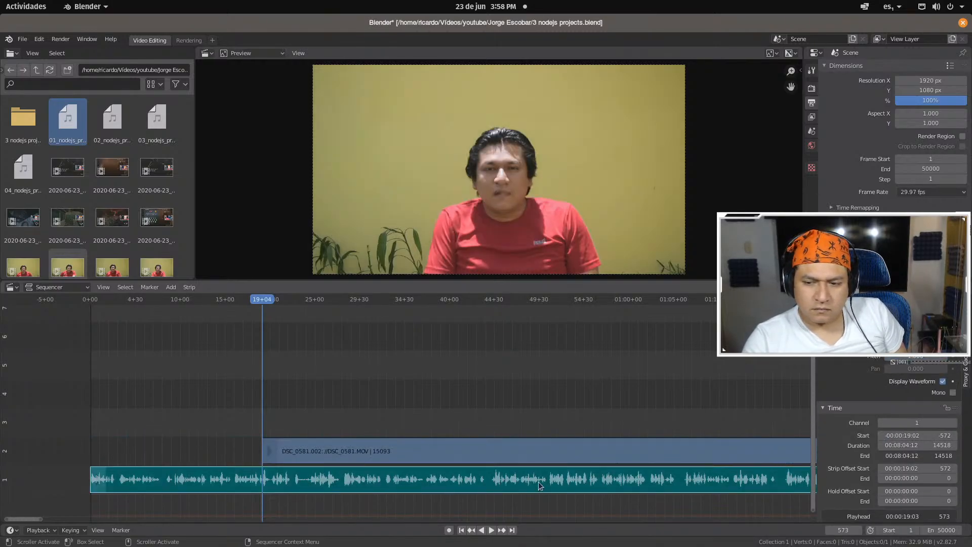
pyautogui.scroll(-2, 931, 442)
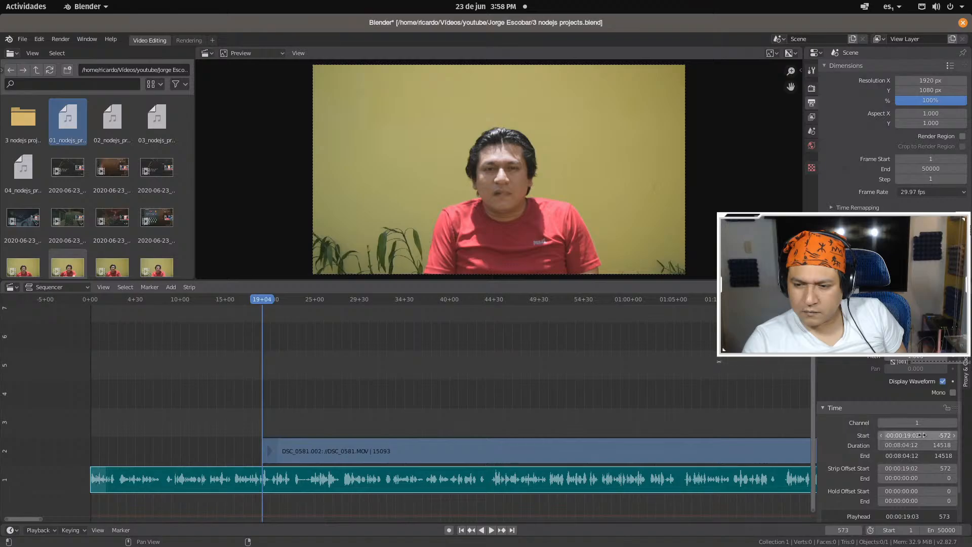
pyautogui.click(949, 437)
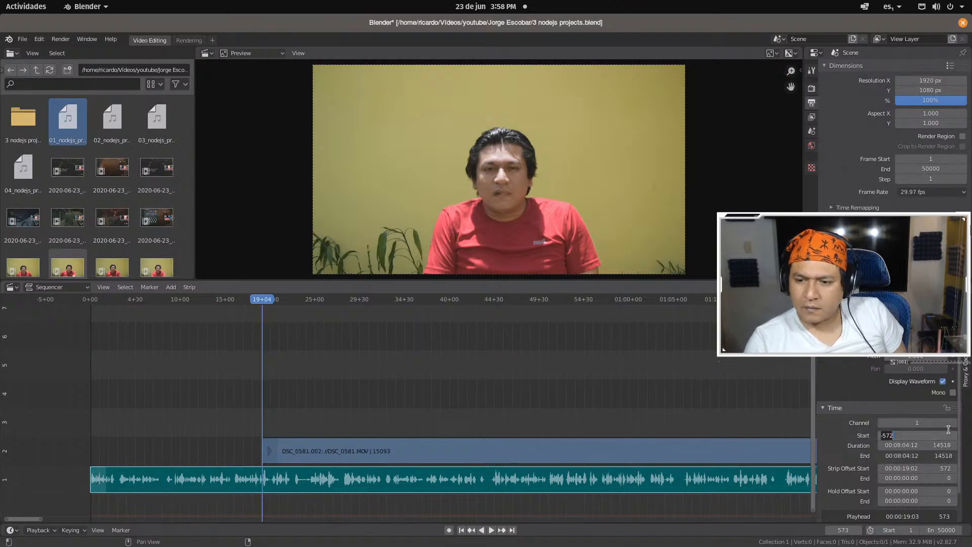
pyautogui.write('1')
pyautogui.press('Return')
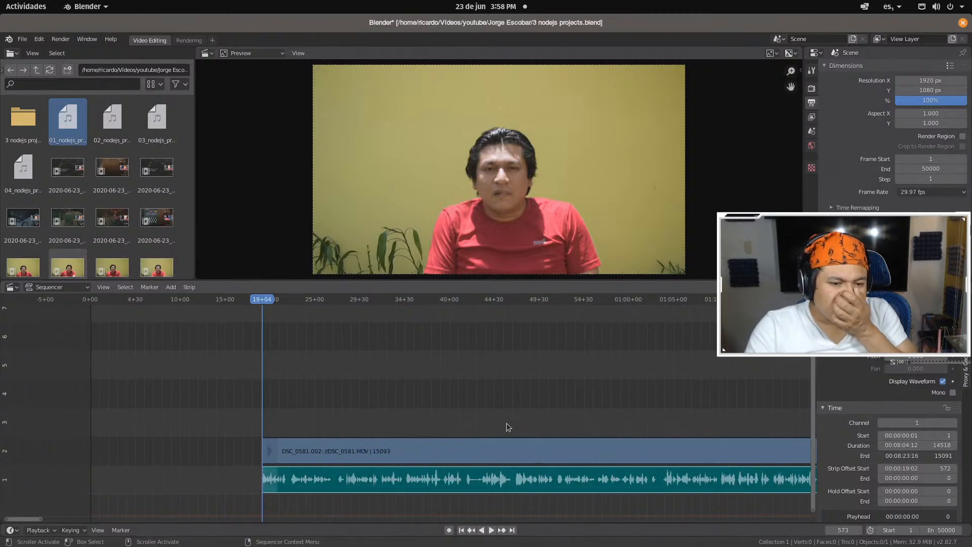
pyautogui.hotkey('alt', 'h')
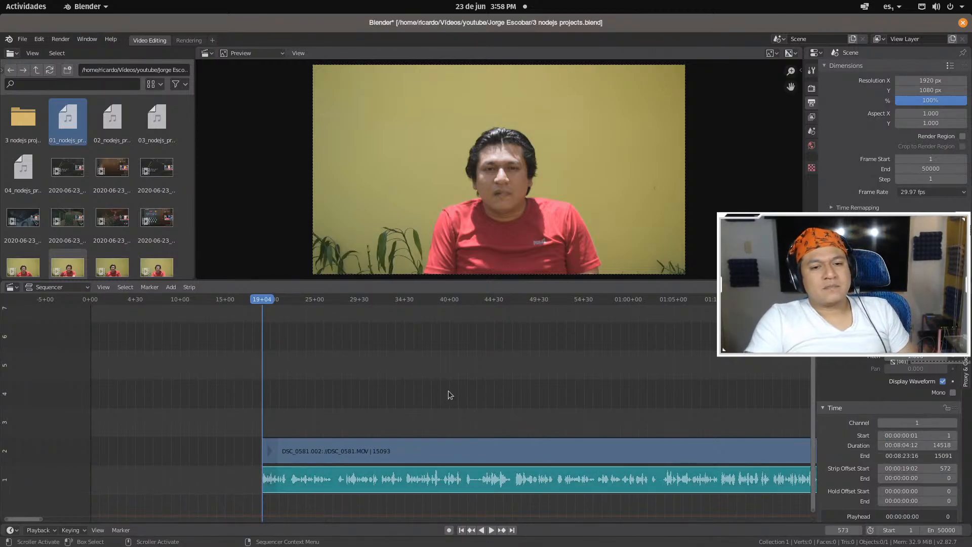
pyautogui.click(491, 530)
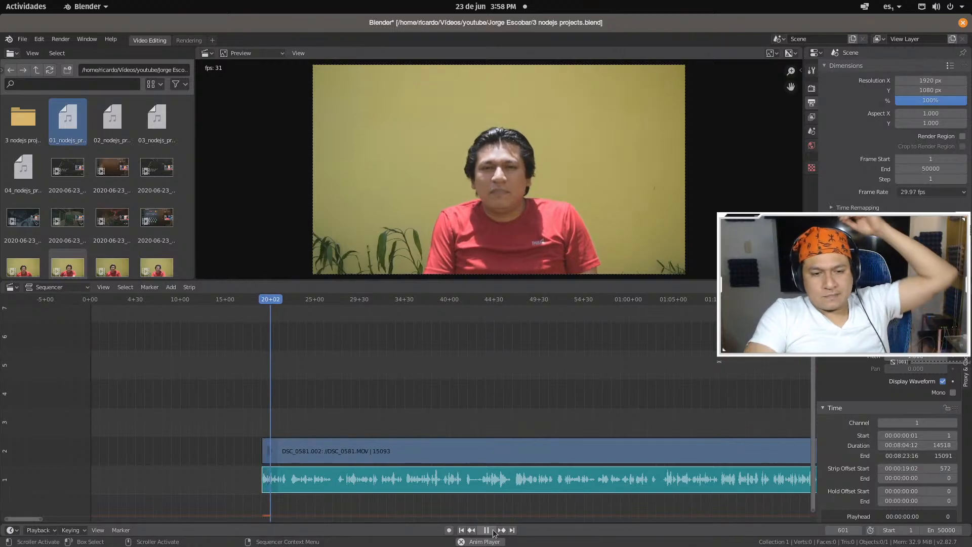
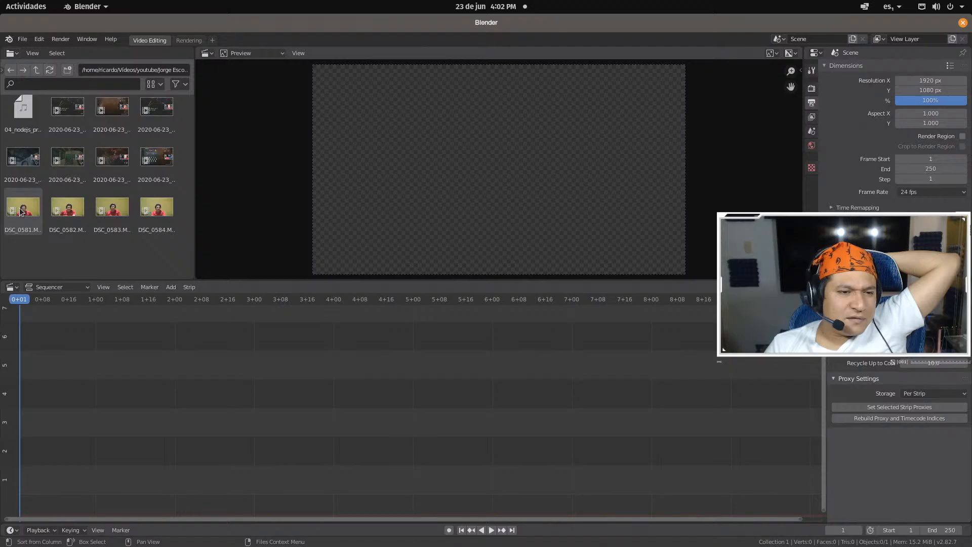
# Add DSC_0581.MOV at the start of the empty timeline on channels 1 and 2, and select its audio strip
pyautogui.moveTo(20, 212); pyautogui.dragTo(39, 433)
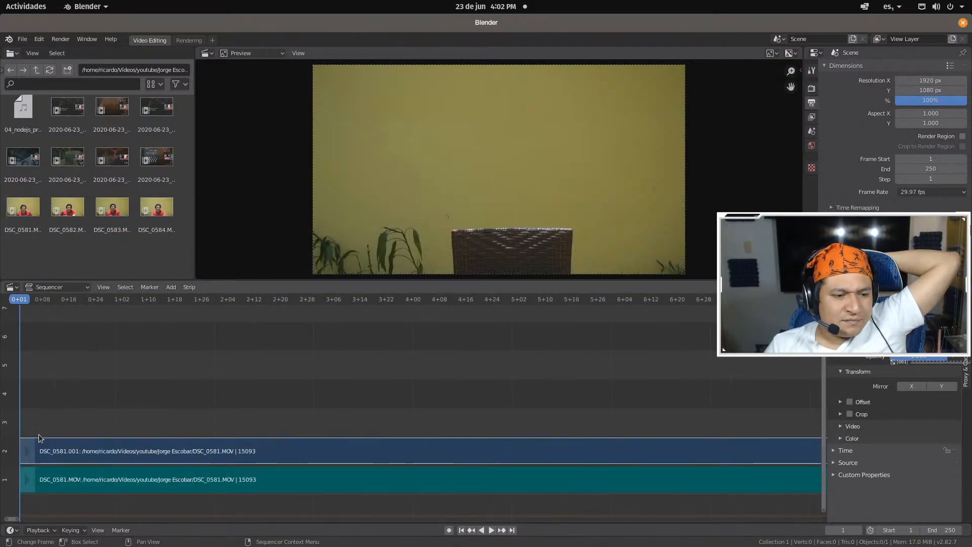
pyautogui.click(65, 485)
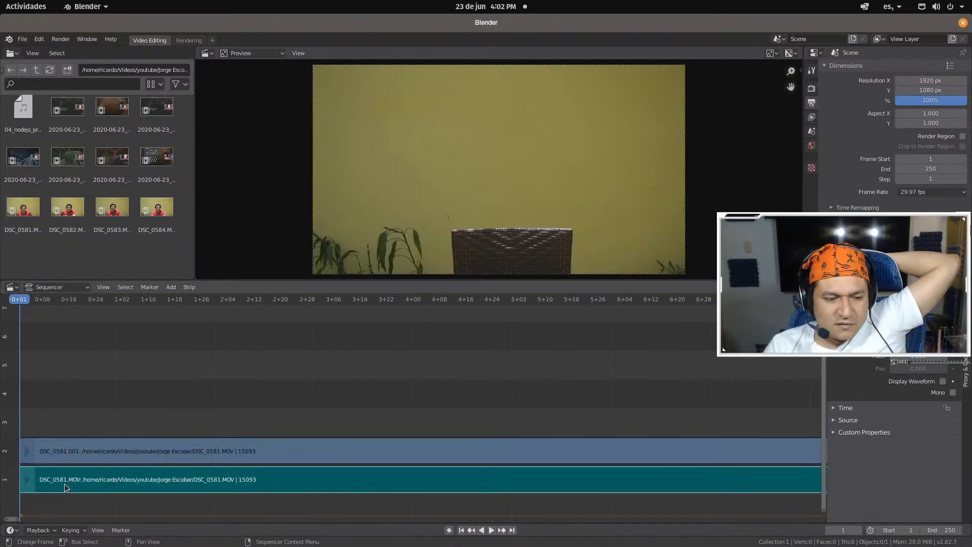
# Delete the camera audio strip of DSC_0581.MOV and add 01_nodejs_projects.wav at the start of the timeline, above the video strip
pyautogui.press('x')
pyautogui.click(65, 484)
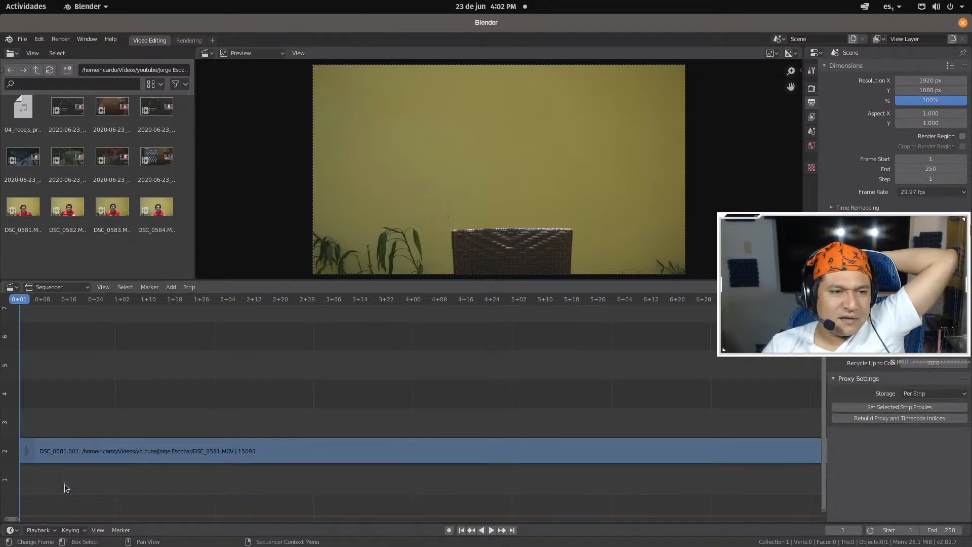
pyautogui.click(29, 110)
pyautogui.scroll(3, 37, 138)
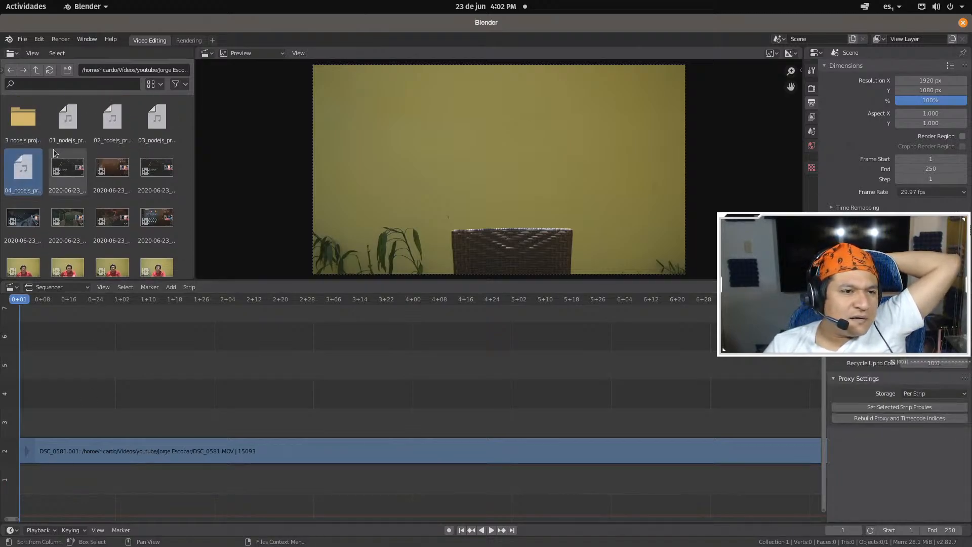
pyautogui.moveTo(66, 116); pyautogui.dragTo(31, 481)
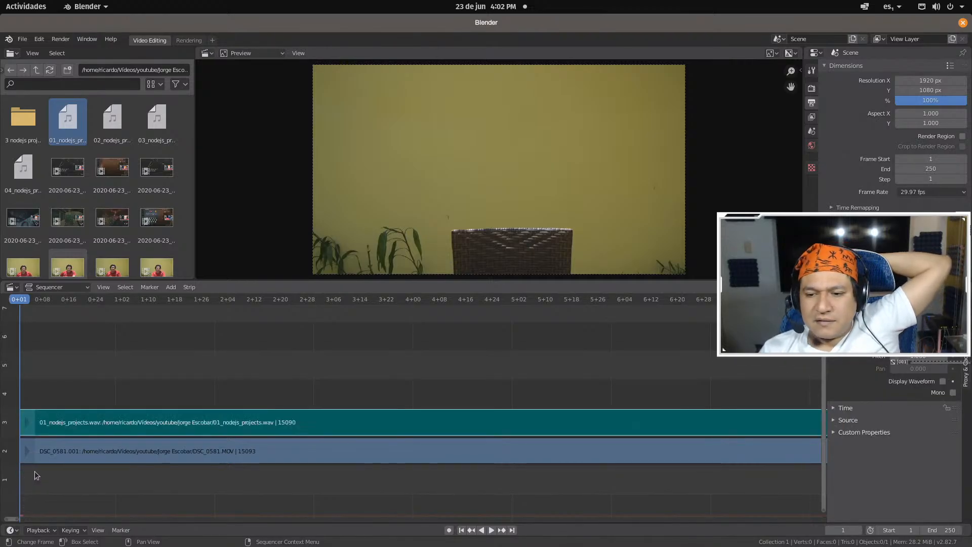
# Rearrange the strips so 01_nodejs_projects.wav sits on channel 1 and the DSC_0581 video on channel 2, both still starting at frame 1
pyautogui.moveTo(32, 424); pyautogui.dragTo(27, 478)
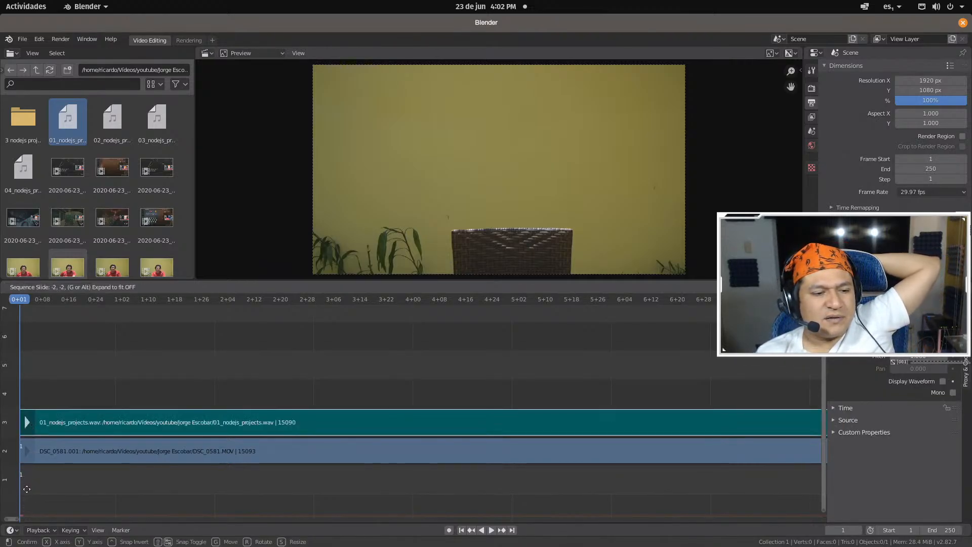
pyautogui.click(27, 481)
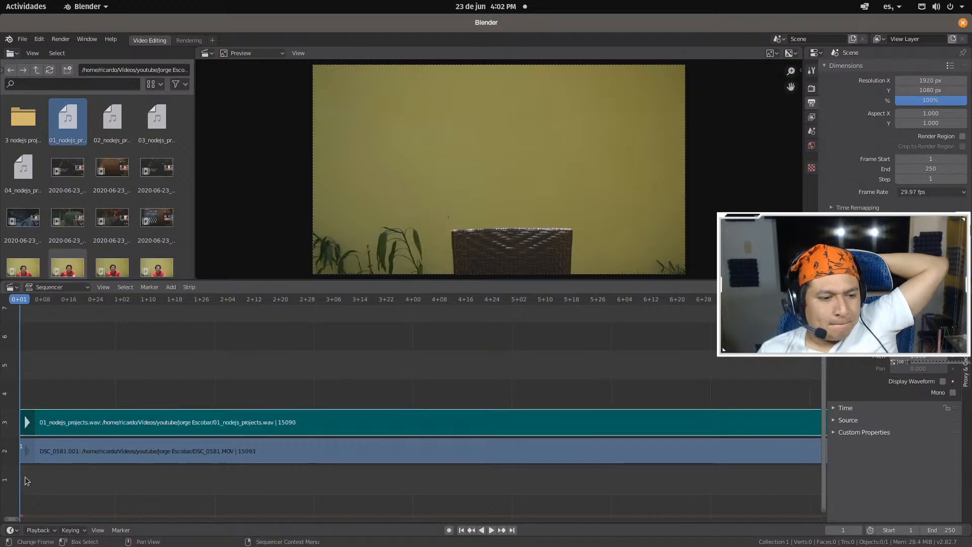
pyautogui.moveTo(30, 422); pyautogui.dragTo(44, 393)
pyautogui.click(43, 506)
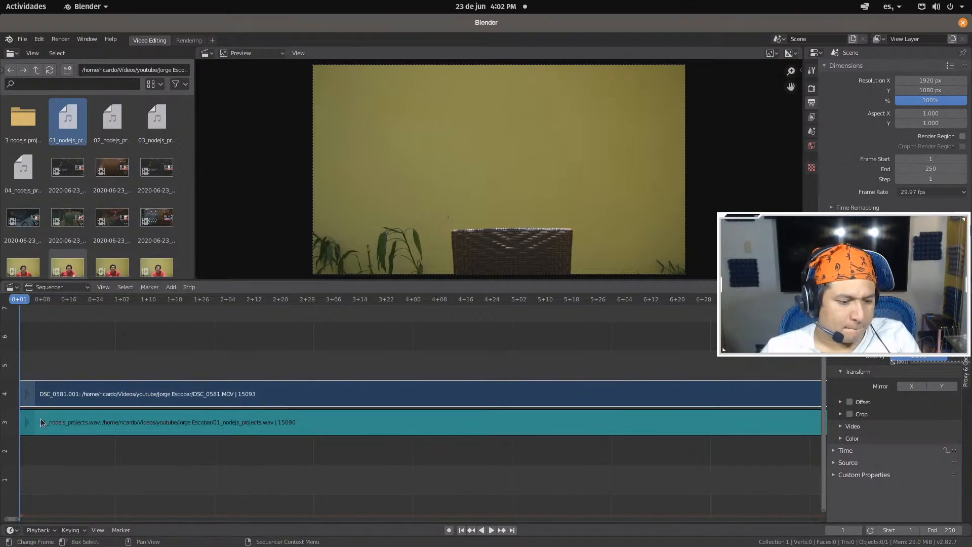
pyautogui.click(41, 420)
pyautogui.press('a')
pyautogui.press('g')
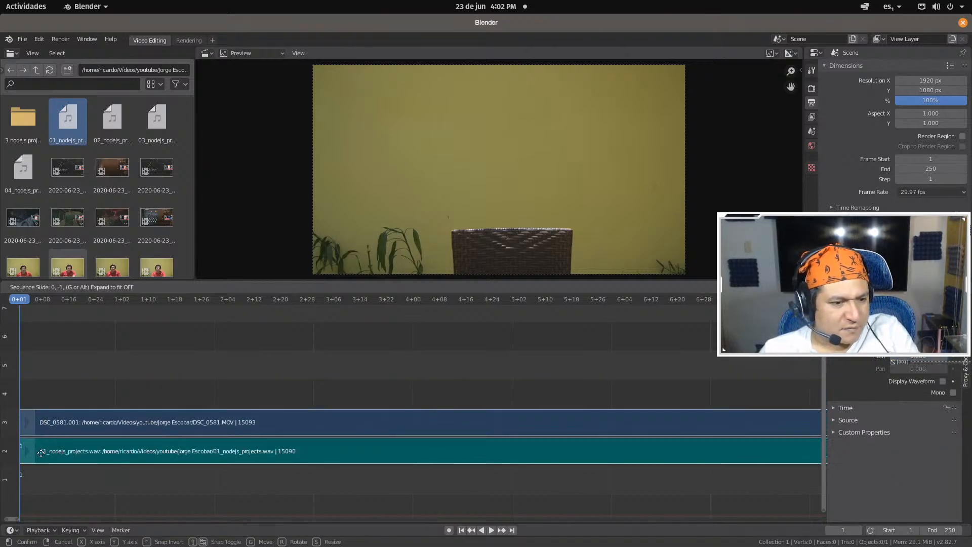
pyautogui.click(41, 475)
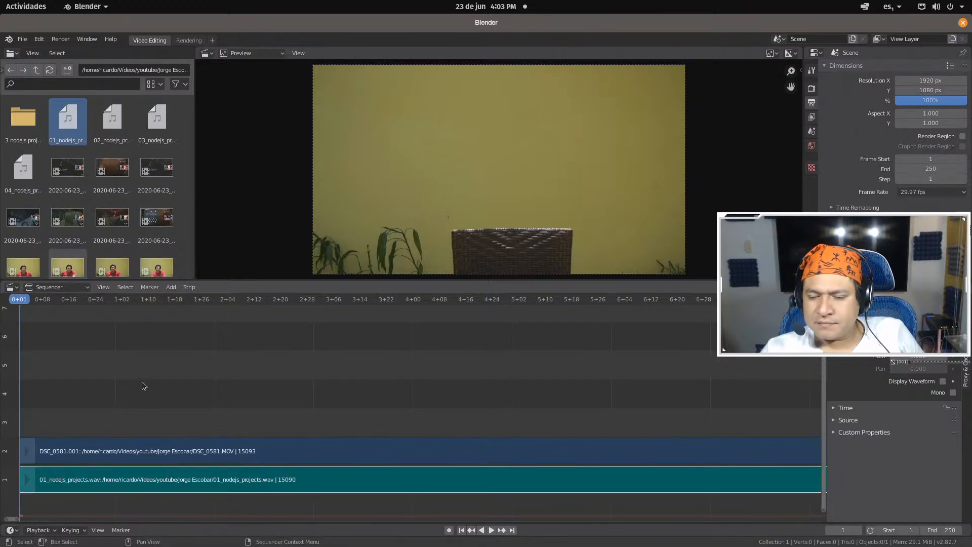
# Play the footage briefly from the beginning and set the scene's end frame to 5000
pyautogui.click(491, 530)
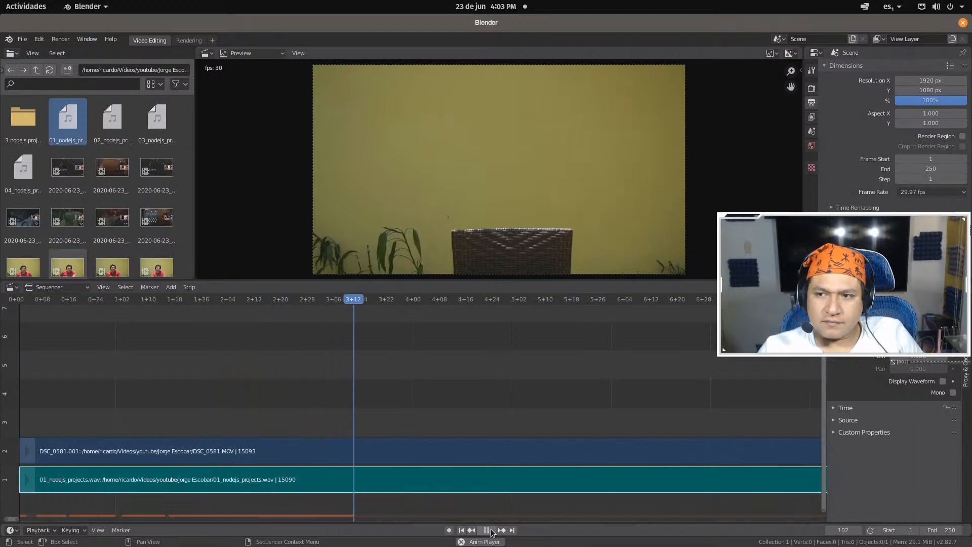
pyautogui.click(490, 530)
pyautogui.click(950, 168)
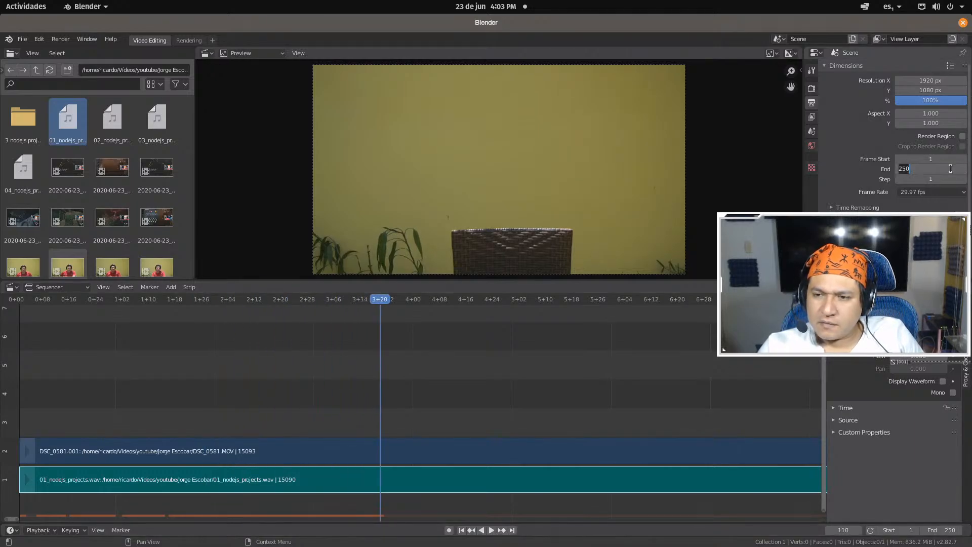
pyautogui.write('5')
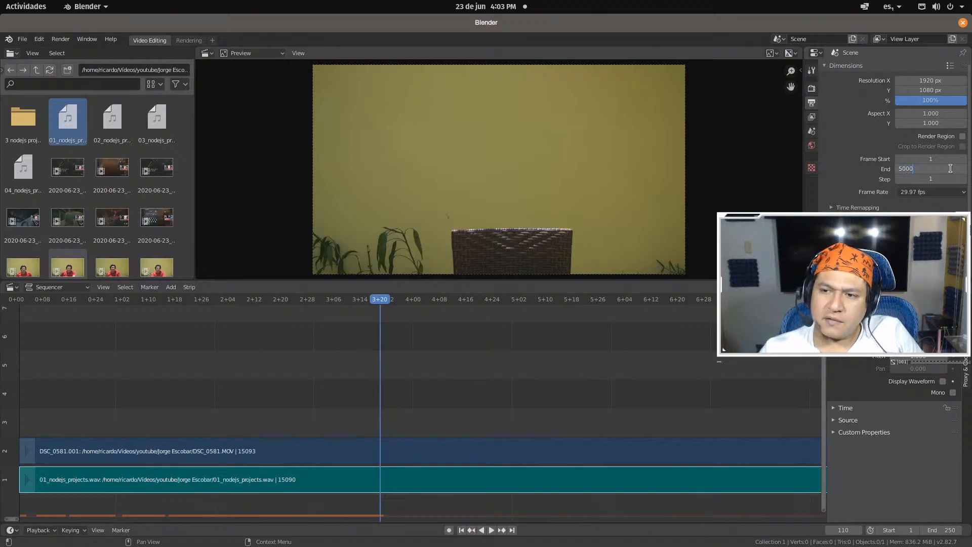
pyautogui.press('Return')
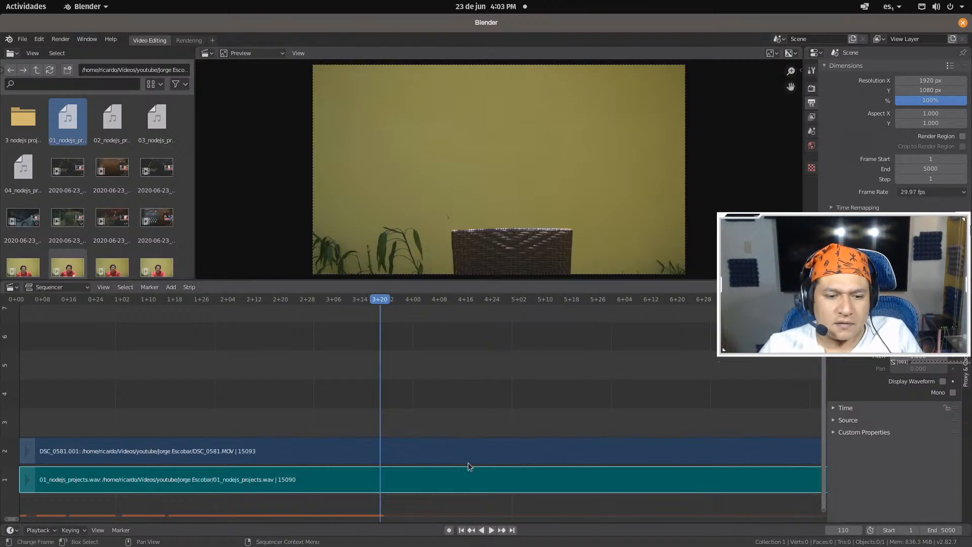
# Turn on the waveform display for the 01_nodejs_projects.wav strip on channel 1
pyautogui.click(497, 462)
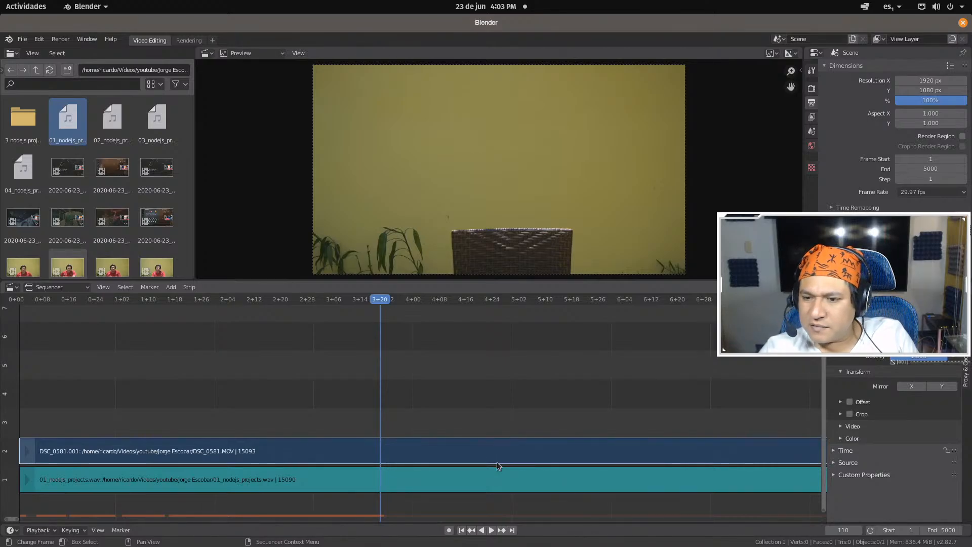
pyautogui.click(500, 473)
pyautogui.click(942, 382)
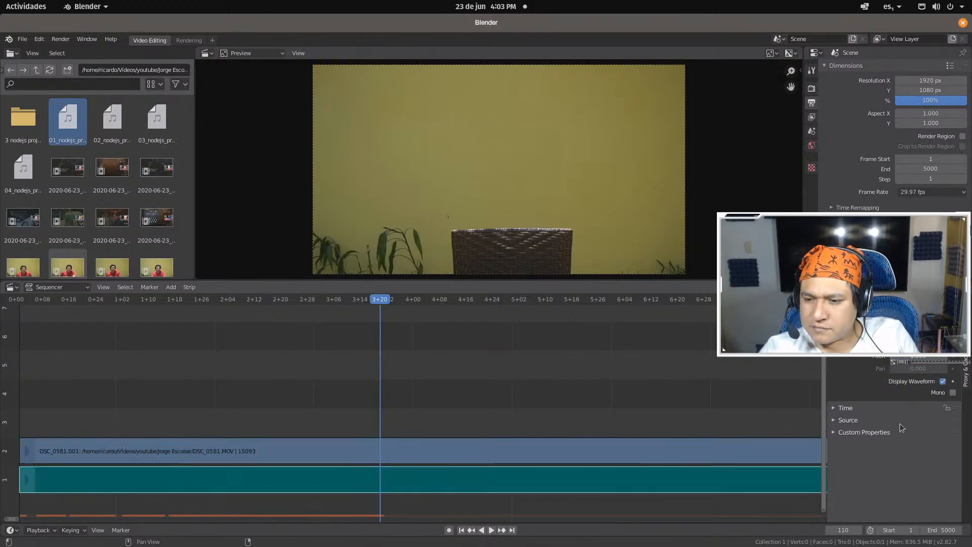
# Show the audio strip's time details, set the scene's end frame to its end frame, 15091, and play the footage
pyautogui.click(845, 408)
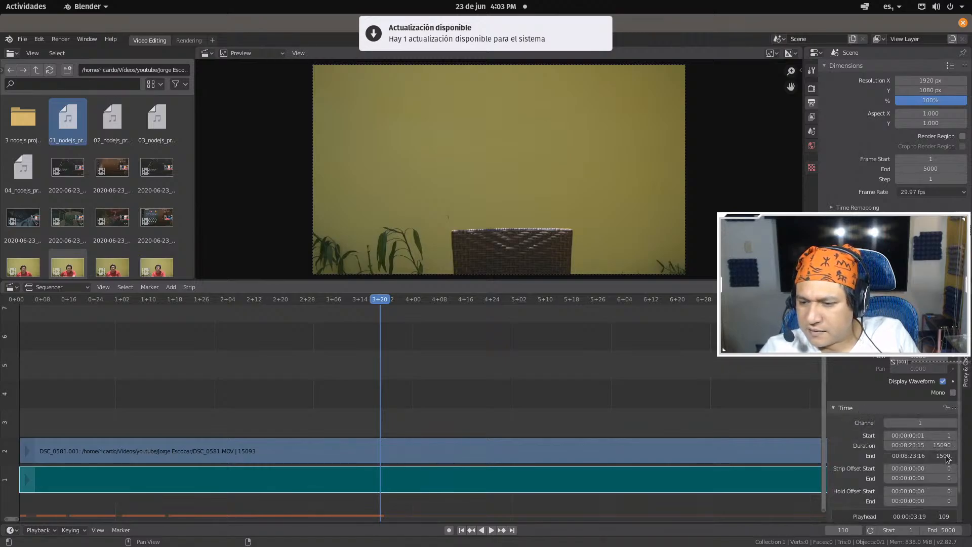
pyautogui.moveTo(826, 447); pyautogui.dragTo(818, 447)
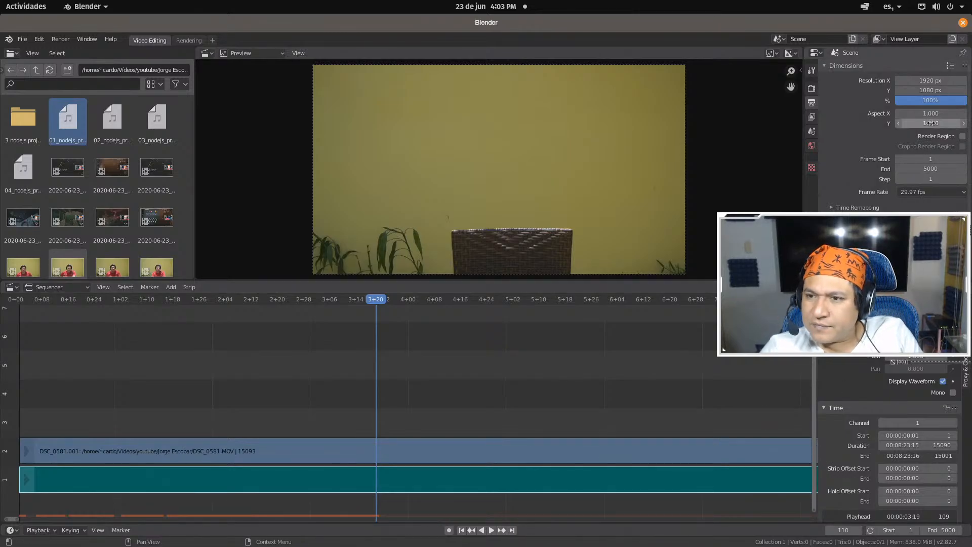
pyautogui.click(937, 169)
pyautogui.write('156')
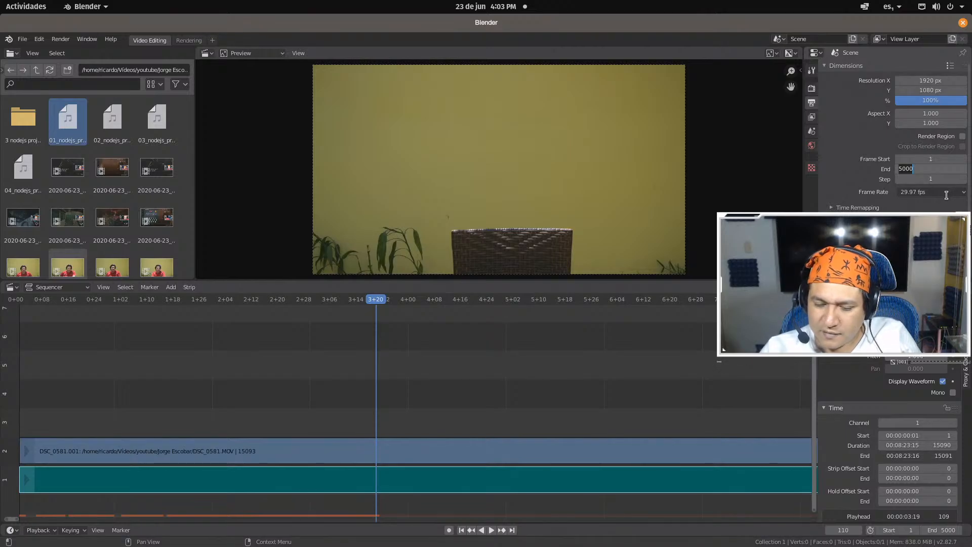
pyautogui.write('91')
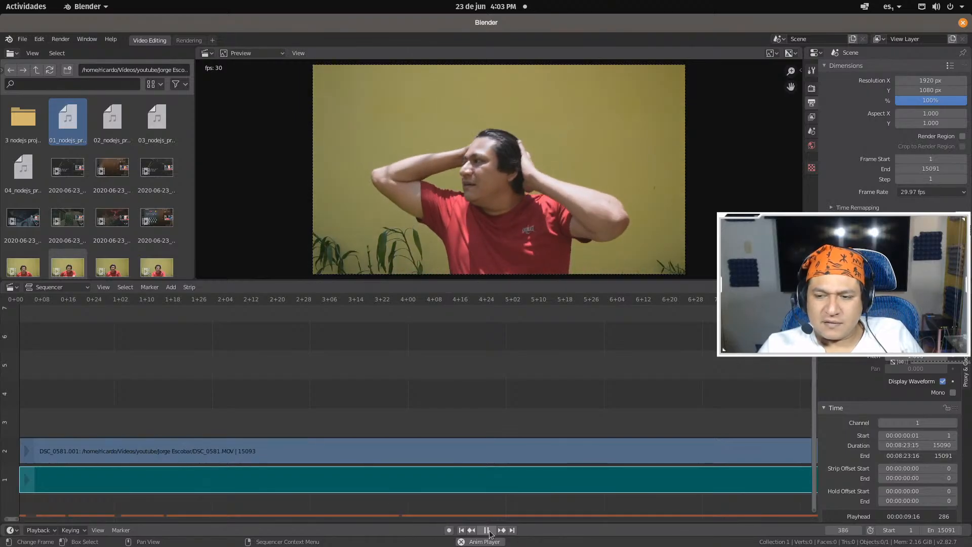
pyautogui.click(488, 531)
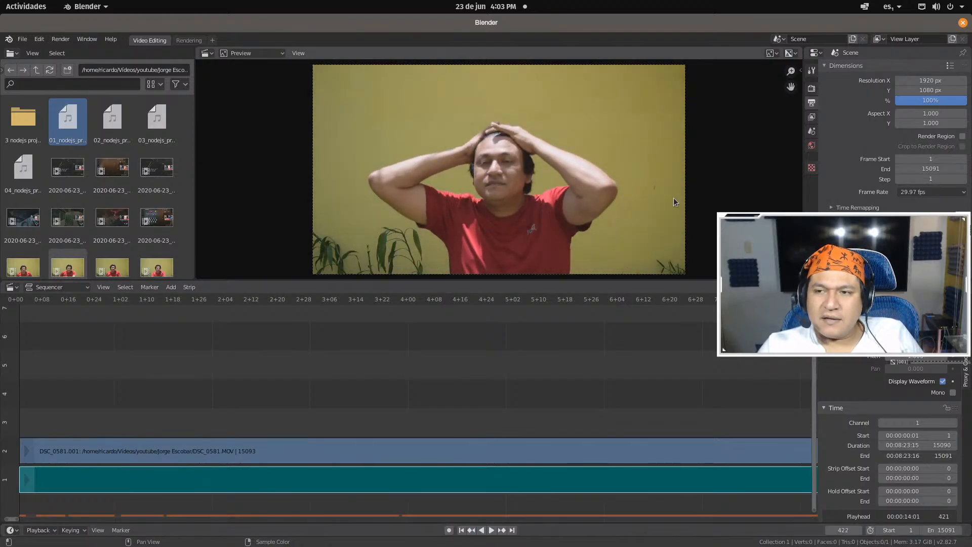
# Switch the system's sound output to the simultaneous output device and check it with the speaker test and footage playback
pyautogui.click(960, 5)
pyautogui.click(842, 115)
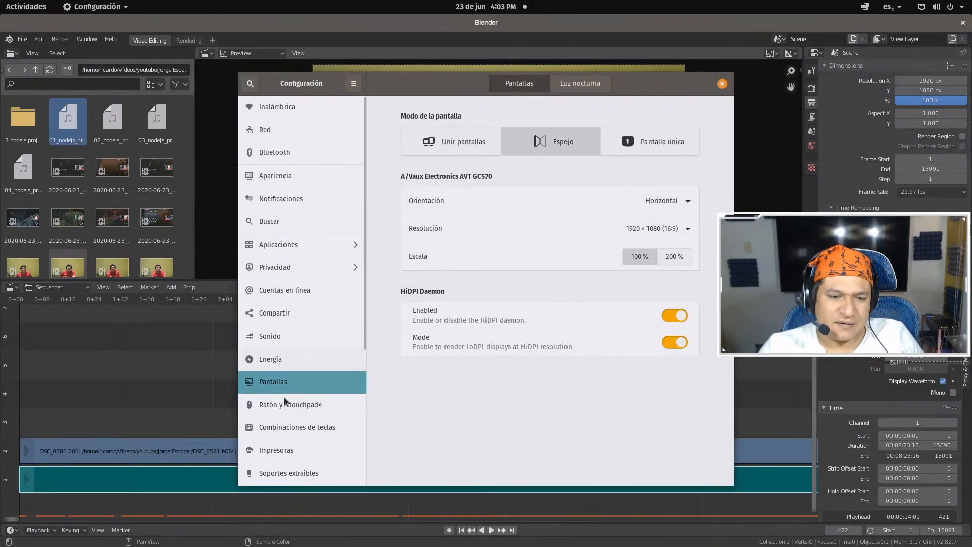
pyautogui.click(290, 338)
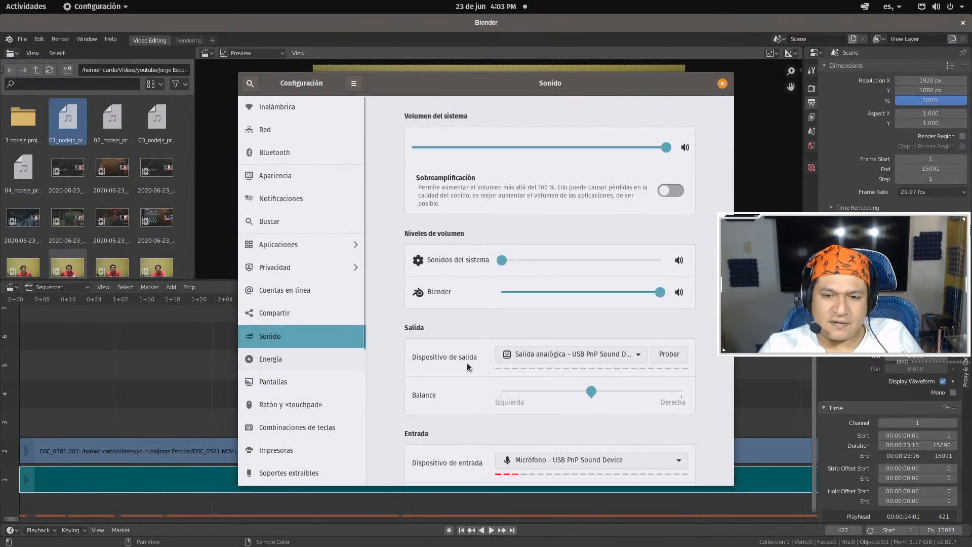
pyautogui.click(542, 355)
pyautogui.click(541, 370)
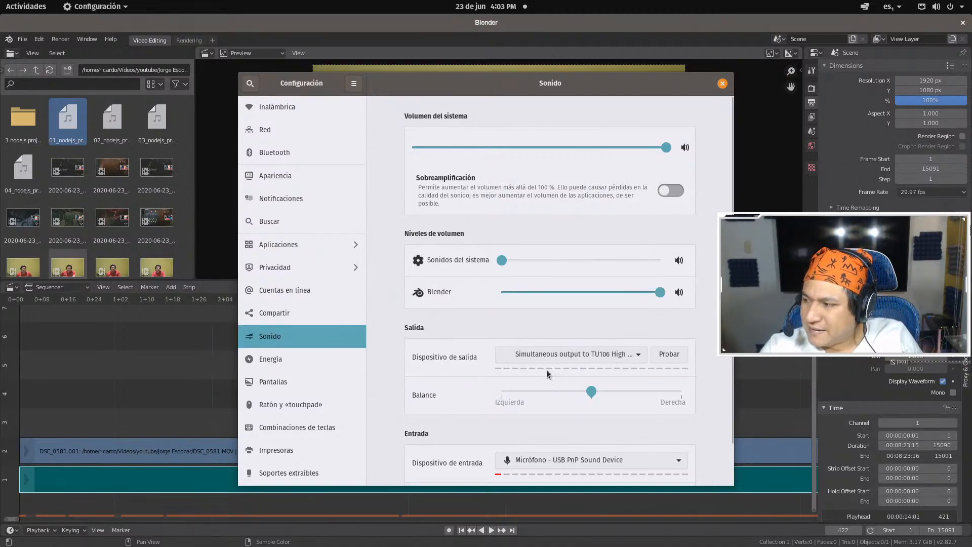
pyautogui.click(670, 354)
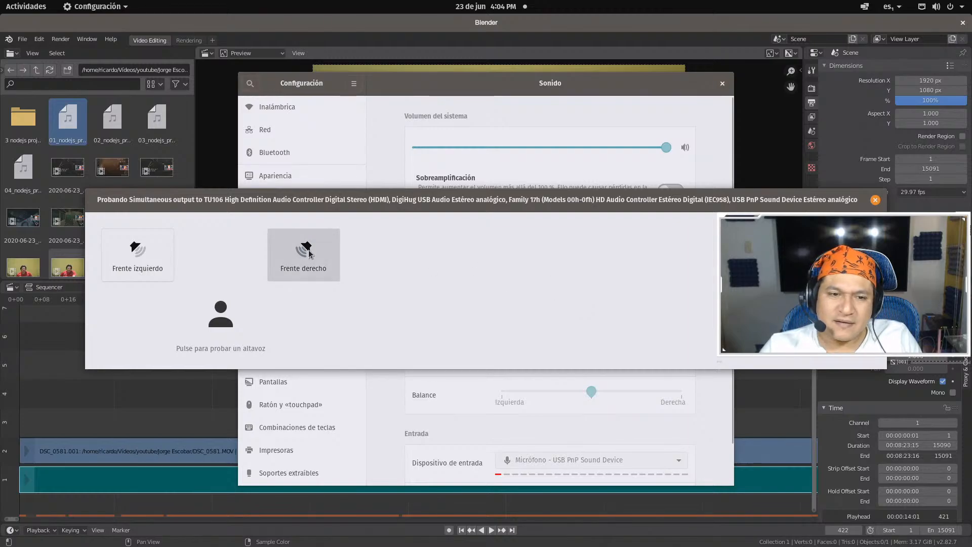
pyautogui.click(876, 203)
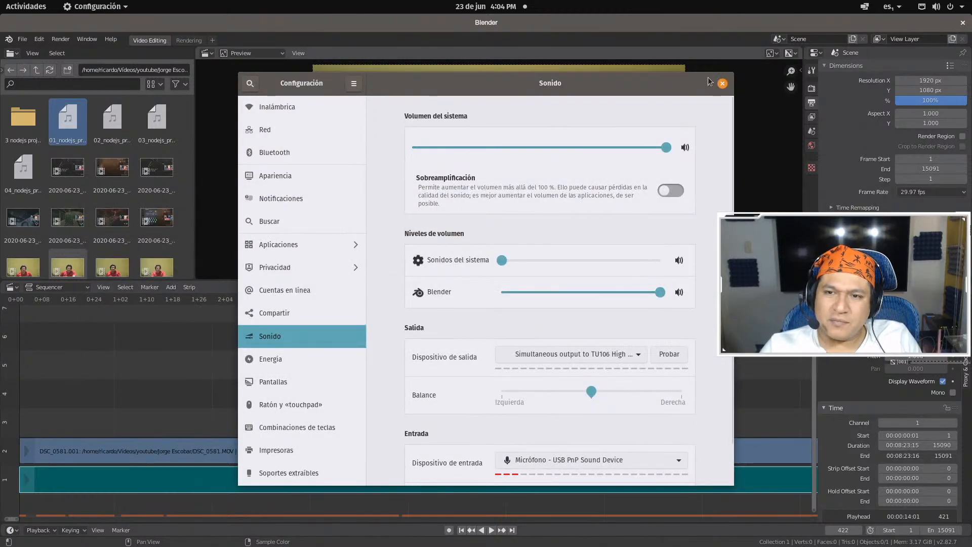
pyautogui.click(723, 84)
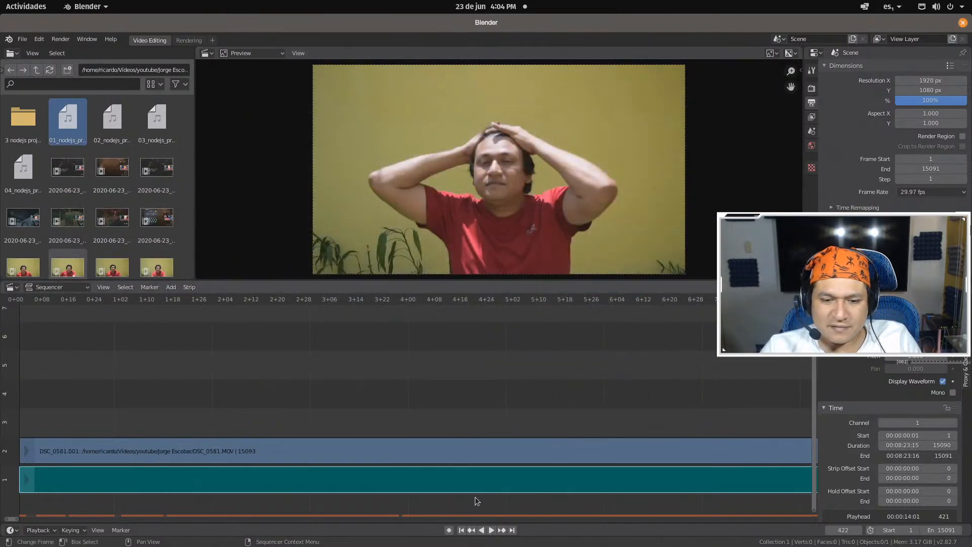
pyautogui.click(491, 529)
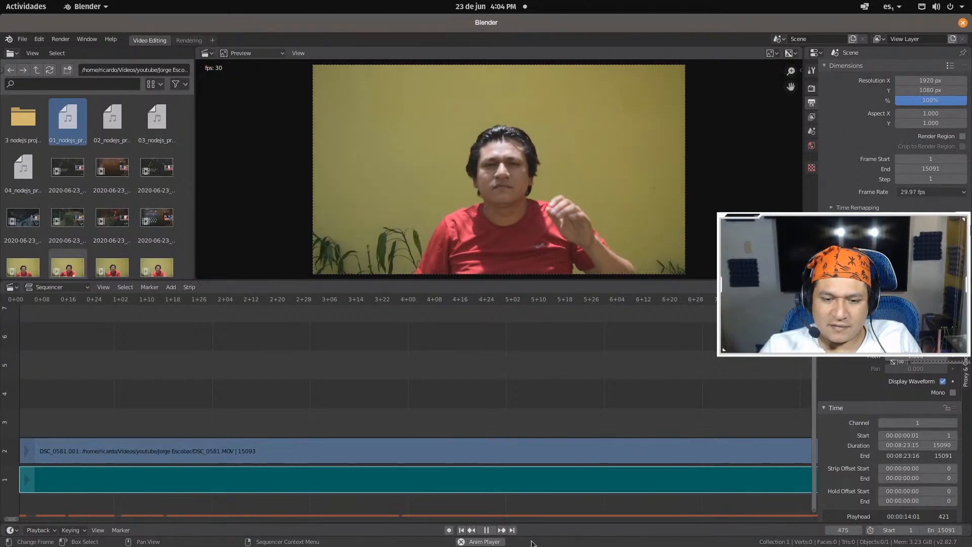
pyautogui.click(486, 529)
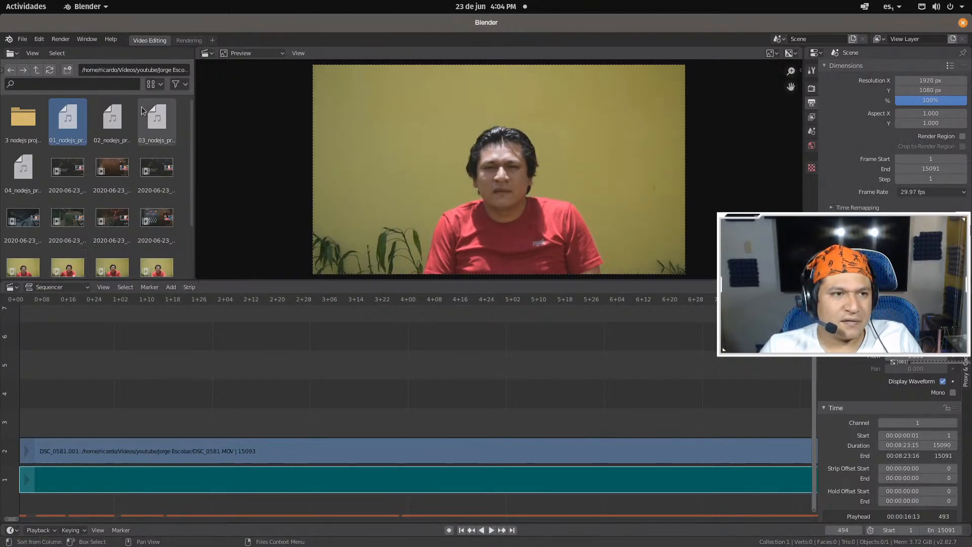
# Save the project over the existing 3 nodejs projects.blend and continue playing the footage briefly
pyautogui.click(23, 39)
pyautogui.click(27, 111)
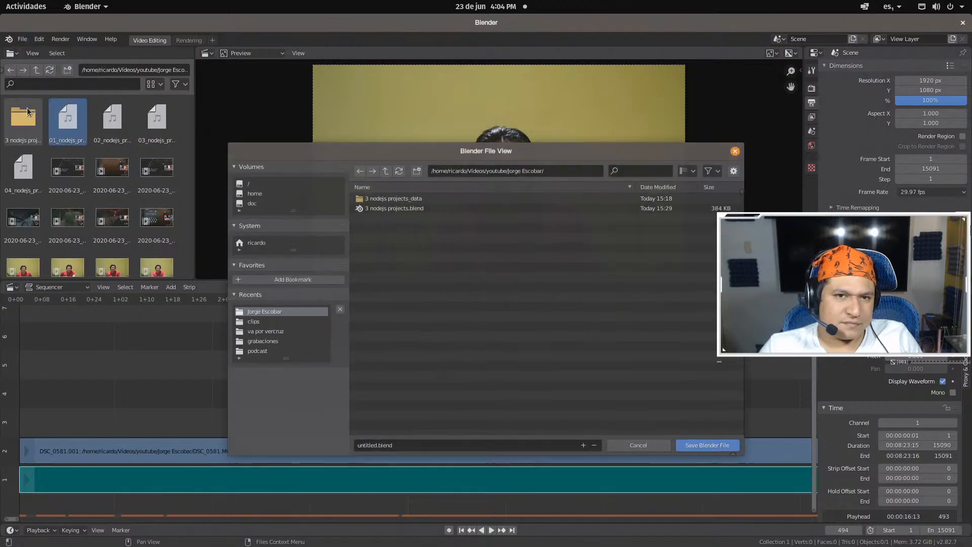
pyautogui.doubleClick(405, 210)
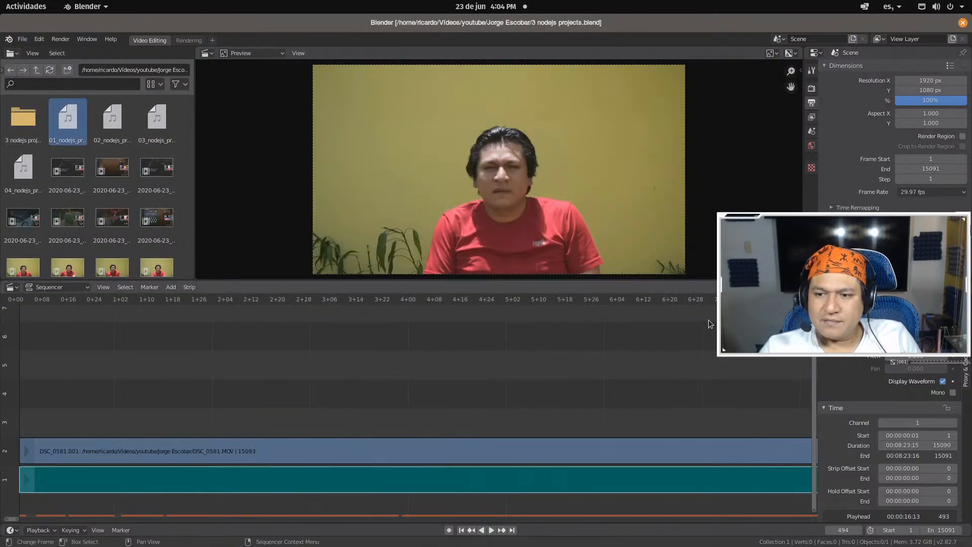
pyautogui.click(489, 530)
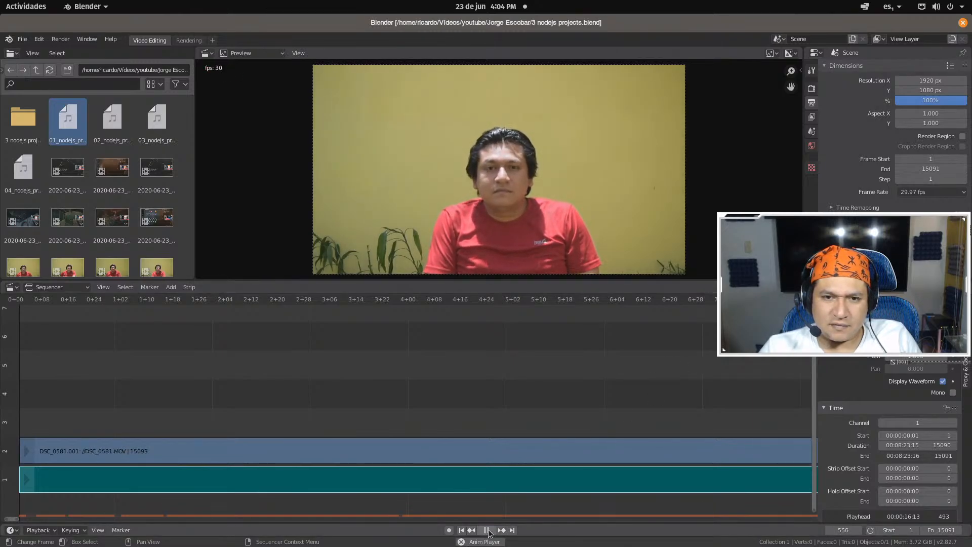
pyautogui.click(487, 530)
# Switch to Firefox, check the YouTube video "Video editing and podcasting" from 9:07, pause it, and return to the audio strip in Blender
pyautogui.click(26, 6)
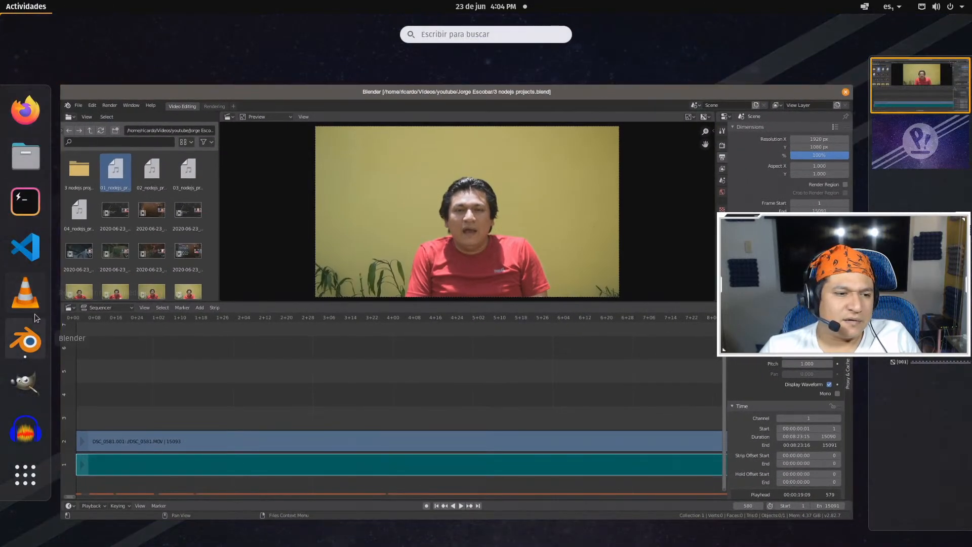
pyautogui.click(67, 130)
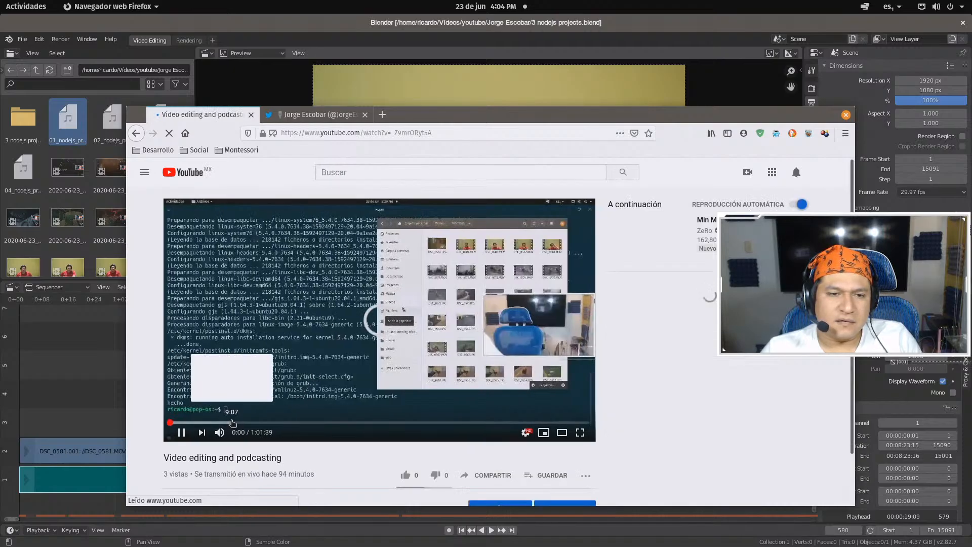
pyautogui.click(232, 423)
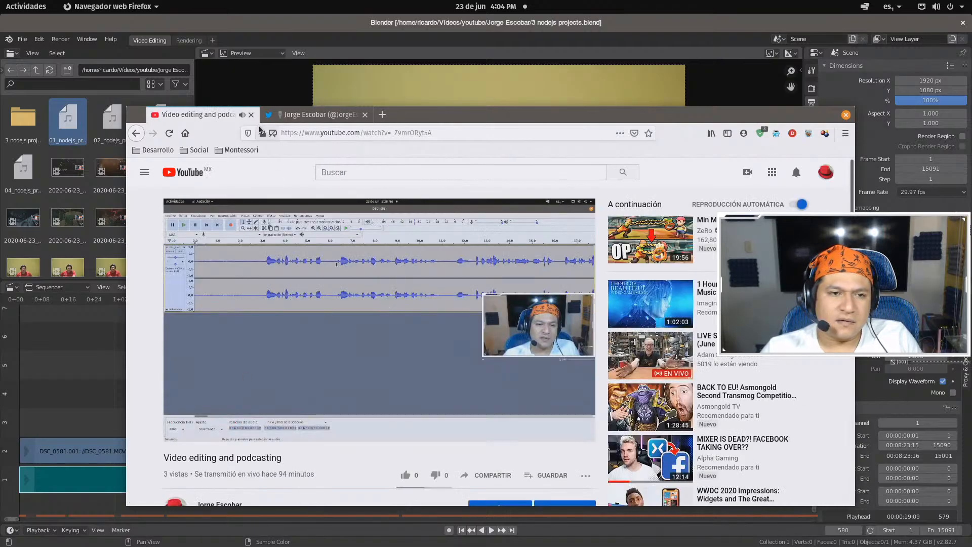
pyautogui.press('space')
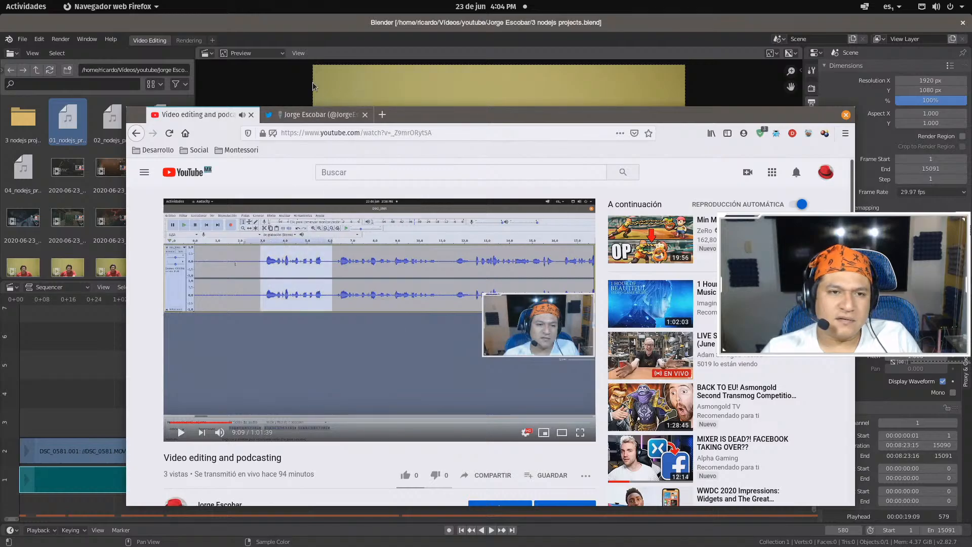
pyautogui.click(289, 83)
pyautogui.click(181, 490)
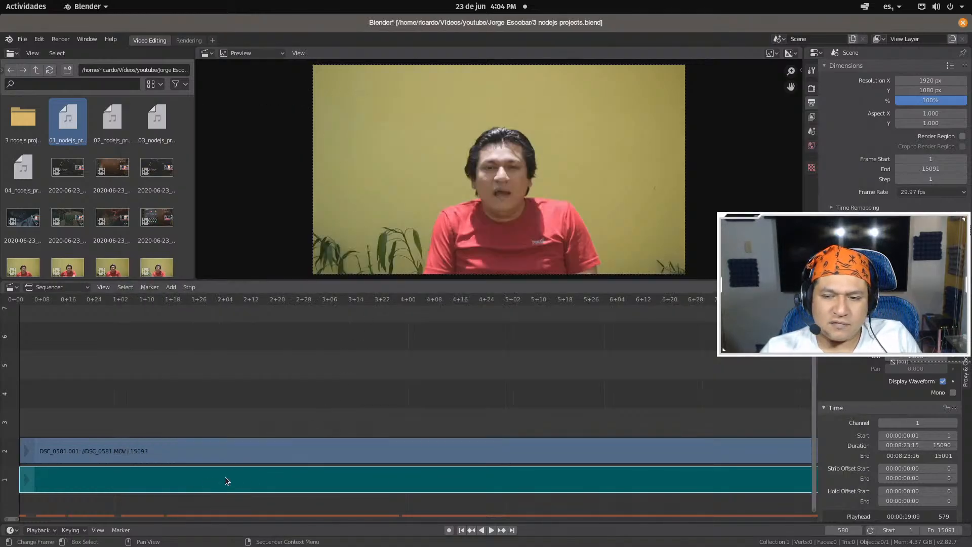
# Play the footage briefly to check the sound, and erase the audio strip in channel 1
pyautogui.click(943, 382)
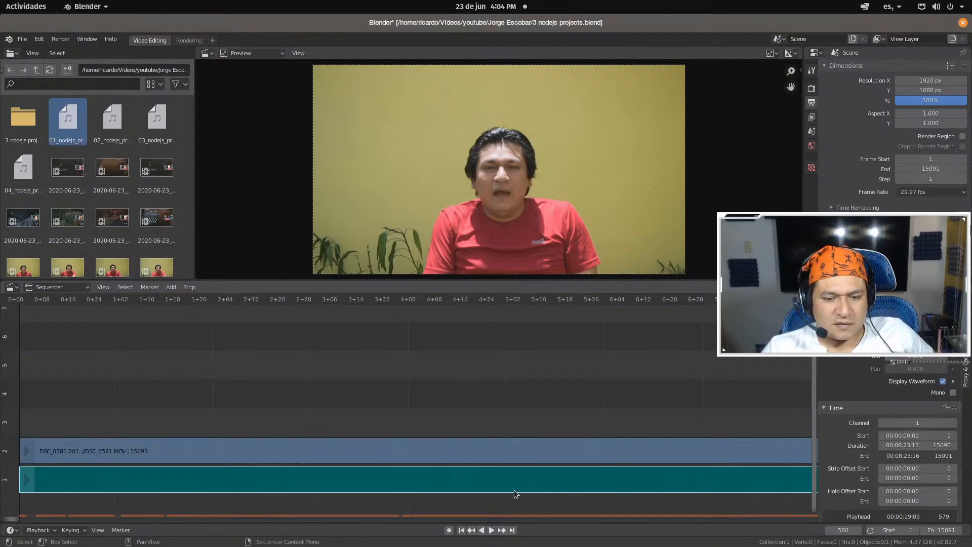
pyautogui.click(490, 531)
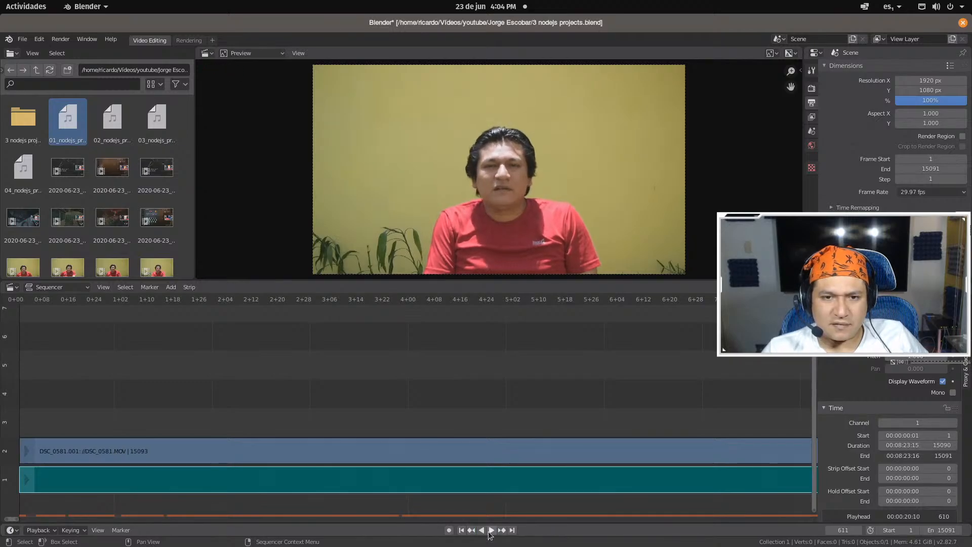
pyautogui.press('x')
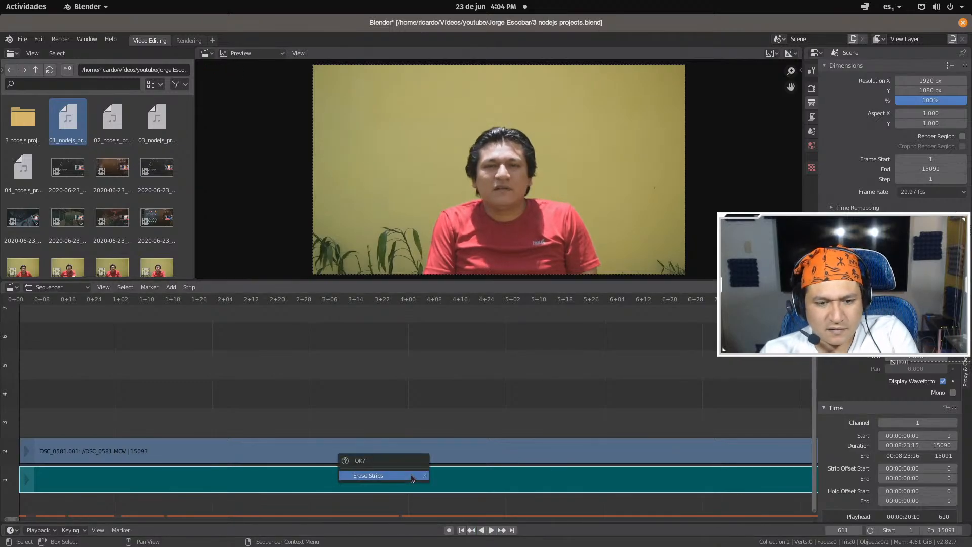
pyautogui.click(412, 476)
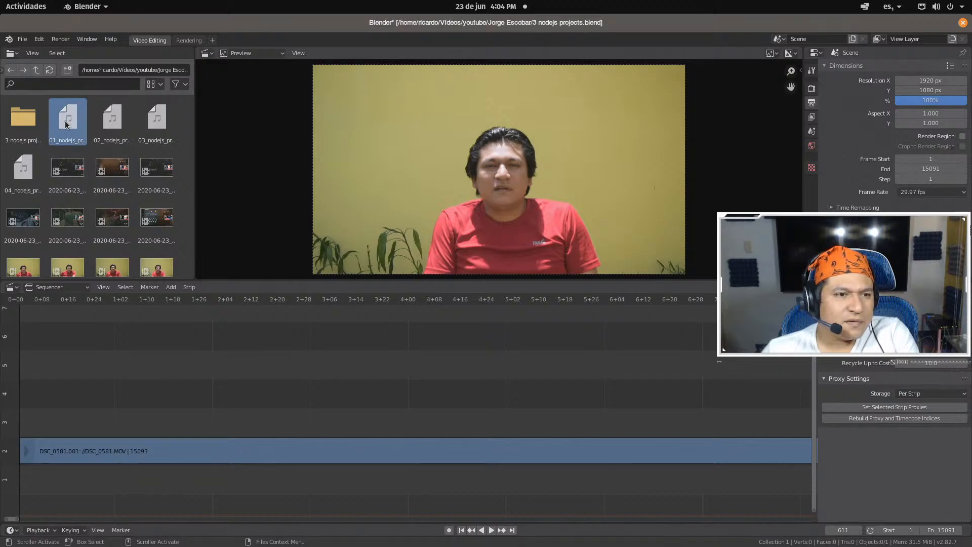
# Add 01_nodejs_projects.wav in channel 3 again, starting at frame 1, and display its waveform
pyautogui.moveTo(67, 121); pyautogui.dragTo(31, 478)
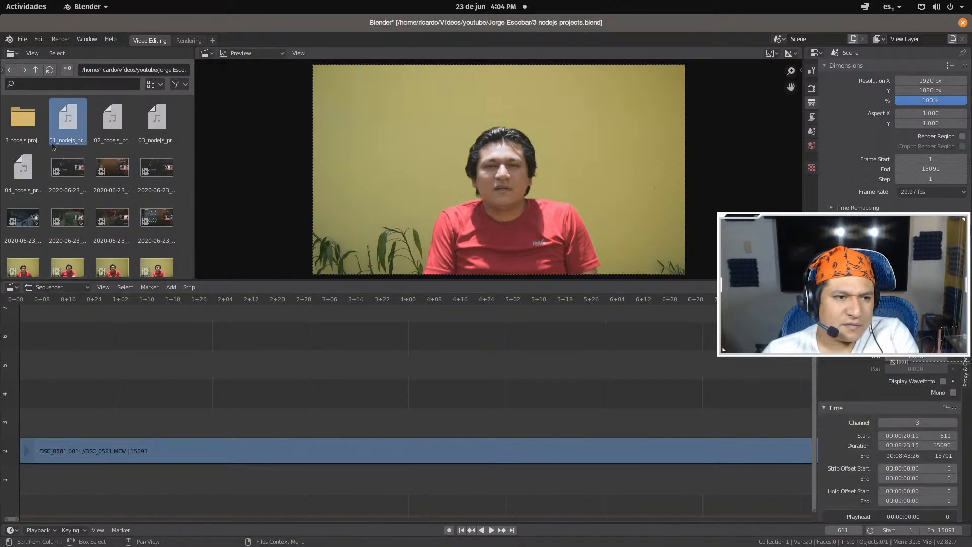
pyautogui.scroll(-8, 356, 442)
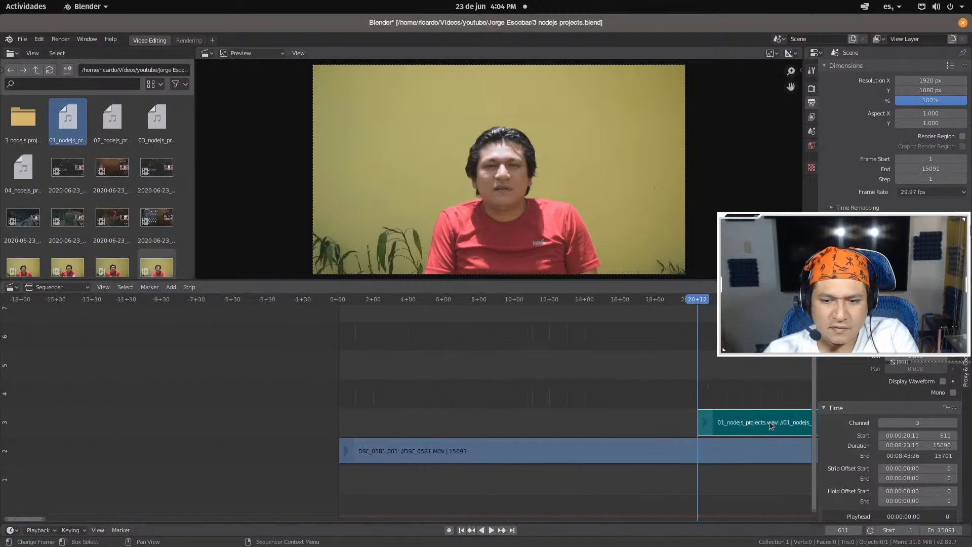
pyautogui.moveTo(771, 425); pyautogui.dragTo(416, 416)
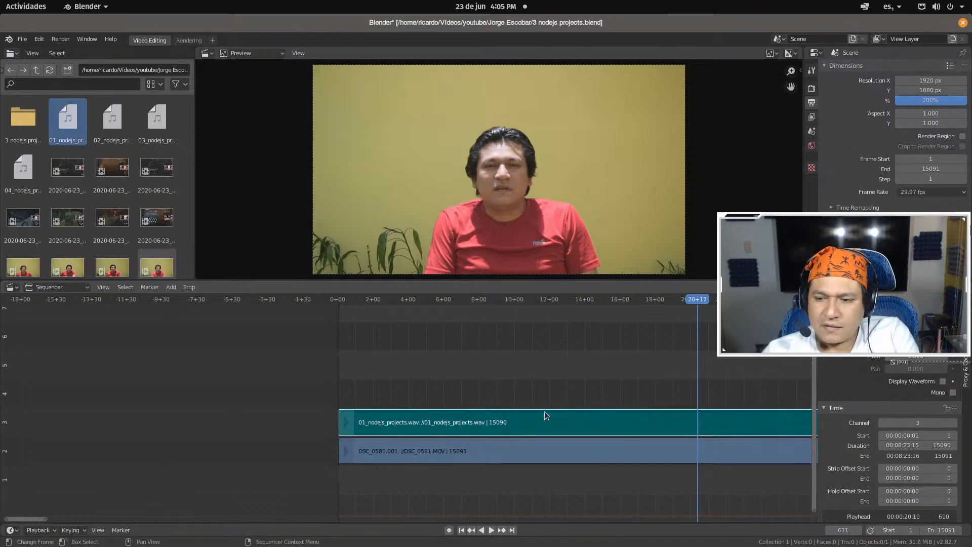
pyautogui.click(943, 381)
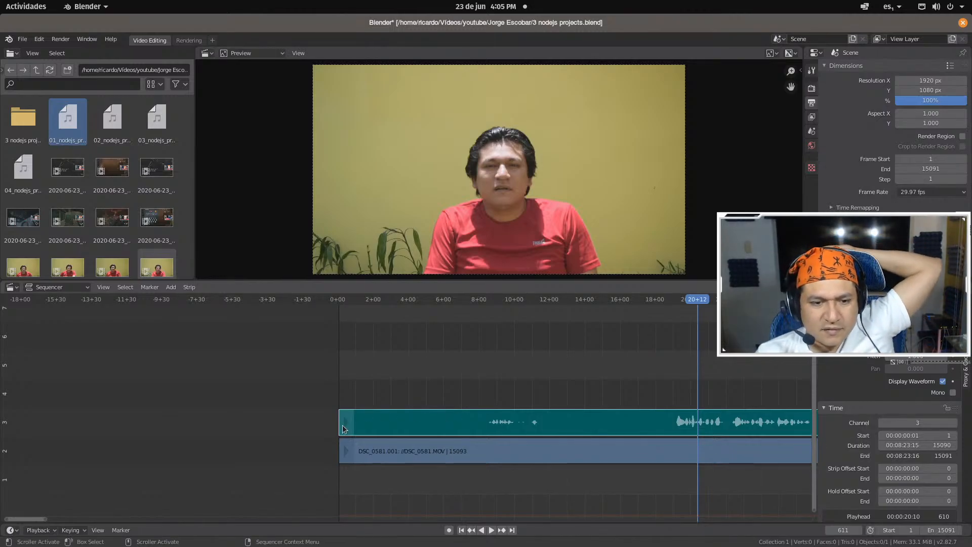
# Move both strips down one channel, video to 1 and audio to 2, starting at frame 1, and play the footage briefly
pyautogui.click(356, 458)
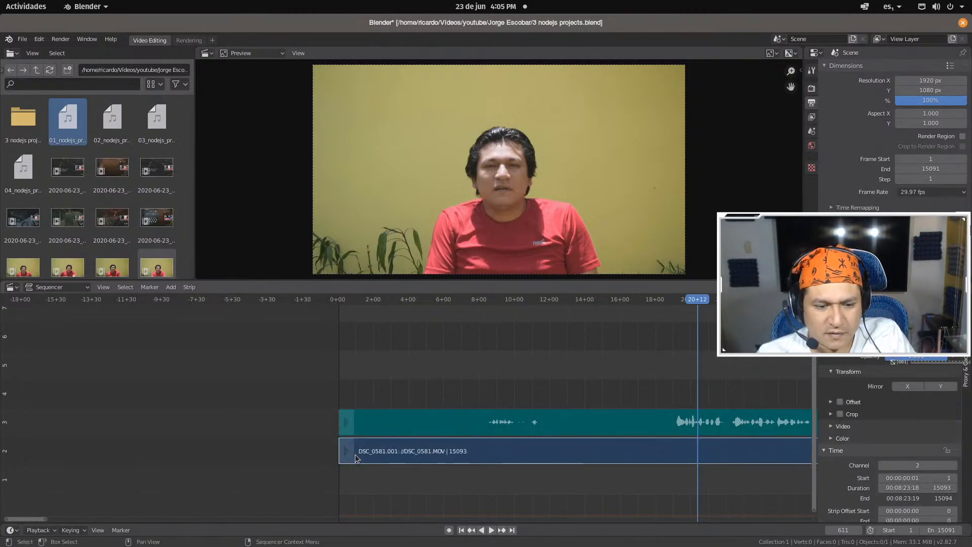
pyautogui.press('a')
pyautogui.press('g')
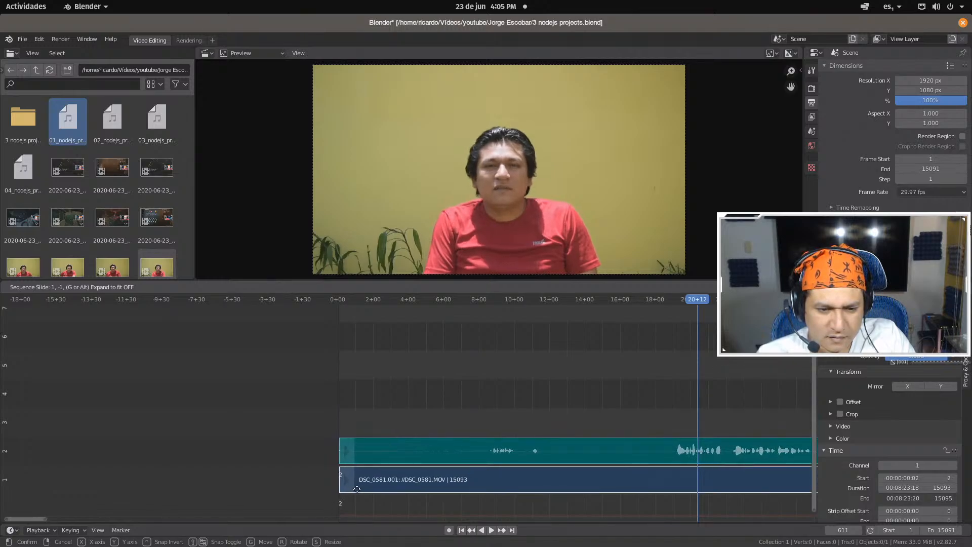
pyautogui.click(356, 490)
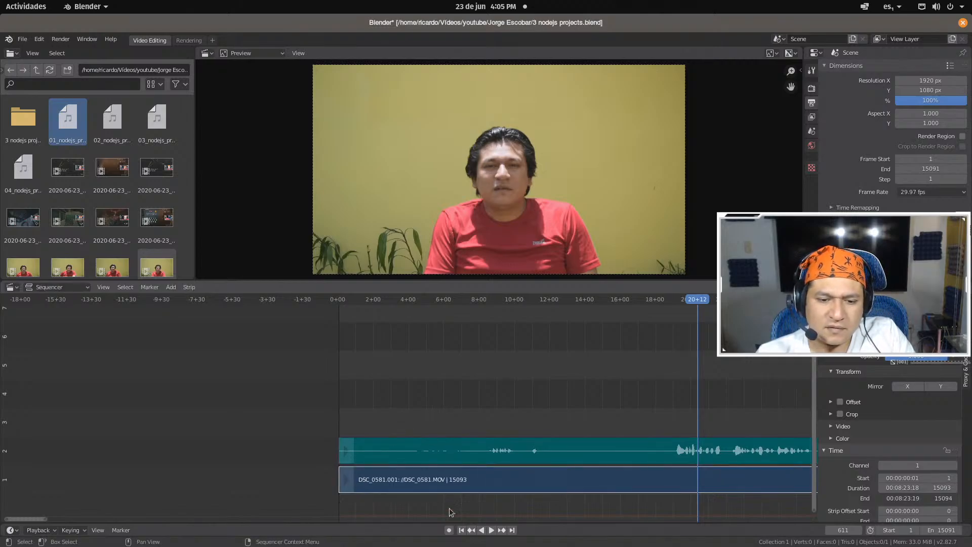
pyautogui.click(491, 530)
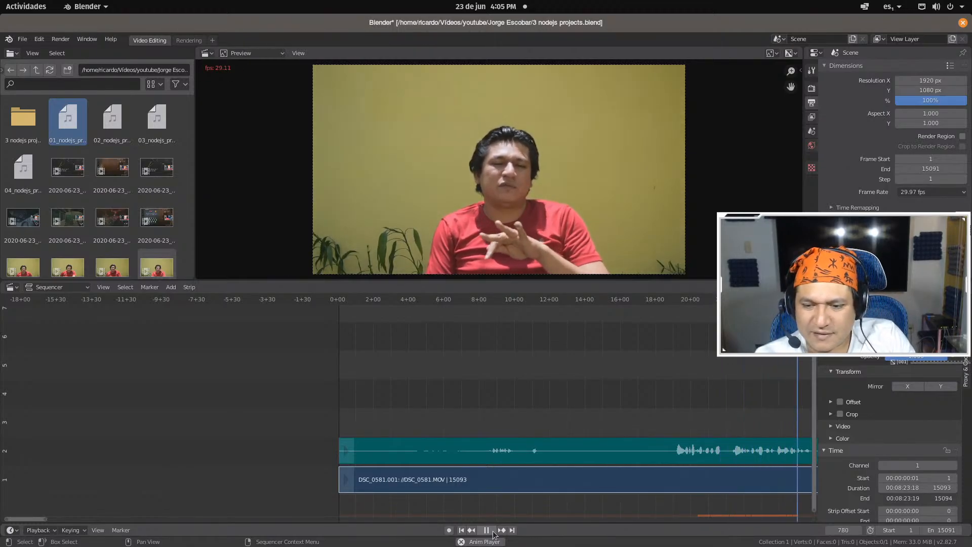
pyautogui.click(493, 532)
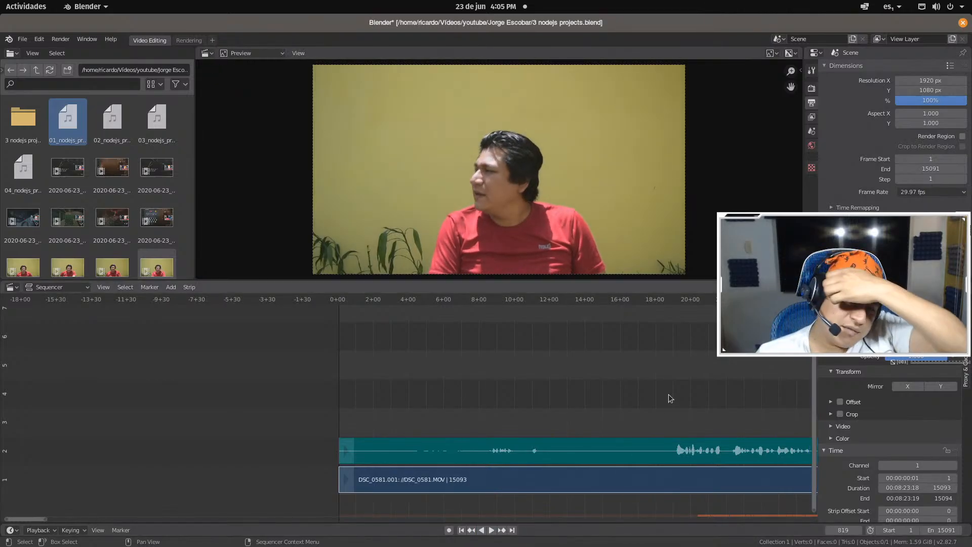
# Save the project under its current name and close Blender
pyautogui.click(22, 39)
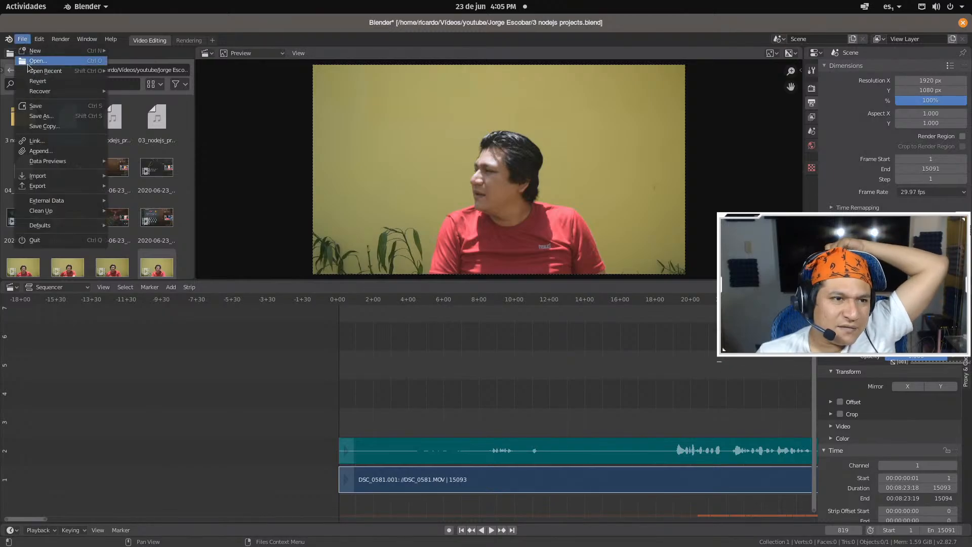
pyautogui.click(36, 105)
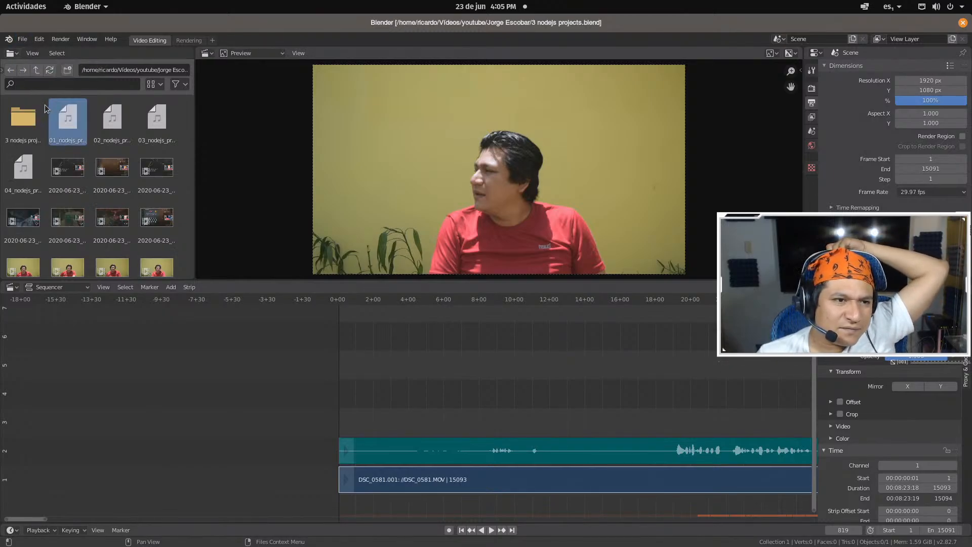
pyautogui.click(964, 22)
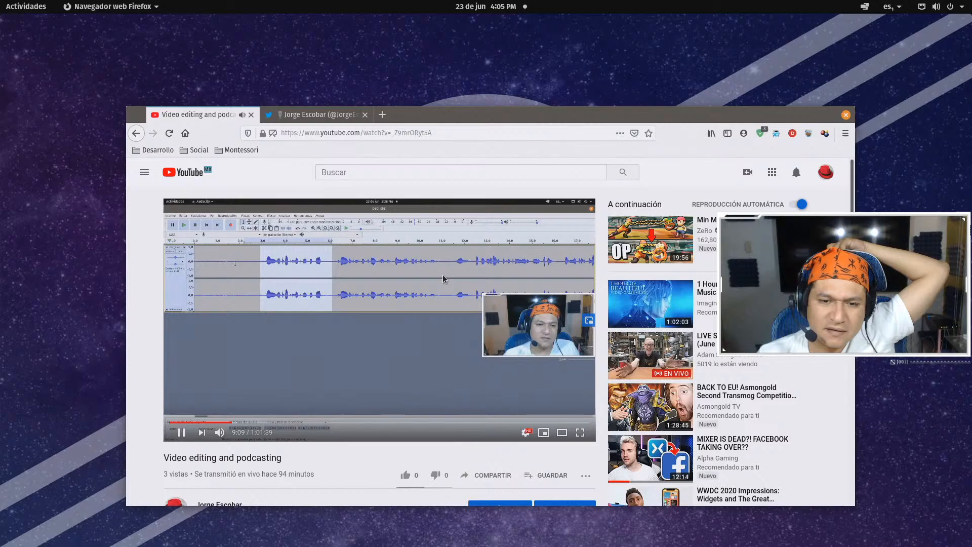
# Check the sound of the YouTube video "Video editing and podcasting" in Firefox and pause it at 9:19
pyautogui.click(392, 265)
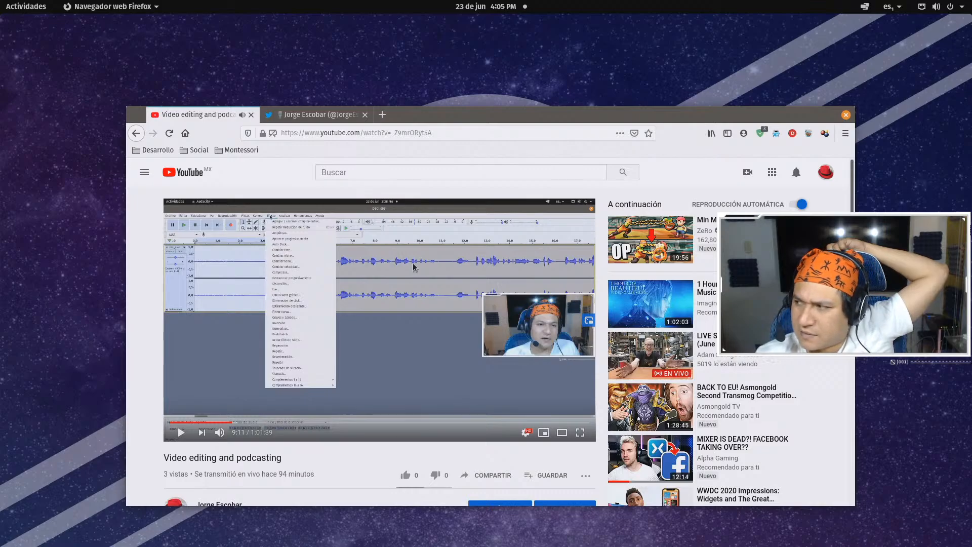
pyautogui.click(355, 308)
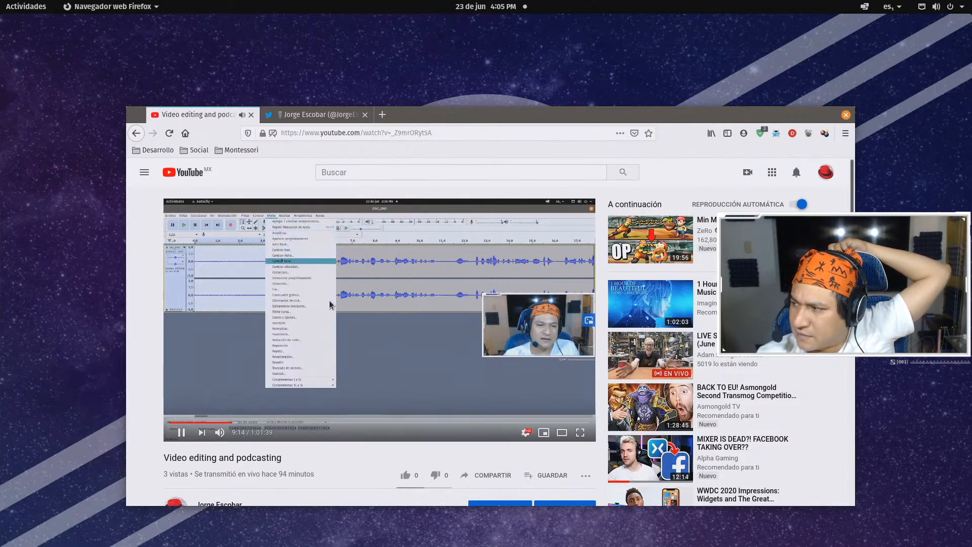
pyautogui.click(329, 304)
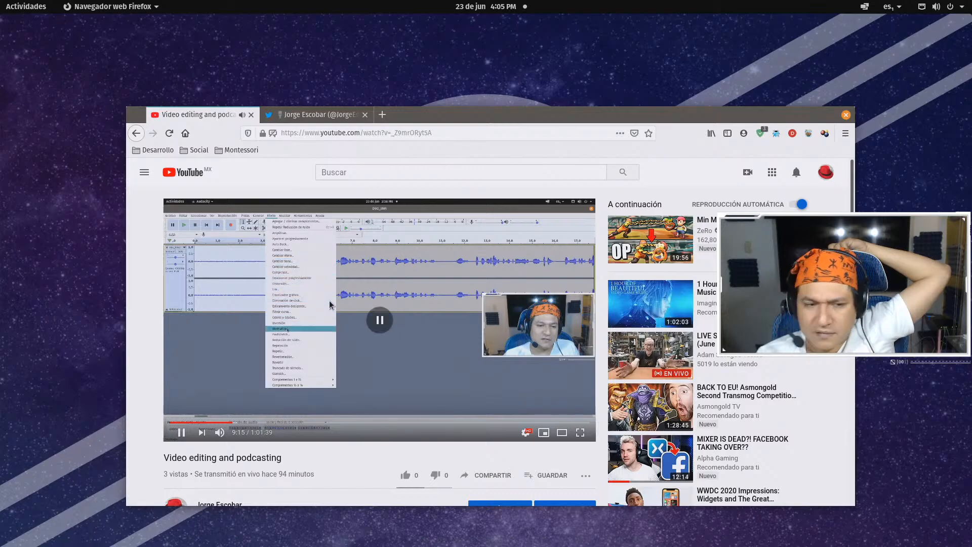
pyautogui.click(248, 287)
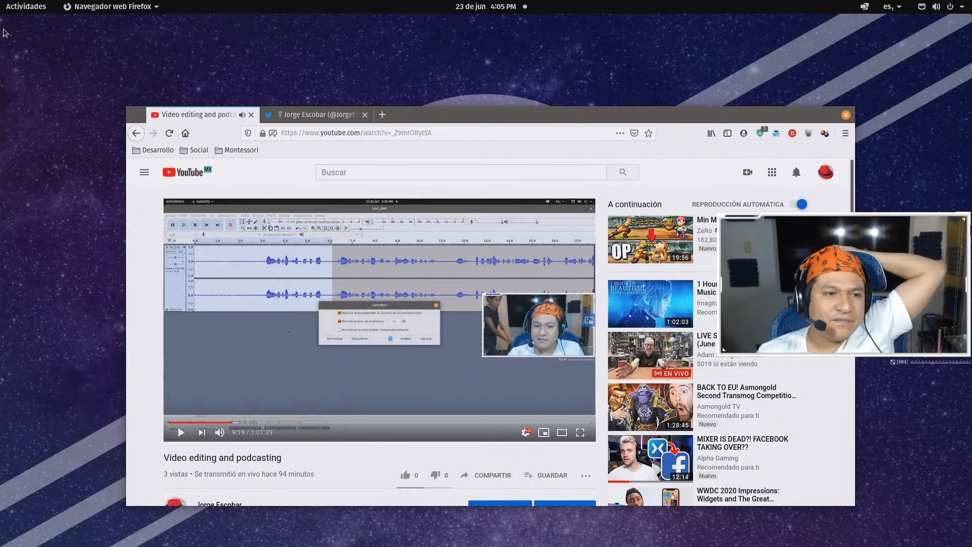
# Browse in the file manager to the project's folder under Vídeos/youtube and look at 01_nodejs_projects.wav and DSC_0584.MOV
pyautogui.press('super')
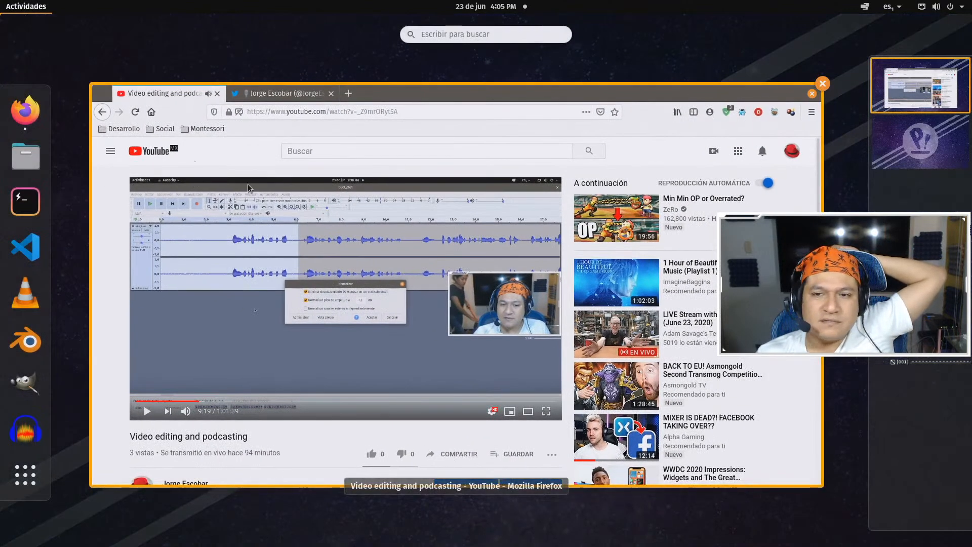
pyautogui.click(25, 155)
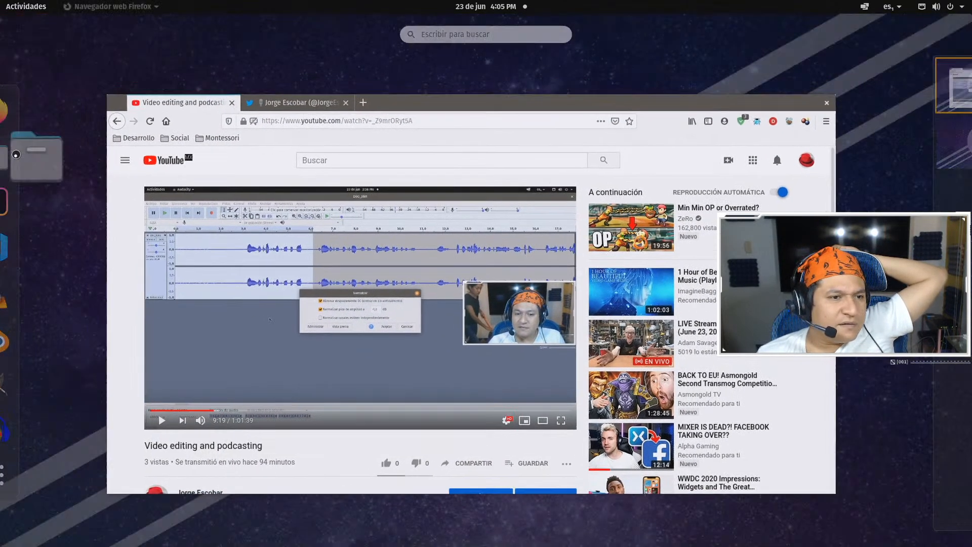
pyautogui.click(264, 153)
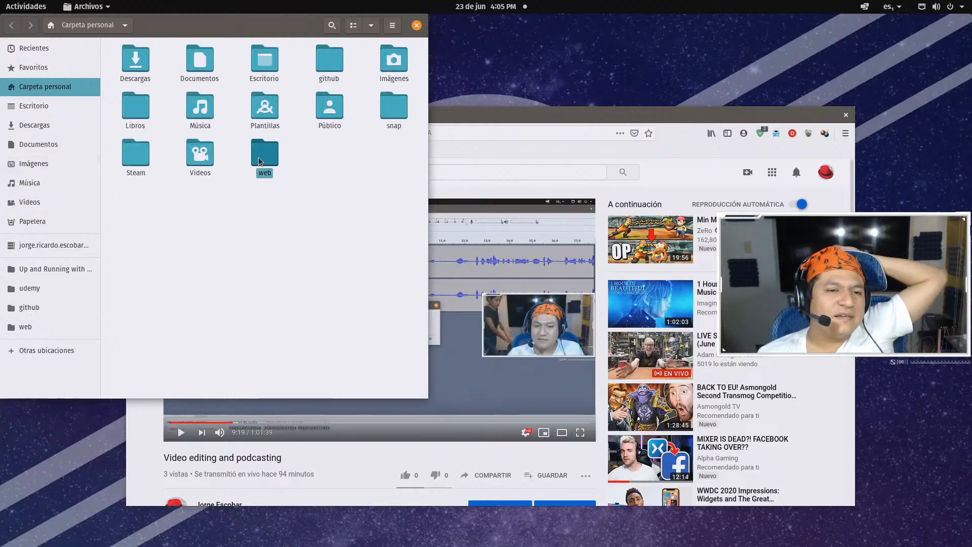
pyautogui.click(394, 60)
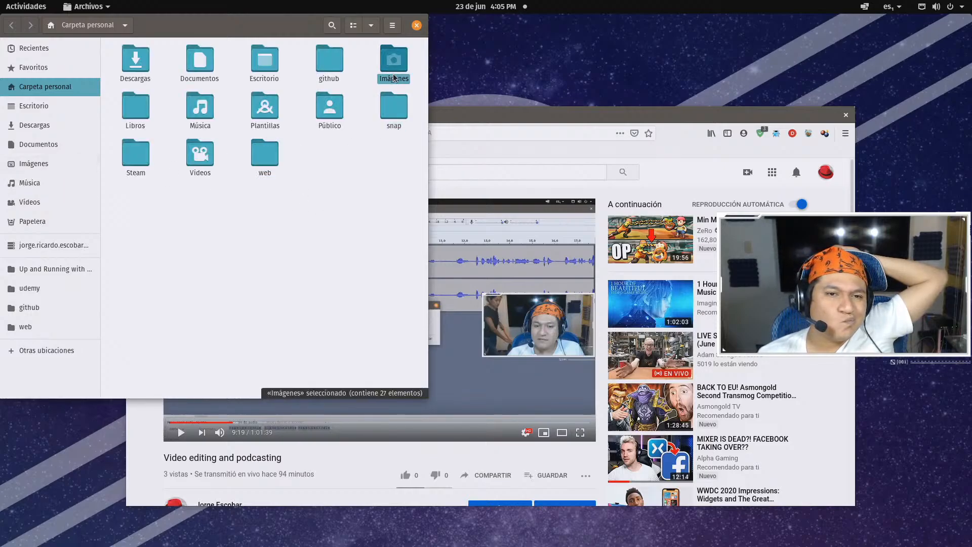
pyautogui.doubleClick(203, 163)
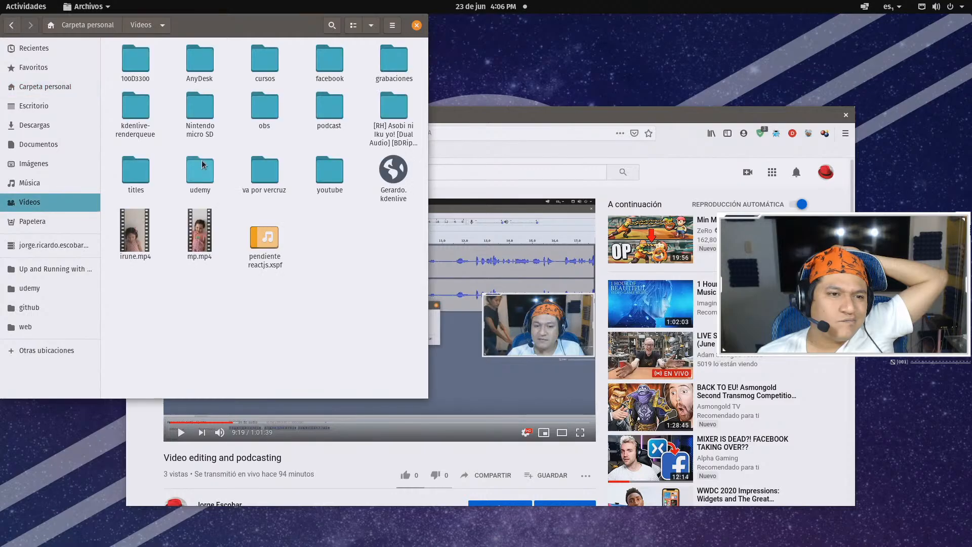
pyautogui.click(133, 62)
pyautogui.doubleClick(330, 171)
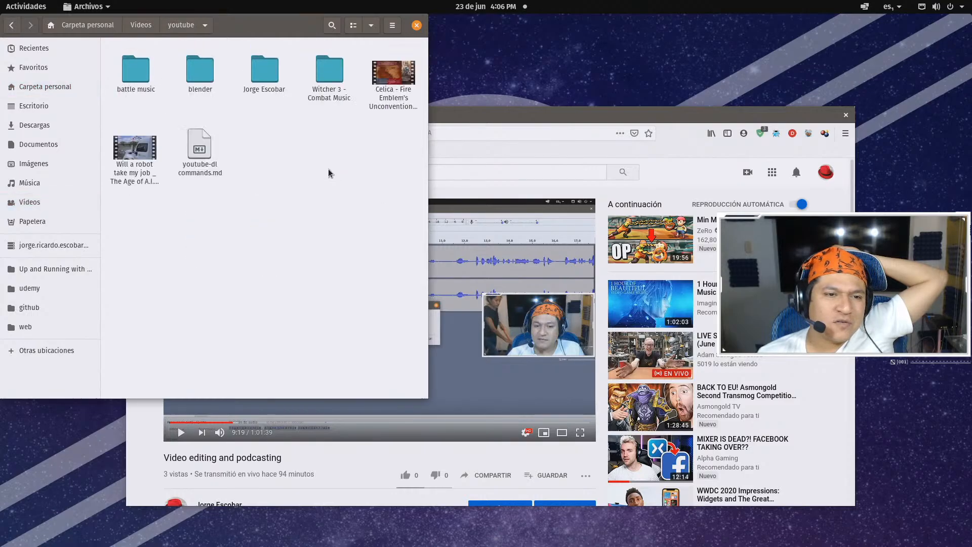
pyautogui.doubleClick(265, 70)
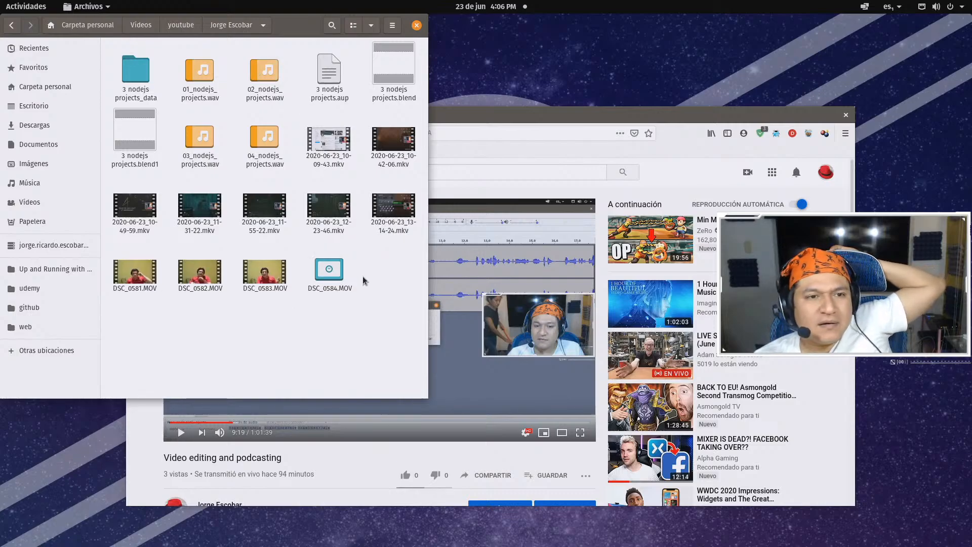
pyautogui.click(202, 95)
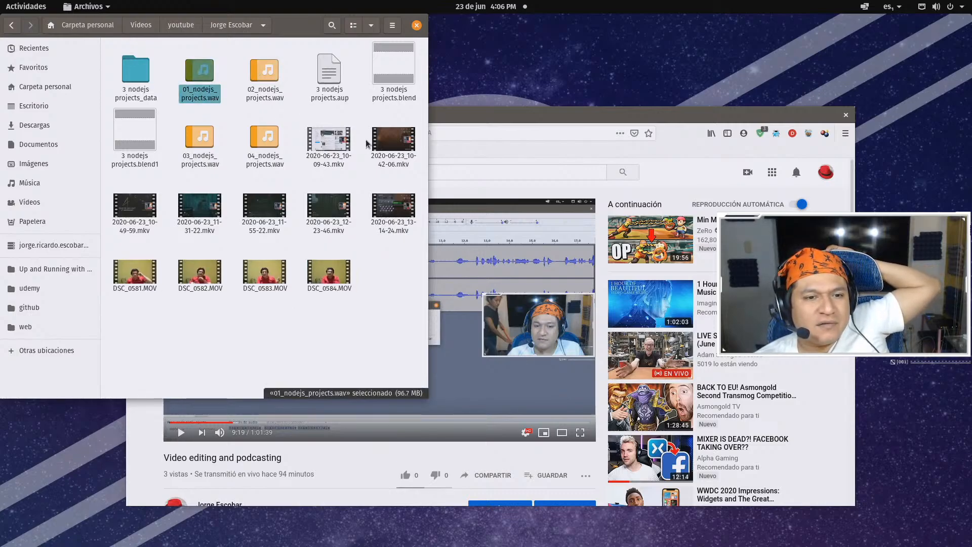
pyautogui.click(334, 284)
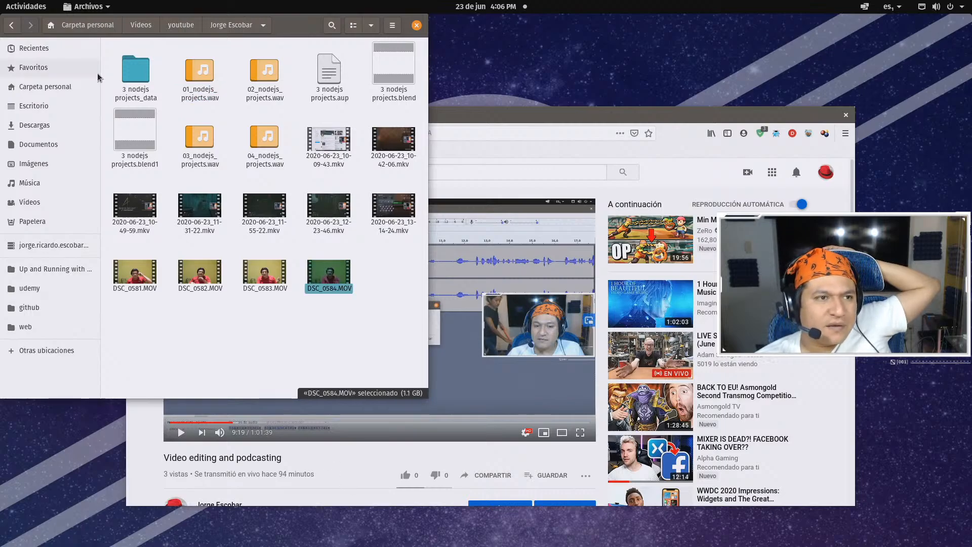
# Start Blender with a Video Editing file and open the recent project 3 nodejs projects.blend, discarding the untitled file
pyautogui.click(24, 6)
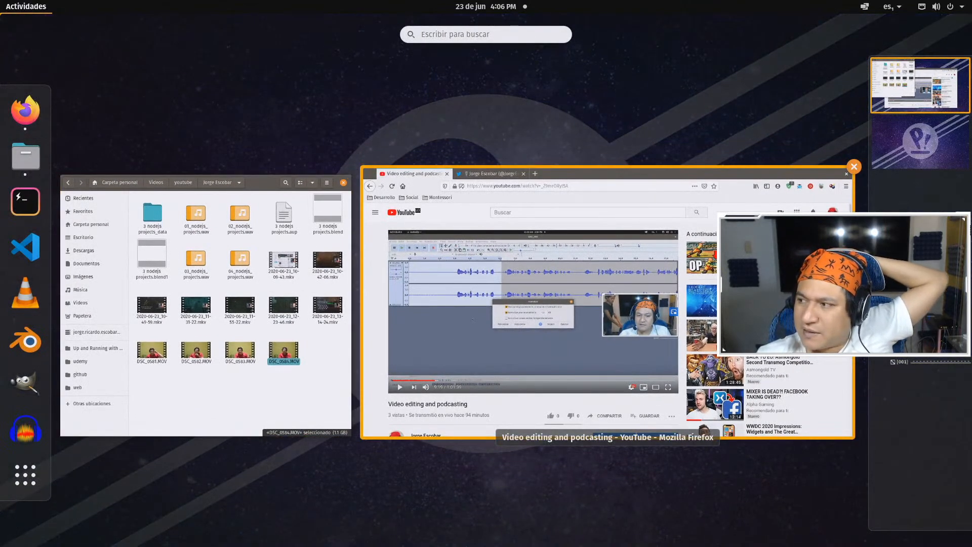
pyautogui.click(23, 339)
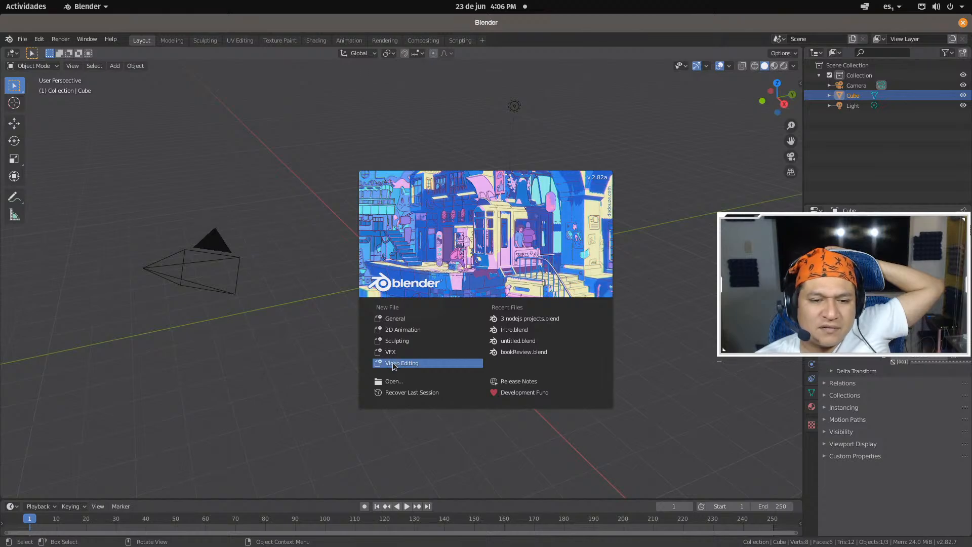
pyautogui.click(394, 363)
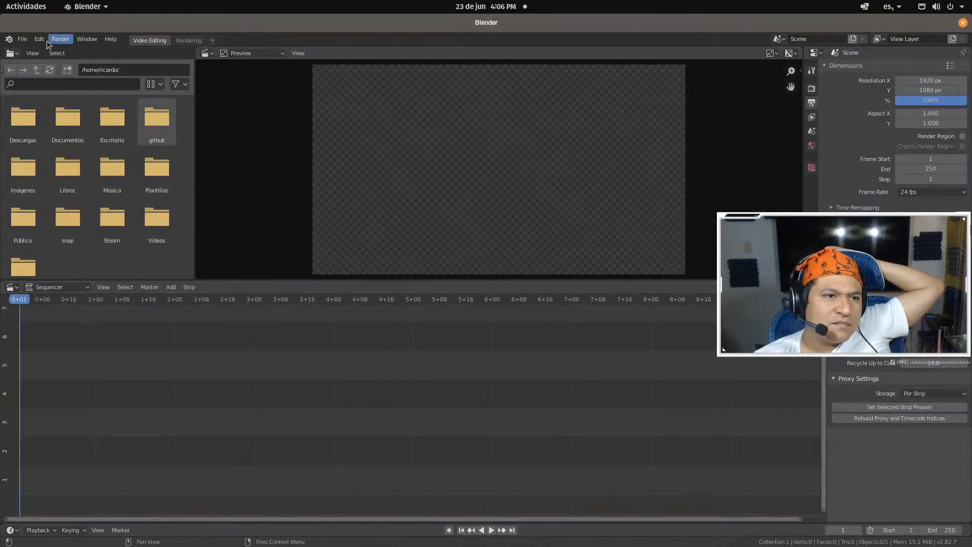
pyautogui.click(22, 39)
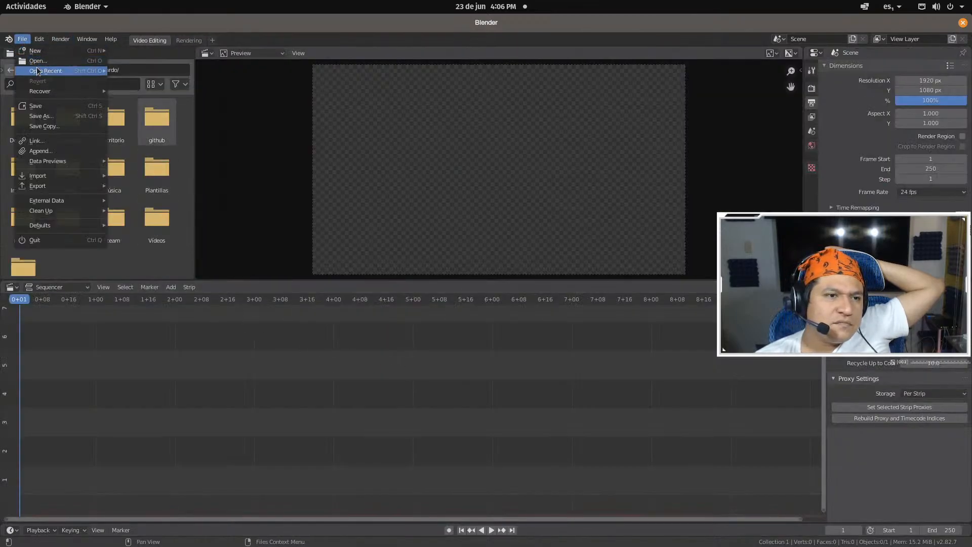
pyautogui.moveTo(46, 70)
pyautogui.click(121, 68)
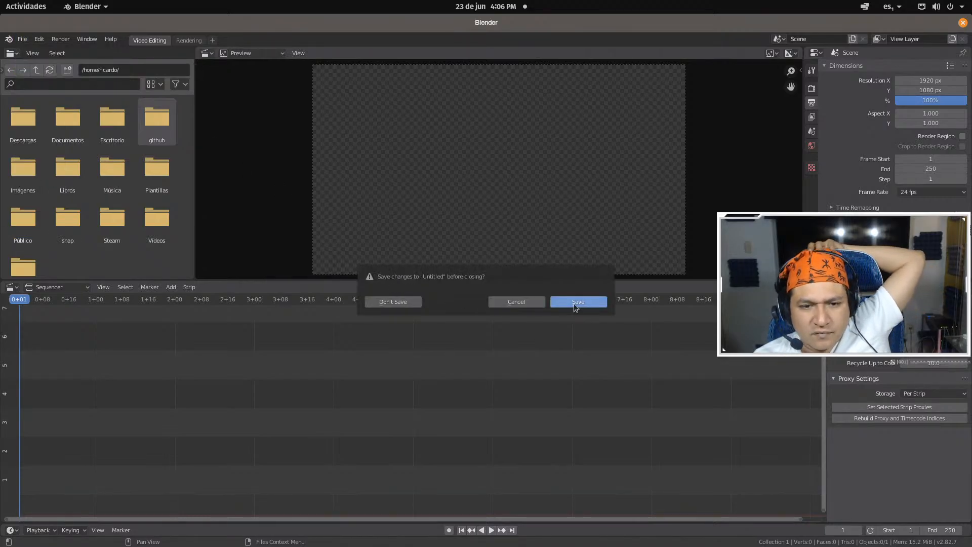
pyautogui.click(400, 302)
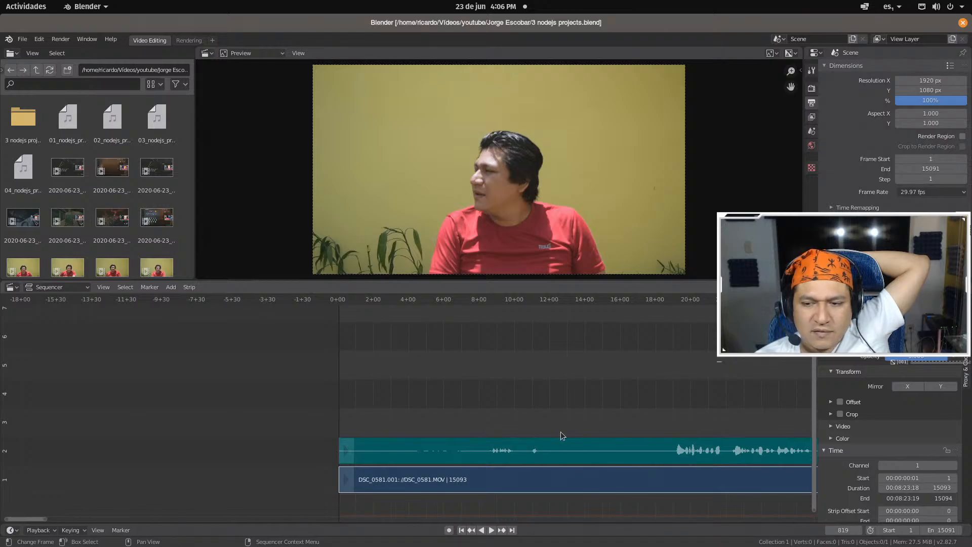
# Play and scrub the sequence around the first 20 seconds to find where the speech starts
pyautogui.click(491, 530)
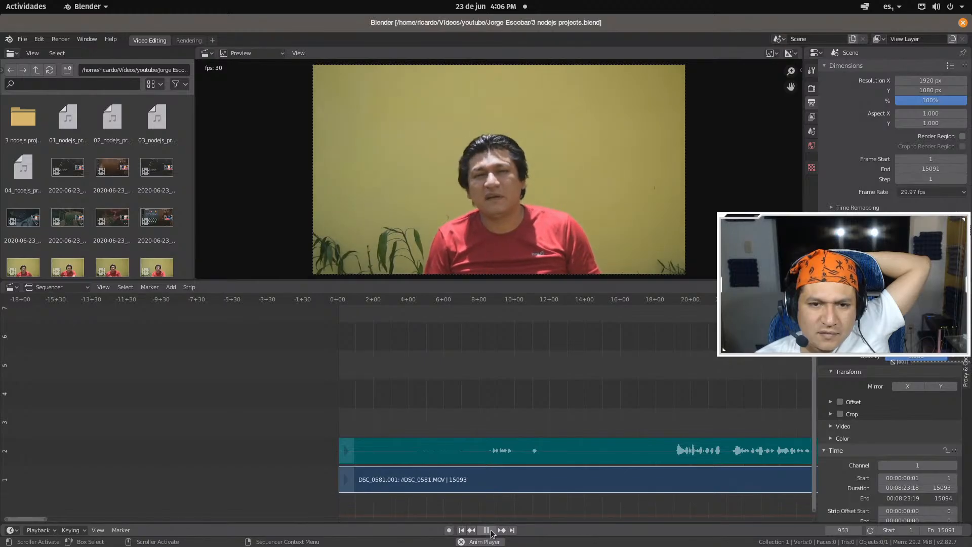
pyautogui.click(489, 530)
pyautogui.click(439, 301)
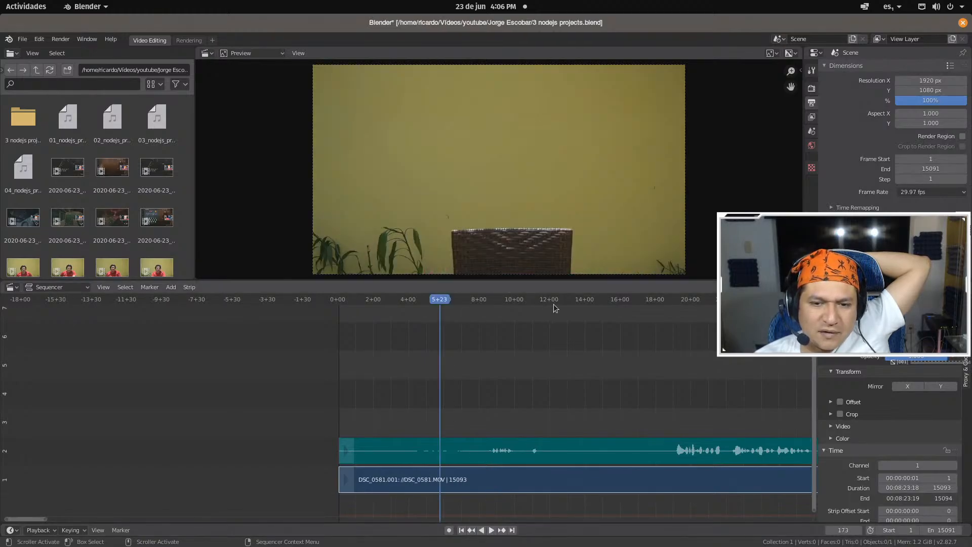
pyautogui.click(581, 301)
pyautogui.click(640, 300)
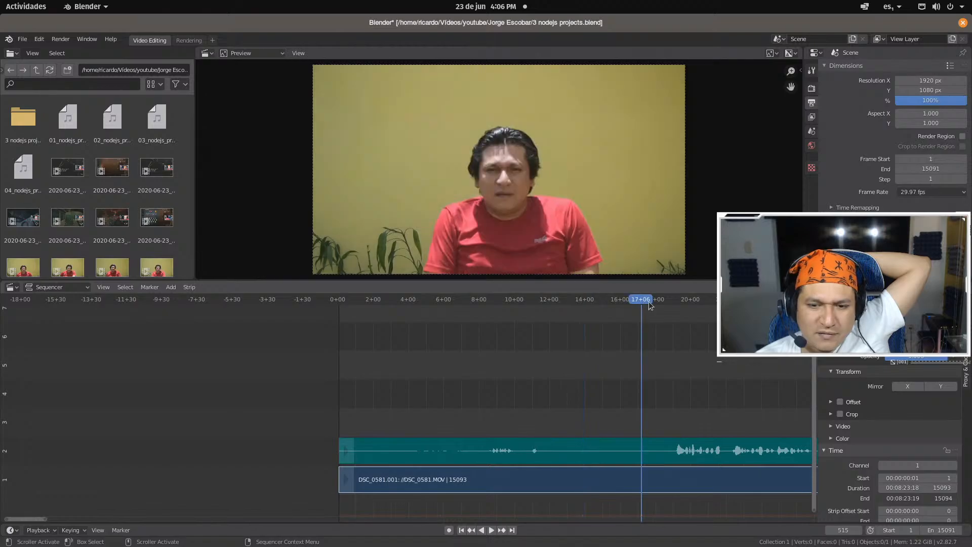
pyautogui.click(658, 301)
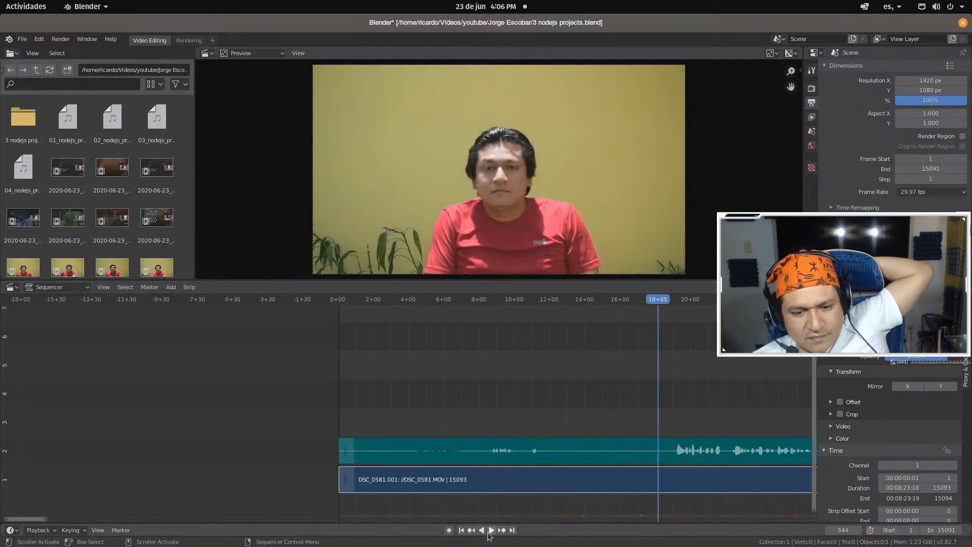
pyautogui.click(490, 530)
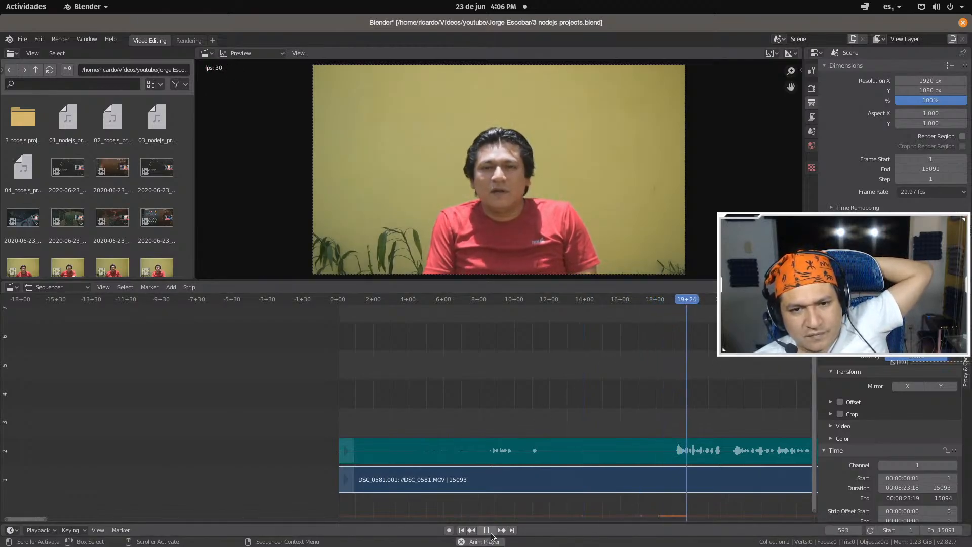
pyautogui.click(486, 530)
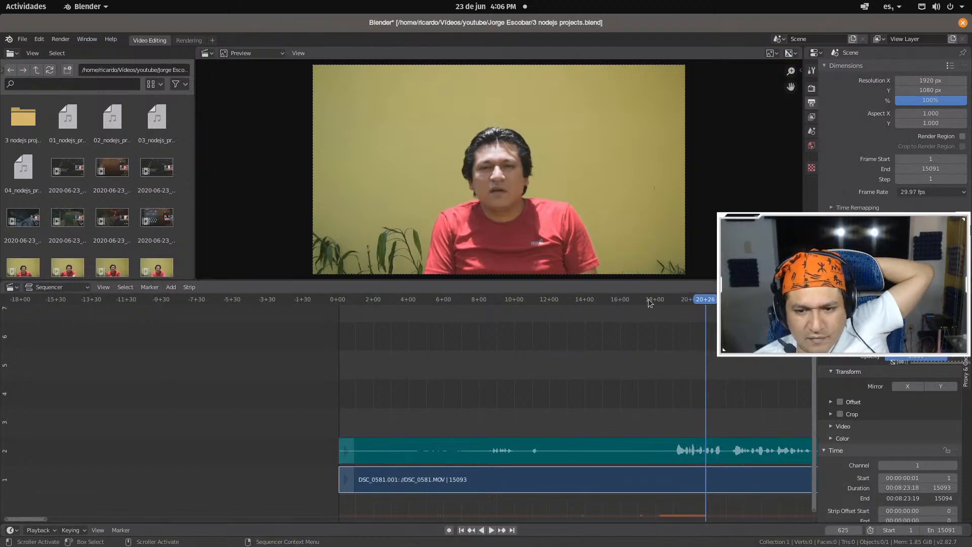
# Cut the DSC_0581.MOV video strip and its audio strip at 18+11, just before the speech
pyautogui.click(647, 300)
pyautogui.click(661, 301)
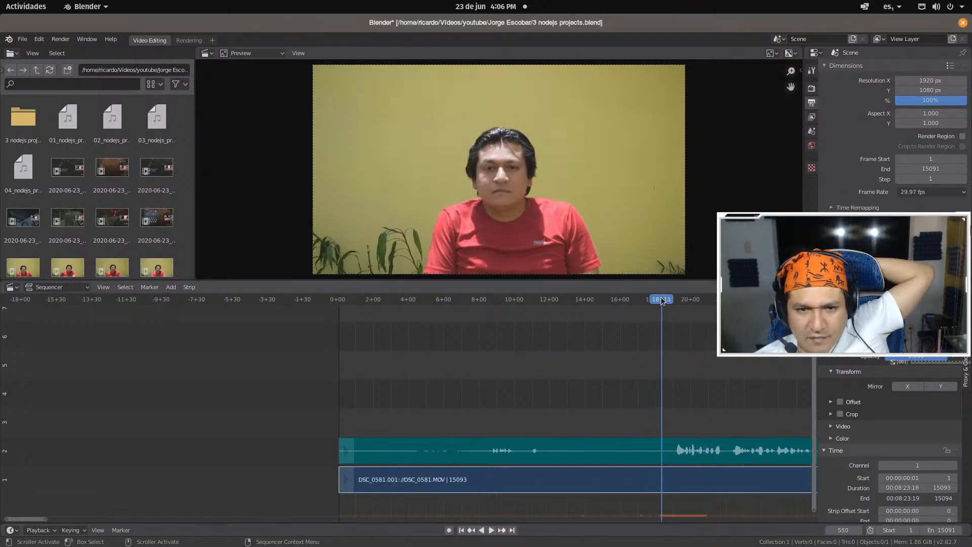
pyautogui.click(663, 457)
pyautogui.click(662, 472)
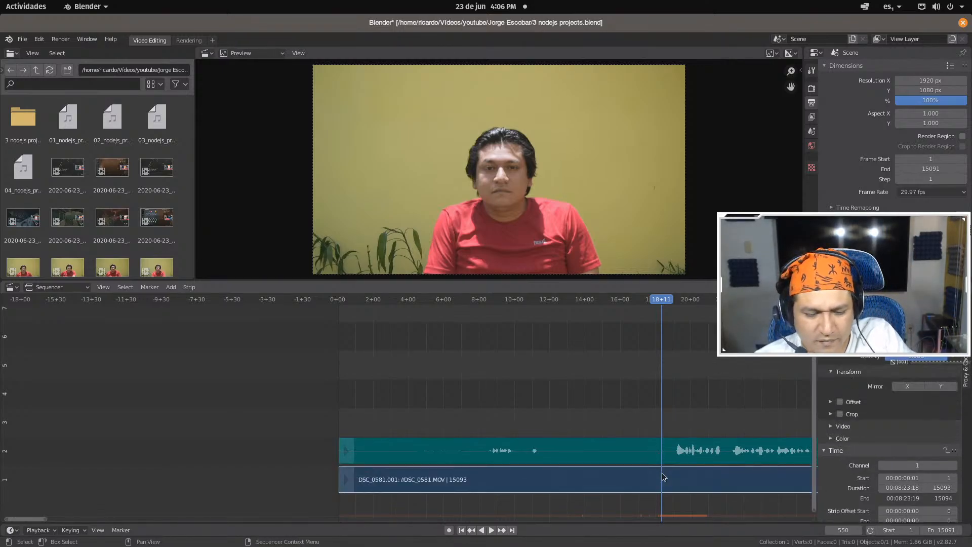
pyautogui.press('k')
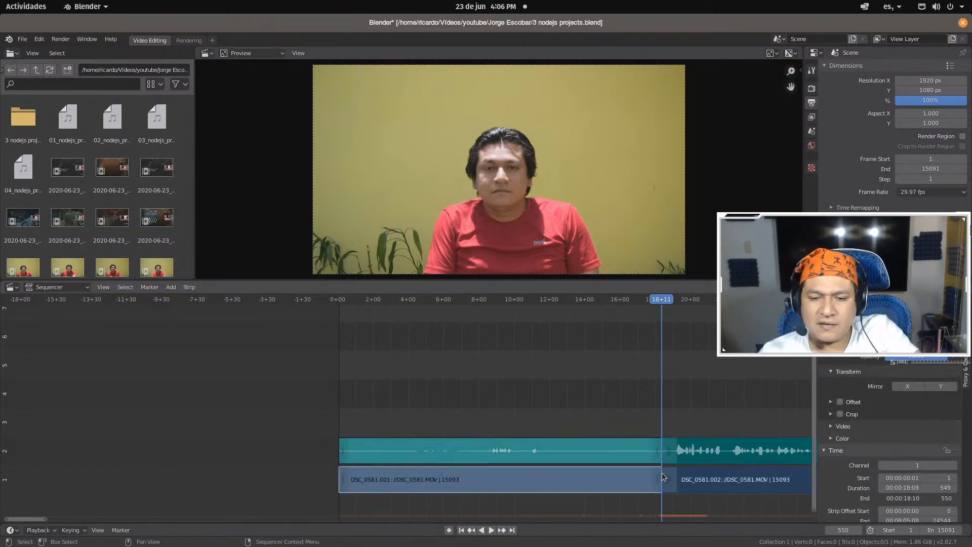
# Delete the video and audio pieces that lie before the cut at 18+11
pyautogui.click(610, 478)
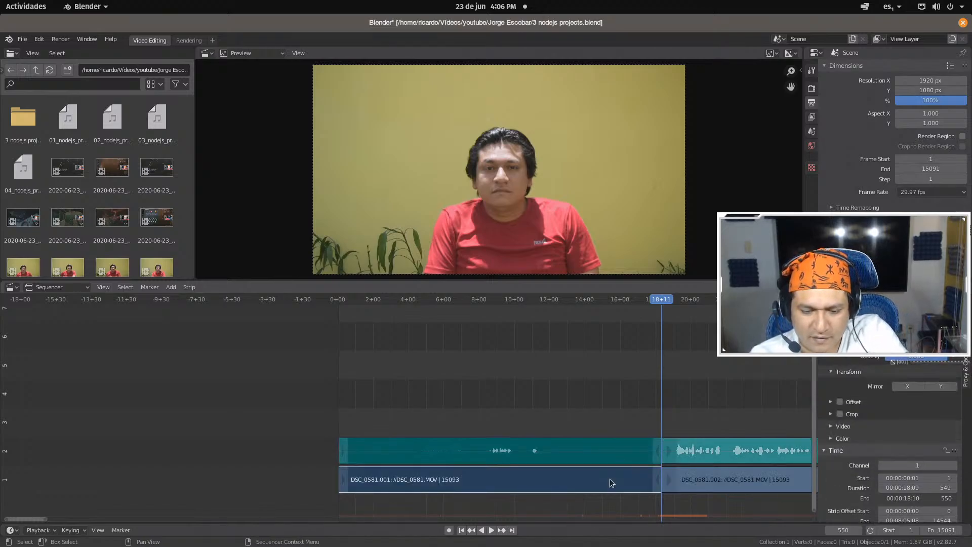
pyautogui.press('x')
pyautogui.click(609, 478)
# Slide the remaining video and audio strips together so both begin at the start of the timeline
pyautogui.click(692, 451)
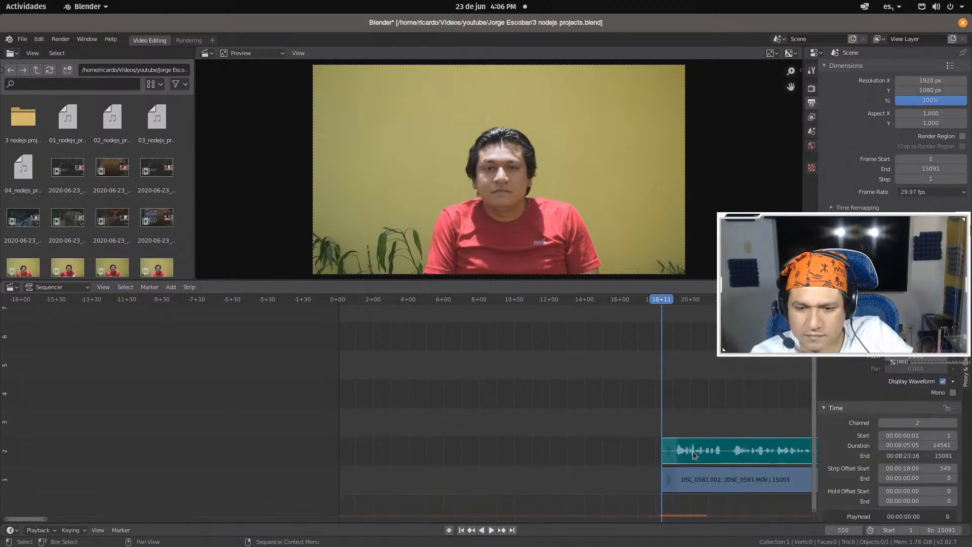
pyautogui.click(698, 480)
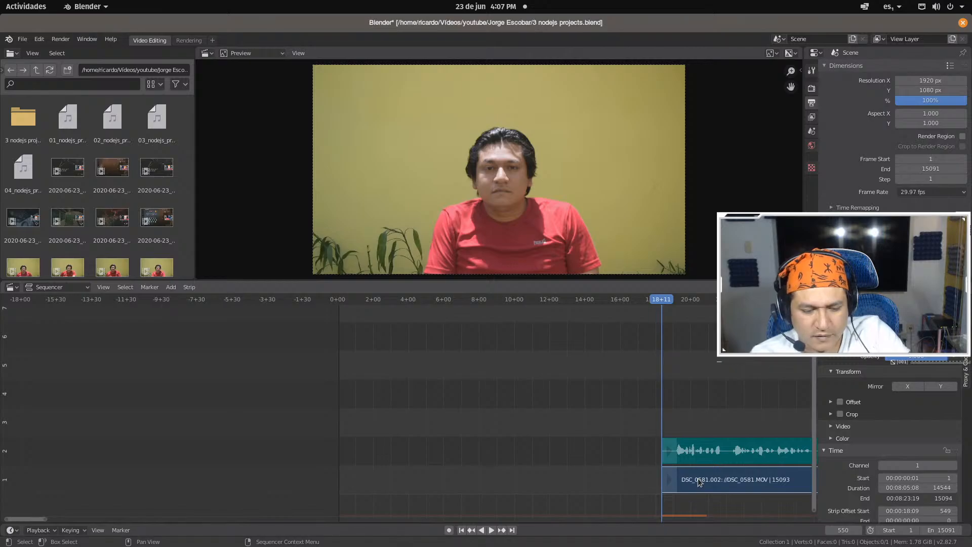
pyautogui.press('g')
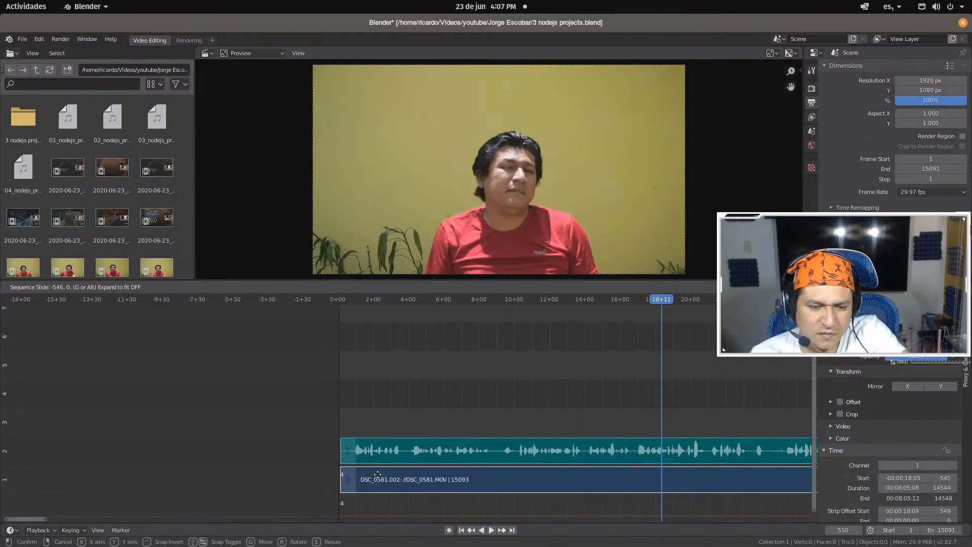
pyautogui.click(377, 475)
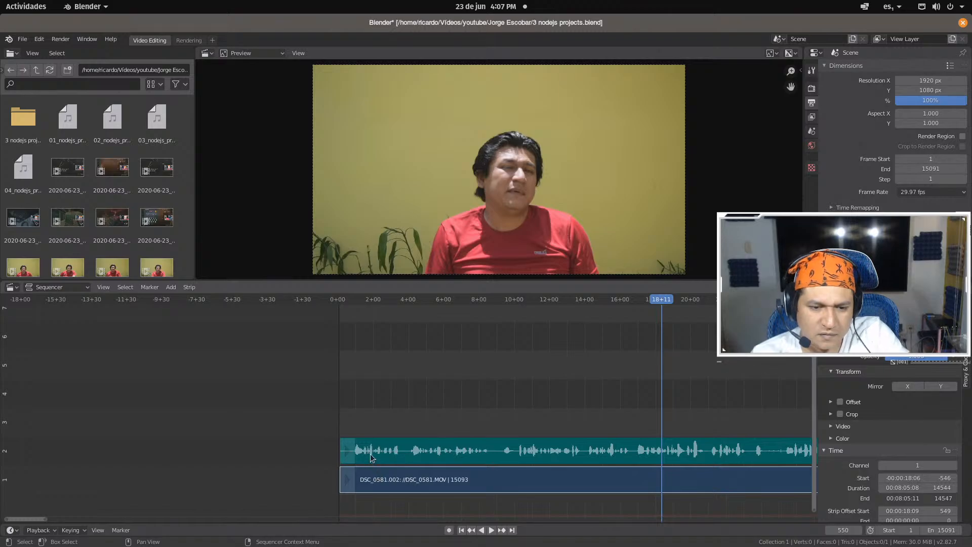
pyautogui.click(370, 454)
pyautogui.keyDown('shift'); pyautogui.click(371, 477); pyautogui.keyUp('shift')
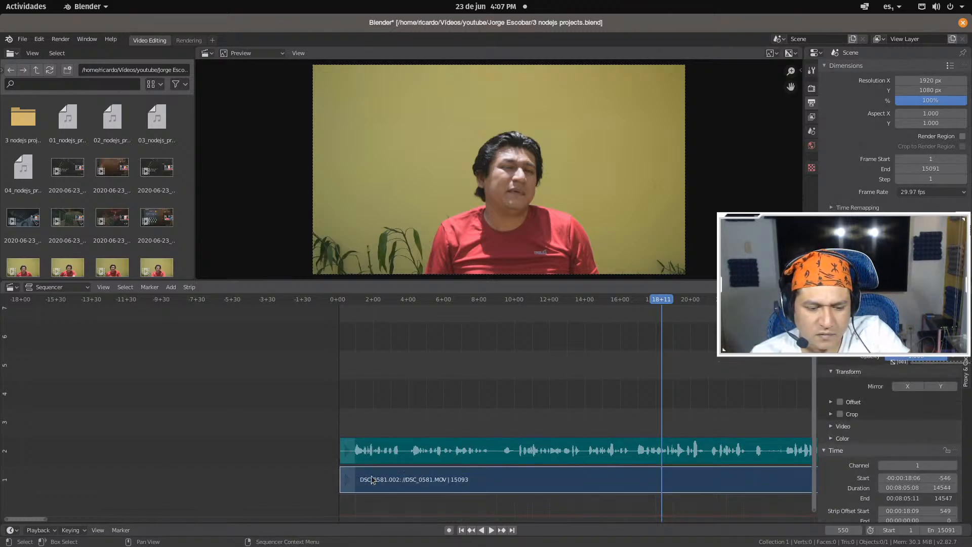
pyautogui.press('g')
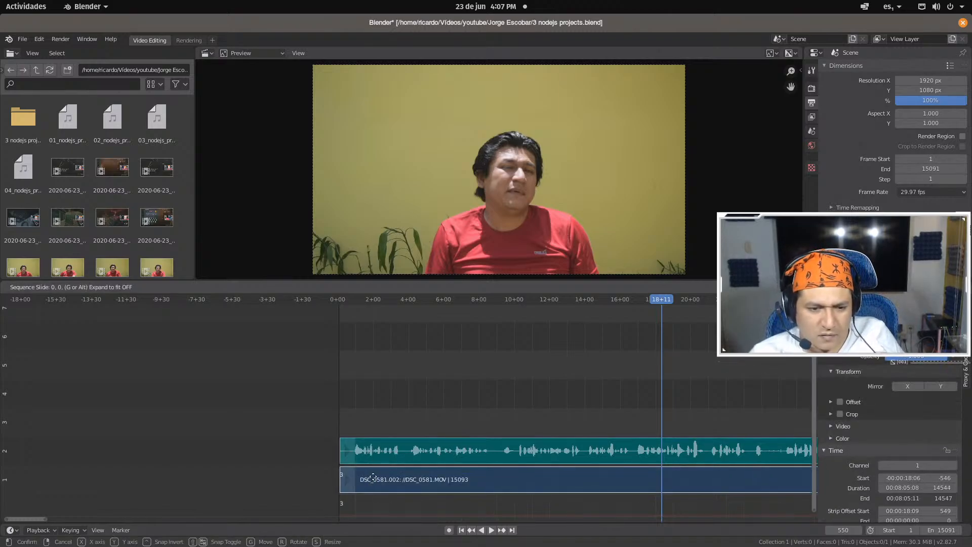
pyautogui.click(372, 479)
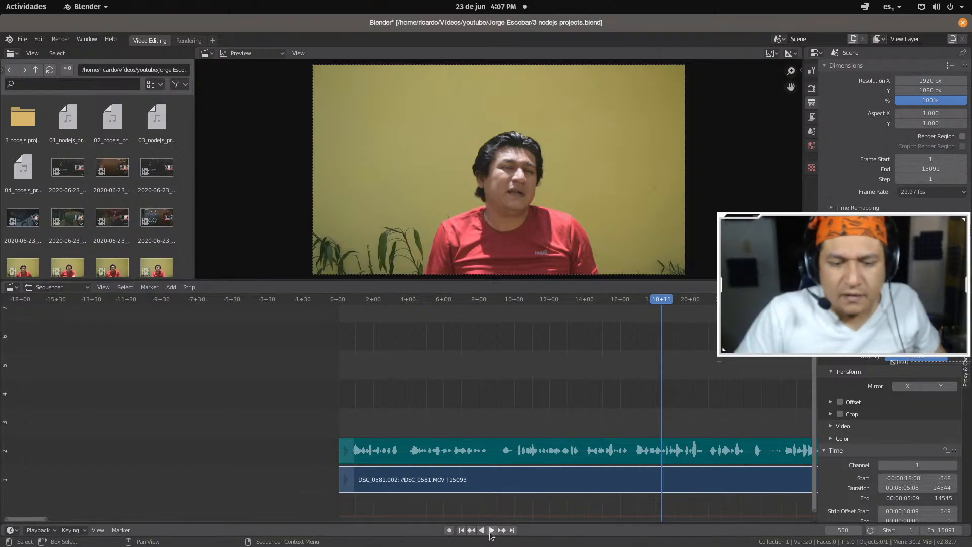
# Save the trimmed project and play it back with the whole sequence in view, stopping at 01:13+24
pyautogui.hotkey('ctrl', 's')
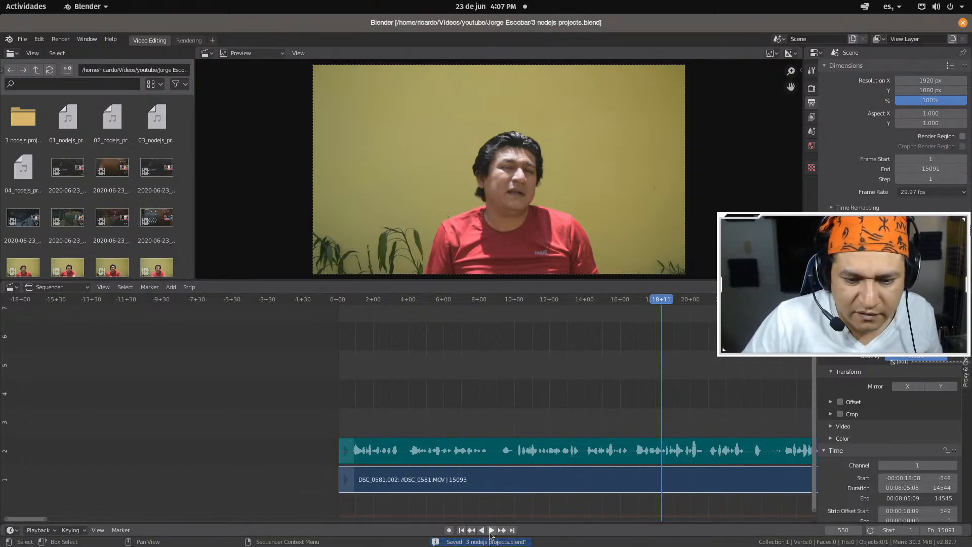
pyautogui.click(490, 531)
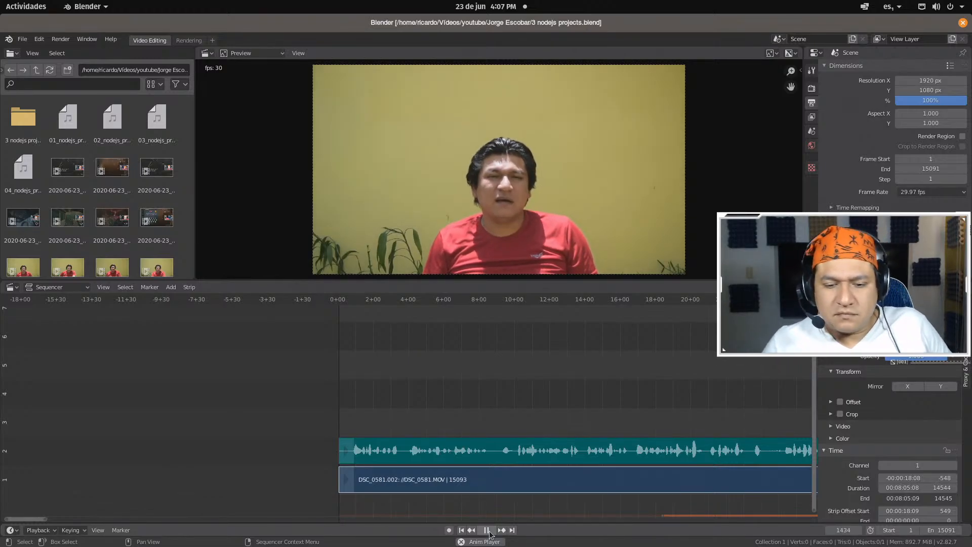
pyautogui.scroll(-1, 627, 468)
pyautogui.press('Home')
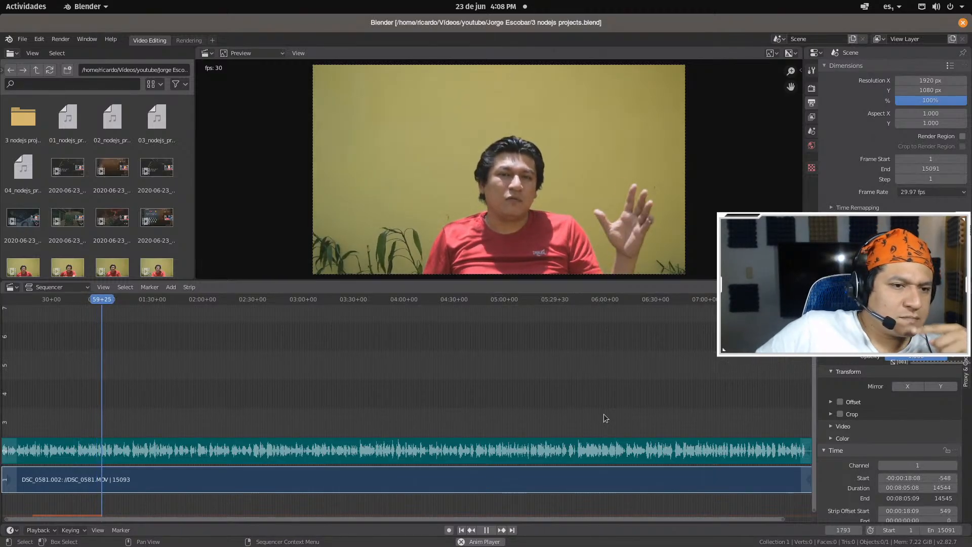
pyautogui.hotkey('ctrl', 's')
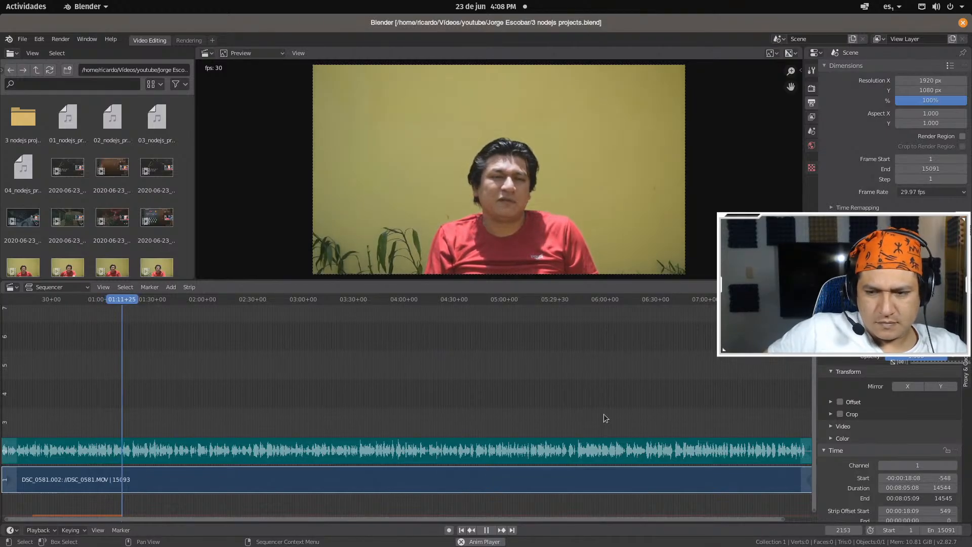
pyautogui.press('space')
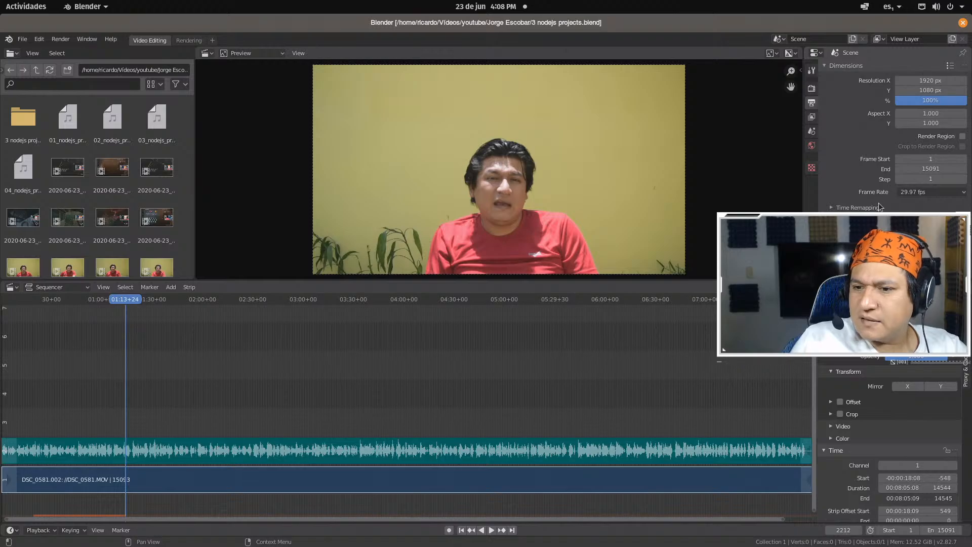
# Open the folder selection for the render output path and browse to the project's folder under Vídeos/youtube
pyautogui.click(961, 247)
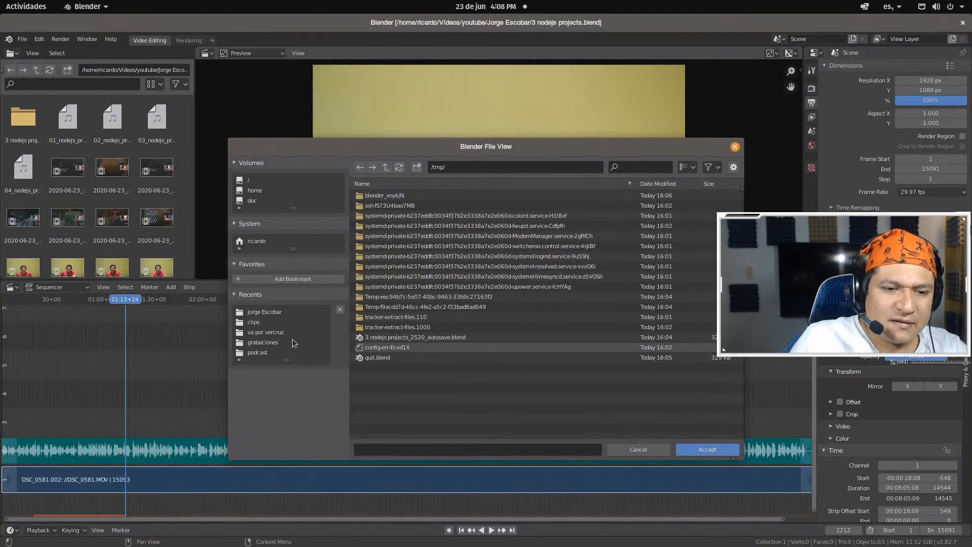
pyautogui.click(259, 242)
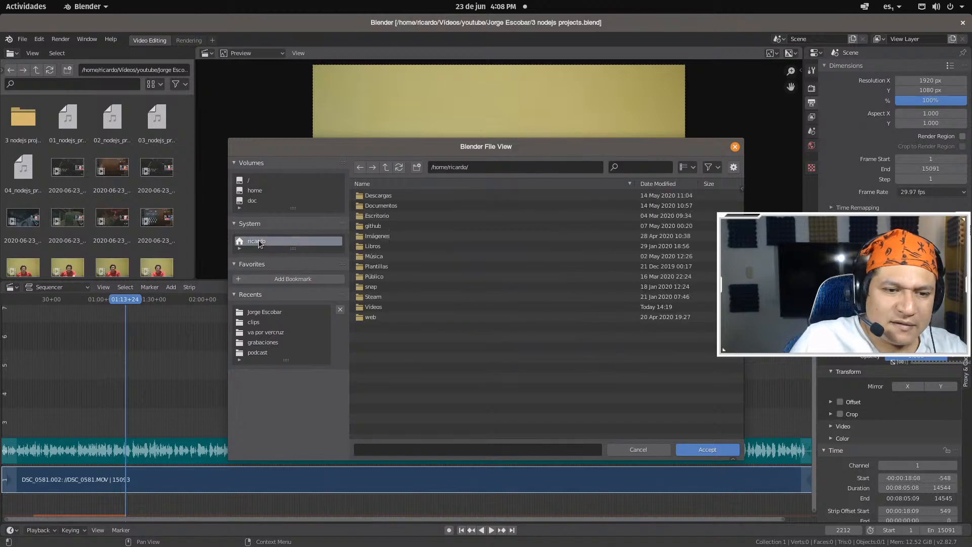
pyautogui.doubleClick(375, 307)
pyautogui.doubleClick(375, 327)
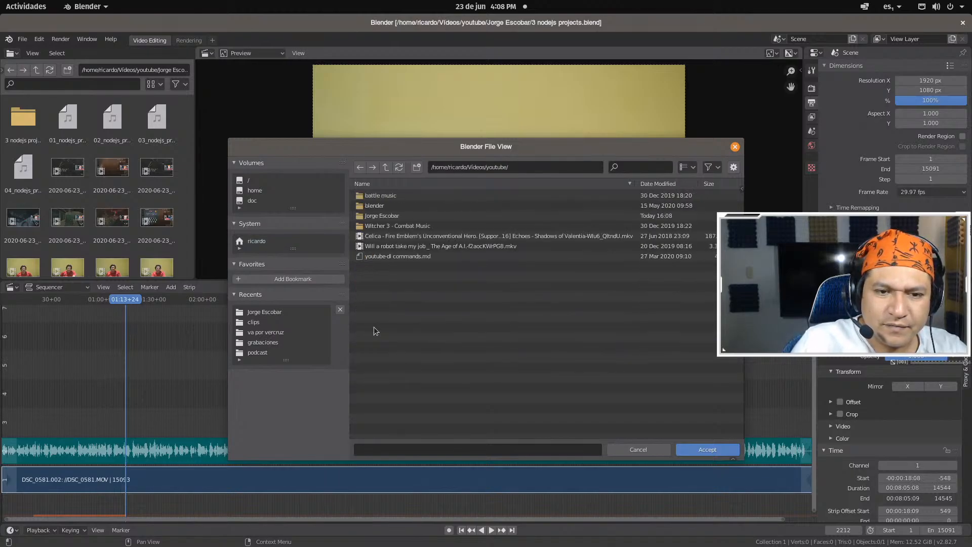
pyautogui.click(380, 217)
pyautogui.doubleClick(375, 206)
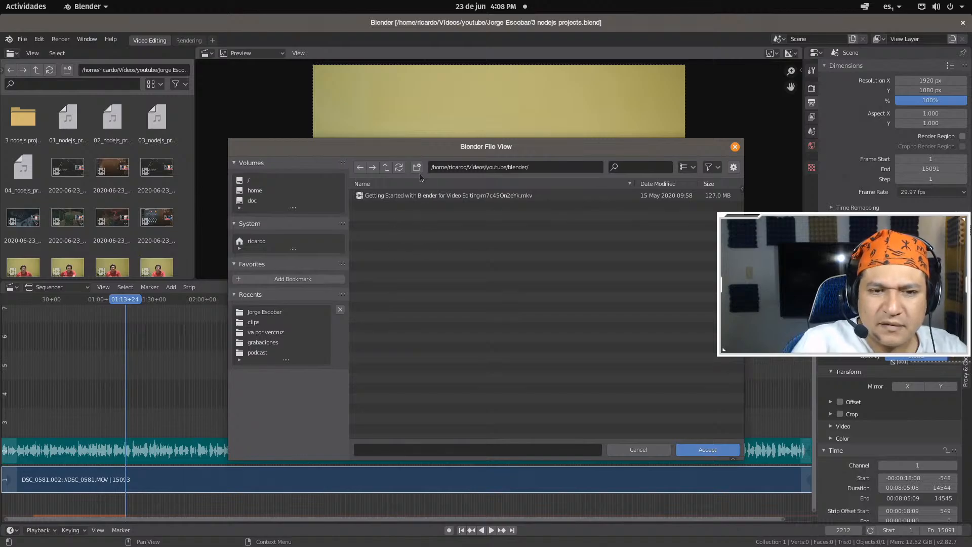
pyautogui.click(386, 167)
pyautogui.doubleClick(396, 215)
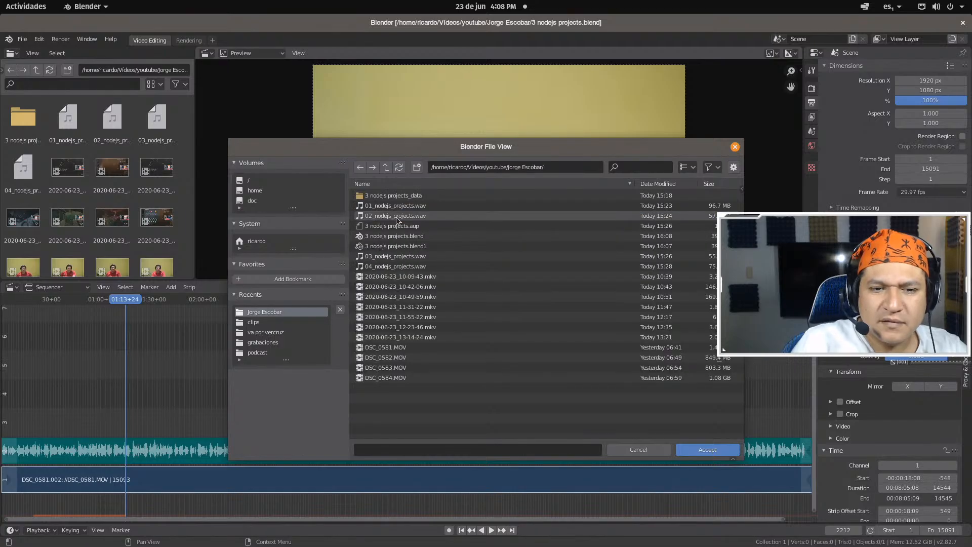
# Look into the grabaciones folder, return to the project's folder under Vídeos/youtube and accept it as the render output folder
pyautogui.click(386, 167)
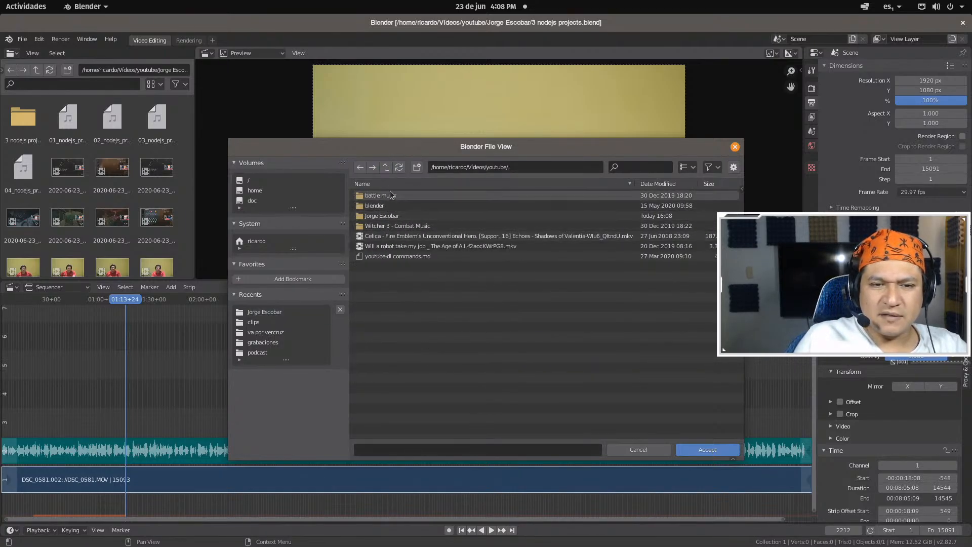
pyautogui.click(386, 167)
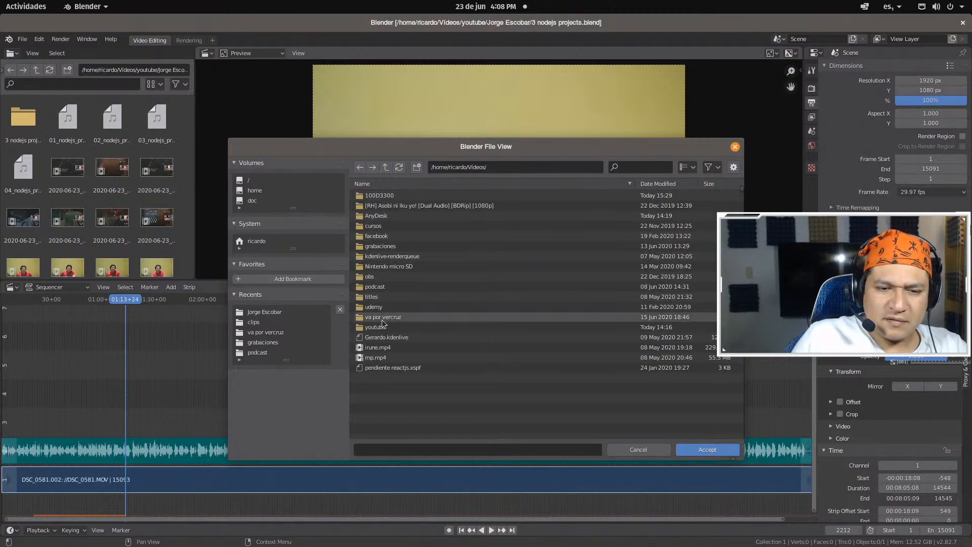
pyautogui.doubleClick(377, 246)
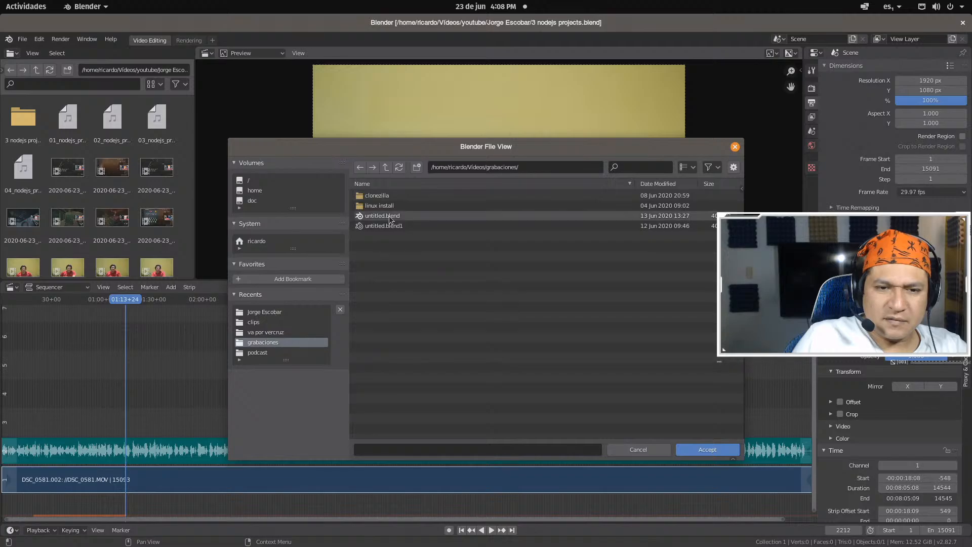
pyautogui.click(386, 168)
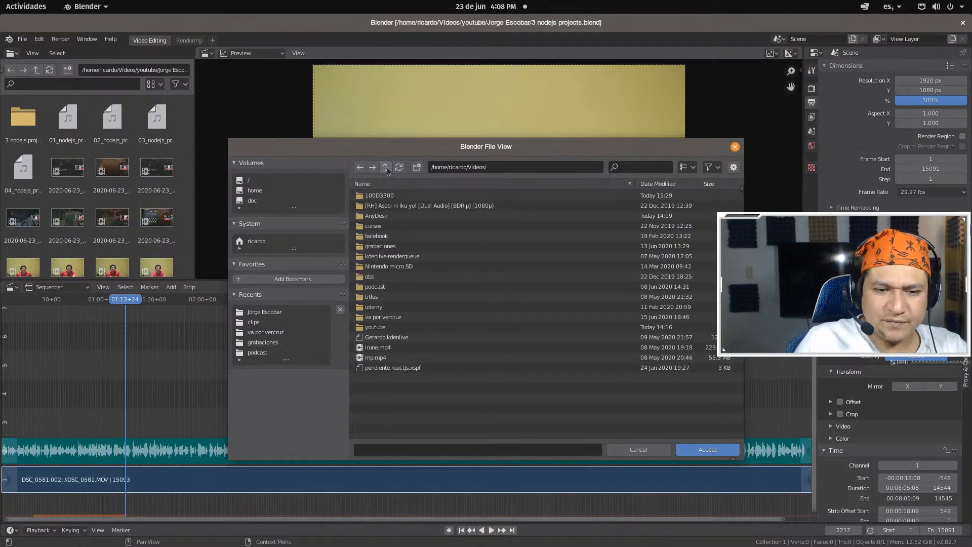
pyautogui.doubleClick(377, 327)
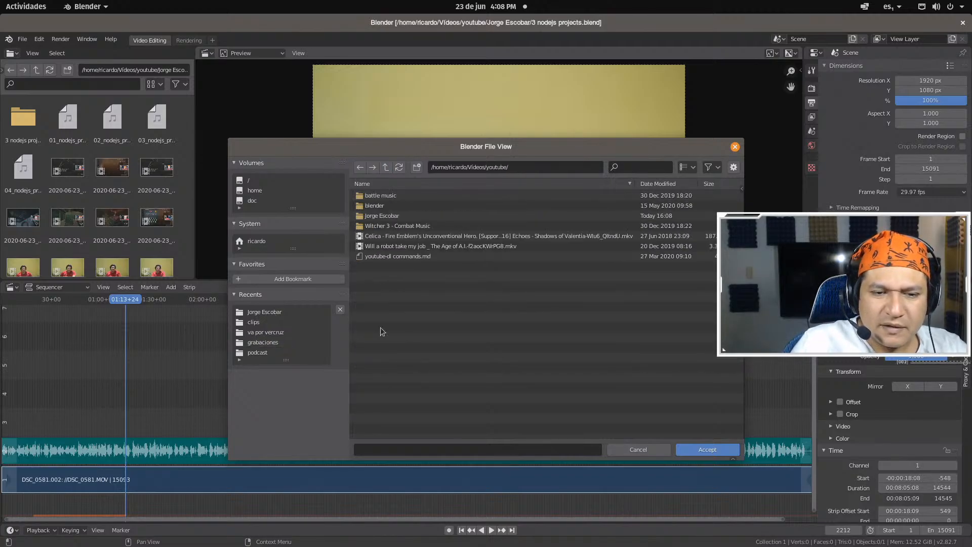
pyautogui.doubleClick(381, 216)
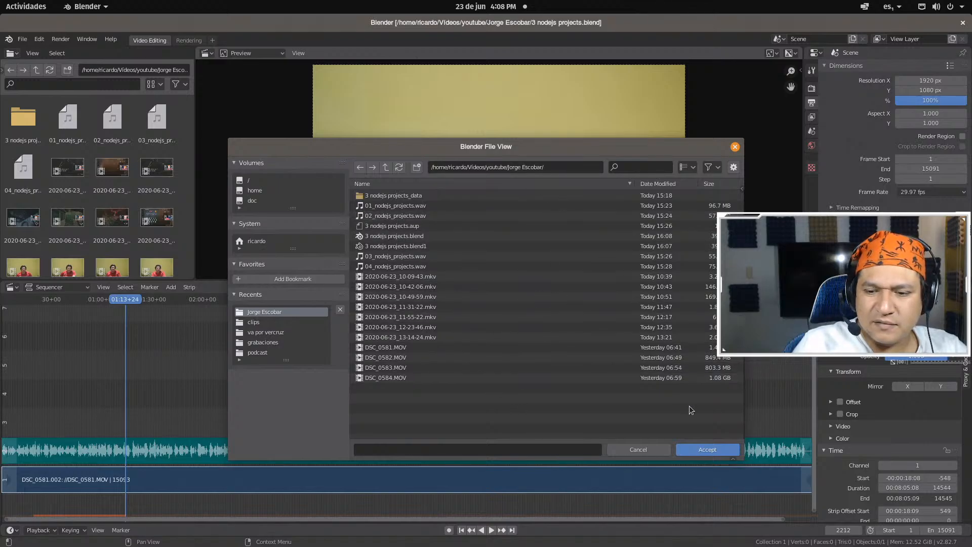
pyautogui.click(718, 449)
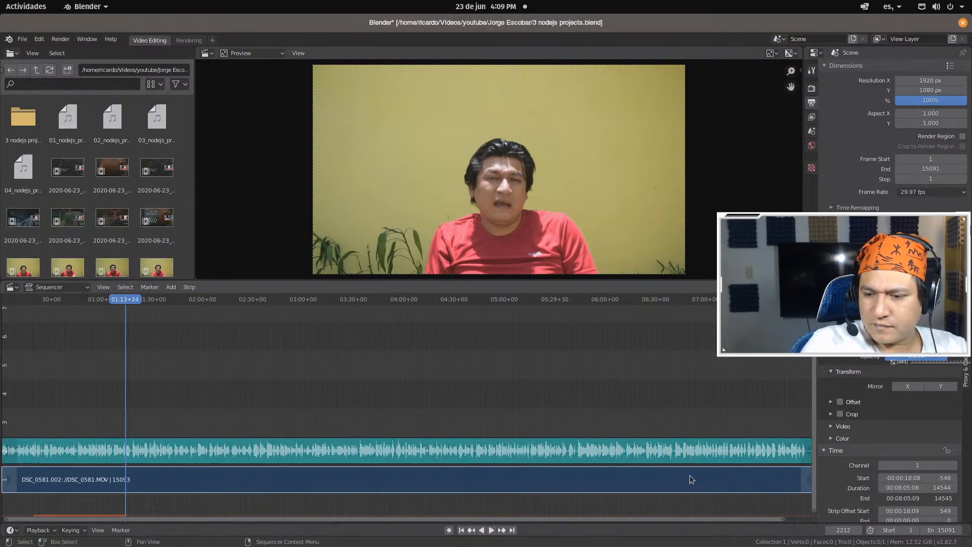
# Select the audio strip and play the sequence from its start to review it for cut points
pyautogui.click(692, 459)
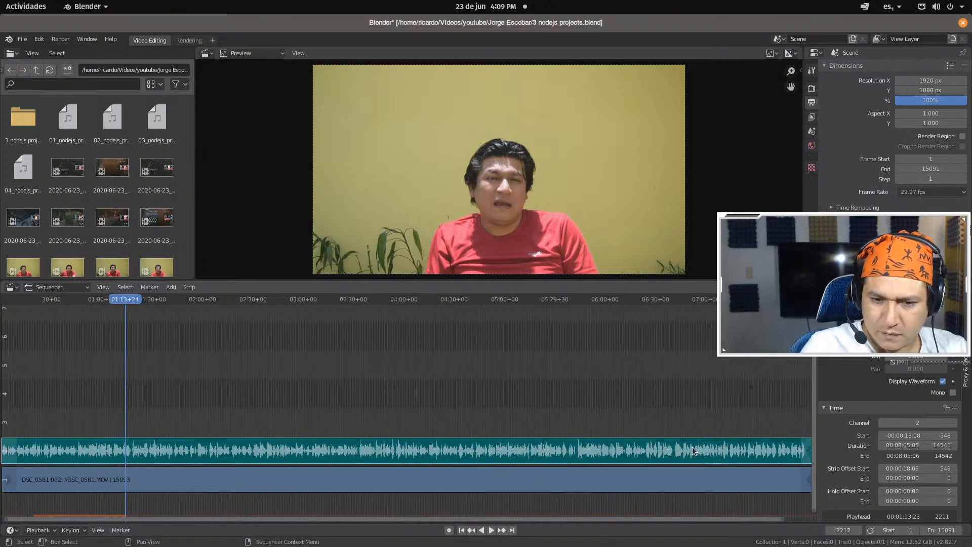
pyautogui.scroll(-1, 691, 446)
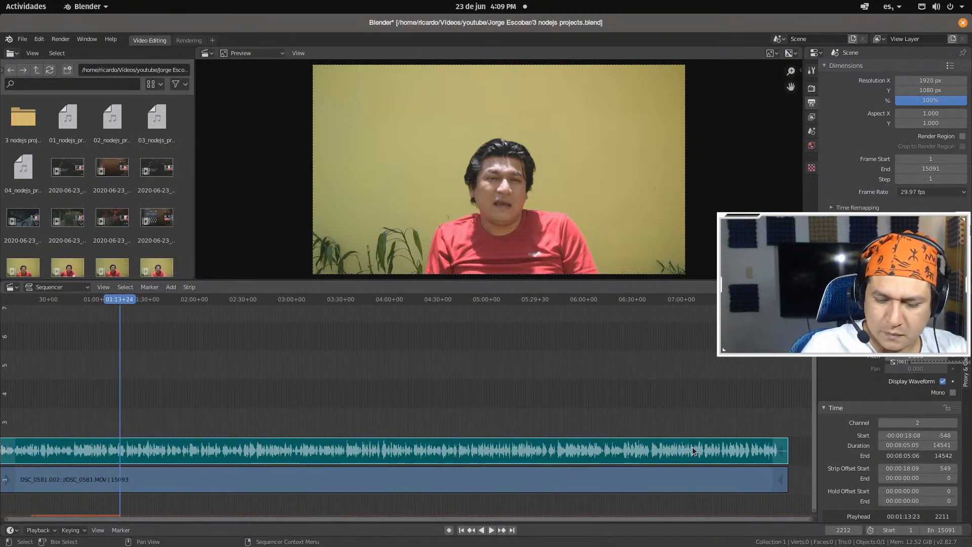
pyautogui.scroll(1, 692, 447)
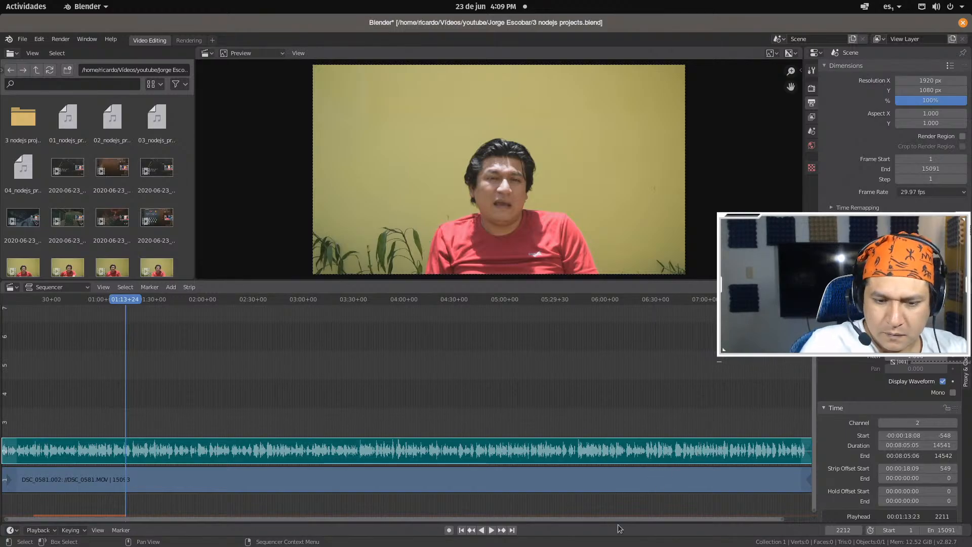
pyautogui.click(461, 529)
pyautogui.click(491, 529)
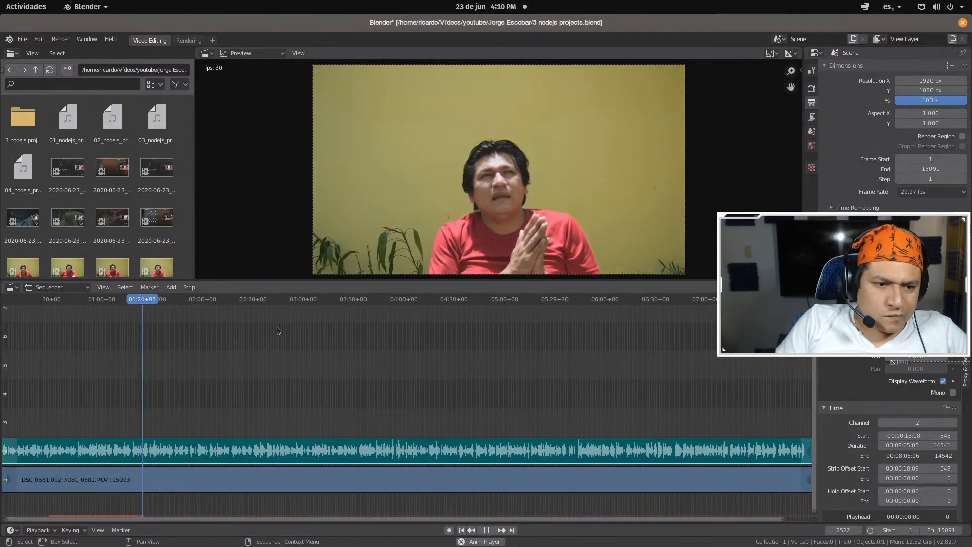
# Split the video and audio strips at 01:17+07
pyautogui.click(129, 301)
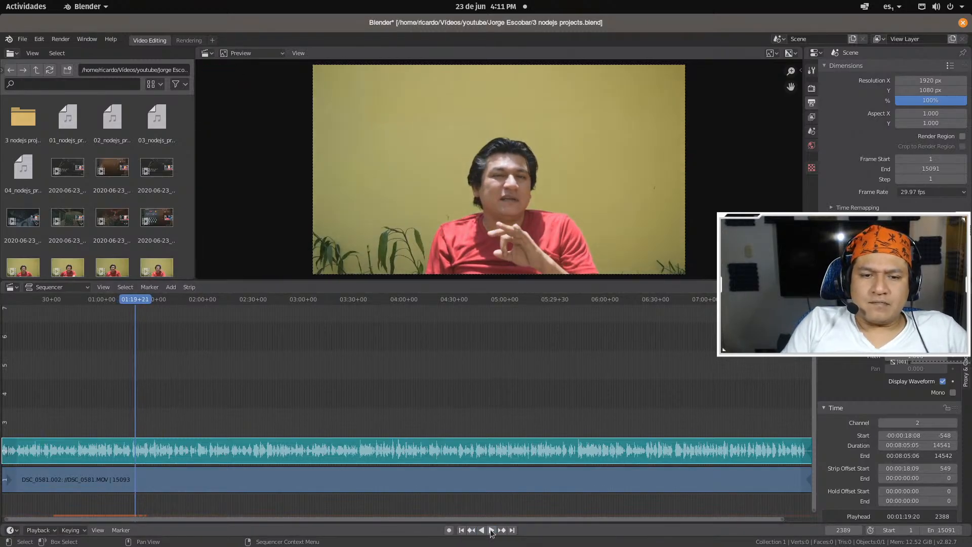
pyautogui.click(132, 299)
pyautogui.click(130, 299)
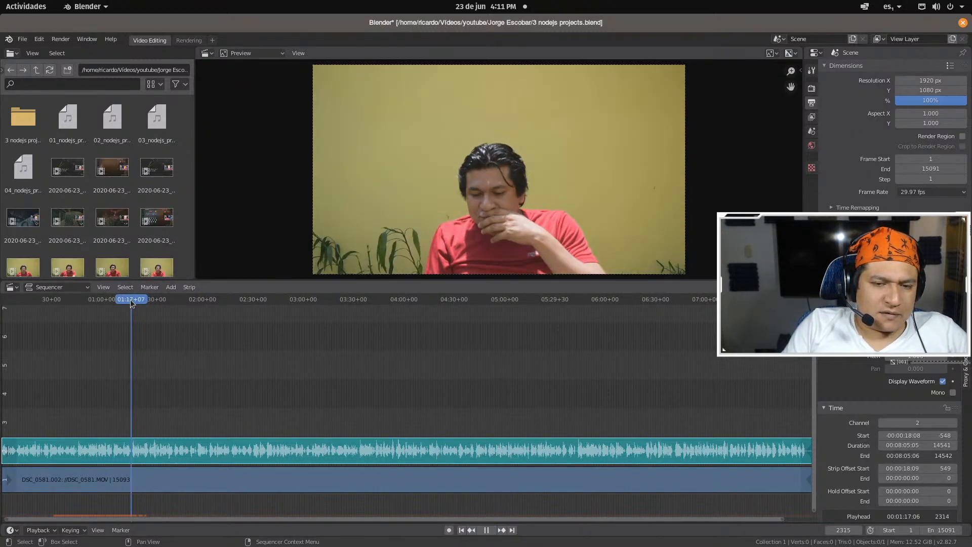
pyautogui.click(141, 479)
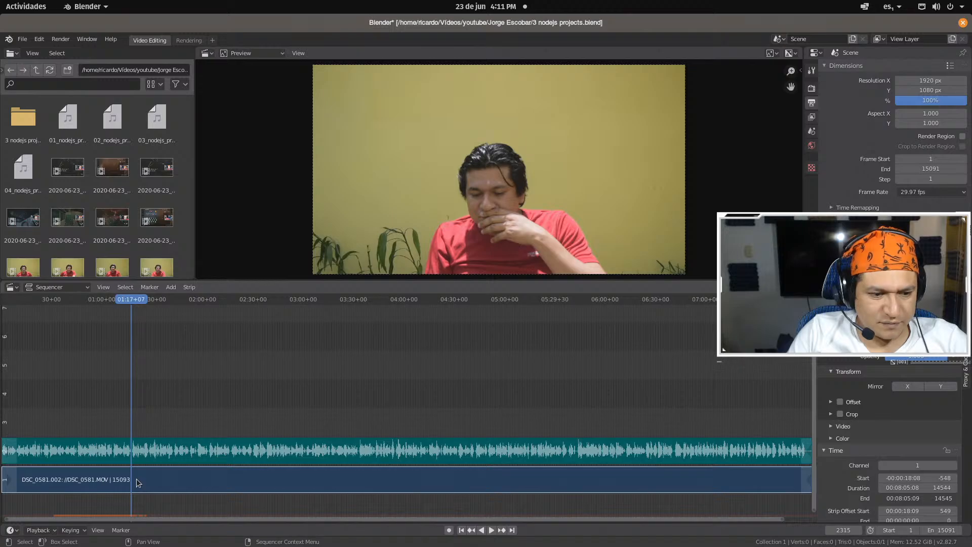
pyautogui.press('k')
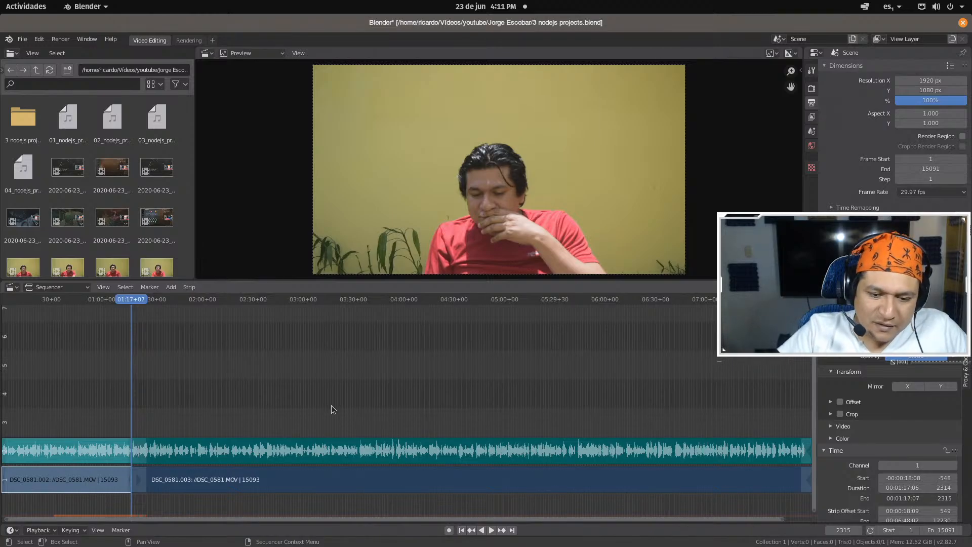
# Play the sequence on from the cut, stop at 02:06+23 and save the project
pyautogui.click(491, 529)
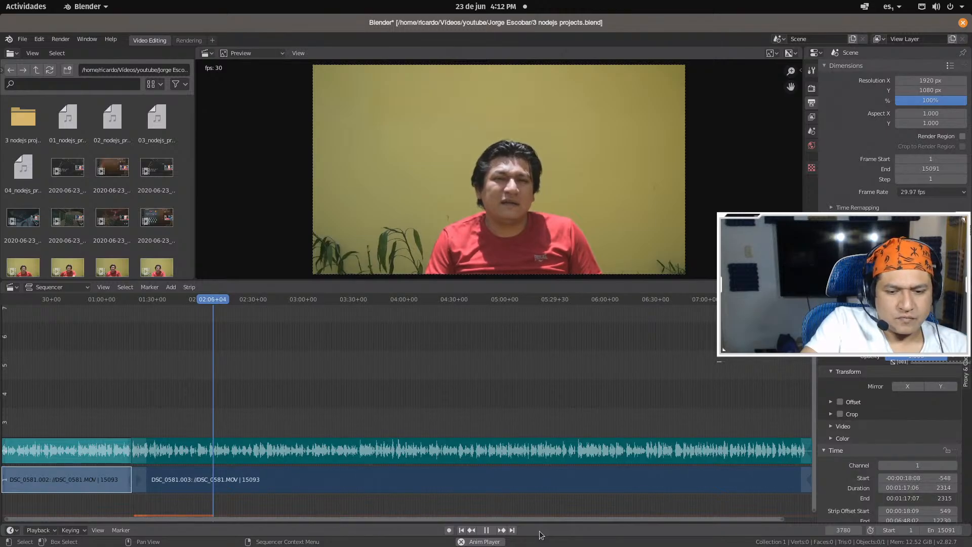
pyautogui.click(486, 530)
pyautogui.hotkey('ctrl', 's')
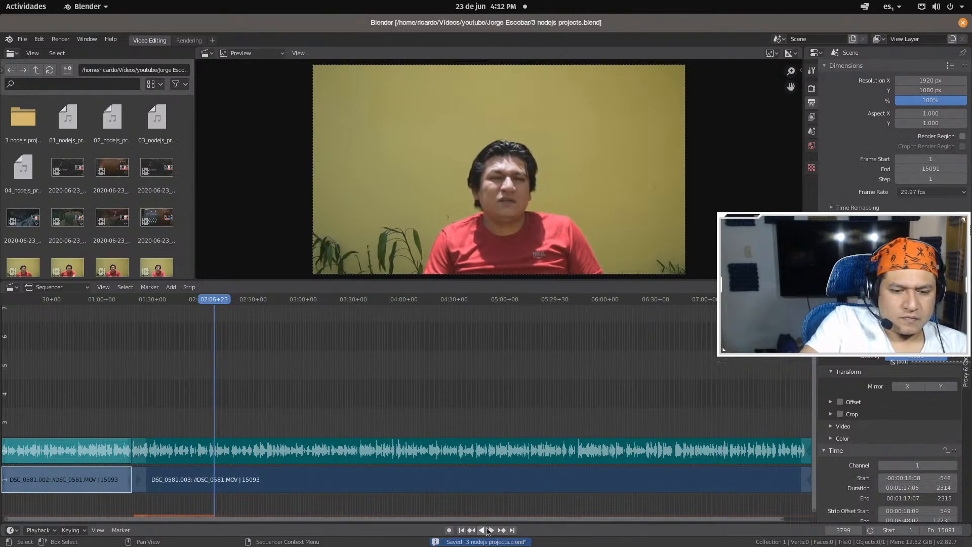
# Play on to the next pause and split the video and audio strips at 03:54+23
pyautogui.click(489, 530)
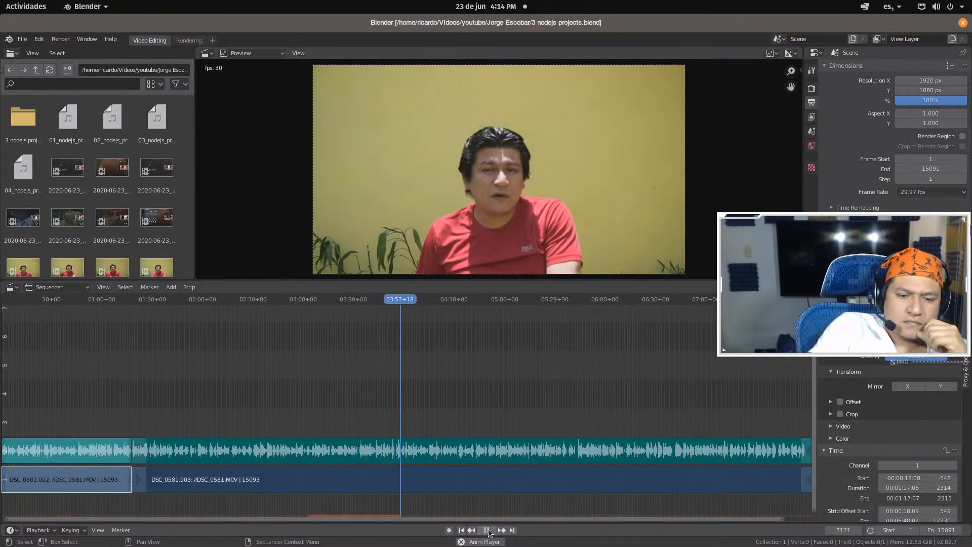
pyautogui.click(487, 530)
pyautogui.click(393, 302)
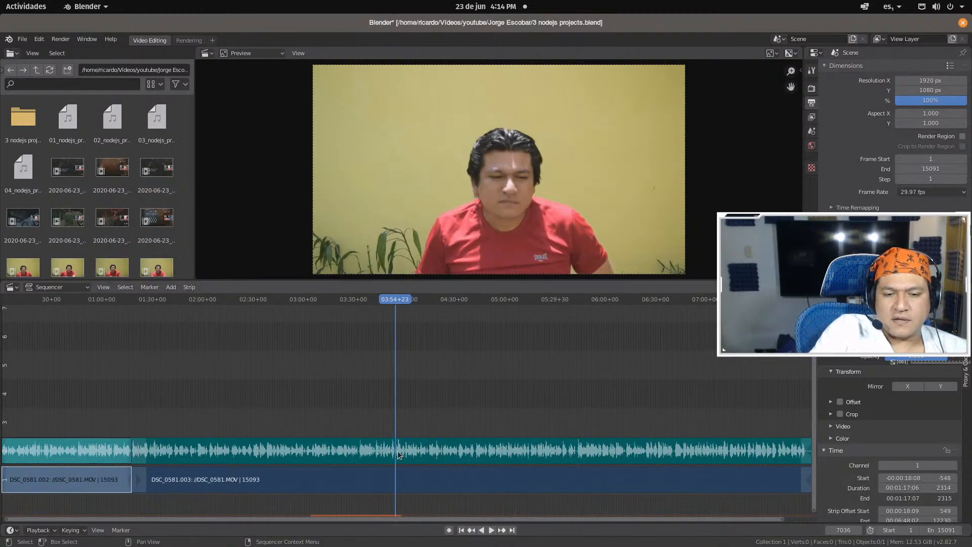
pyautogui.click(395, 479)
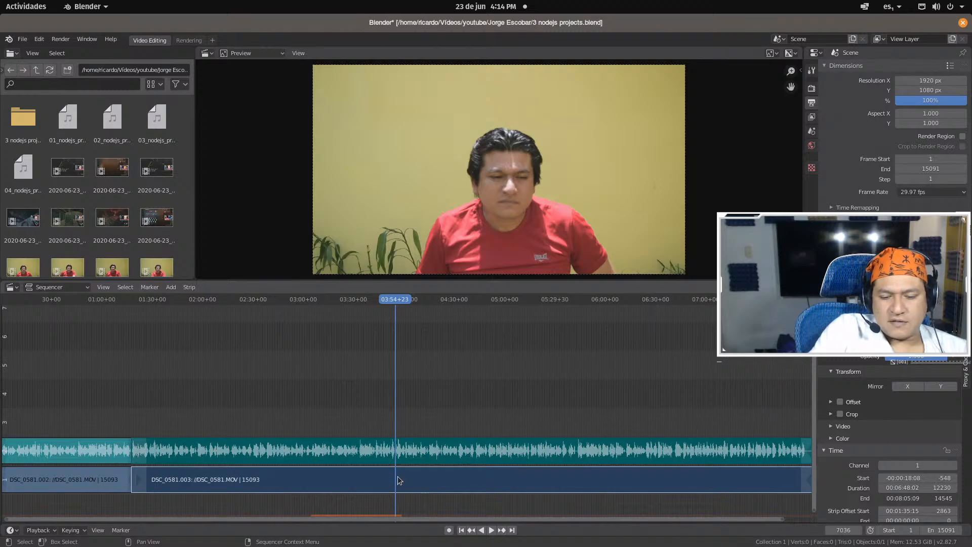
pyautogui.press('k')
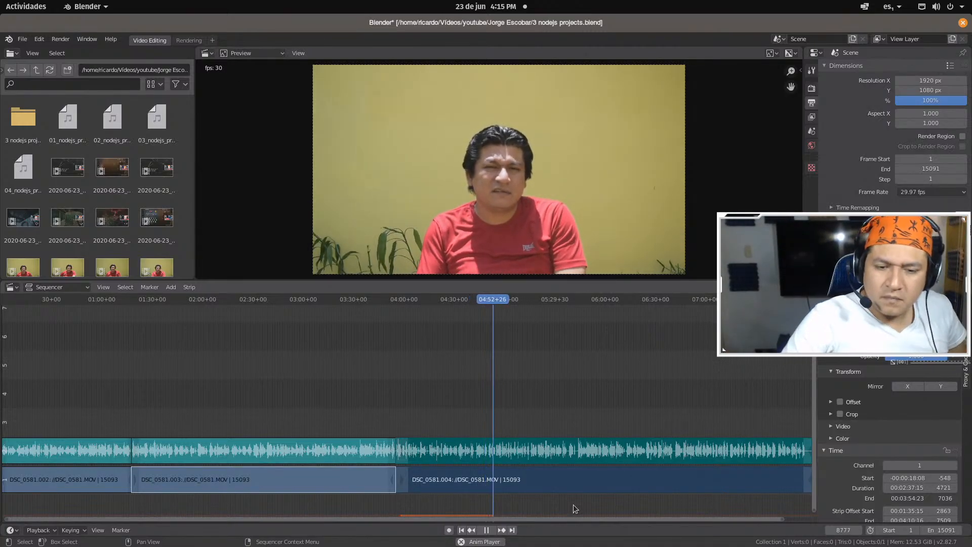
# Scrub back and forth between about 05:13 and 06:05 to examine the footage for a cut point, pausing at 05:38+05
pyautogui.click(543, 301)
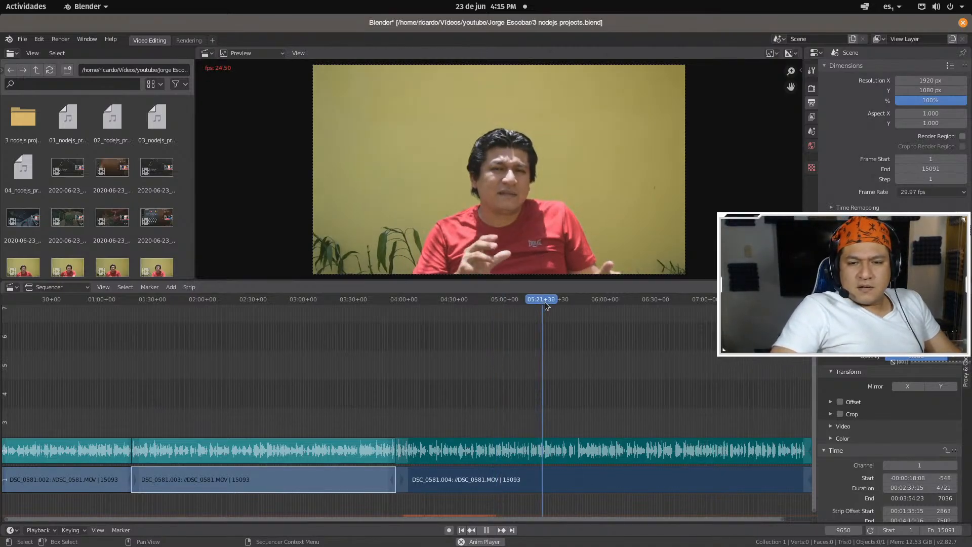
pyautogui.click(575, 299)
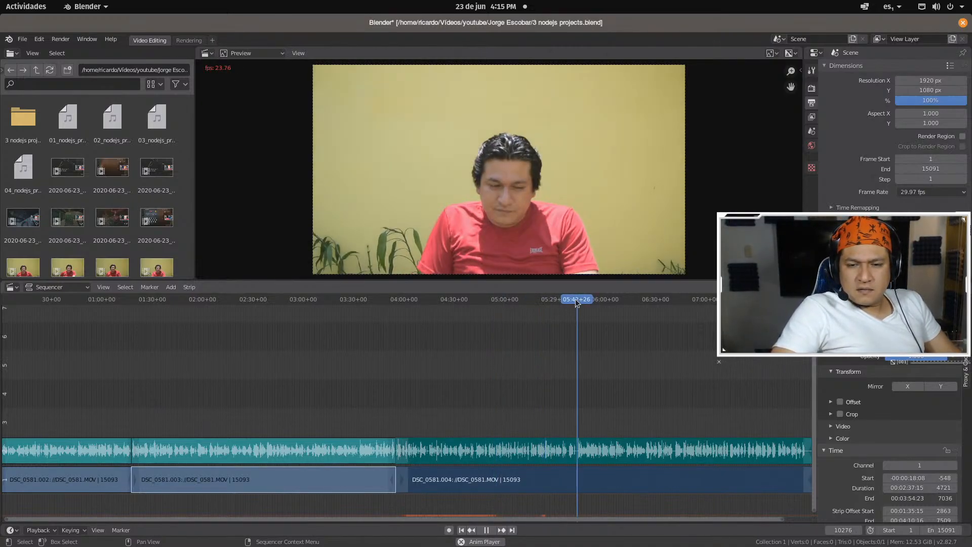
pyautogui.click(611, 299)
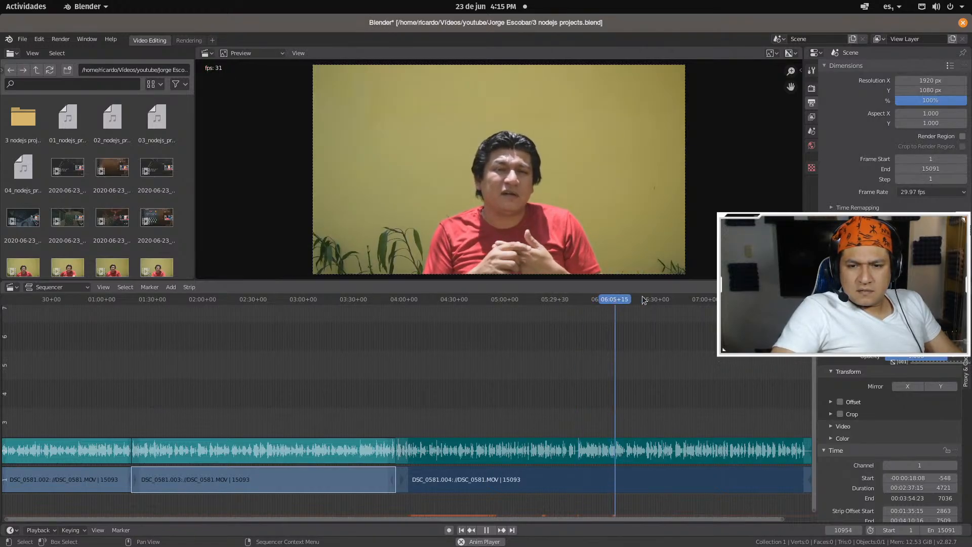
pyautogui.click(570, 299)
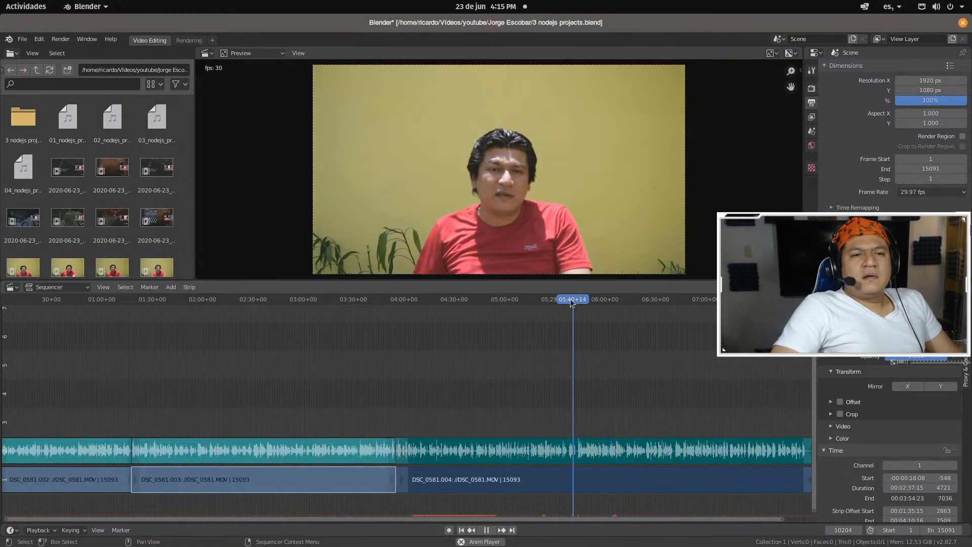
pyautogui.click(544, 299)
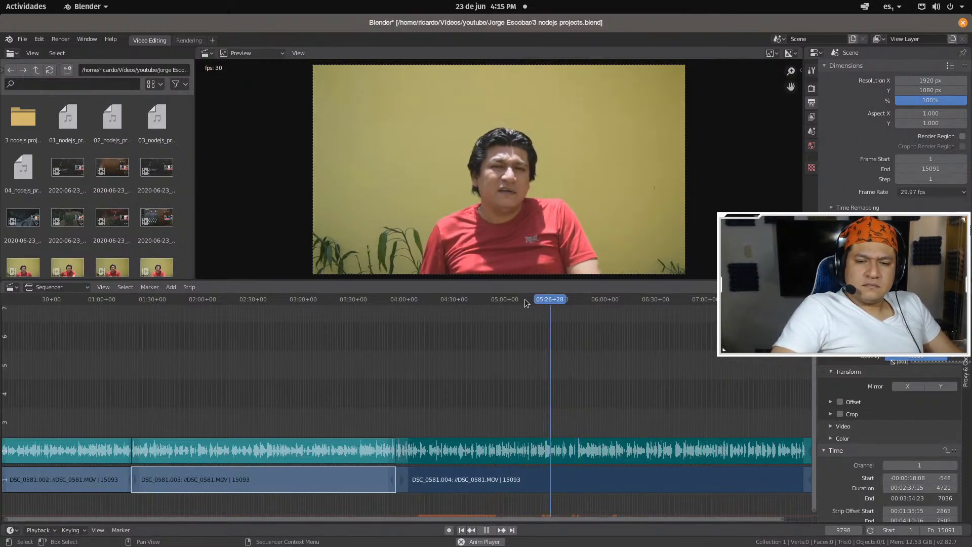
pyautogui.click(524, 298)
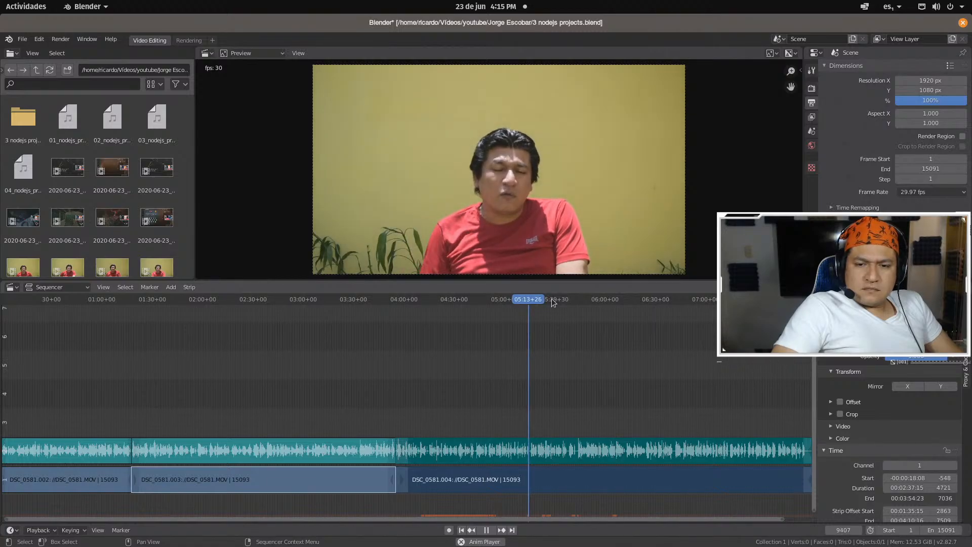
pyautogui.click(551, 298)
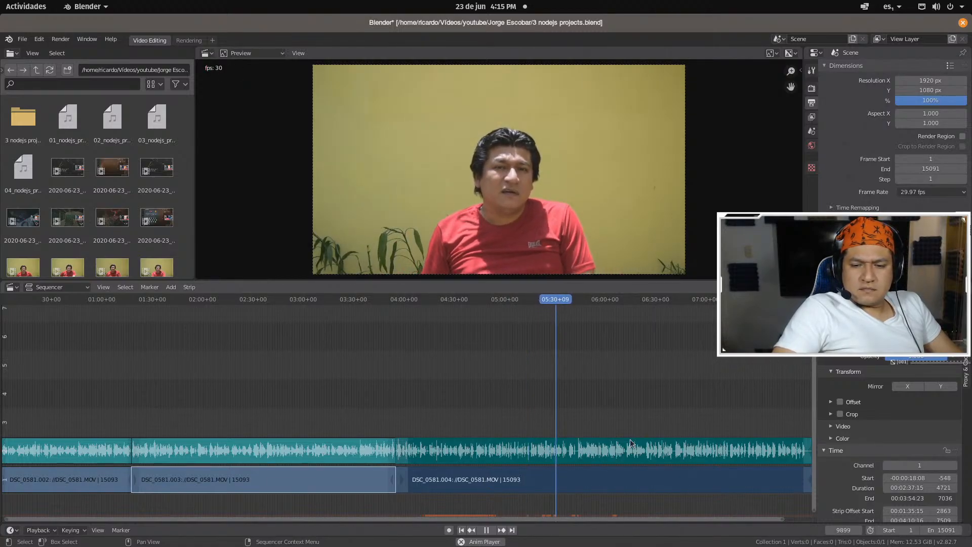
pyautogui.click(487, 530)
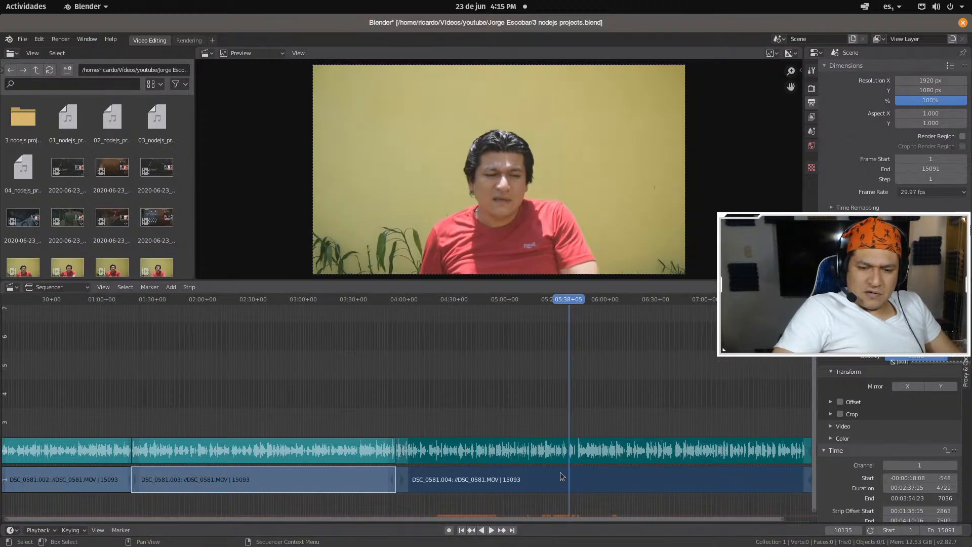
# Play on to the next pause, split the last video and audio strips at 05:42+01 and deselect all strips
pyautogui.click(491, 530)
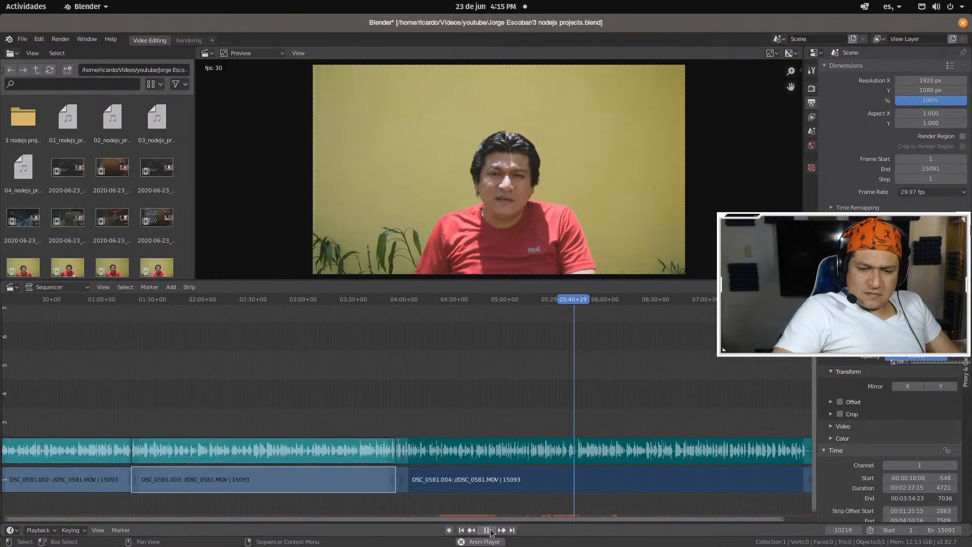
pyautogui.click(490, 529)
pyautogui.click(490, 529)
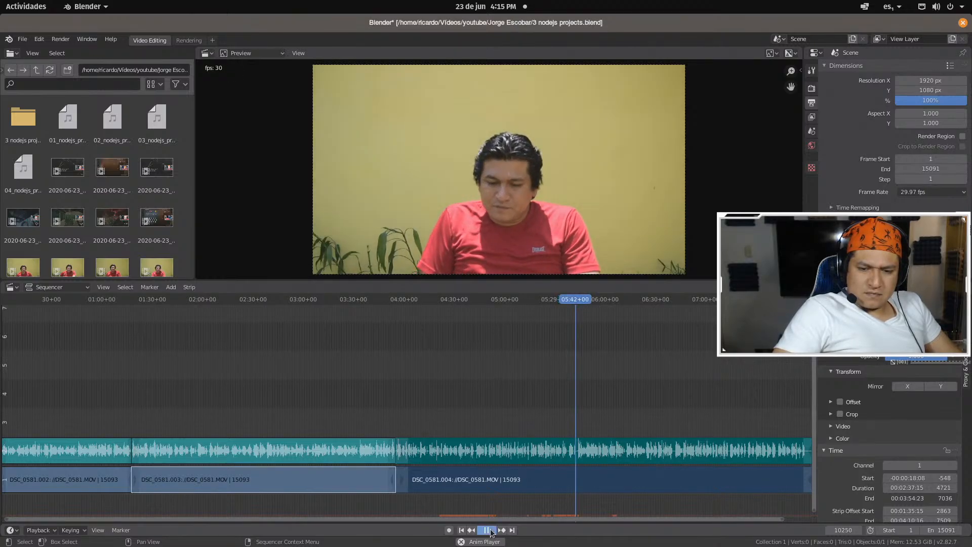
pyautogui.click(490, 530)
pyautogui.click(617, 454)
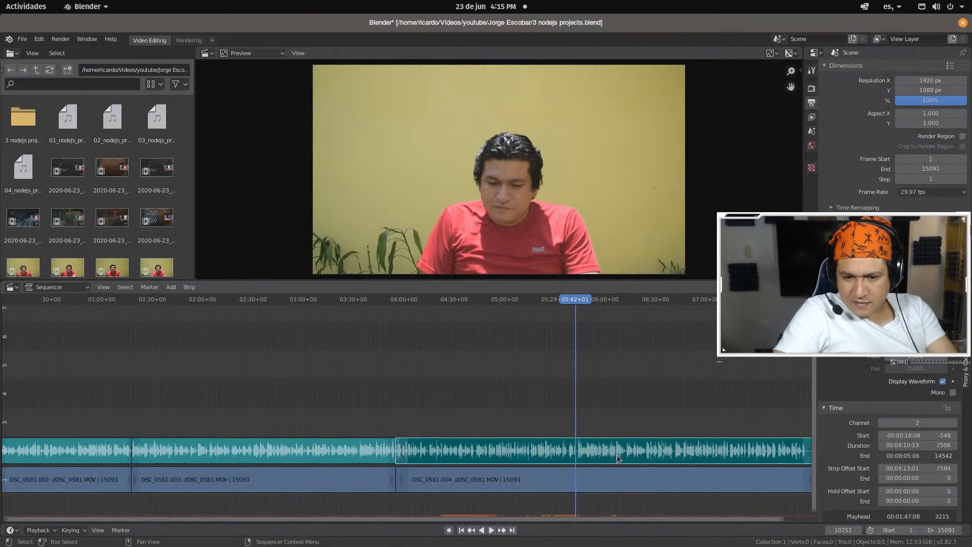
pyautogui.keyDown('shift'); pyautogui.click(612, 479); pyautogui.keyUp('shift')
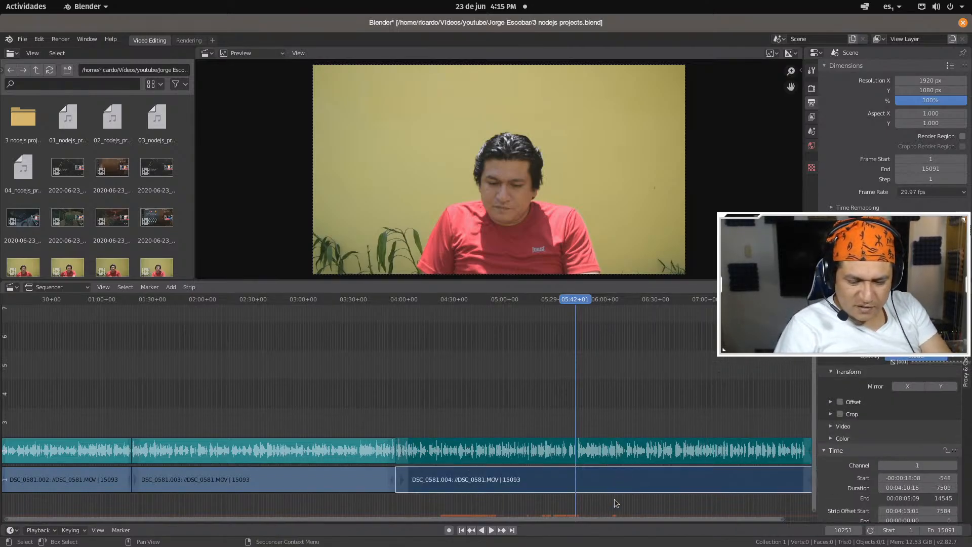
pyautogui.press('k')
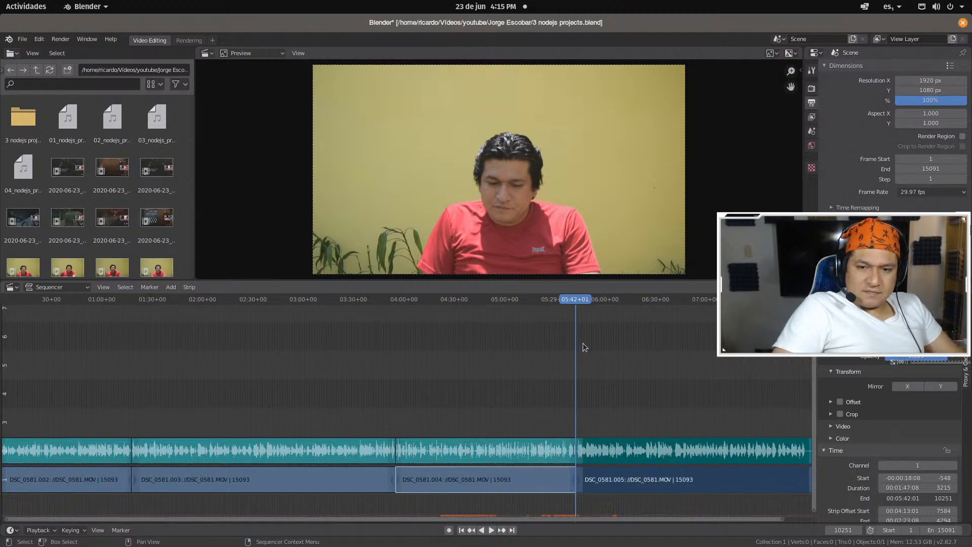
pyautogui.press('a')
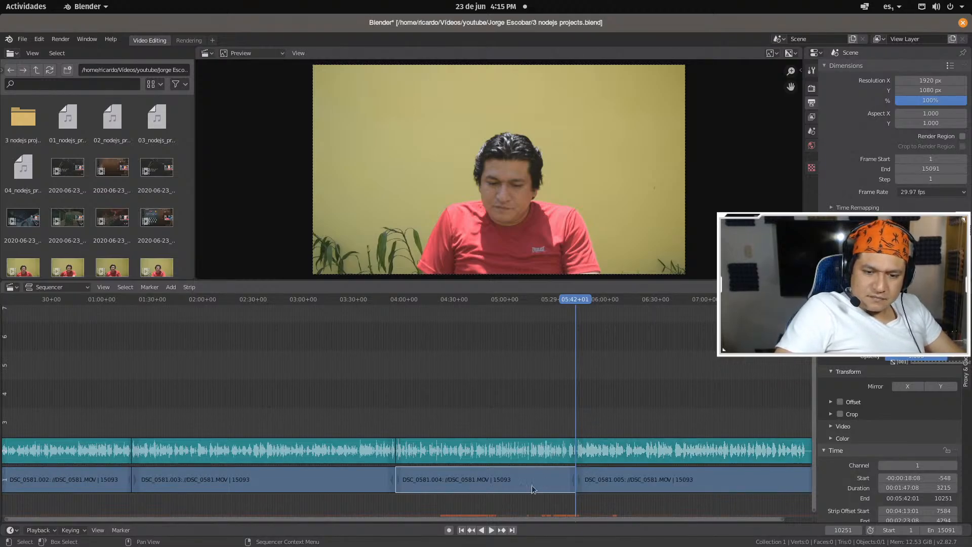
# Play the last section and skip ahead to its final seconds to examine where the talk ends
pyautogui.click(492, 530)
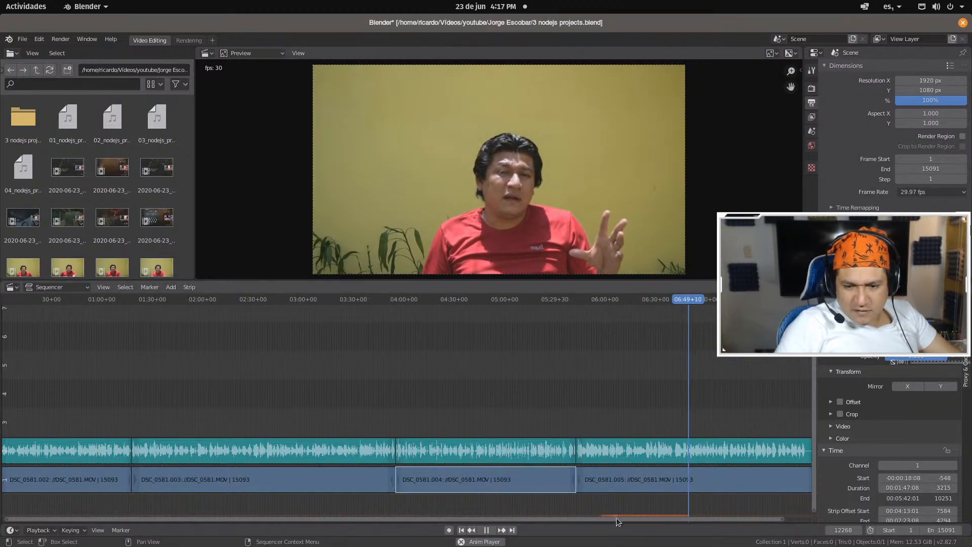
pyautogui.moveTo(615, 517); pyautogui.dragTo(663, 512)
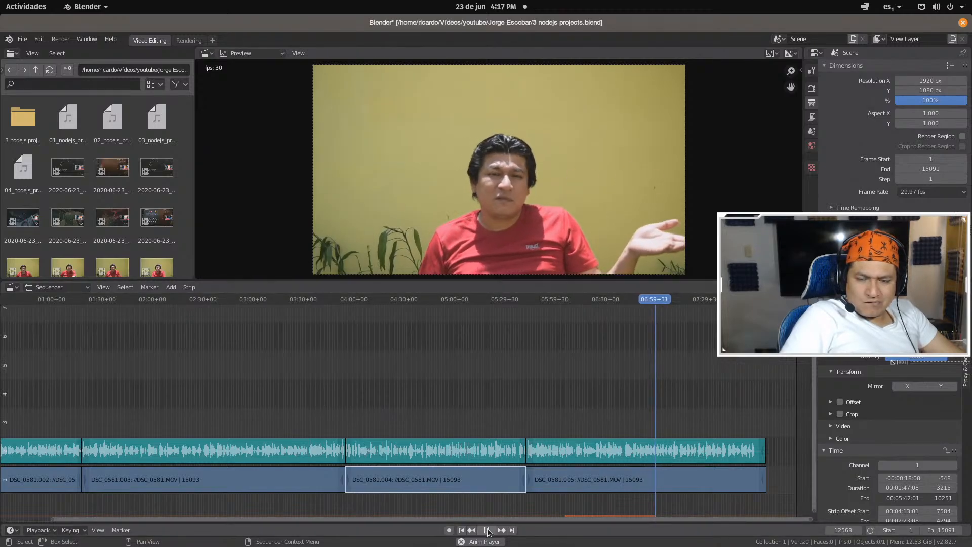
pyautogui.click(732, 299)
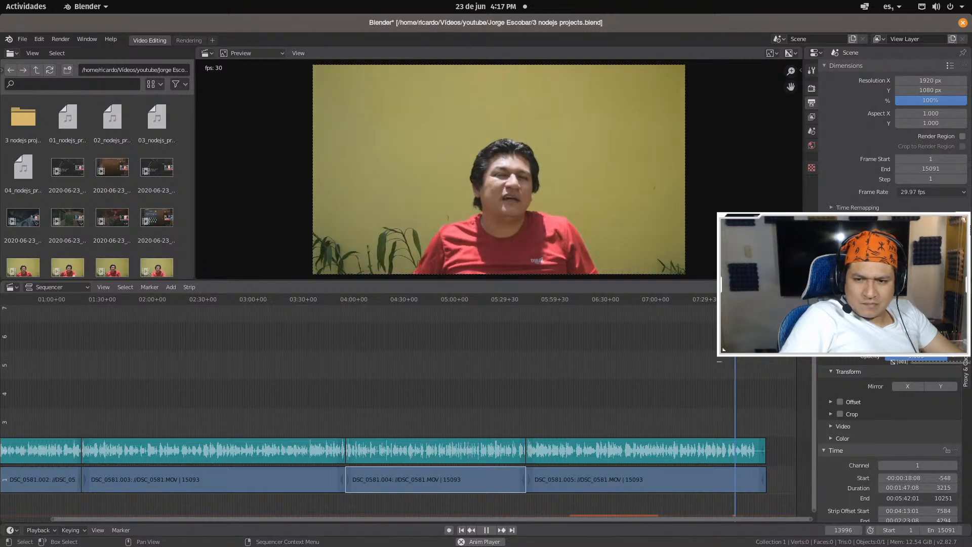
pyautogui.click(758, 299)
pyautogui.click(748, 300)
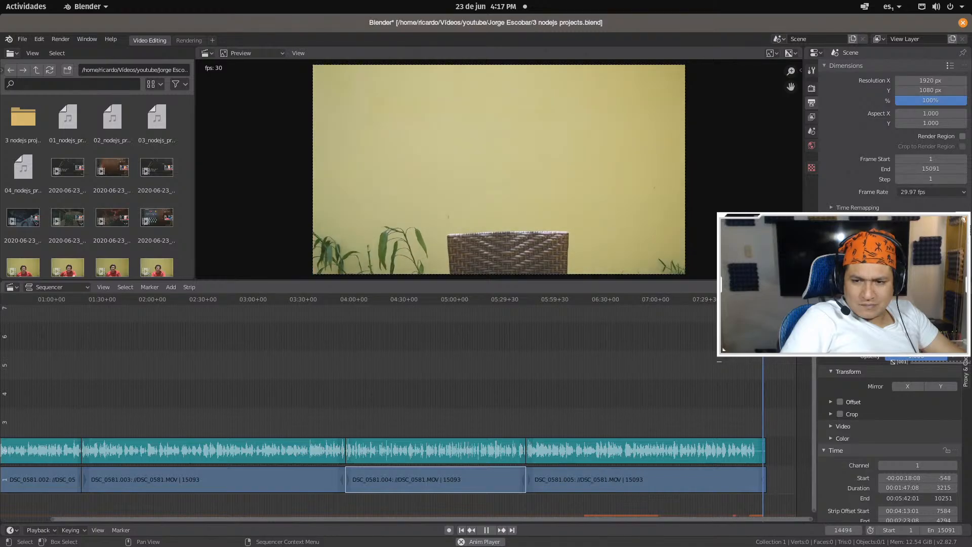
# Replay the final seconds, pause at frame 14370 and split the last audio and video strips there
pyautogui.click(758, 300)
pyautogui.click(750, 299)
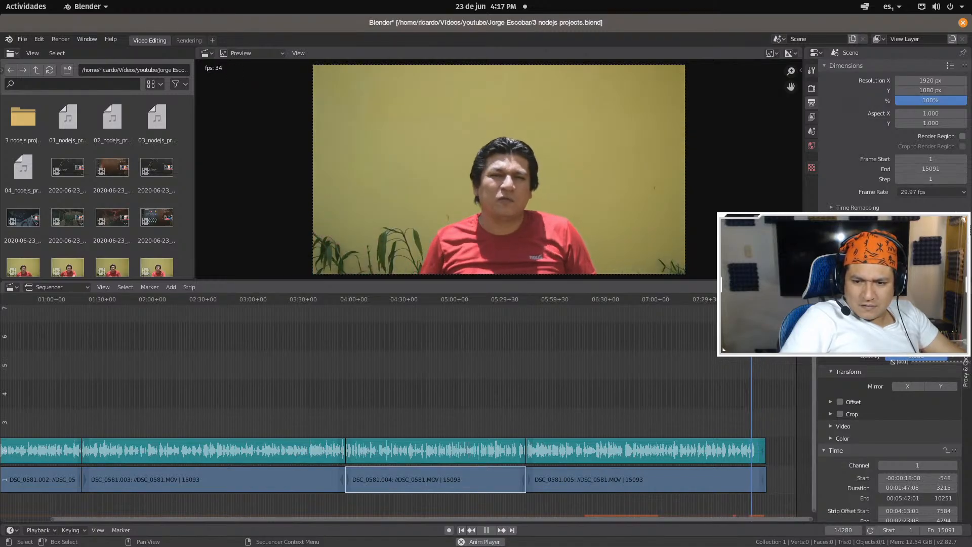
pyautogui.click(485, 530)
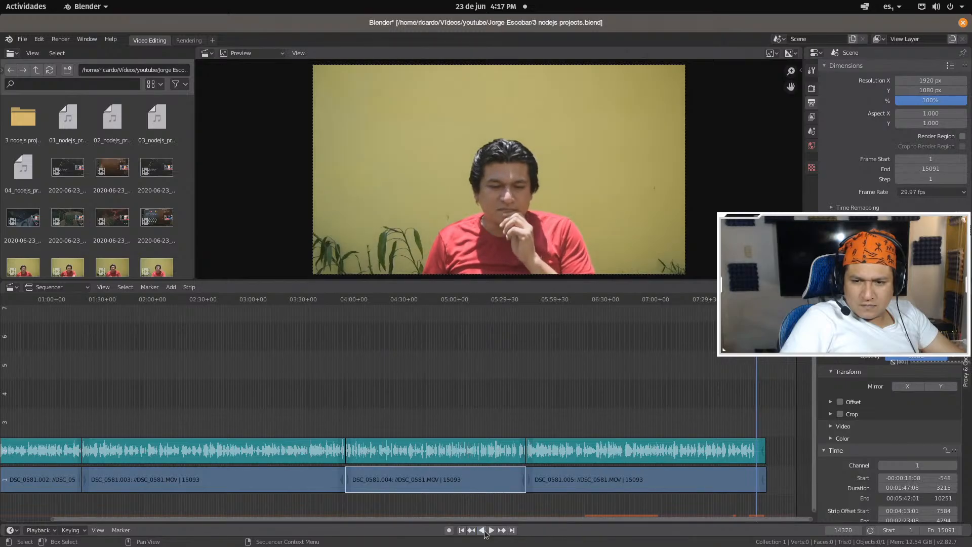
pyautogui.click(762, 445)
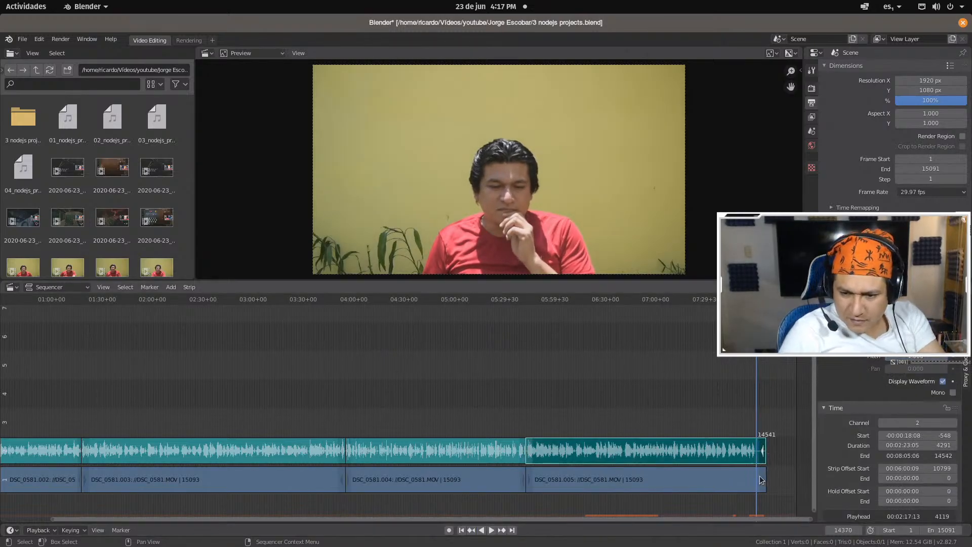
pyautogui.click(762, 480)
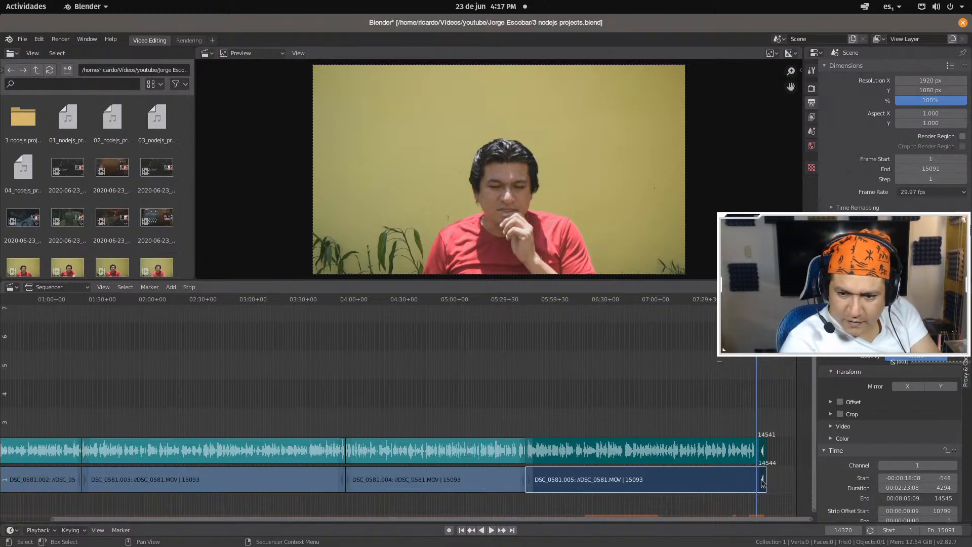
pyautogui.press('k')
# Delete the leftover audio and video pieces after the cut at frame 14370
pyautogui.click(761, 456)
pyautogui.keyDown('shift'); pyautogui.click(761, 475); pyautogui.keyUp('shift')
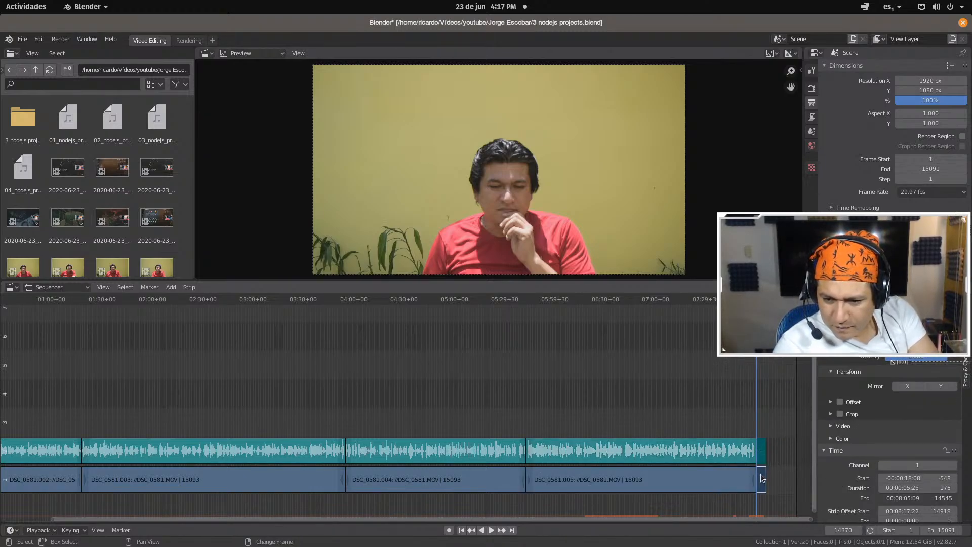
pyautogui.press('x')
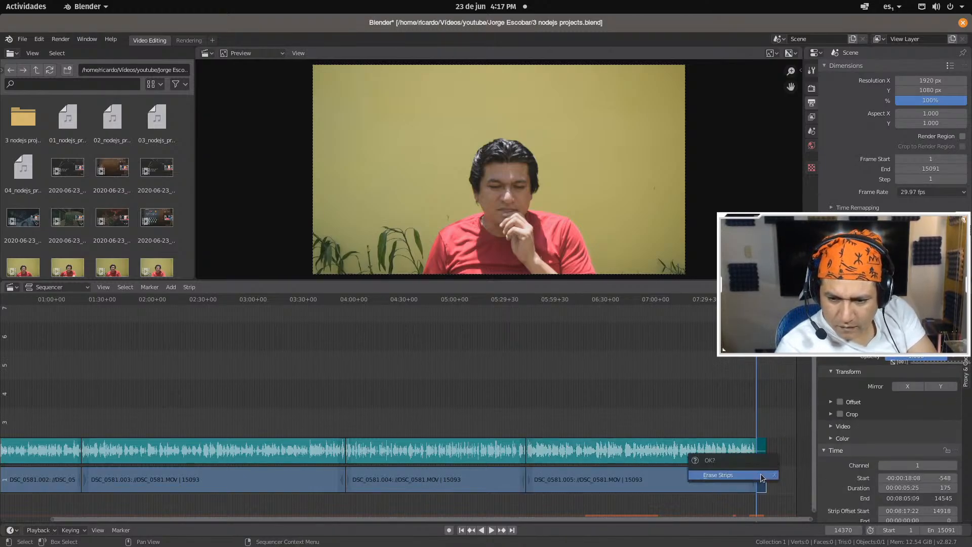
pyautogui.click(761, 476)
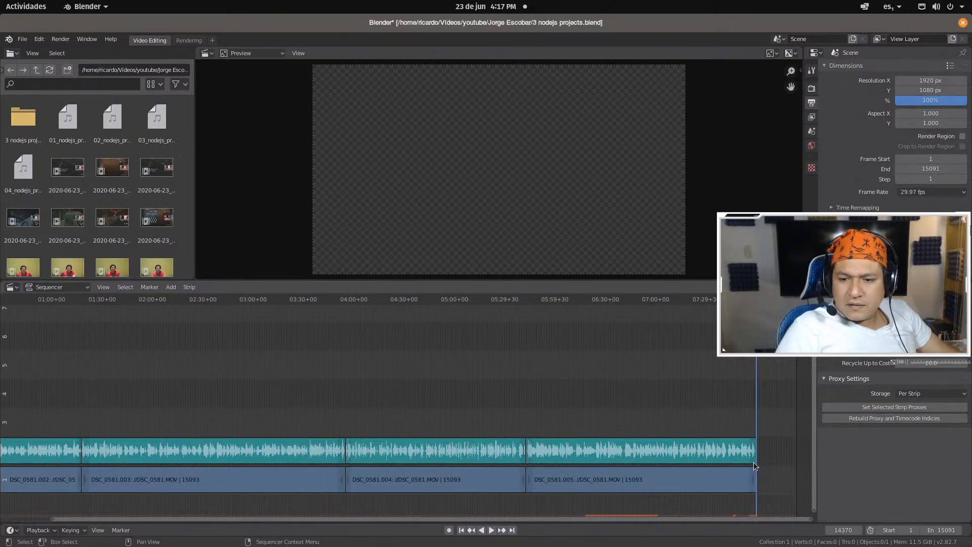
# Select the last audio strip to read its end frame and set the scene's end frame to 14369
pyautogui.click(751, 459)
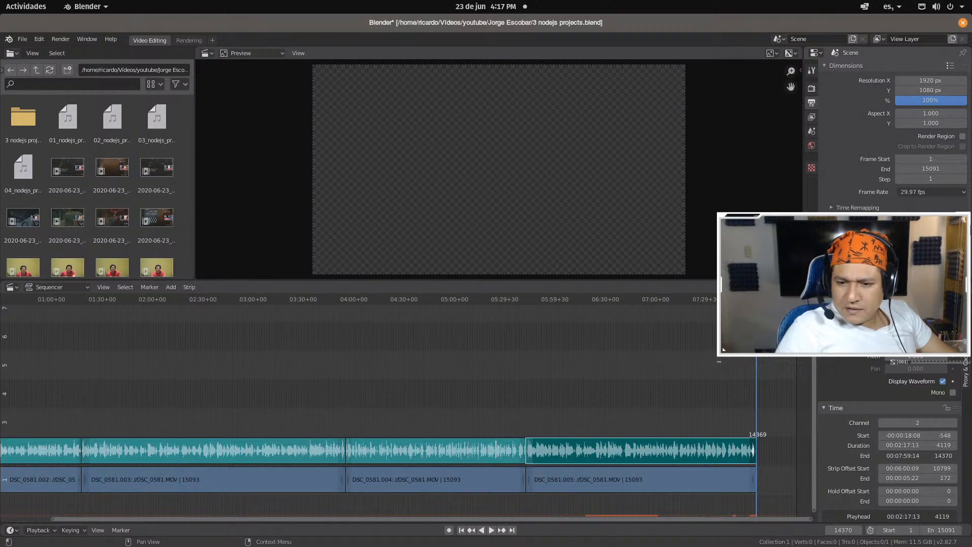
pyautogui.click(932, 169)
pyautogui.write('14')
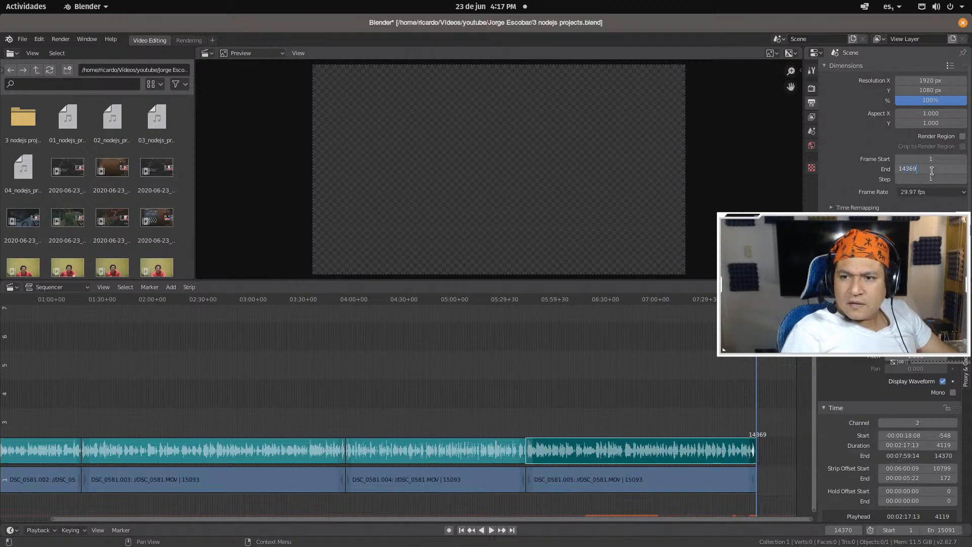
pyautogui.write('369')
pyautogui.press('Return')
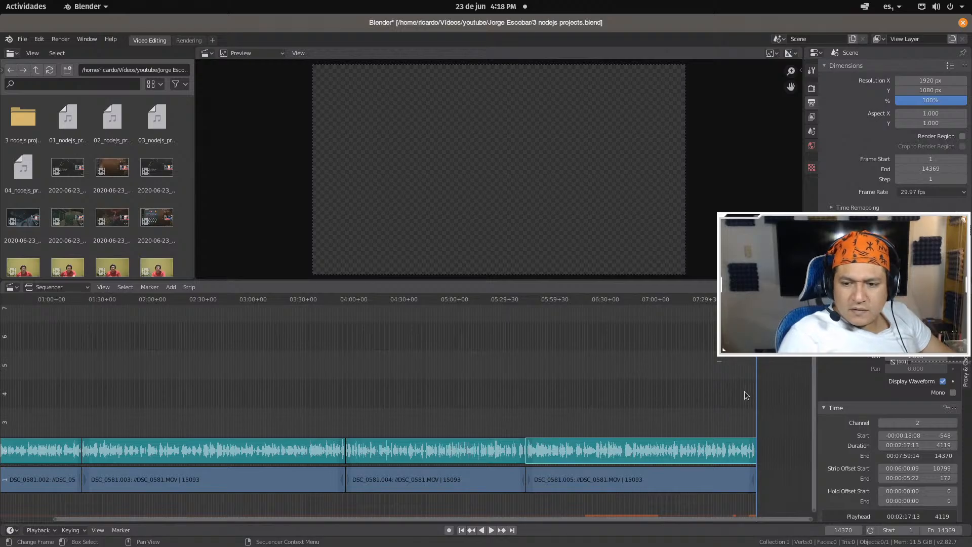
# Move between the last section's start and end, and compare that section with the whole sequence, to examine the cuts
pyautogui.press('pagedown')
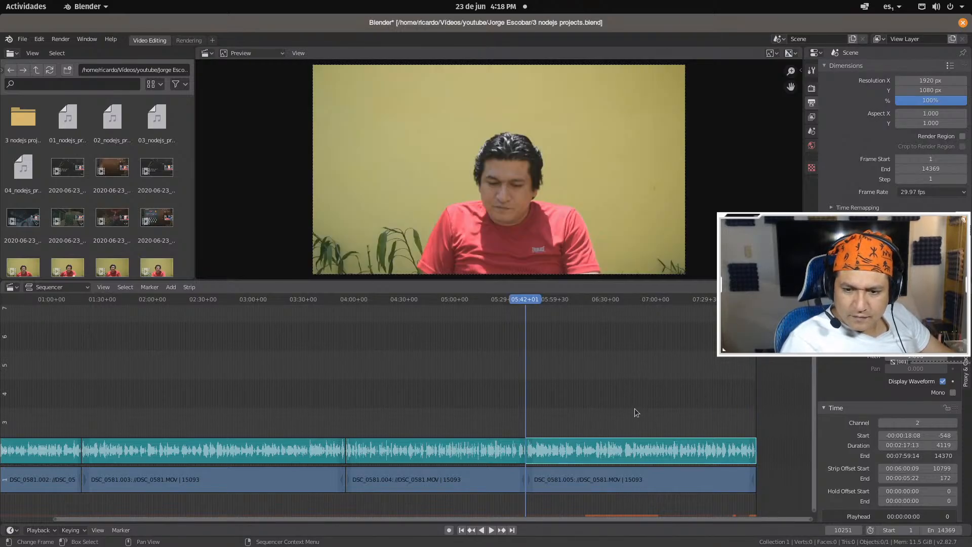
pyautogui.press('pageup')
pyautogui.press('pagedown')
pyautogui.press('pageup')
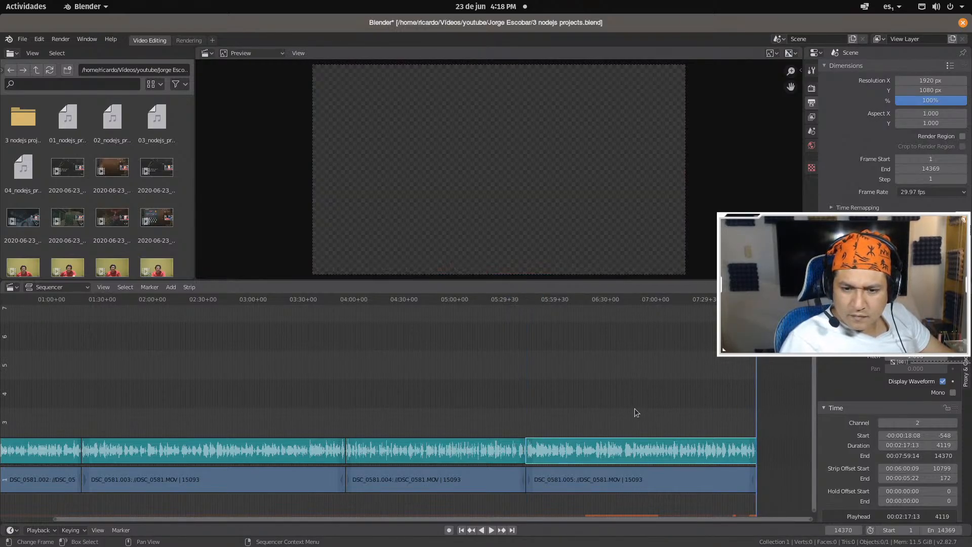
pyautogui.press('pagedown')
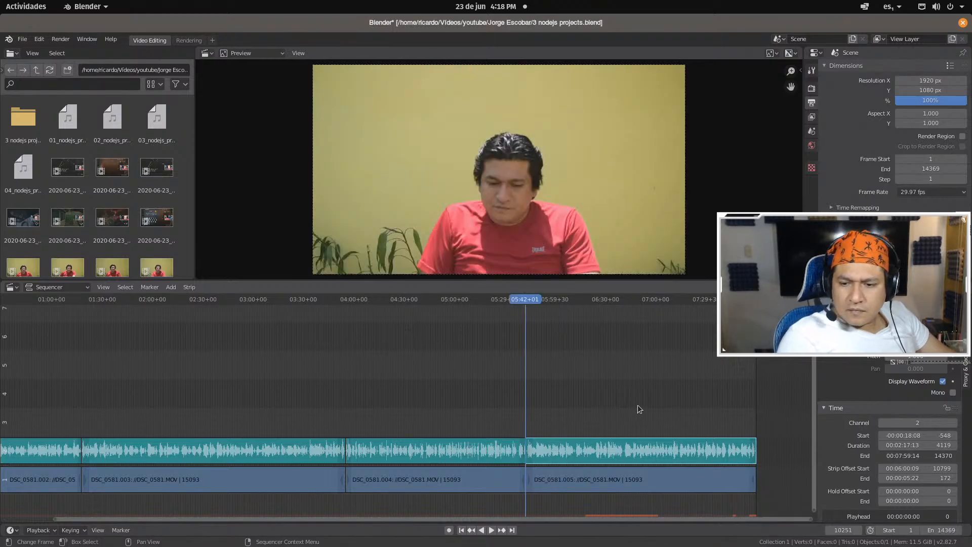
pyautogui.press('Home')
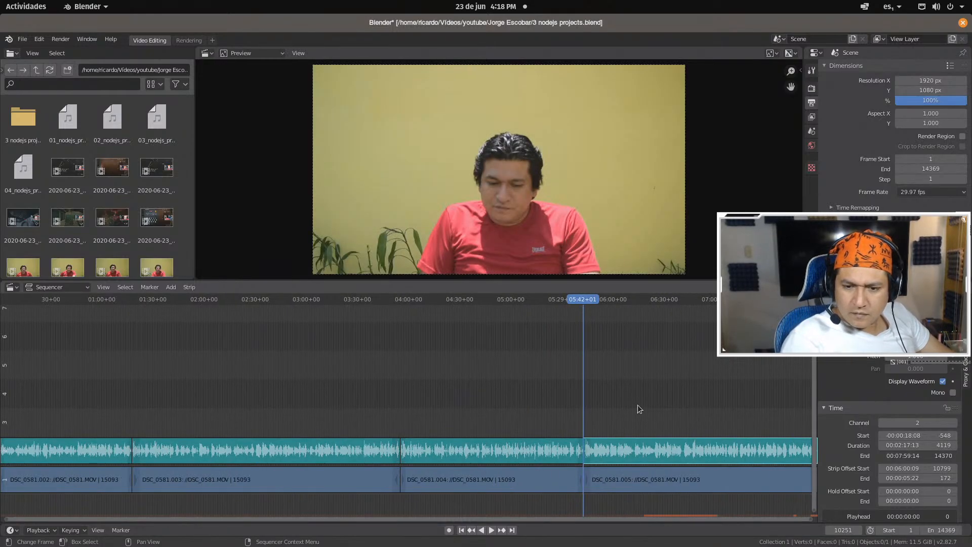
pyautogui.press('KP_Decimal')
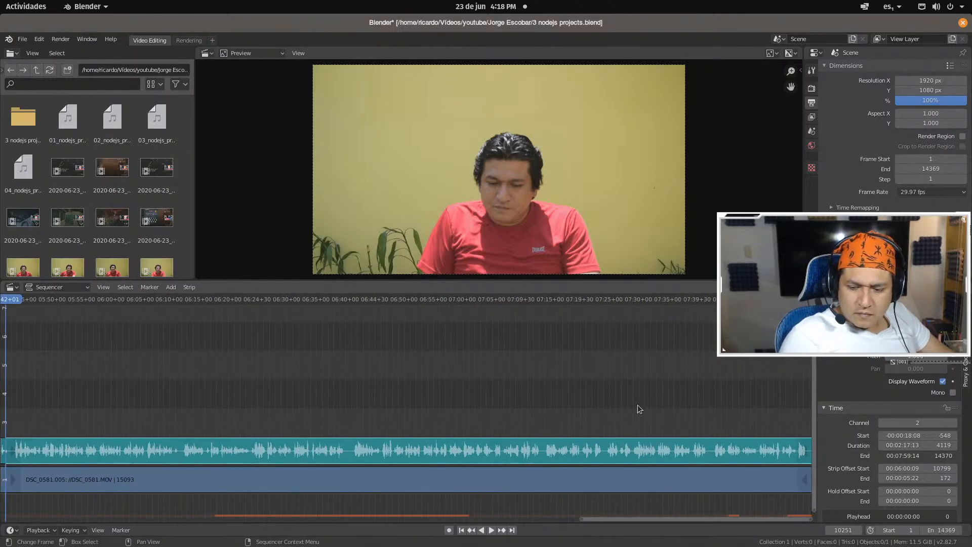
pyautogui.press('Home')
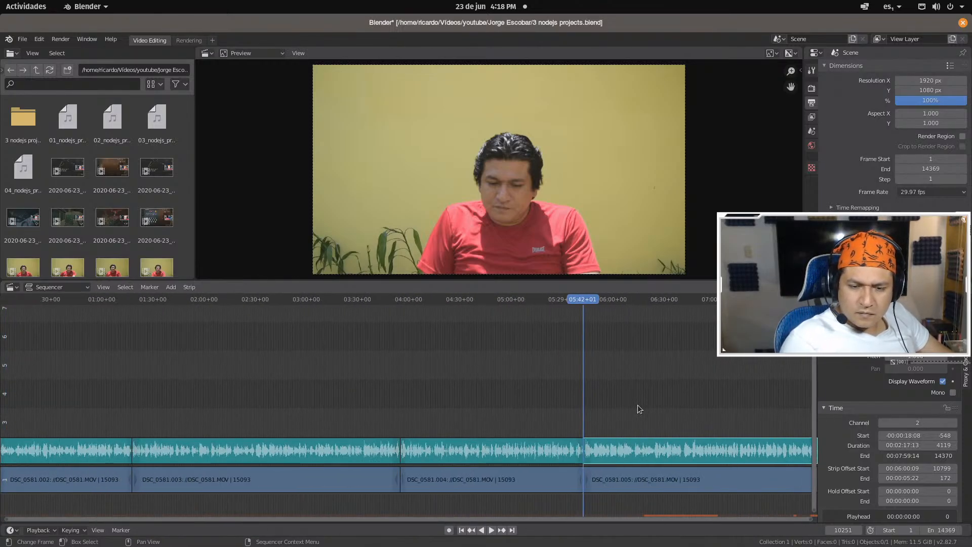
pyautogui.press('KP_Decimal')
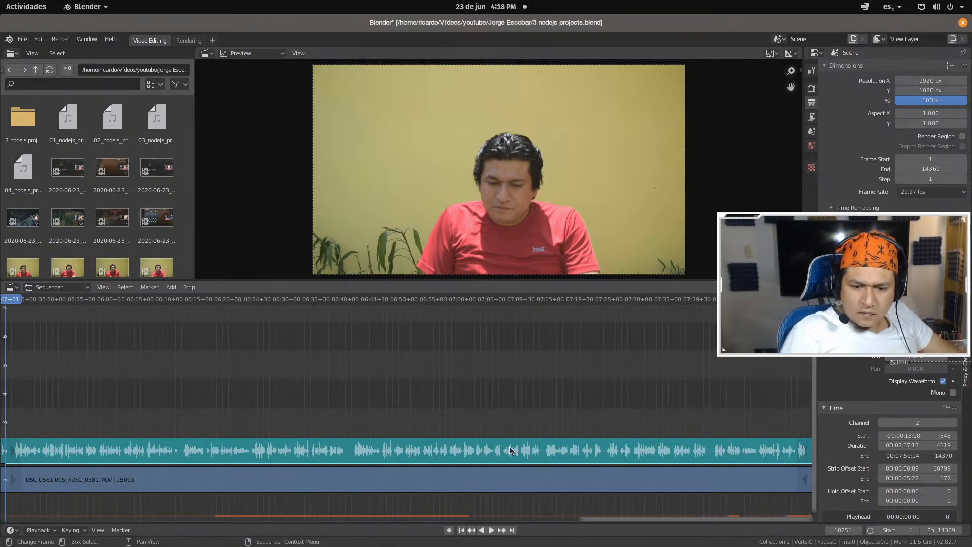
# Place the playhead at 02:31+13 in the third section and save the project
pyautogui.moveTo(636, 518); pyautogui.dragTo(246, 532)
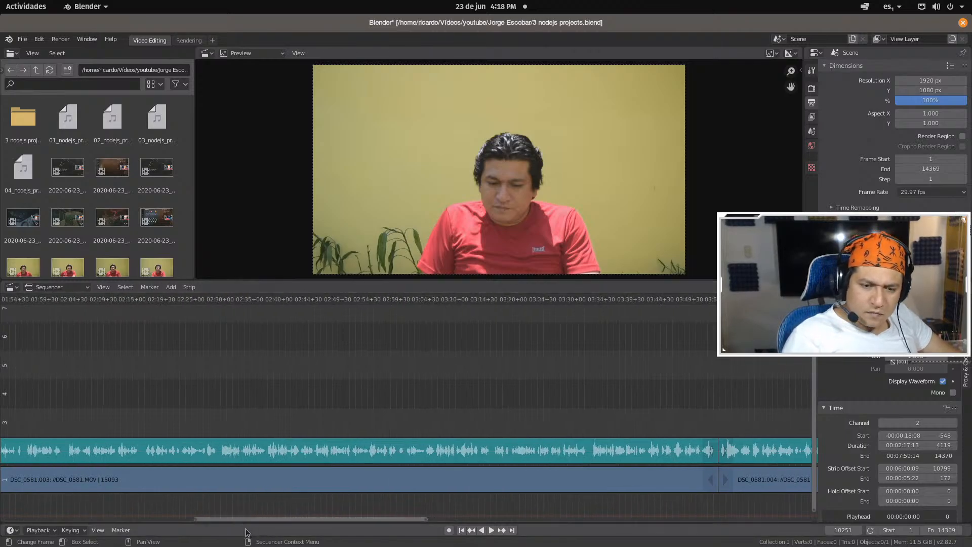
pyautogui.click(232, 297)
pyautogui.hotkey('ctrl', 's')
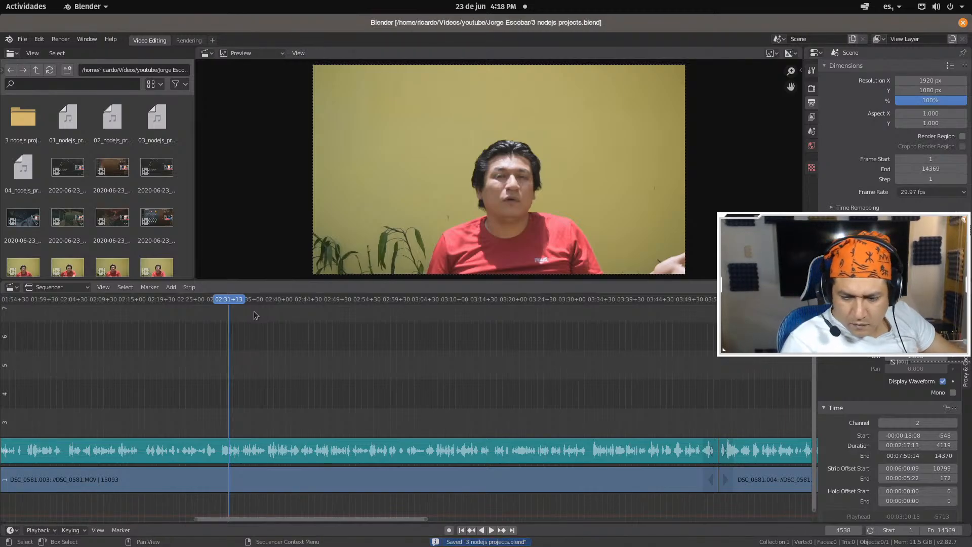
pyautogui.keyDown('ctrl'); pyautogui.hscroll(10, 256, 314); pyautogui.keyUp('ctrl')
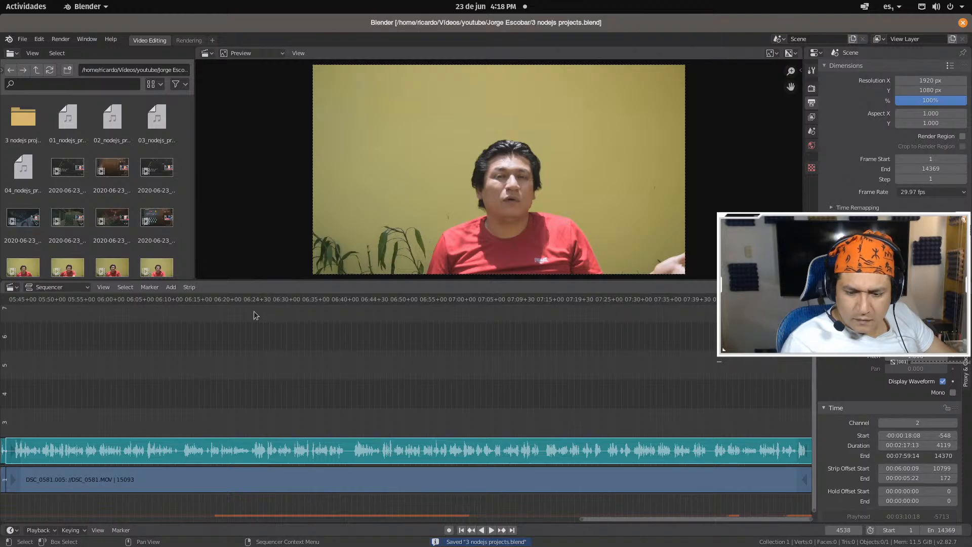
pyautogui.press('Home')
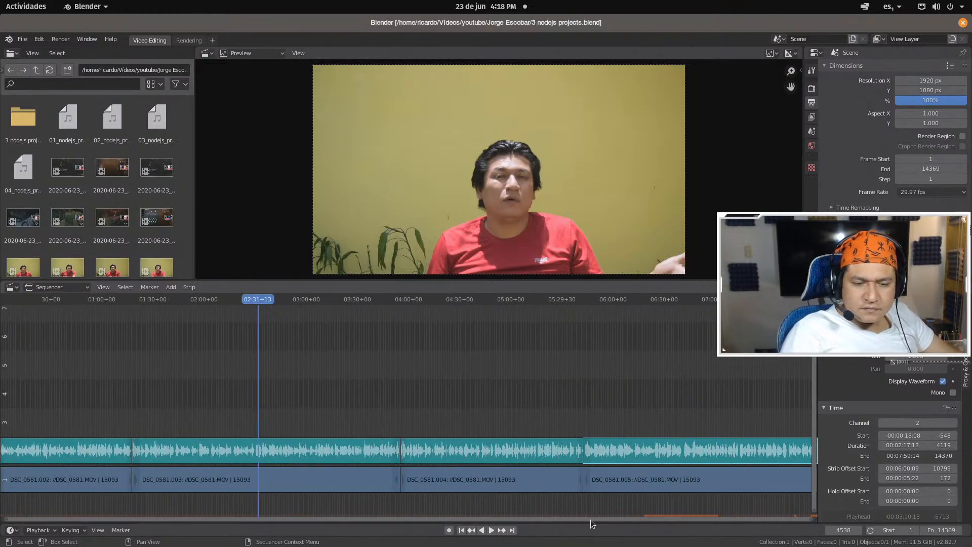
pyautogui.moveTo(597, 517)
pyautogui.mouseDown()
pyautogui.moveTo(622, 518)
pyautogui.moveTo(499, 519)
pyautogui.moveTo(608, 520)
pyautogui.mouseUp()
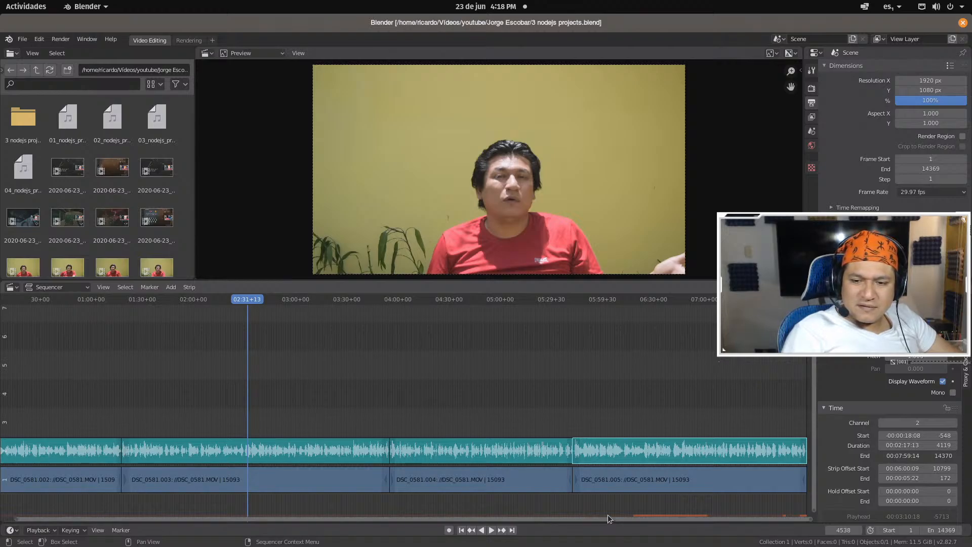
pyautogui.moveTo(622, 517); pyautogui.dragTo(600, 520)
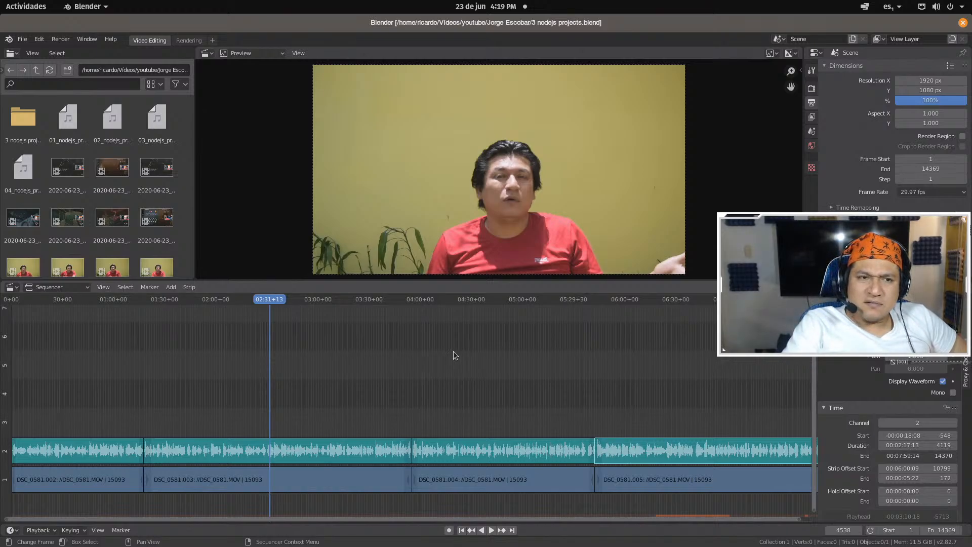
# Look over the source clips DSC_0581 to DSC_0584 in the file browser
pyautogui.scroll(-2, 79, 264)
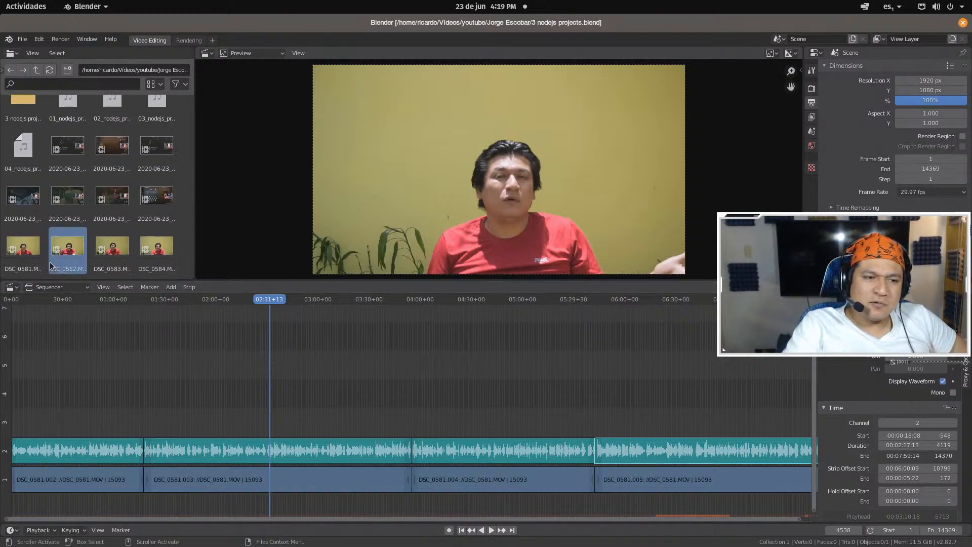
pyautogui.click(23, 228)
pyautogui.click(105, 231)
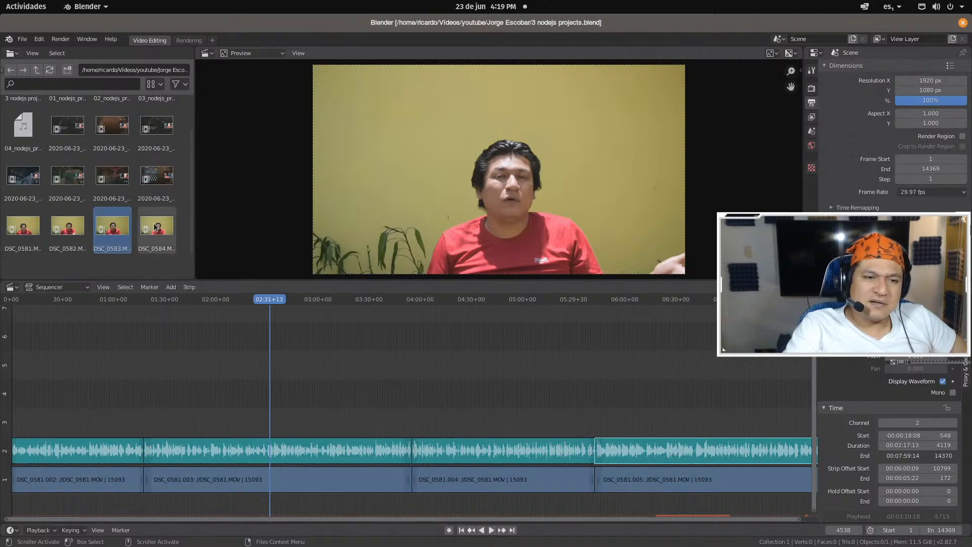
pyautogui.click(159, 230)
pyautogui.click(186, 234)
pyautogui.scroll(2, 185, 248)
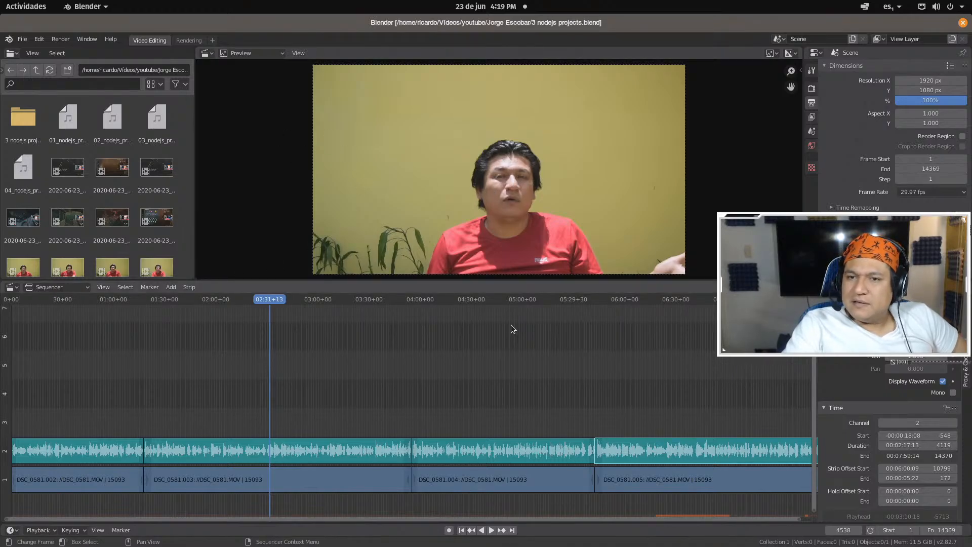
# Save the current project file again under its existing name
pyautogui.click(22, 39)
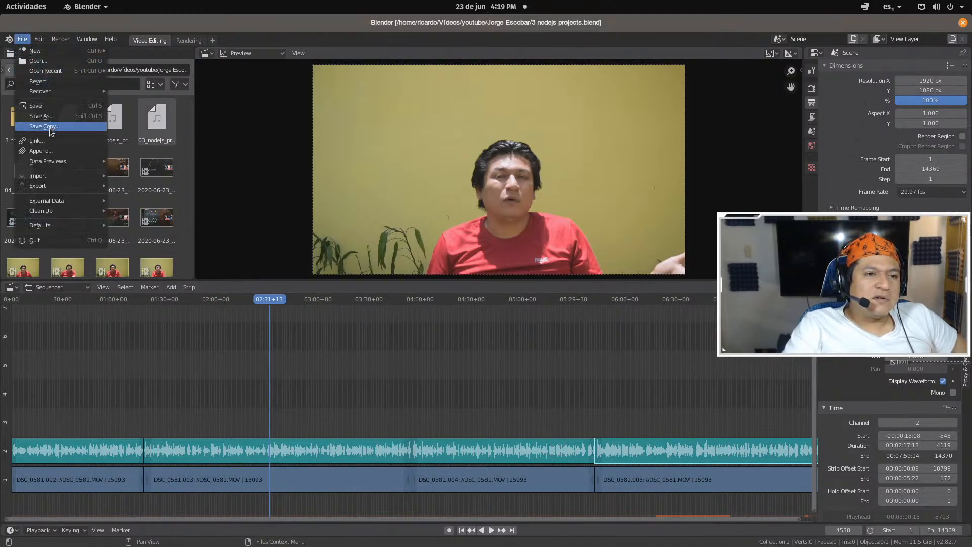
pyautogui.click(43, 107)
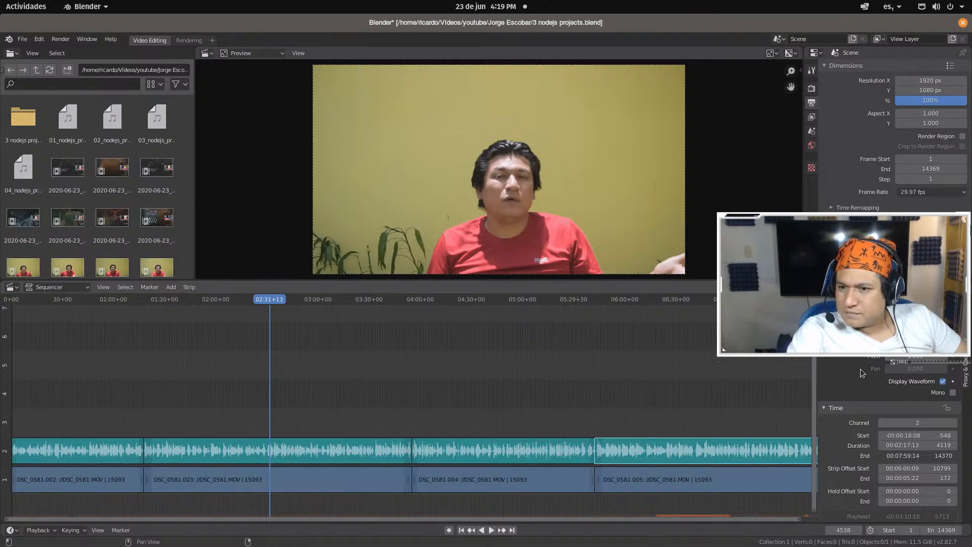
# Set the render output's file format to FFmpeg video and review its container and video encoding settings
pyautogui.scroll(-4, 861, 303)
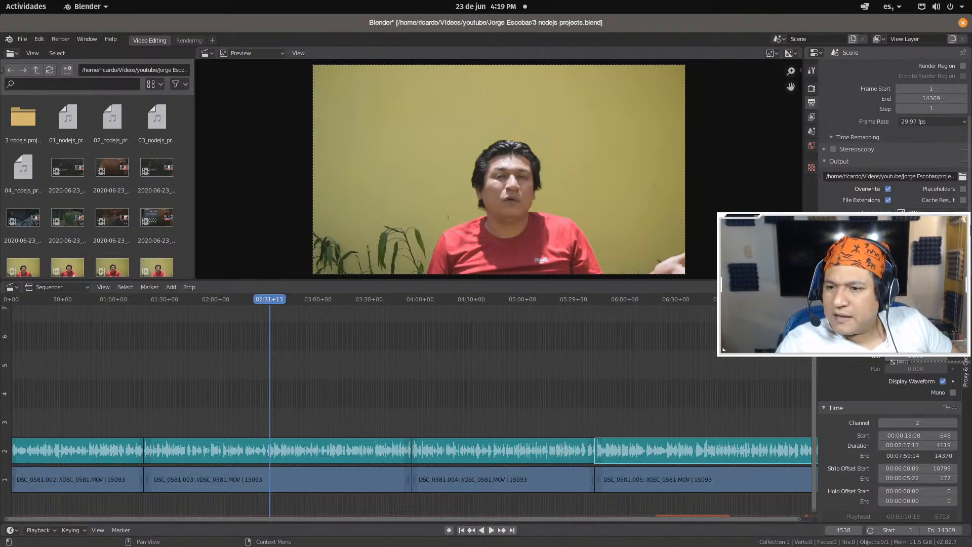
pyautogui.scroll(1, 860, 304)
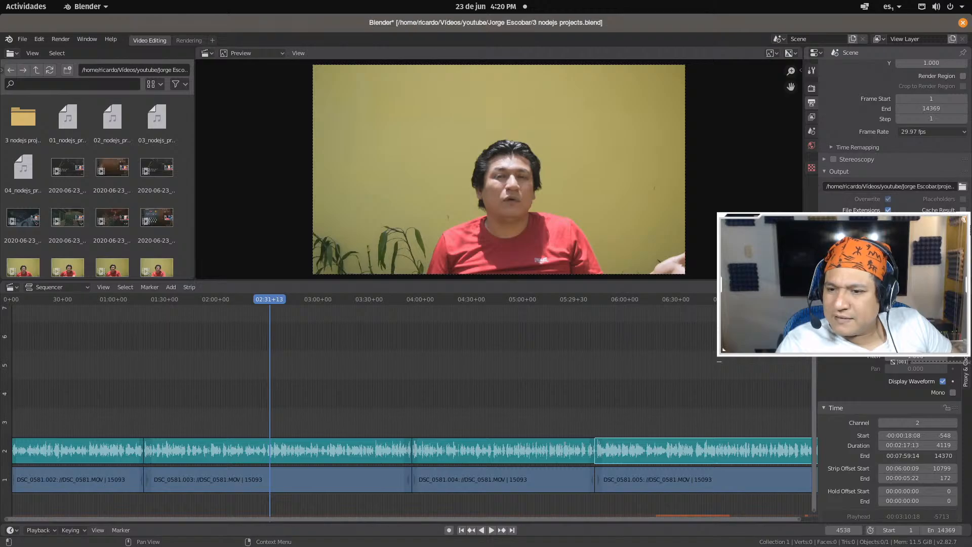
pyautogui.scroll(-5, 947, 205)
pyautogui.scroll(-1, 946, 205)
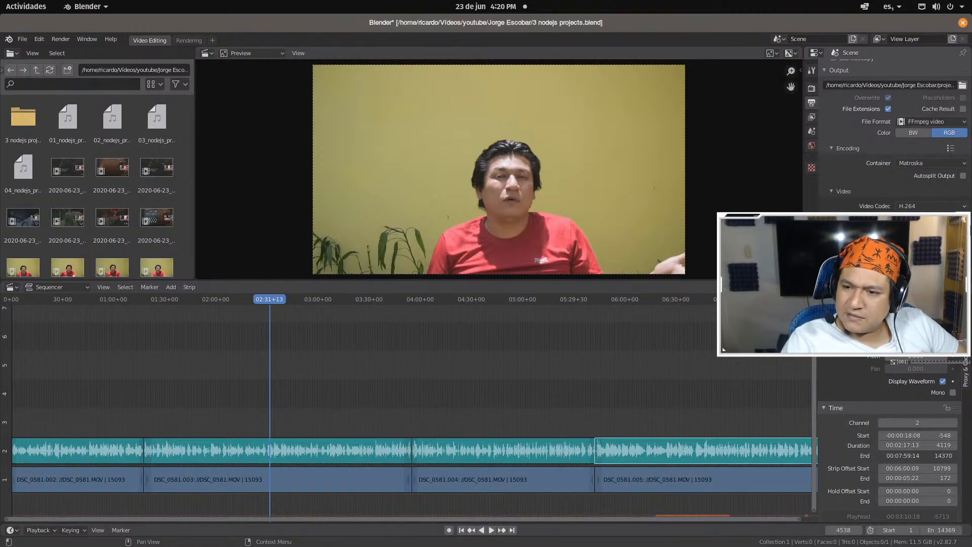
pyautogui.scroll(-2, 894, 136)
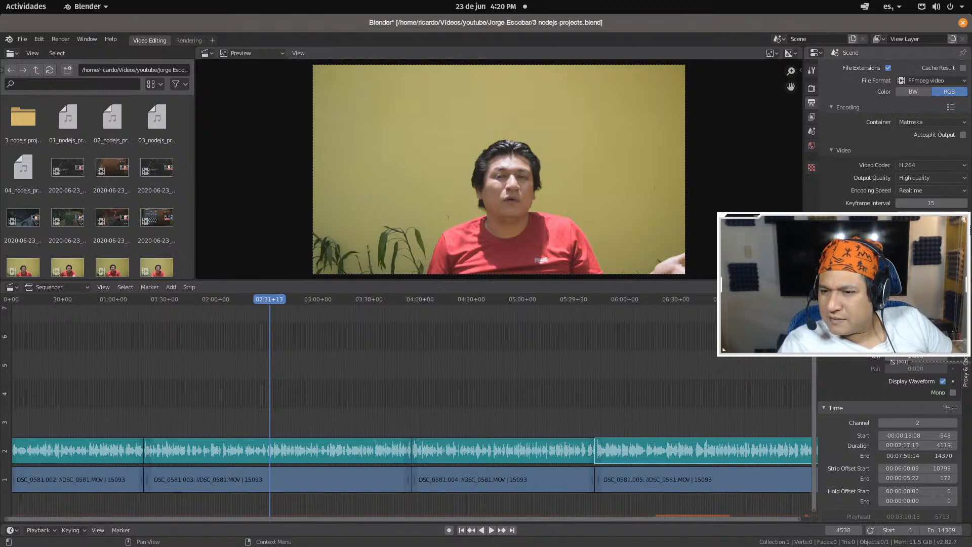
# Switch to Firefox and search the web for "anchor bitrate" in a new tab
pyautogui.scroll(-1, 895, 136)
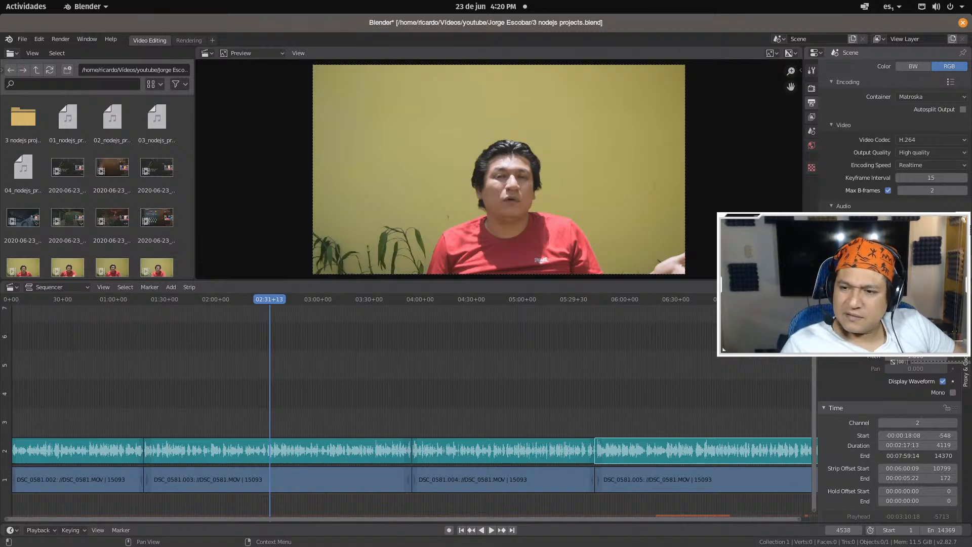
pyautogui.click(25, 6)
pyautogui.click(334, 365)
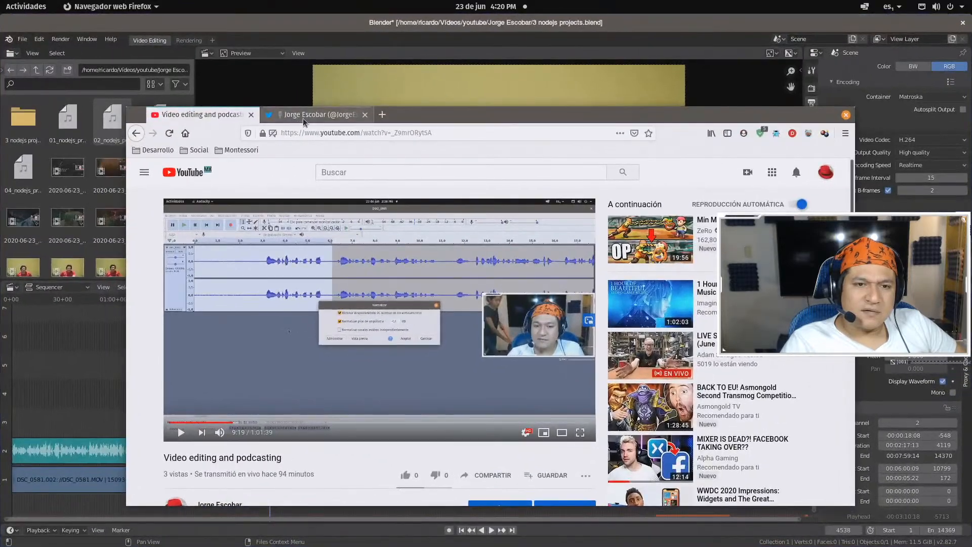
pyautogui.click(382, 115)
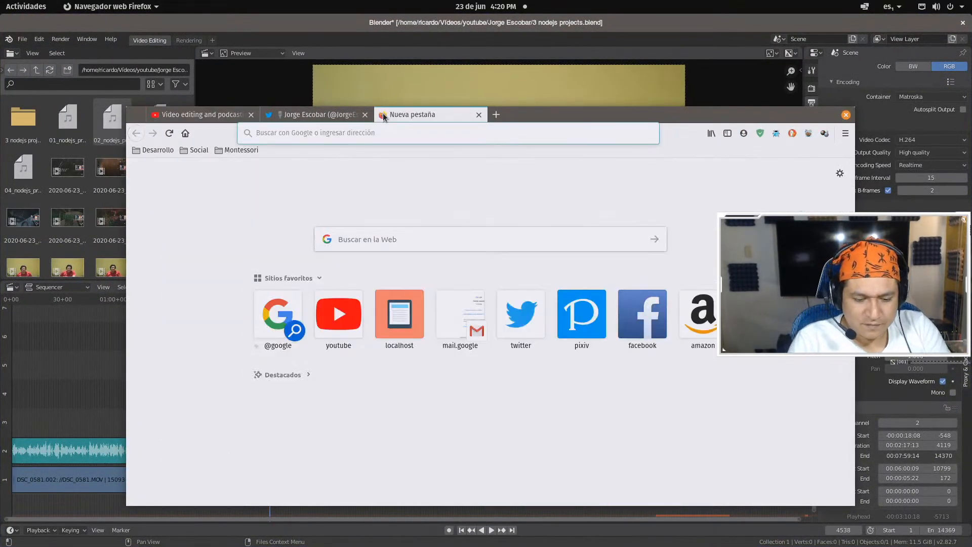
pyautogui.write('anchor b')
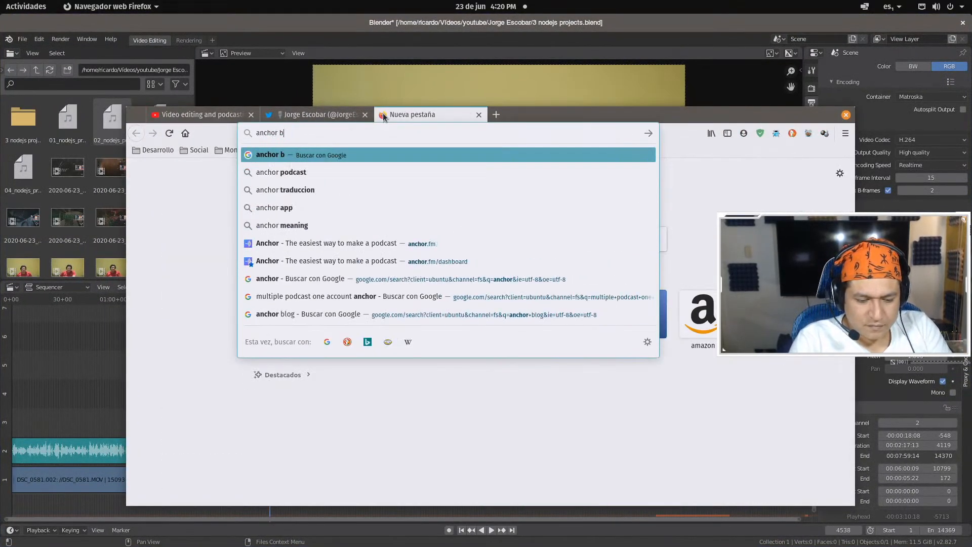
pyautogui.write('itrate')
pyautogui.press('Return')
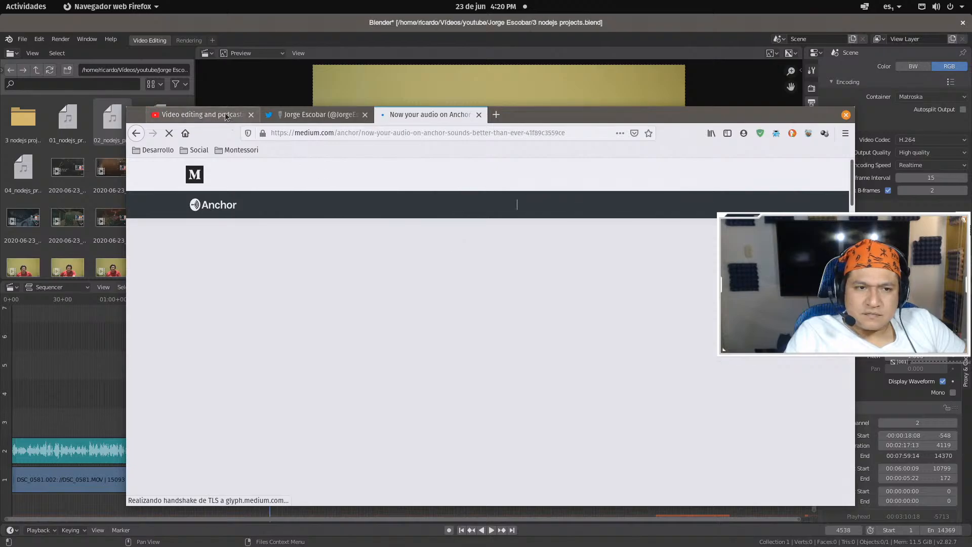
# Read the audio encoding specs in Anchor's Medium article about better sound, and return to Blender
pyautogui.click(238, 116)
pyautogui.click(441, 117)
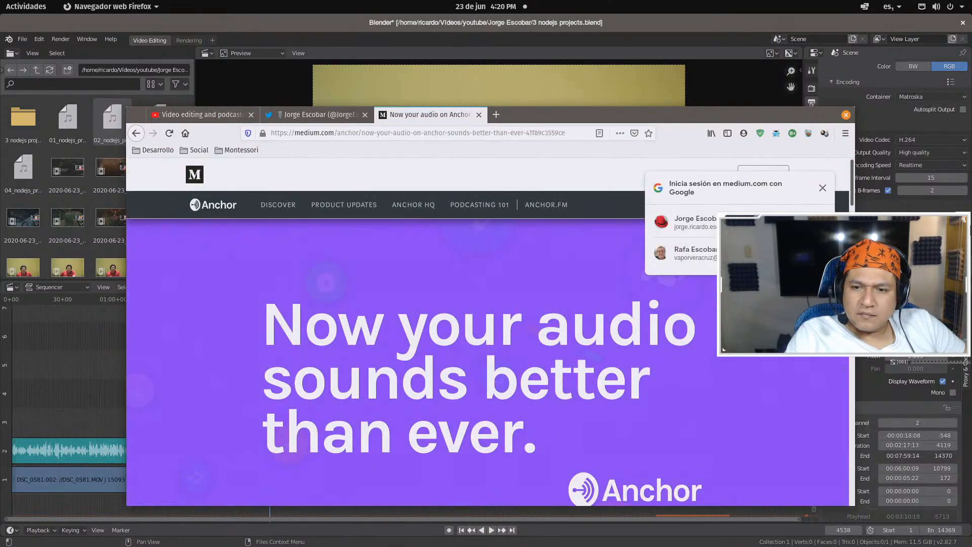
pyautogui.click(701, 223)
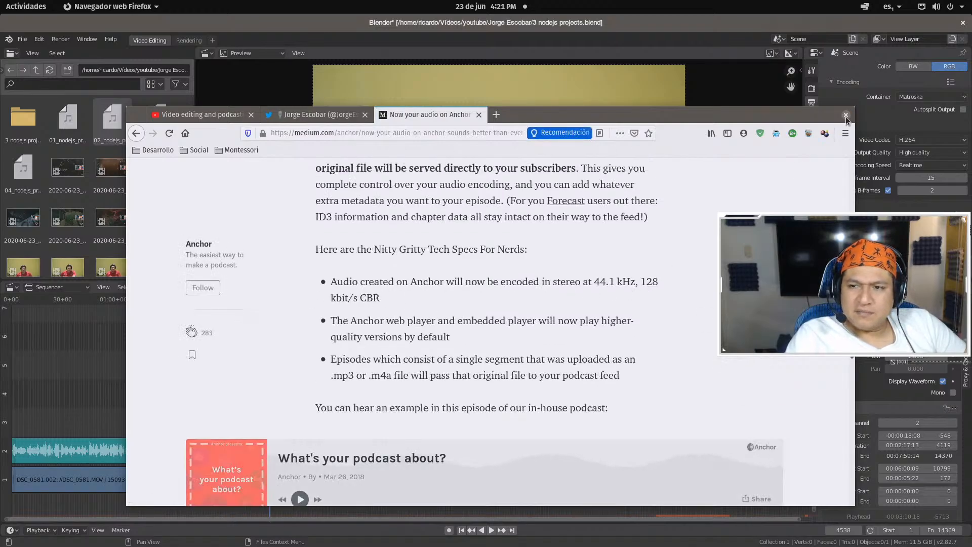
pyautogui.click(594, 43)
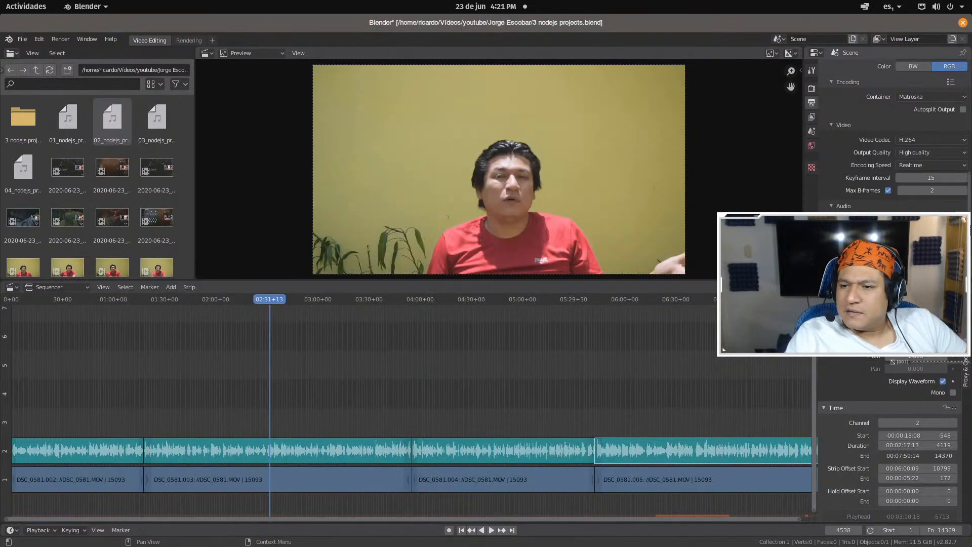
# Save the 3 nodejs projects file and start rendering the animation
pyautogui.scroll(-2, 870, 409)
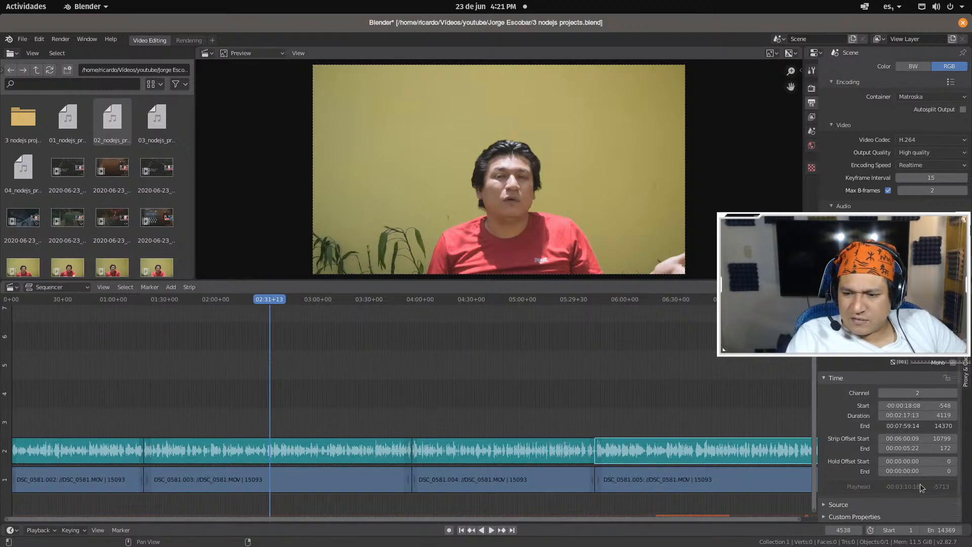
pyautogui.scroll(2, 919, 484)
pyautogui.hotkey('ctrl', 's')
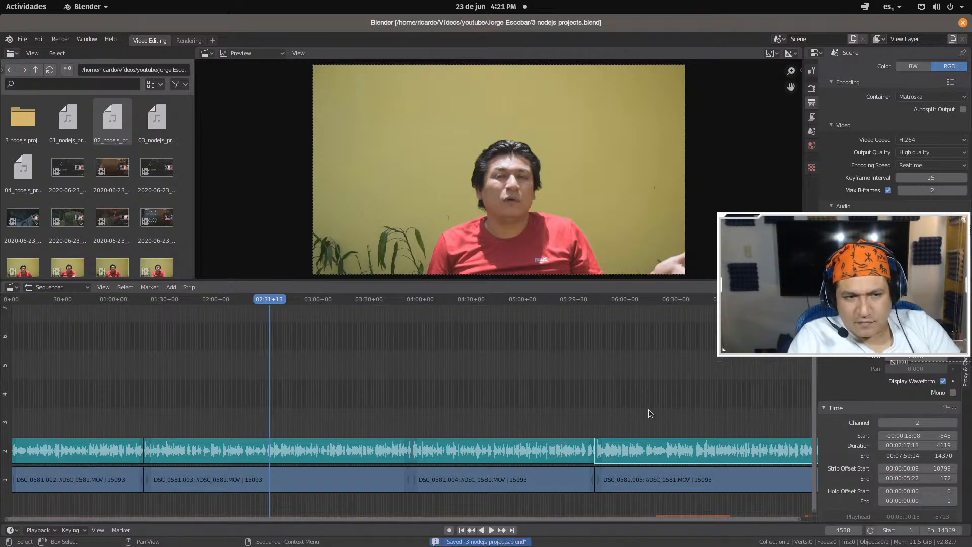
pyautogui.click(65, 38)
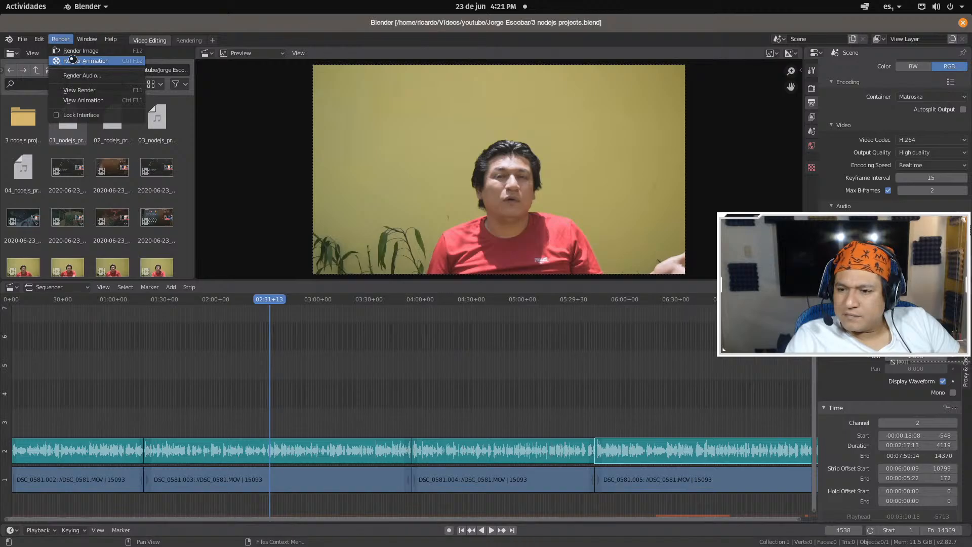
pyautogui.click(73, 61)
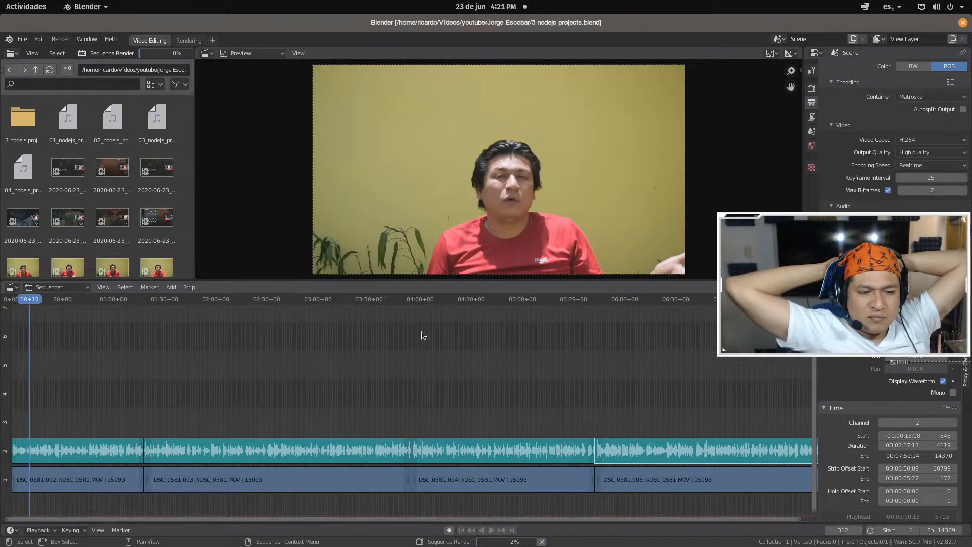
# Cancel the running sequence render
pyautogui.click(138, 450)
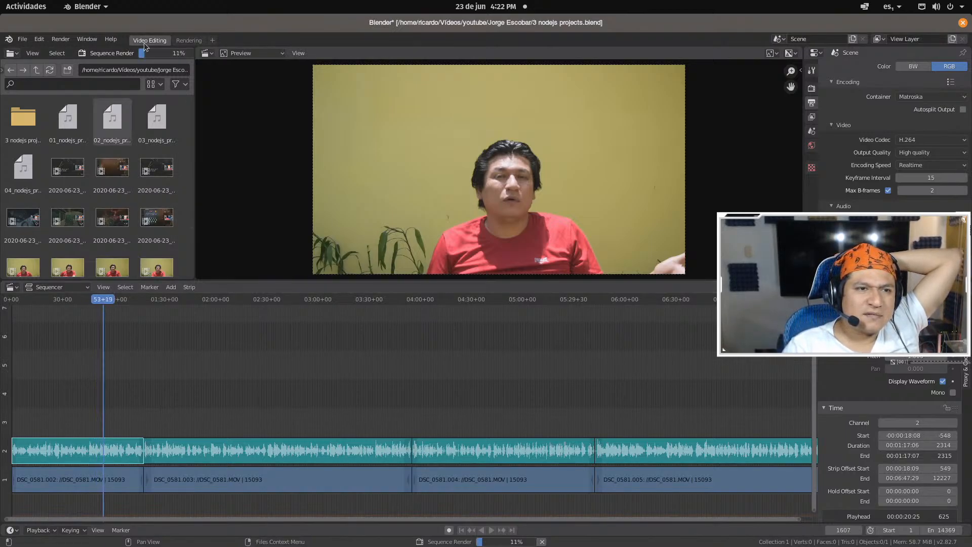
pyautogui.click(58, 40)
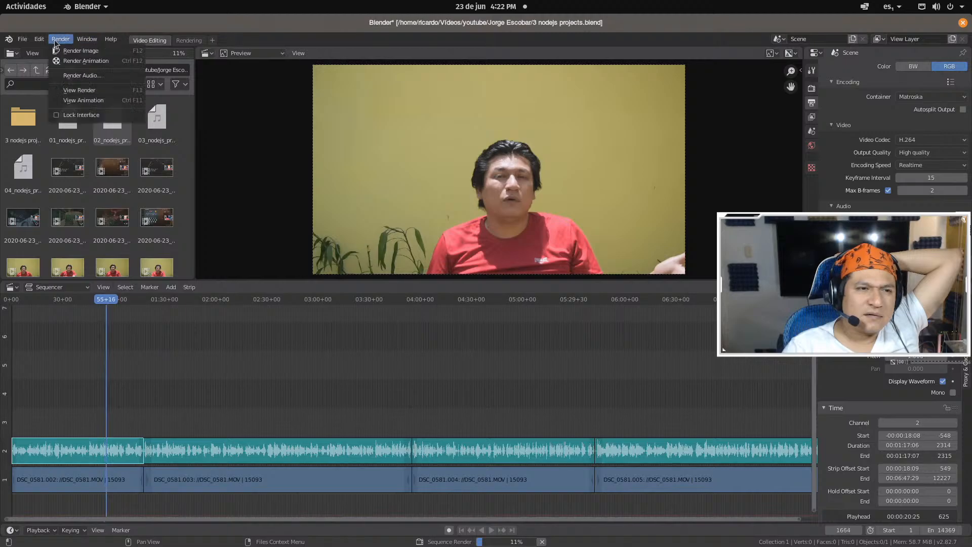
pyautogui.click(542, 542)
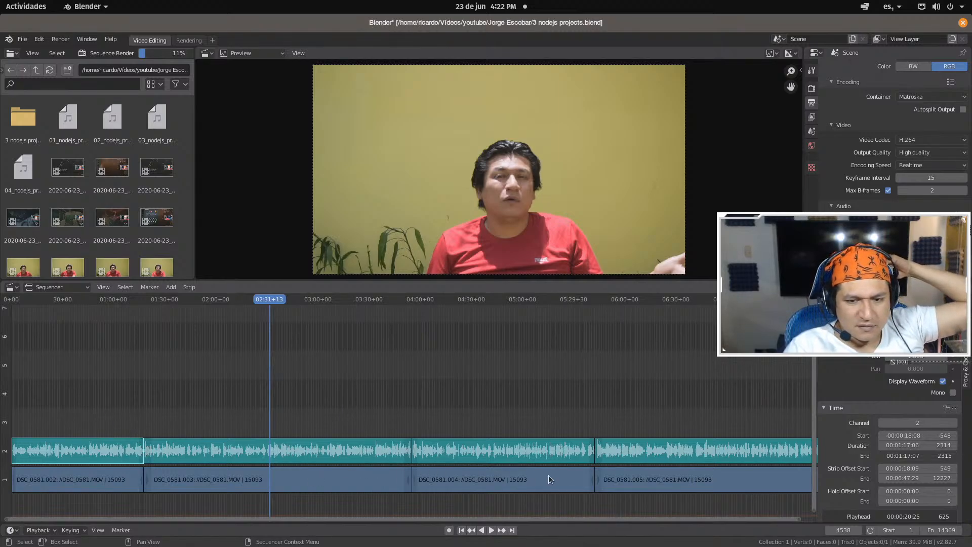
# Select all strips in the sequencer and slide them along the X axis so the first one begins at about 29 s
pyautogui.moveTo(76, 386); pyautogui.dragTo(793, 503)
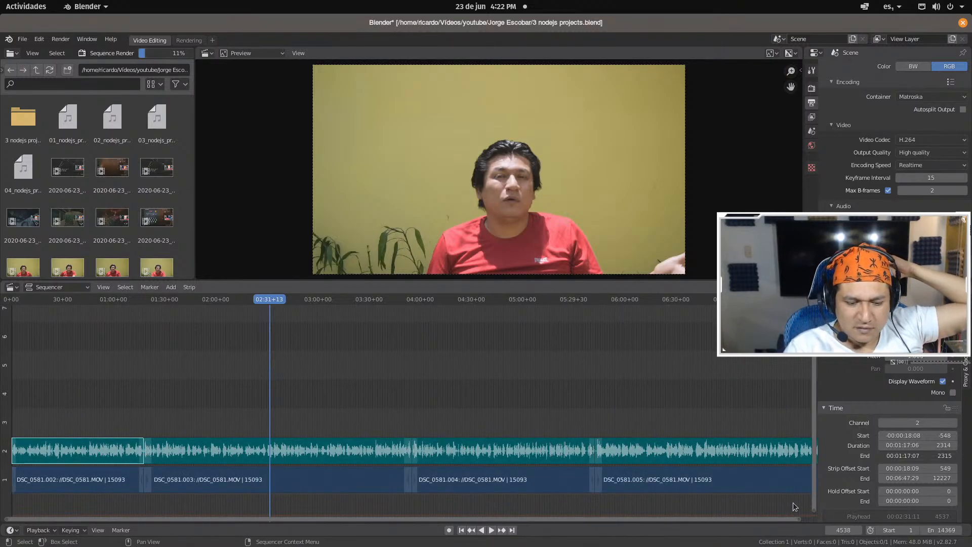
pyautogui.press('g')
pyautogui.press('x')
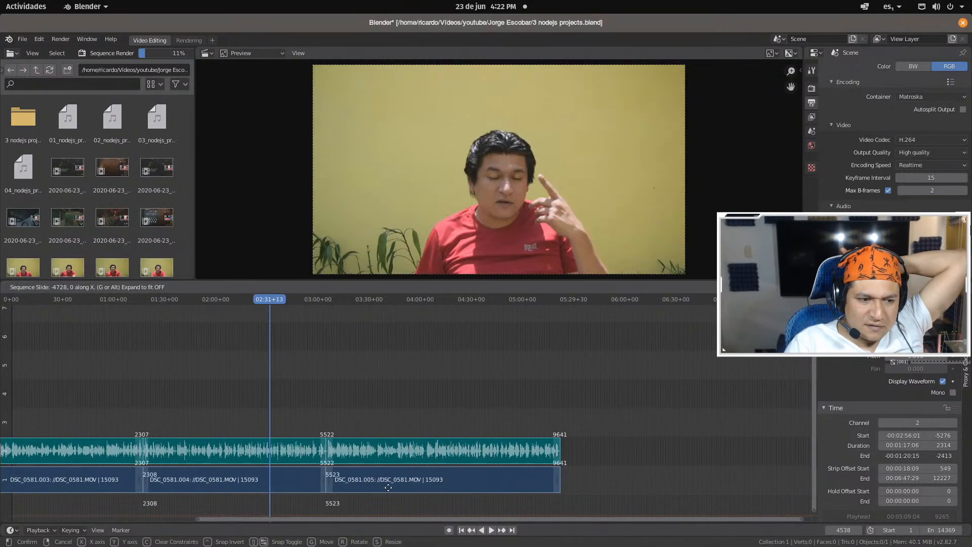
pyautogui.moveTo(427, 487); pyautogui.dragTo(33, 461)
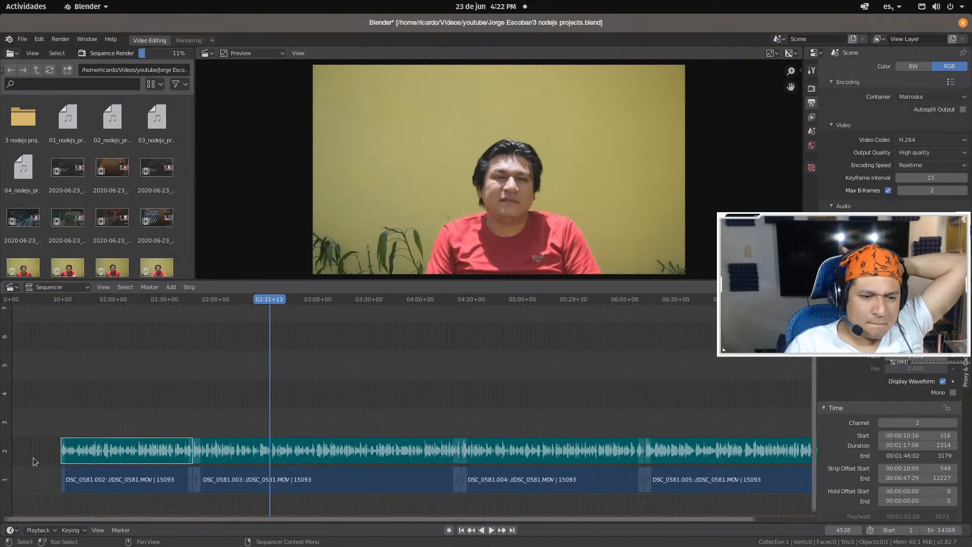
# Slide all selected strips earlier on the timeline so the first one begins at frame 1
pyautogui.scroll(8, 54, 469)
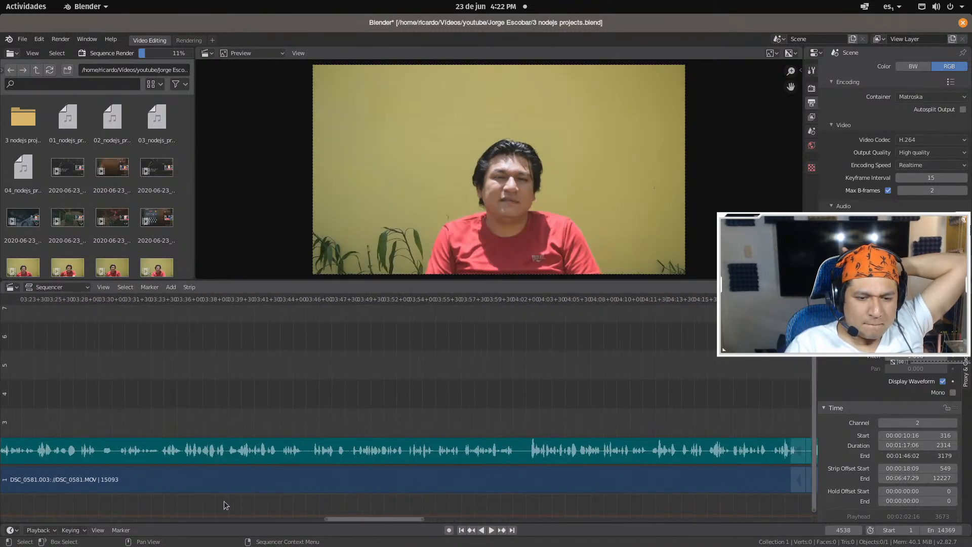
pyautogui.scroll(4, 395, 515)
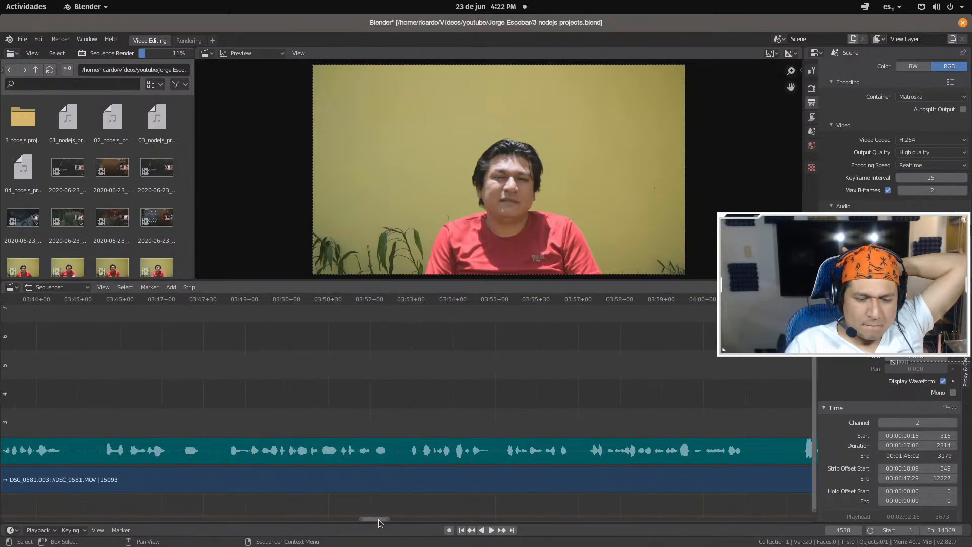
pyautogui.moveTo(378, 518); pyautogui.dragTo(52, 519)
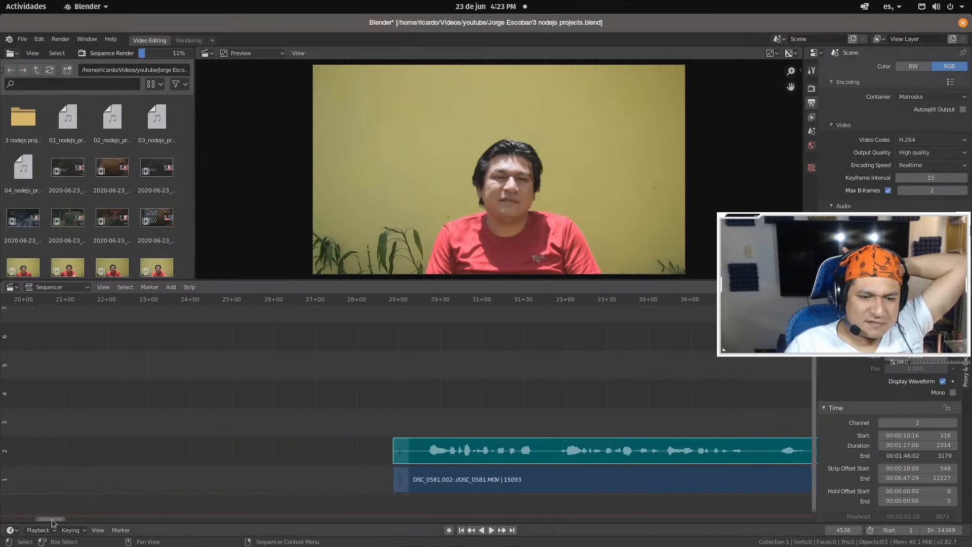
pyautogui.press('g')
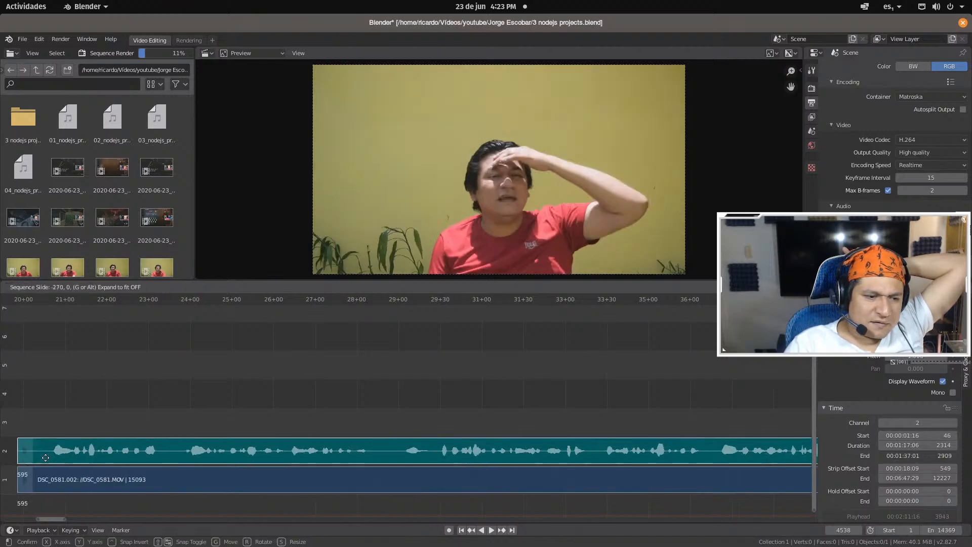
pyautogui.click(60, 508)
pyautogui.moveTo(54, 519); pyautogui.dragTo(36, 518)
pyautogui.scroll(-5, 137, 462)
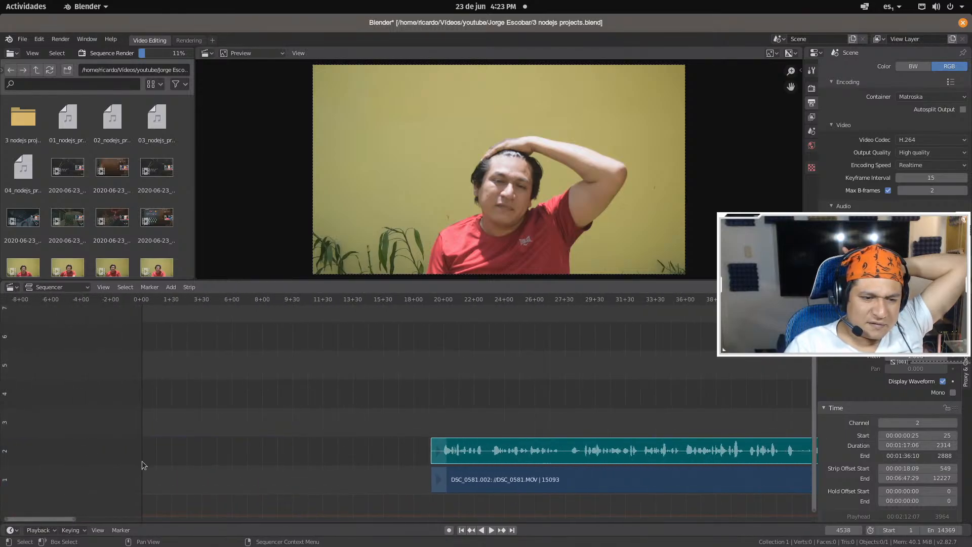
pyautogui.press('g')
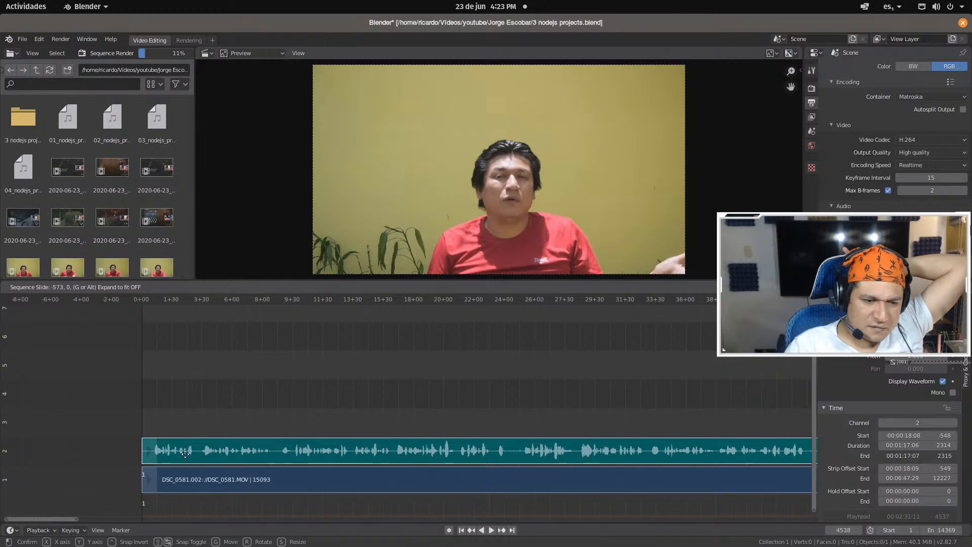
pyautogui.click(185, 455)
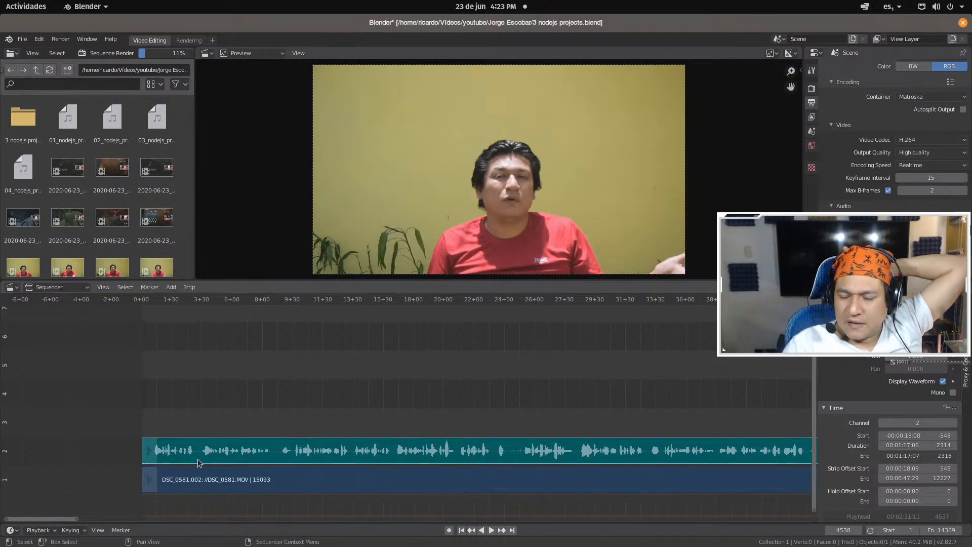
# Select the first audio strip and the video strip below it in turn to compare their timing properties
pyautogui.click(206, 407)
pyautogui.click(205, 447)
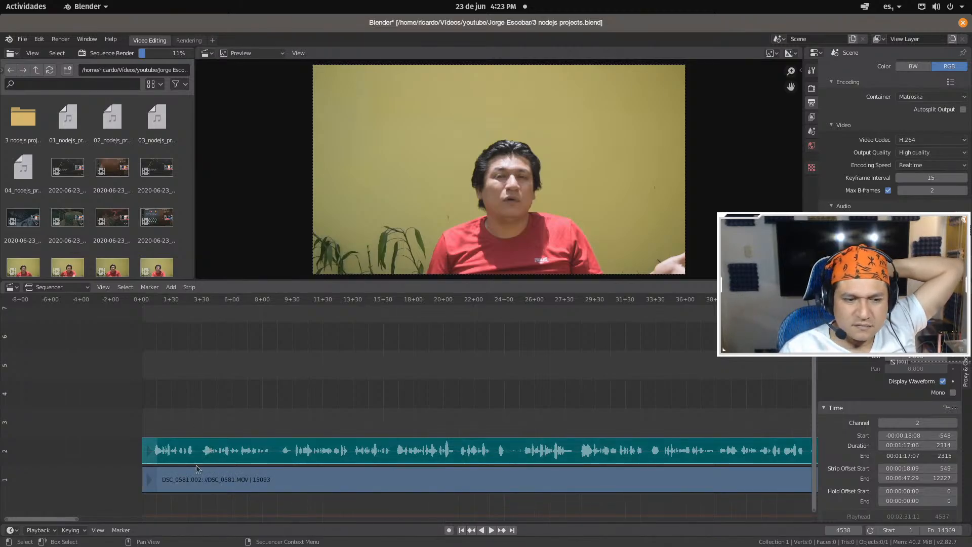
pyautogui.click(184, 486)
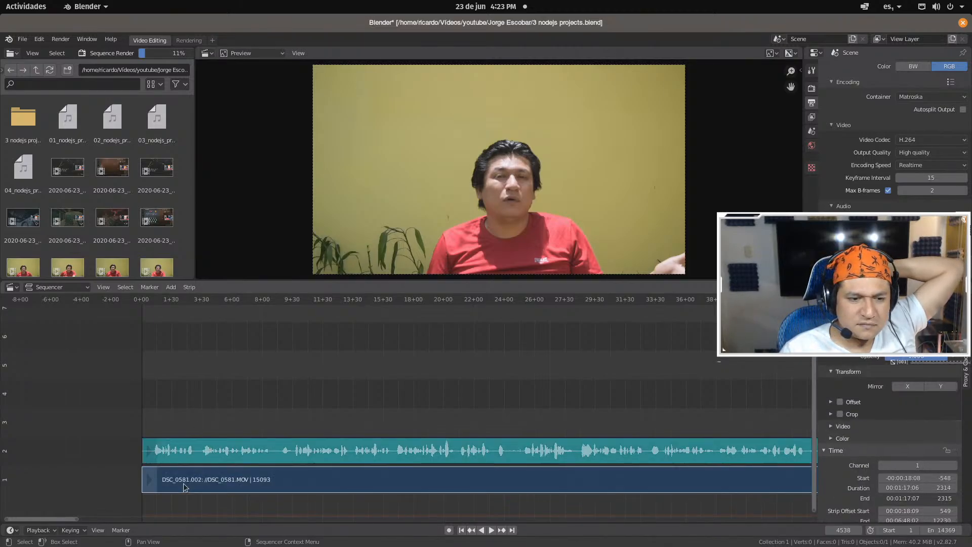
pyautogui.click(191, 446)
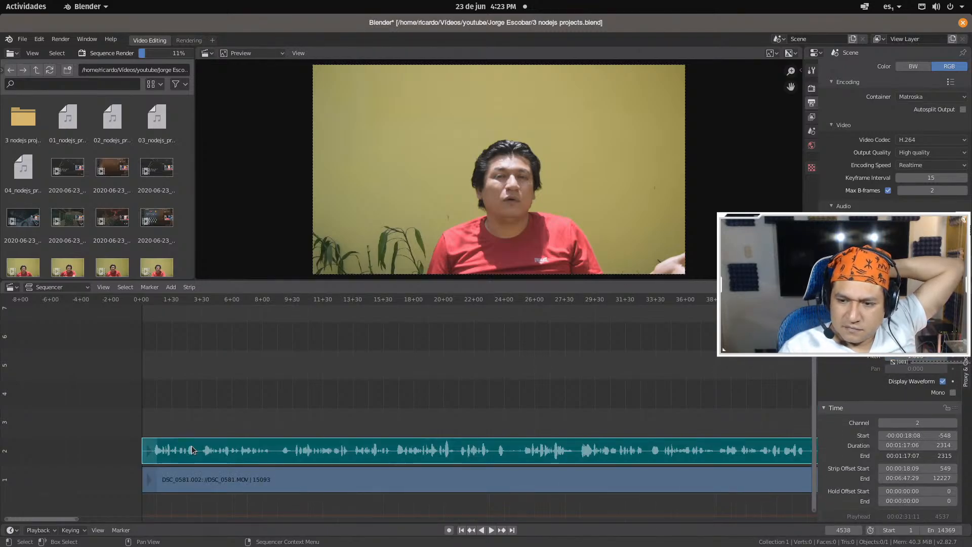
pyautogui.click(193, 479)
pyautogui.click(193, 451)
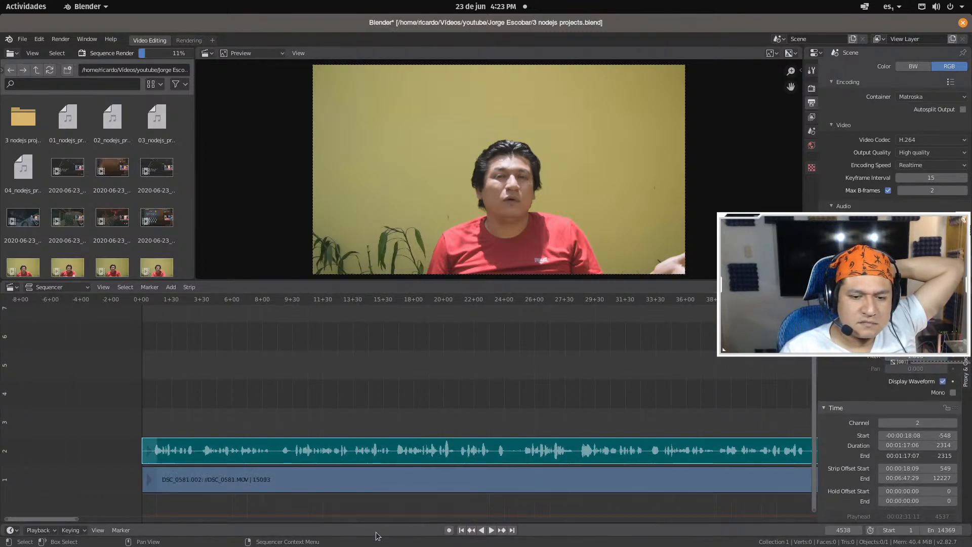
# Preview the sequence from its first frame for about 3 seconds, and save the project
pyautogui.click(490, 529)
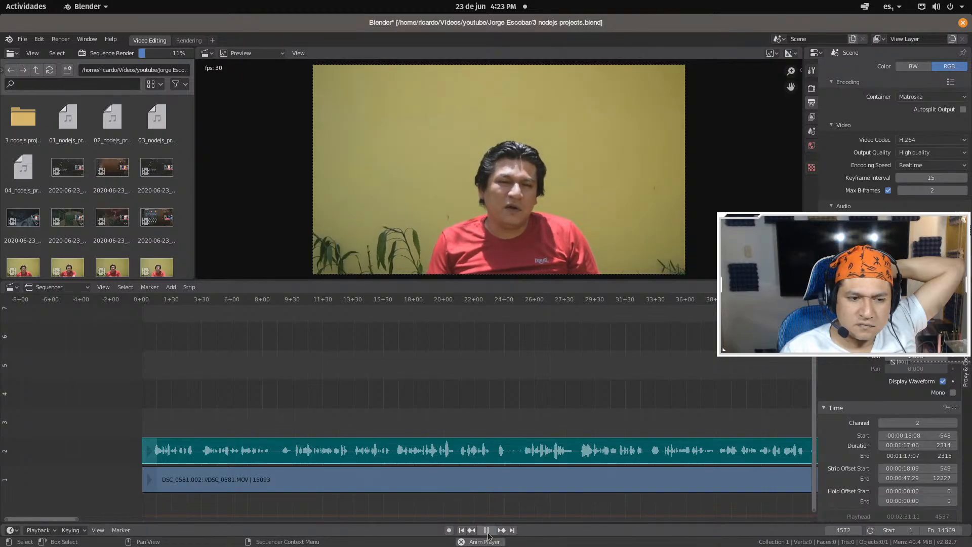
pyautogui.click(486, 529)
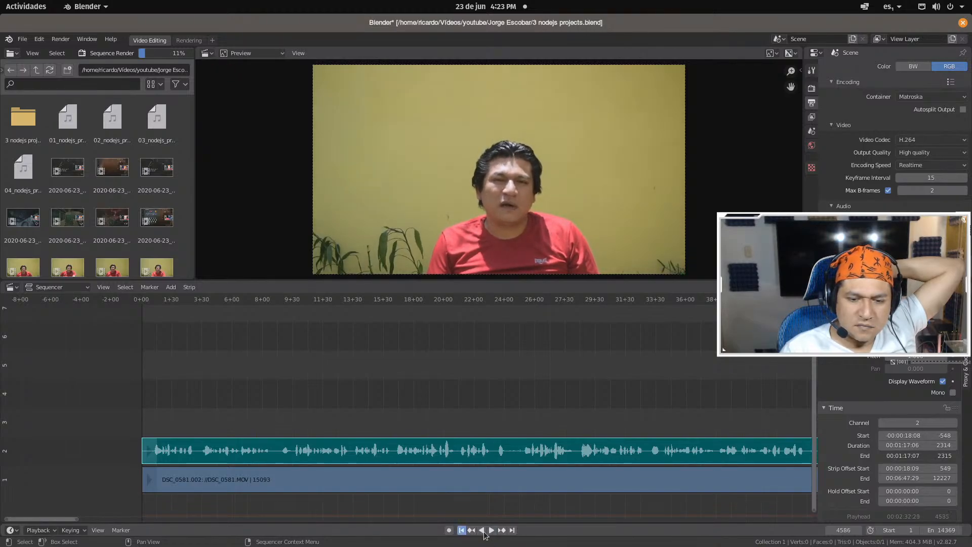
pyautogui.click(462, 529)
pyautogui.click(491, 529)
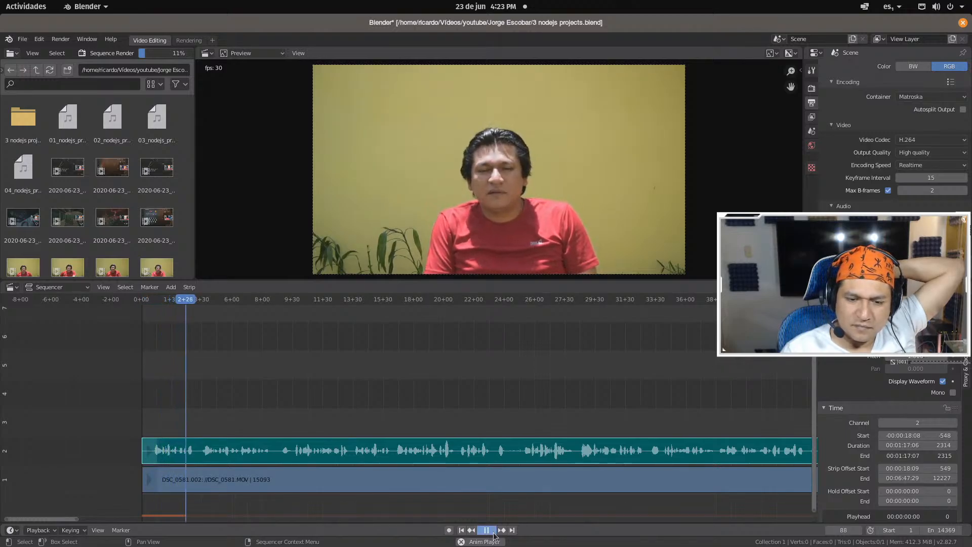
pyautogui.click(493, 532)
pyautogui.hotkey('ctrl', 's')
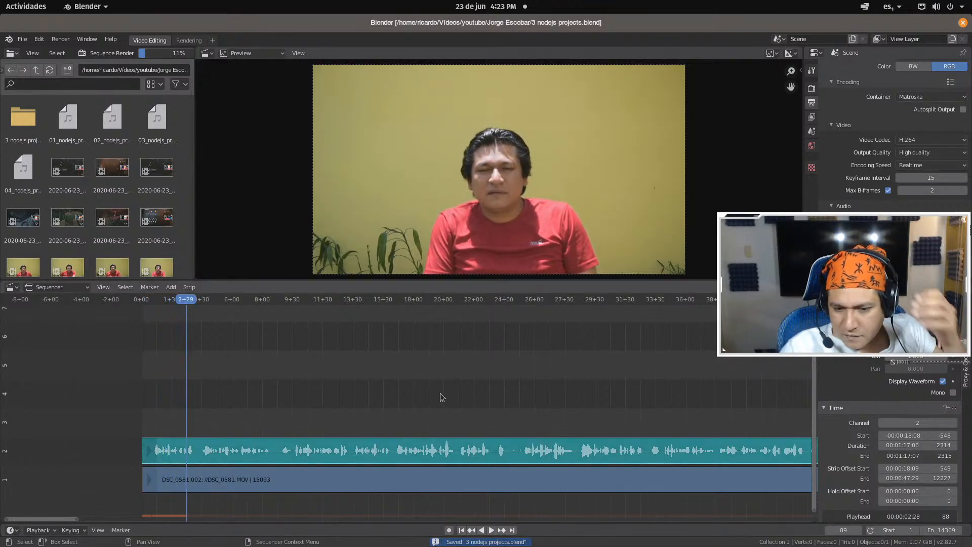
# Play the sequence from its start again and stop at about 4 seconds
pyautogui.click(461, 529)
pyautogui.click(491, 530)
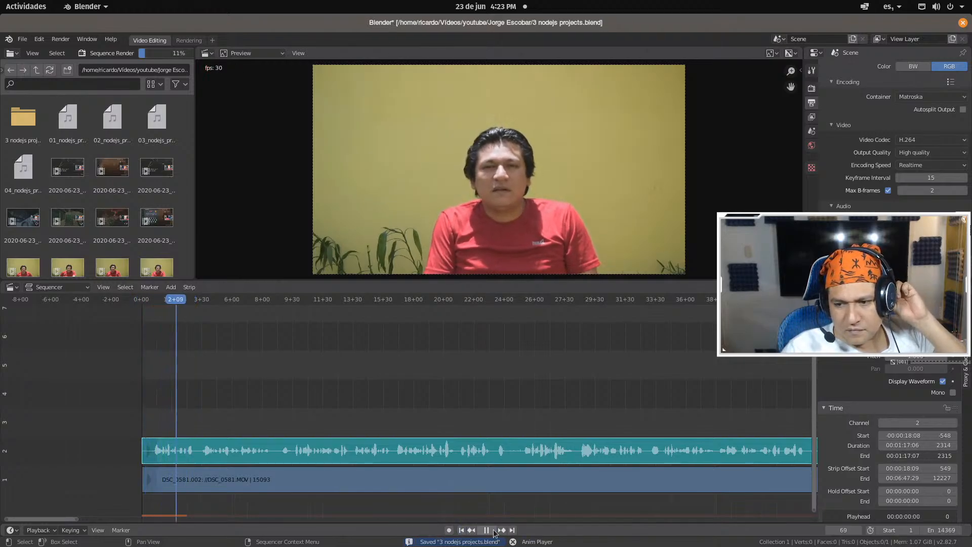
pyautogui.press('space')
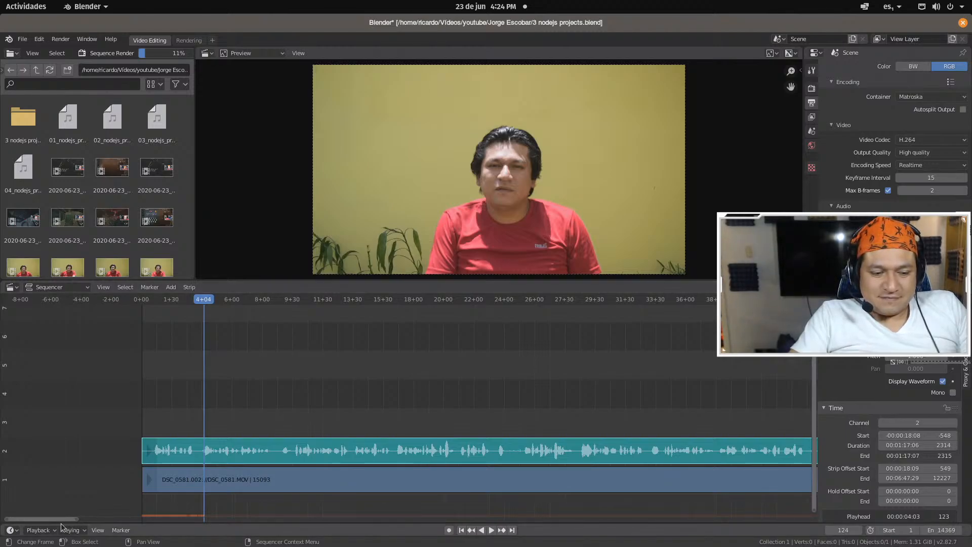
# Preview the sequence in short stretches from about 4 seconds to about 10 seconds
pyautogui.moveTo(60, 518); pyautogui.dragTo(797, 504)
pyautogui.moveTo(736, 502); pyautogui.dragTo(71, 460)
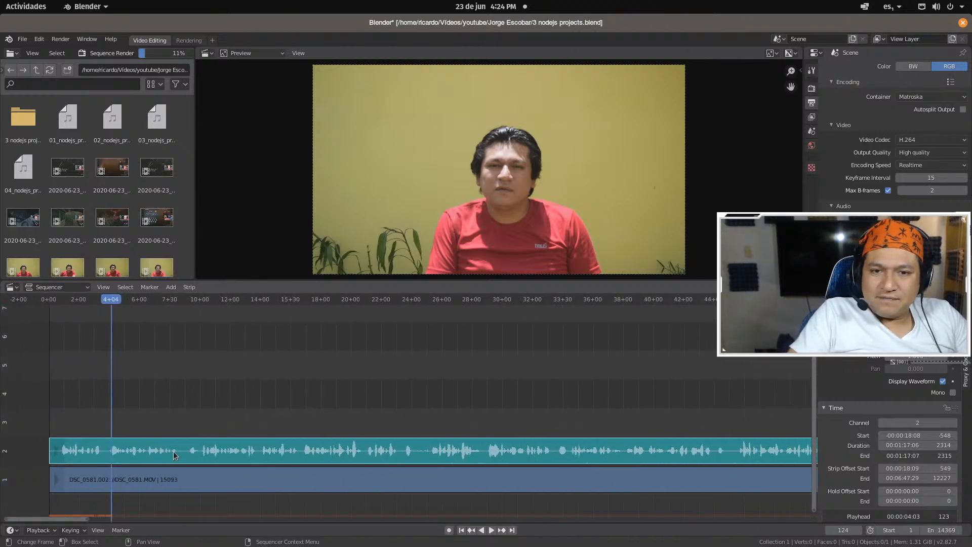
pyautogui.click(492, 531)
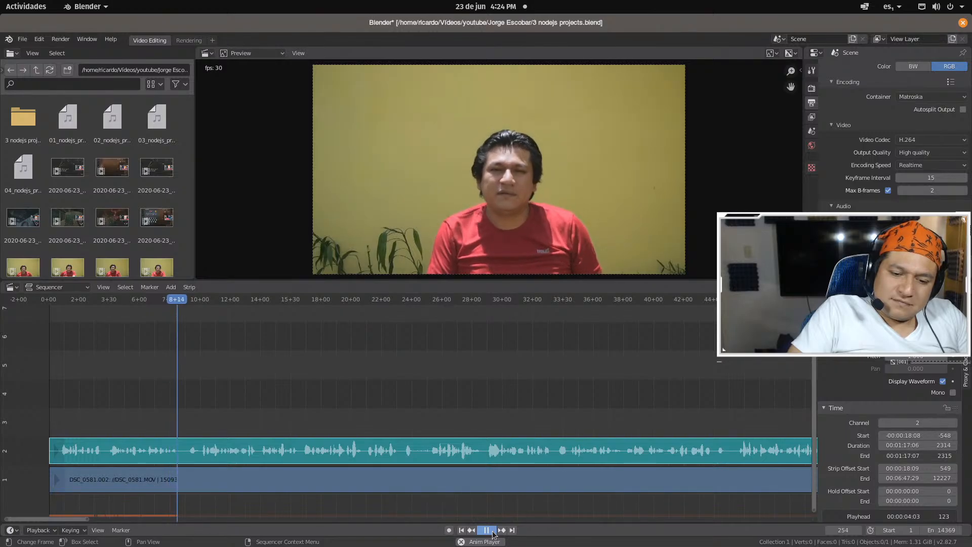
pyautogui.click(493, 532)
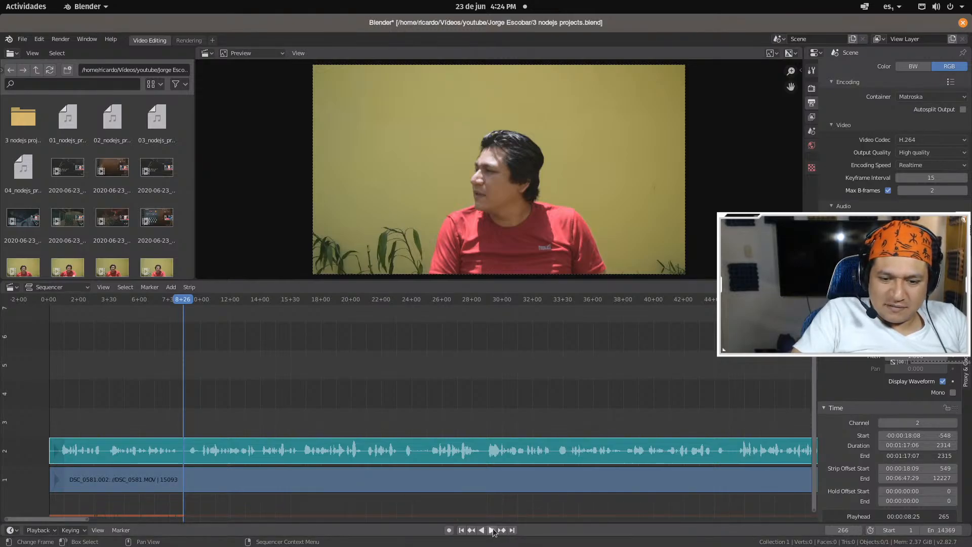
pyautogui.click(491, 530)
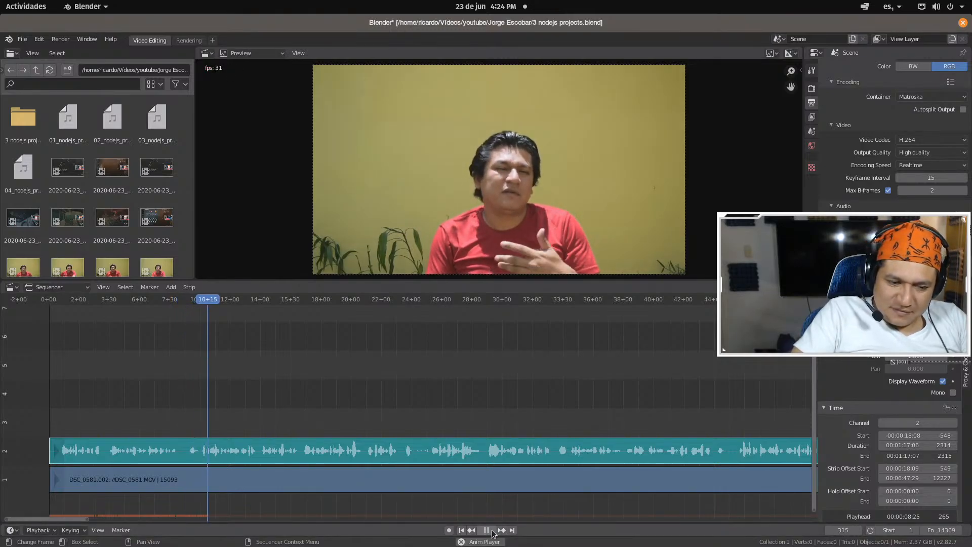
pyautogui.click(492, 530)
# Examine the junction between the first and second clips, selecting the first audio strip
pyautogui.moveTo(72, 519); pyautogui.dragTo(162, 519)
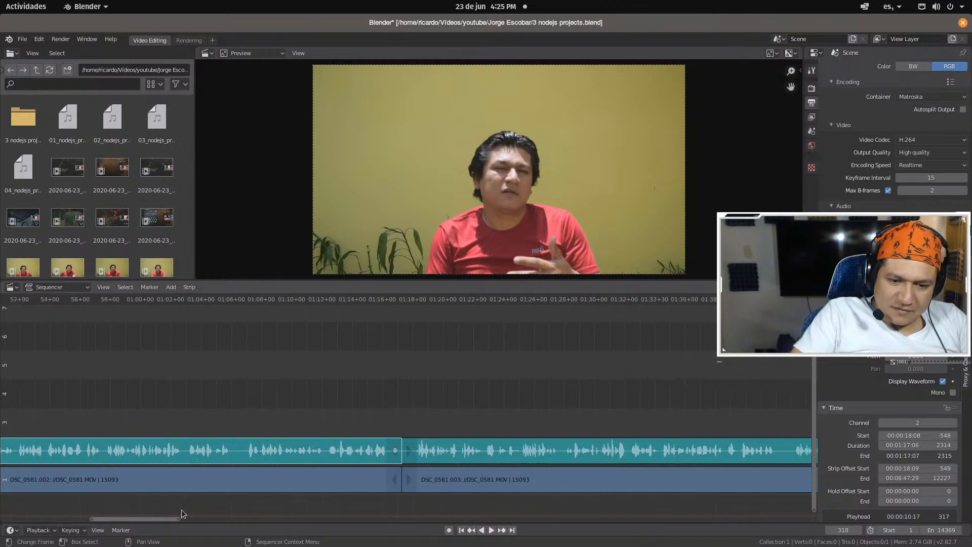
pyautogui.click(350, 448)
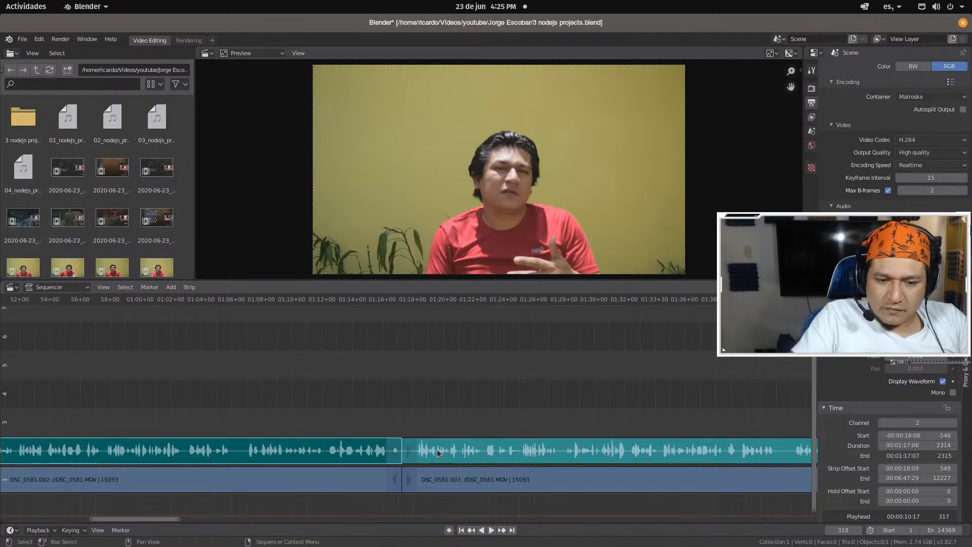
pyautogui.moveTo(156, 518); pyautogui.dragTo(74, 521)
# Switch to a blank document in the text editor and enter the first chapter line "0:00 Intro"
pyautogui.click(42, 5)
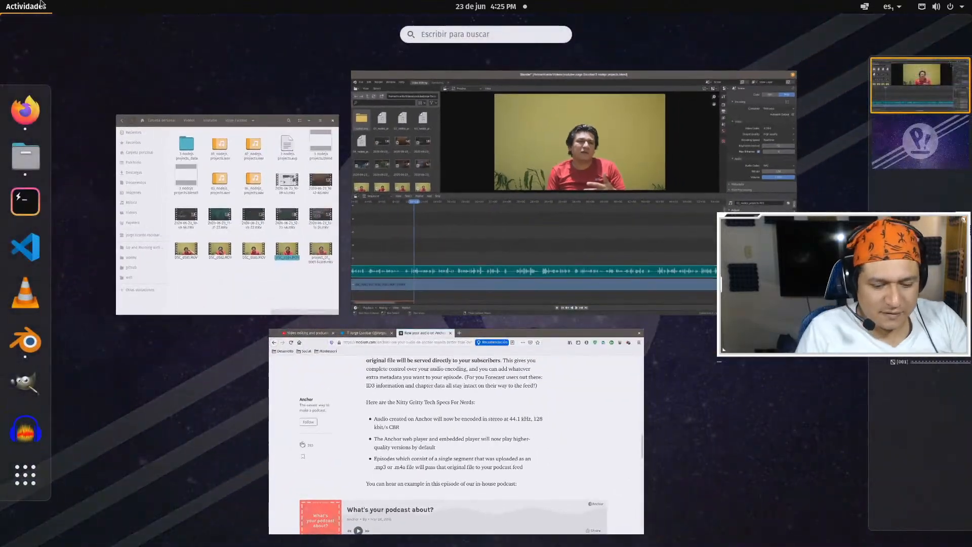
pyautogui.write('text')
pyautogui.press('Return')
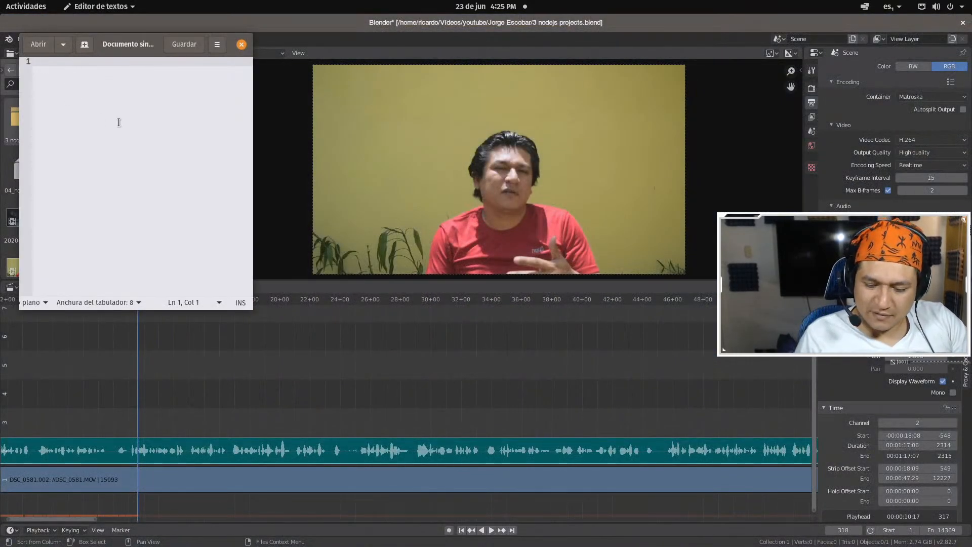
pyautogui.write('0:00')
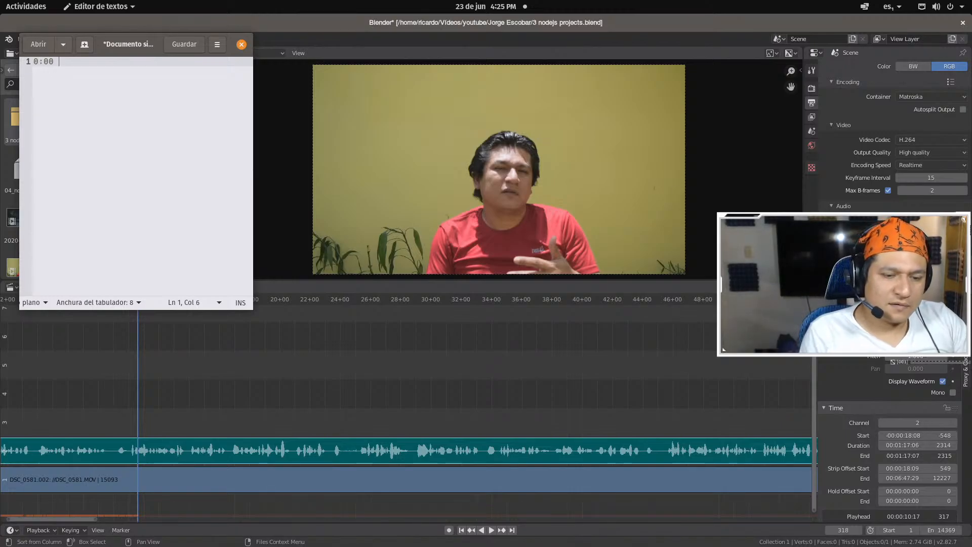
pyautogui.write(' Intro')
pyautogui.press('Return')
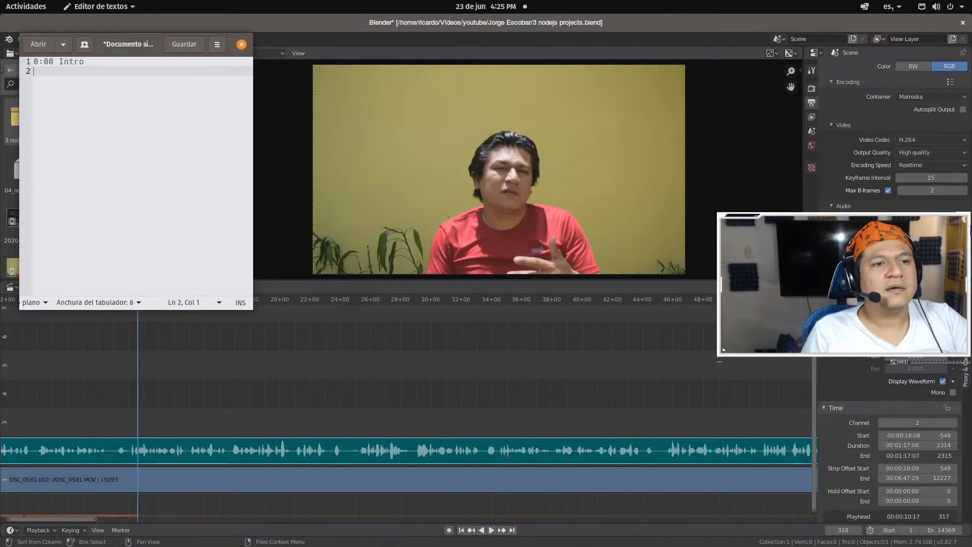
# Place Blender's playhead at the start of the second audio strip, and begin the text document's second line with 0:18
pyautogui.click(326, 42)
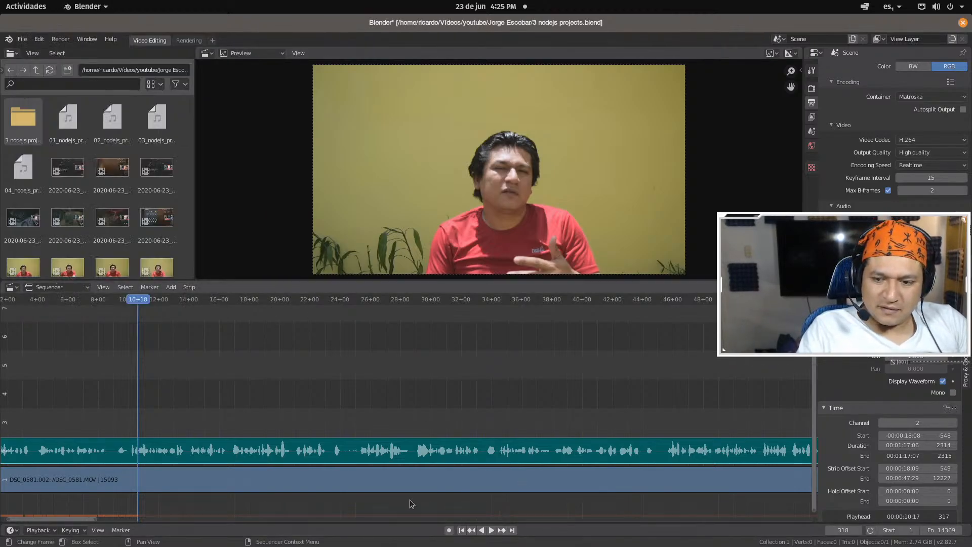
pyautogui.moveTo(78, 519); pyautogui.dragTo(164, 517)
pyautogui.click(426, 450)
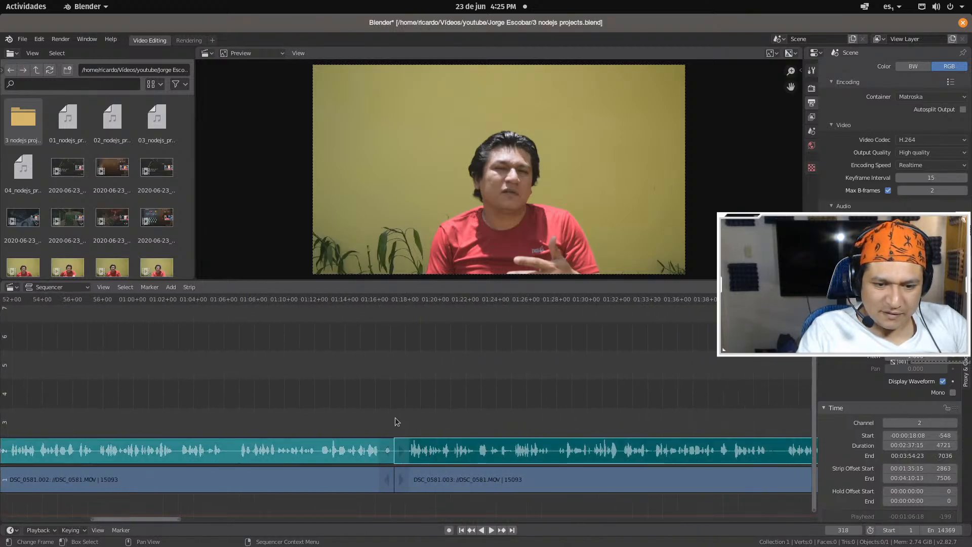
pyautogui.click(396, 298)
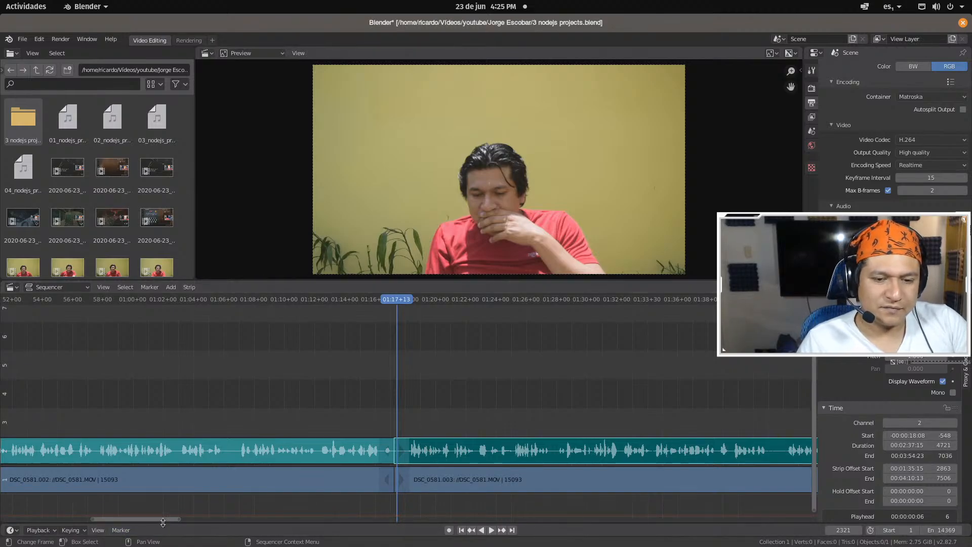
pyautogui.hotkey('alt', 'Tab')
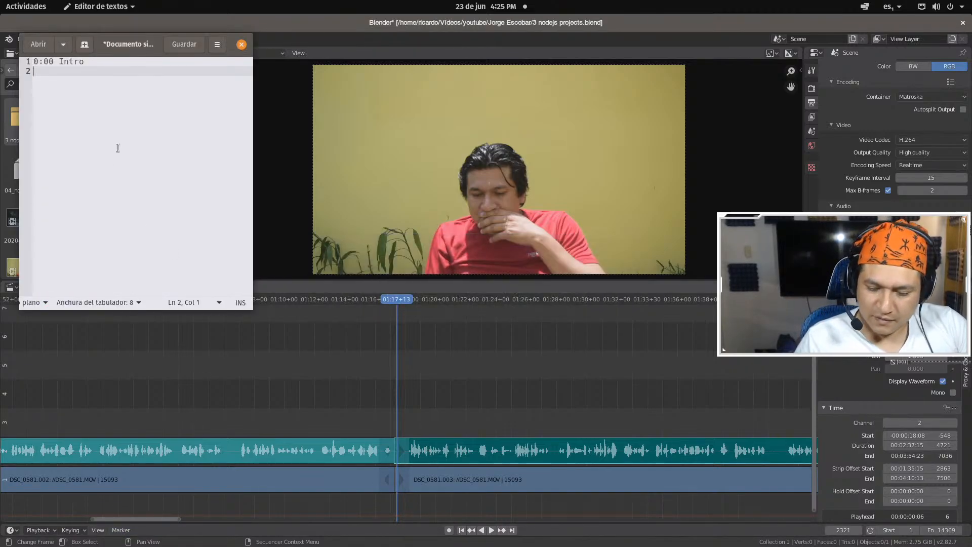
pyautogui.write('0:18')
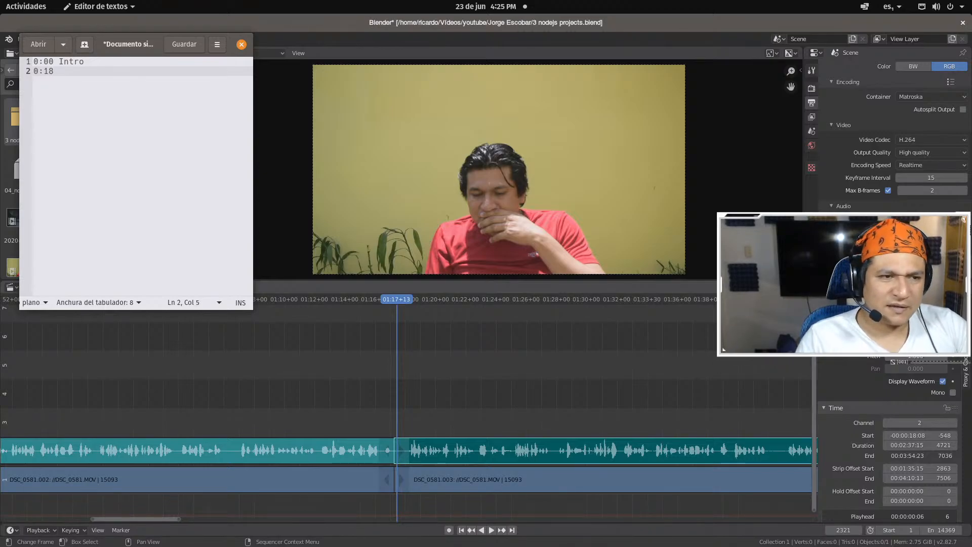
# Play about 10 seconds of the second clip in Blender, and complete the text document's 0:18 line with "Building an elementary school management system"
pyautogui.click(491, 530)
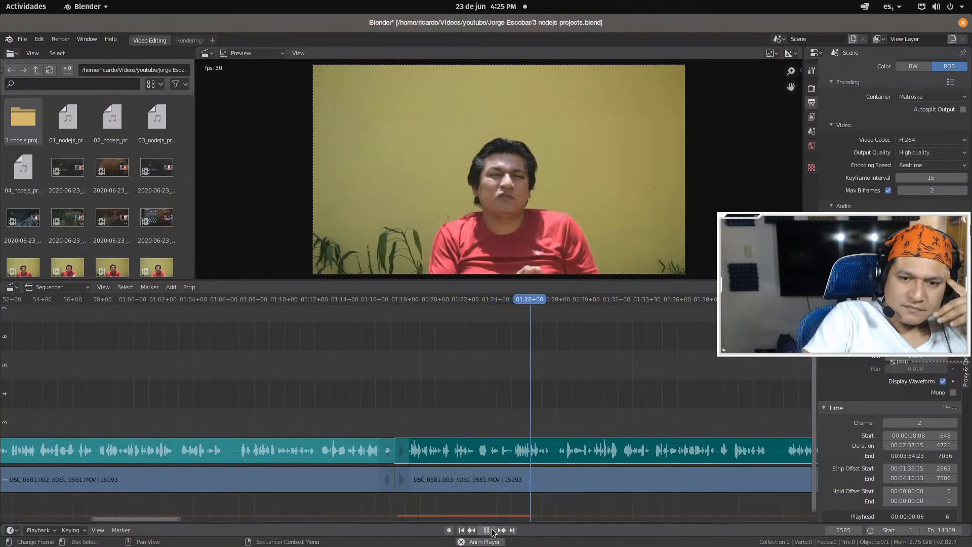
pyautogui.click(487, 530)
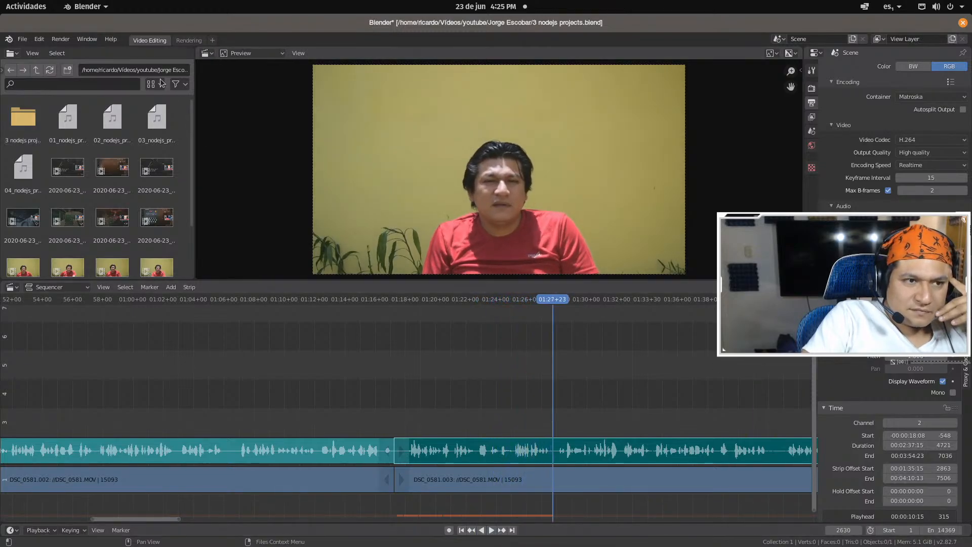
pyautogui.moveTo(6, 4)
pyautogui.click(130, 250)
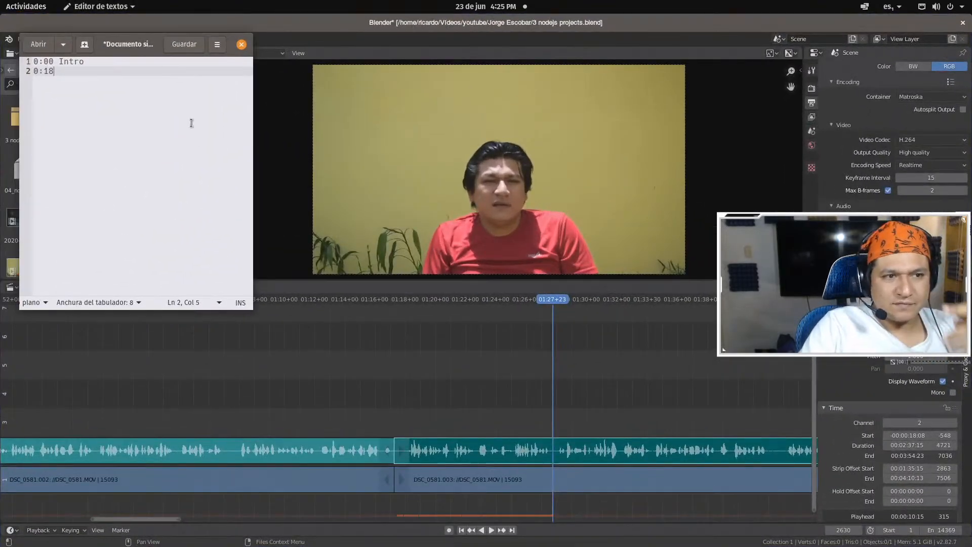
pyautogui.write('Bu')
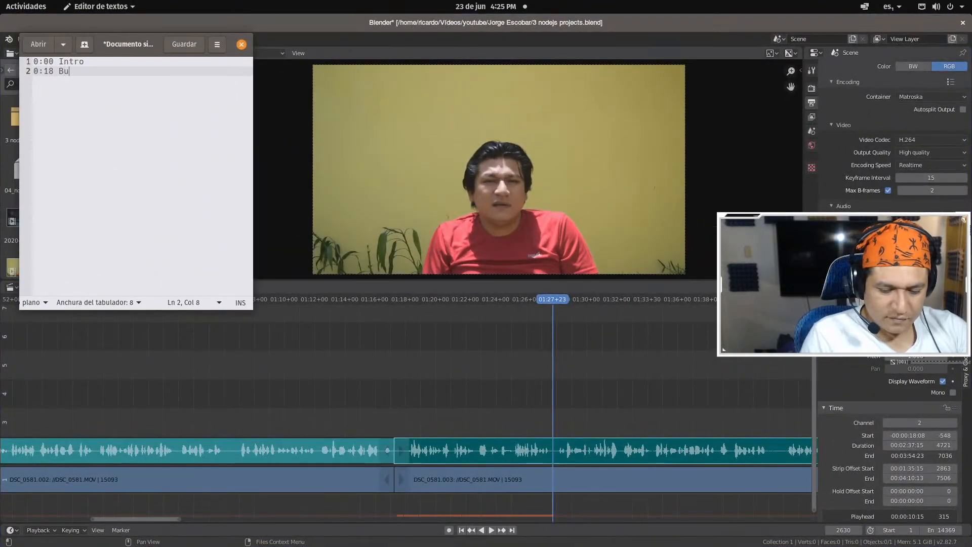
pyautogui.write('ilding an ')
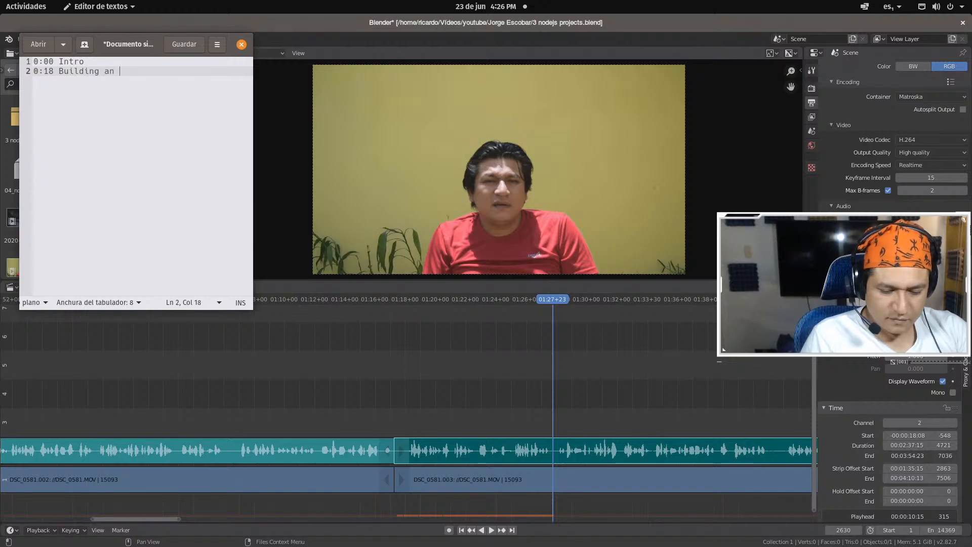
pyautogui.write('elementary ')
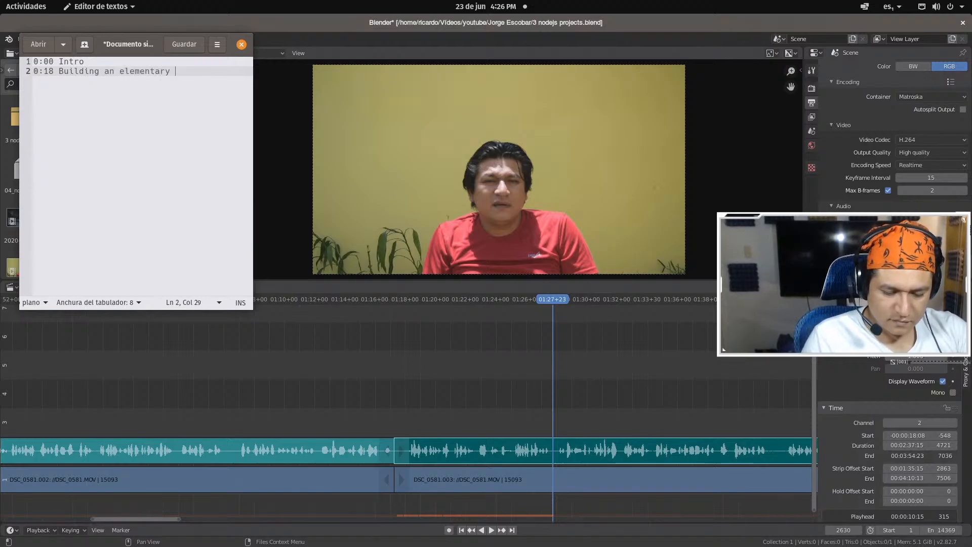
pyautogui.write('school ')
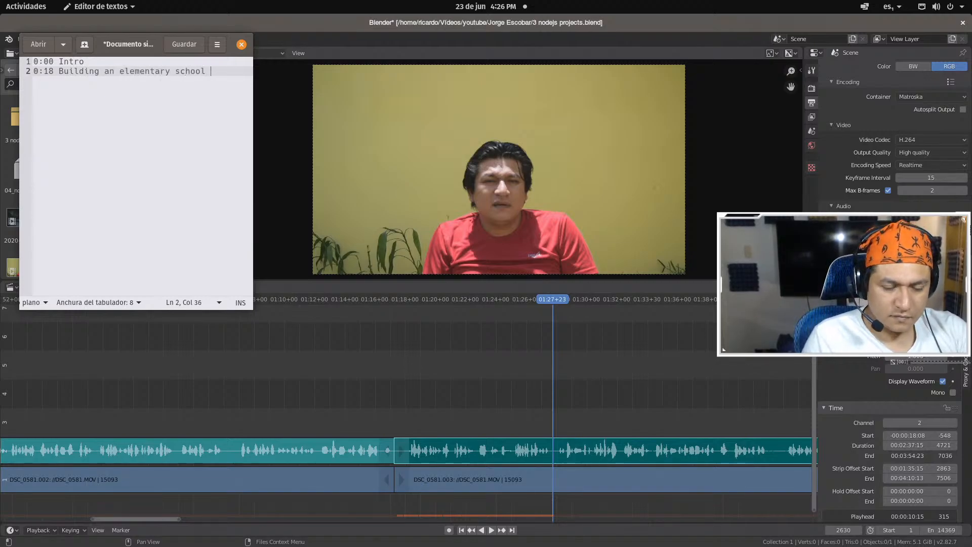
pyautogui.write('ma')
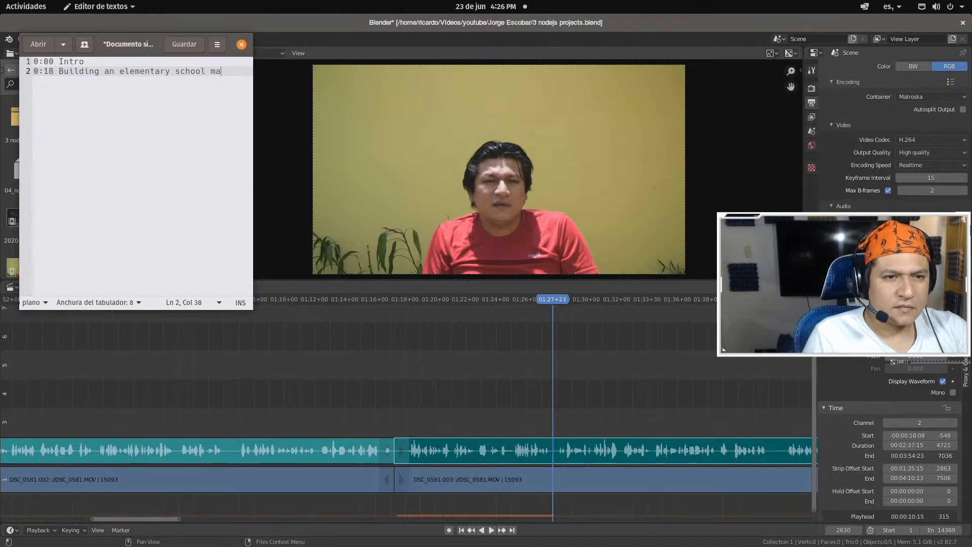
pyautogui.write('nagement ')
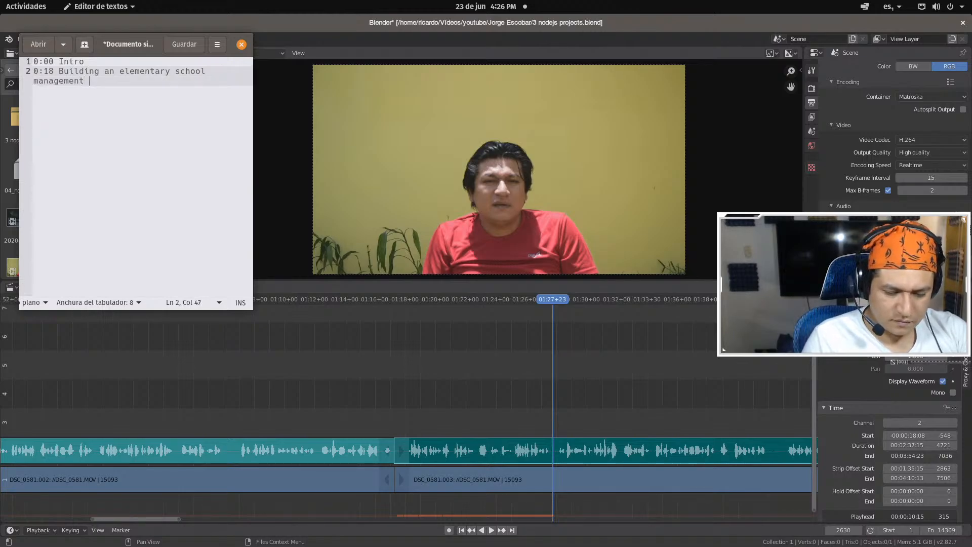
pyautogui.write('system')
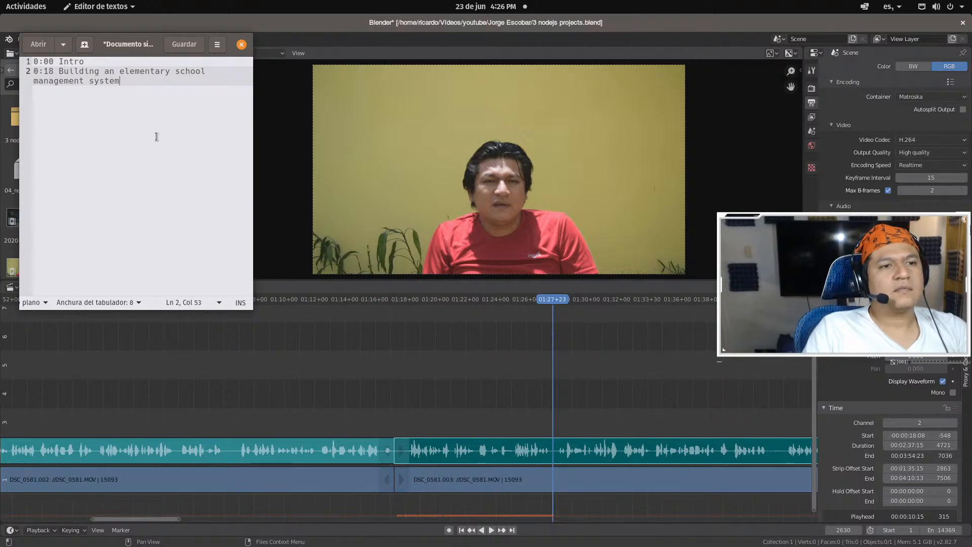
pyautogui.press('Return')
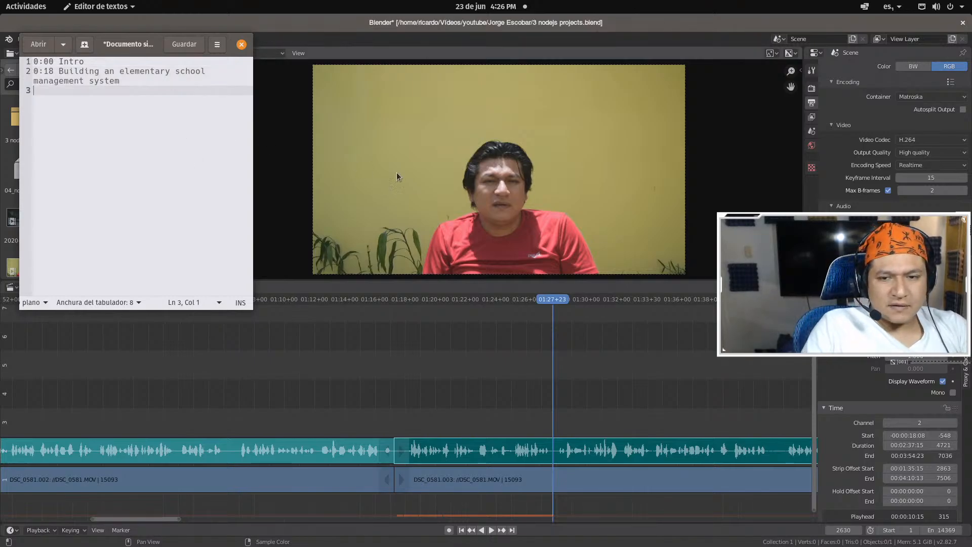
# Play the third clip in Blender from its beginning at about 3:55 and stop at about 4:08
pyautogui.click(149, 518)
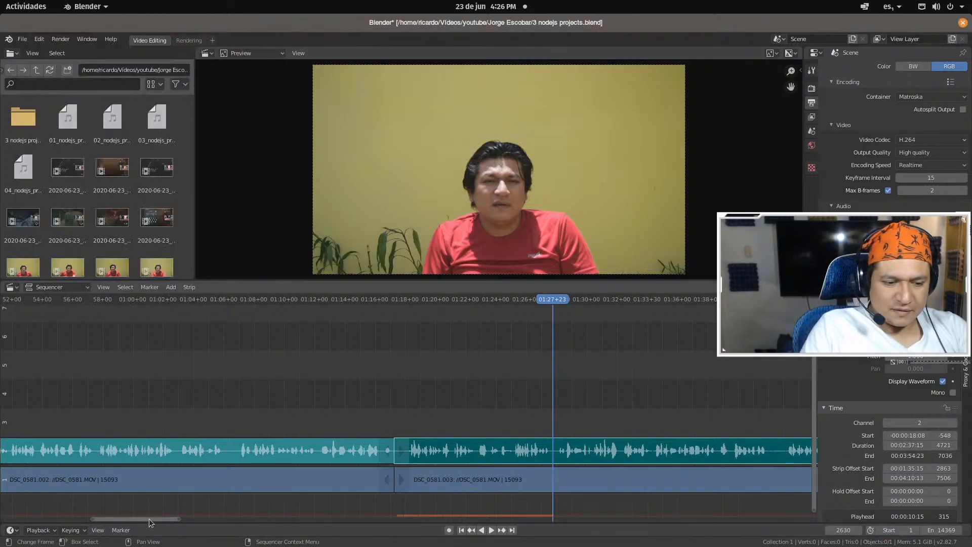
pyautogui.moveTo(149, 518); pyautogui.dragTo(422, 513)
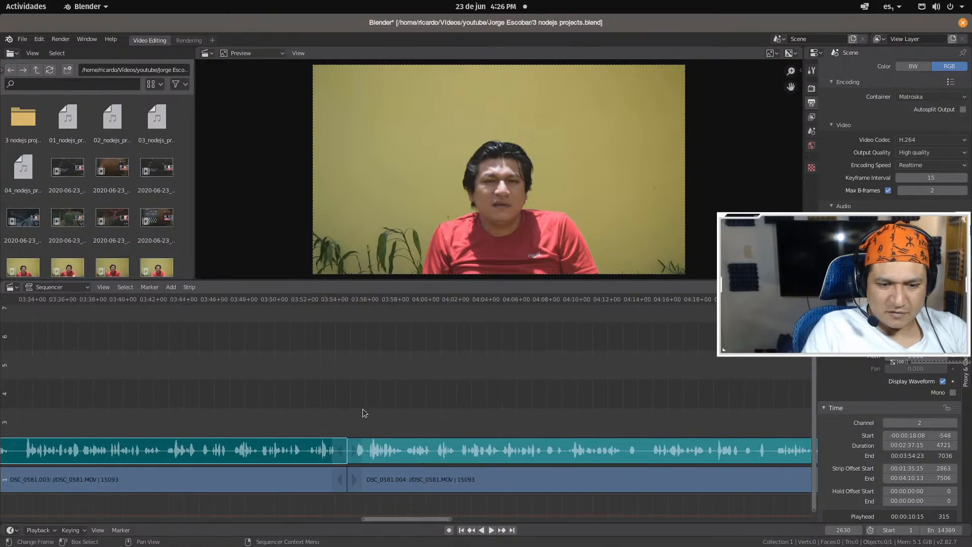
pyautogui.click(352, 300)
pyautogui.press('space')
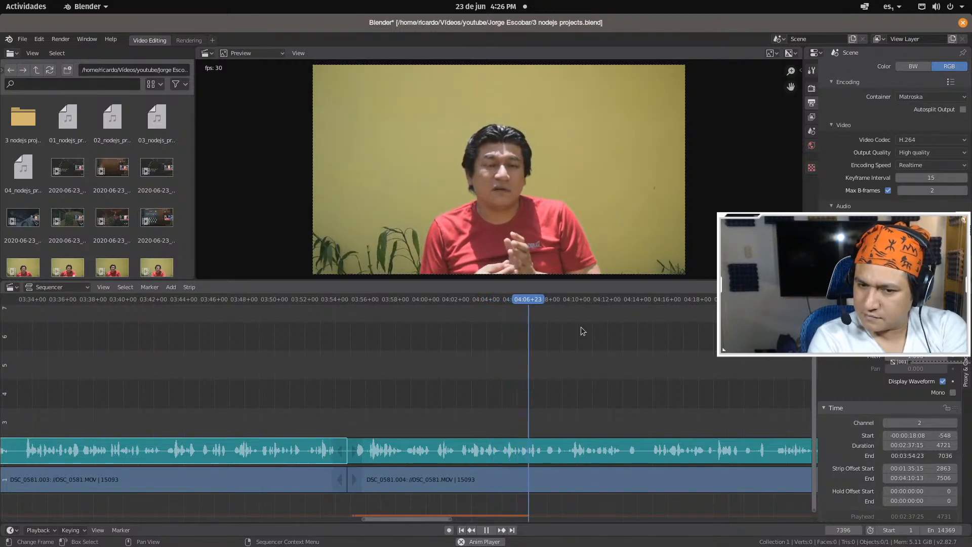
pyautogui.press('space')
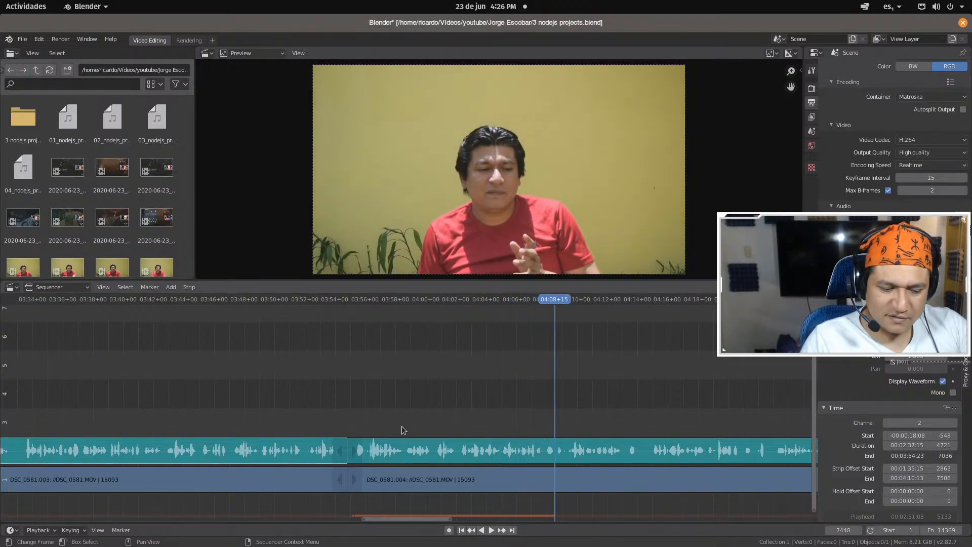
# Check the text editor's chapter list, and compare the timing properties of the second and third audio strips in Blender
pyautogui.hotkey('alt', 'Tab')
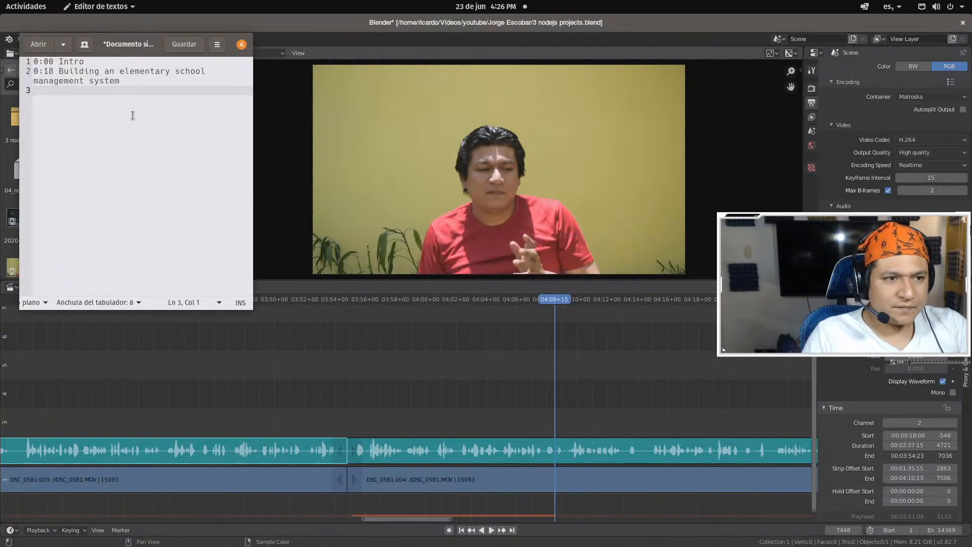
pyautogui.click(404, 448)
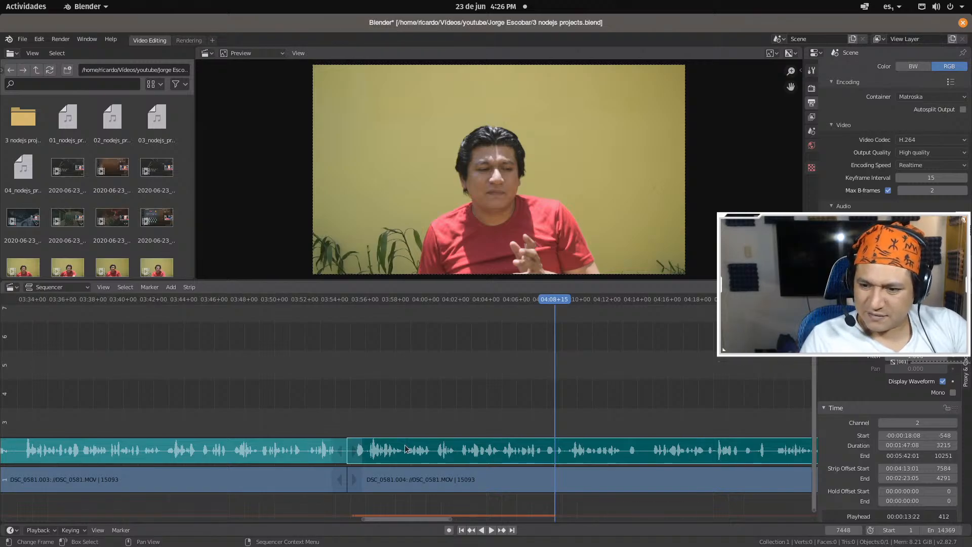
pyautogui.click(289, 447)
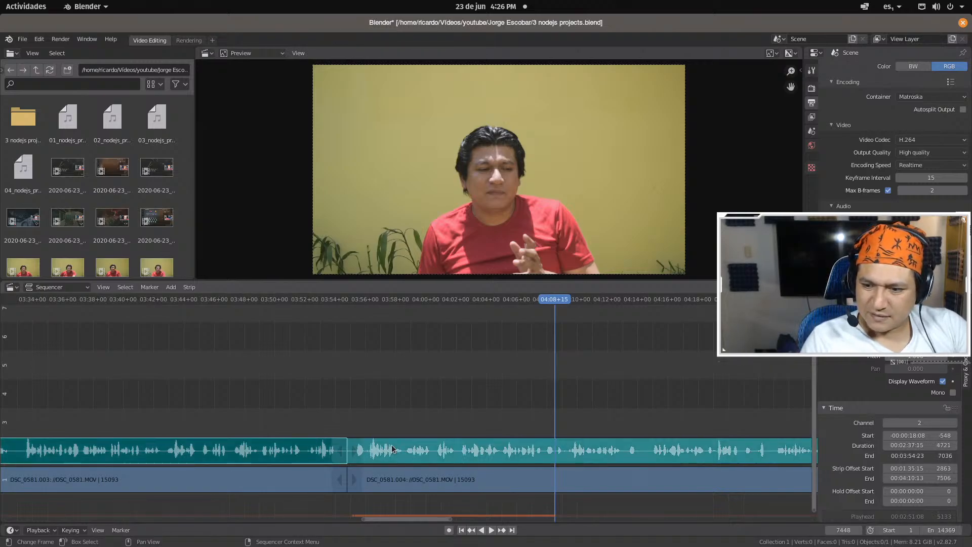
pyautogui.click(392, 448)
pyautogui.click(306, 448)
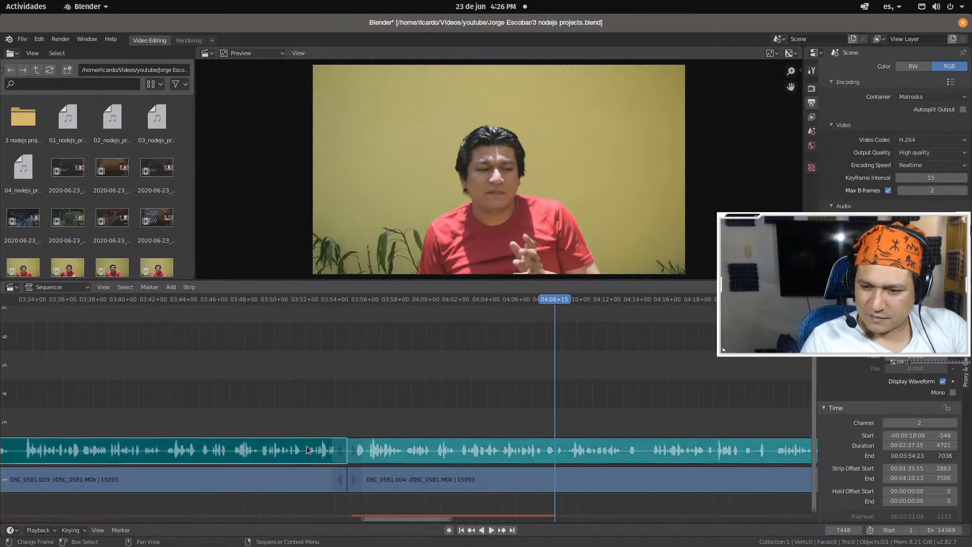
pyautogui.click(421, 449)
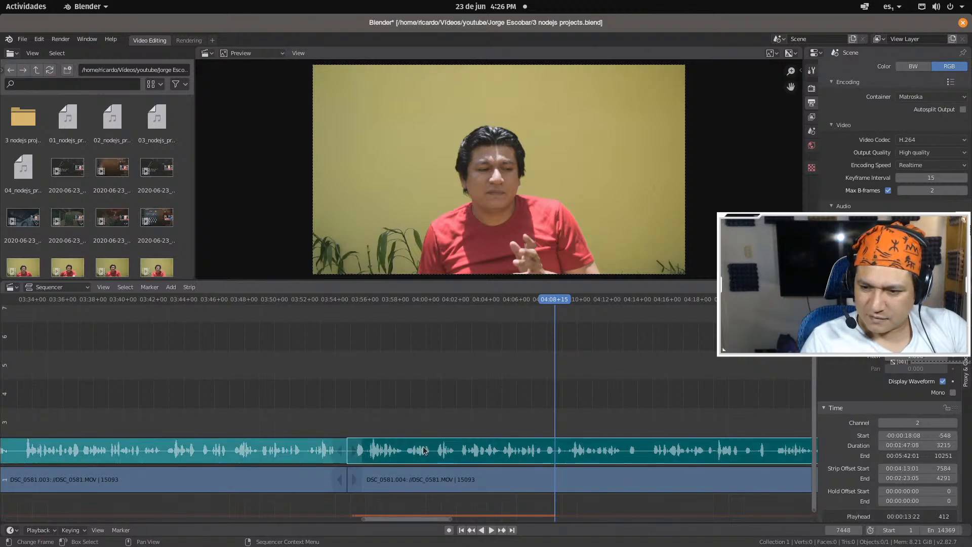
# Save the Blender project, and place the playhead at the start of the DSC_0581.004 strip at about 3:54+24
pyautogui.hotkey('ctrl', 's')
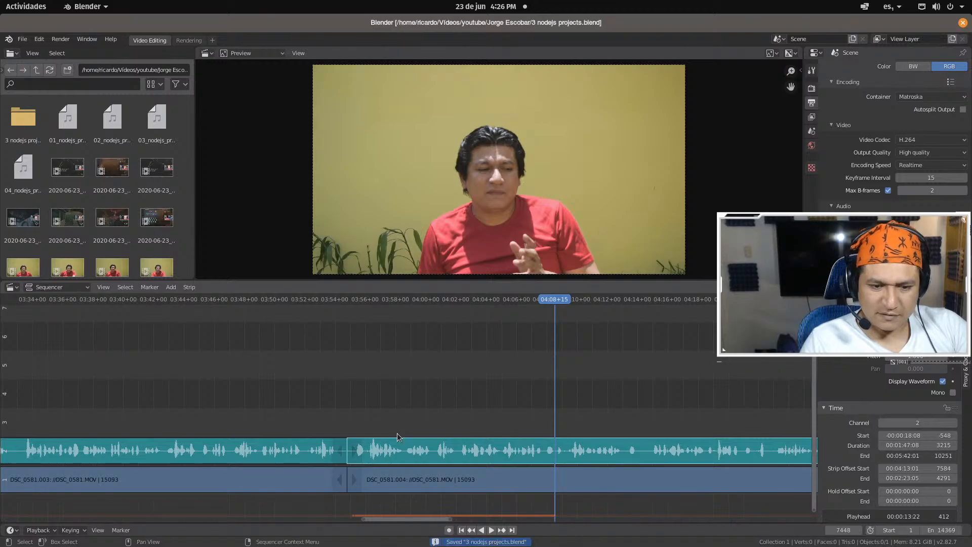
pyautogui.click(377, 480)
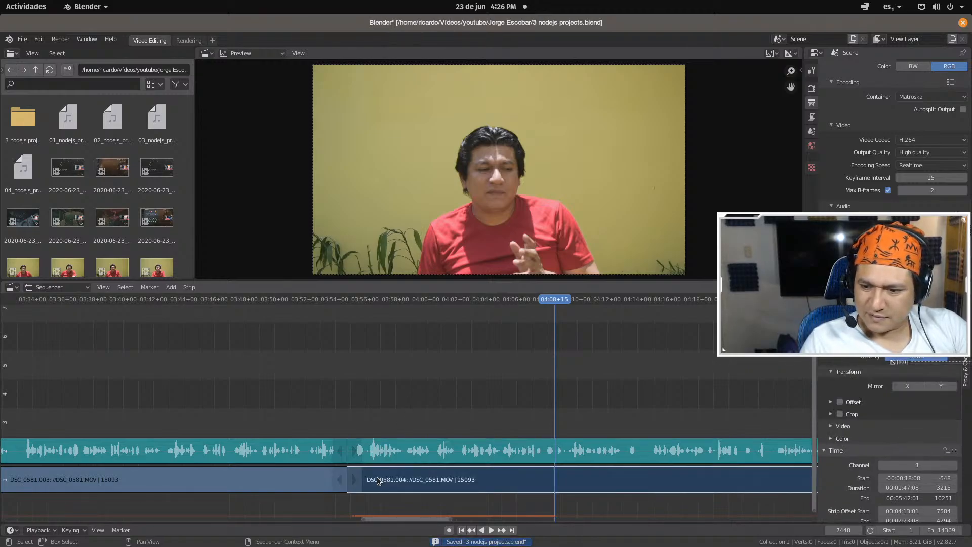
pyautogui.click(306, 480)
pyautogui.click(364, 478)
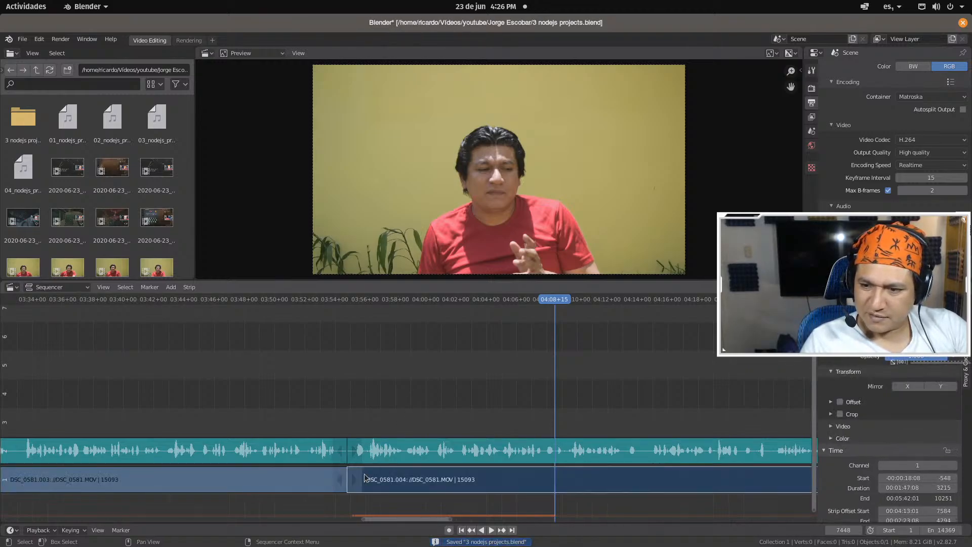
pyautogui.click(348, 302)
pyautogui.hotkey('shift', 'ctrl', 'space')
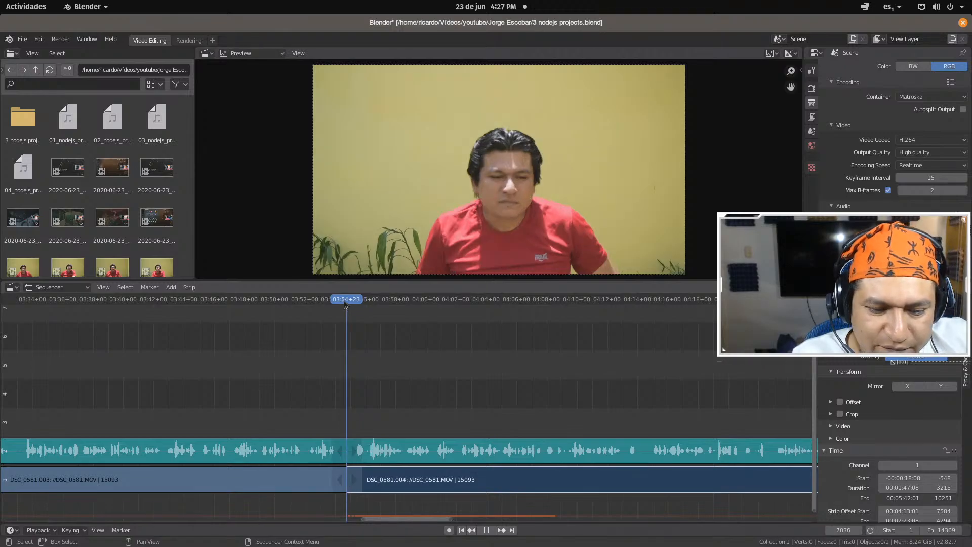
pyautogui.click(346, 300)
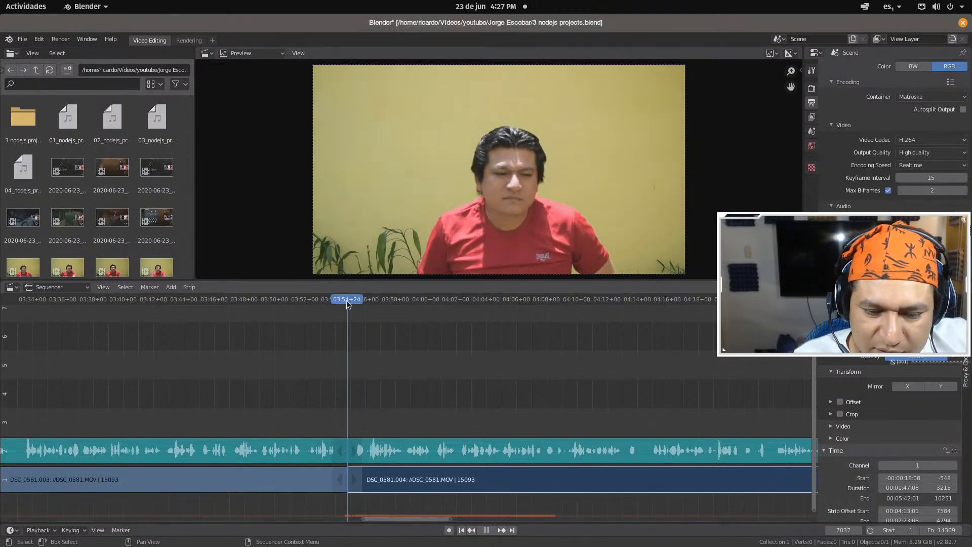
pyautogui.press('space')
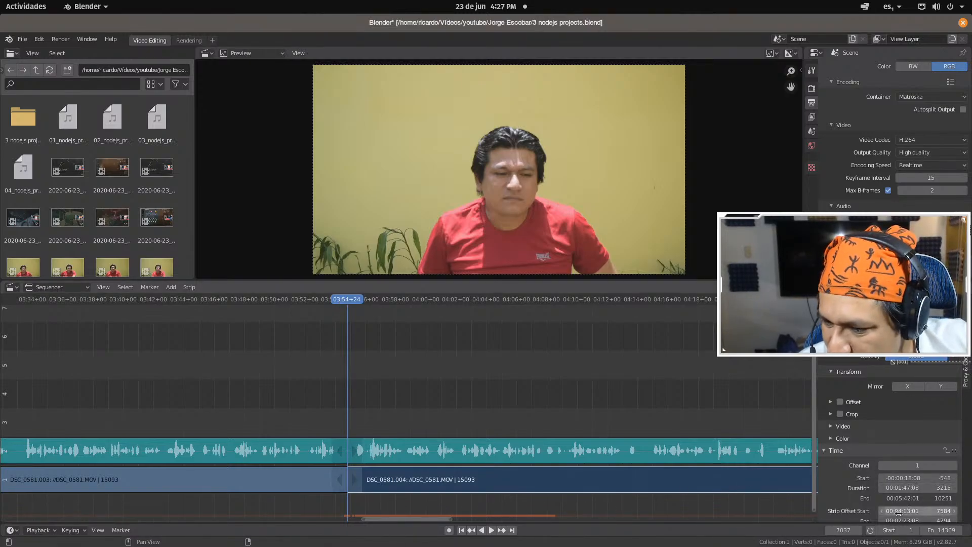
# Check the timing properties of the third and first audio strips with the whole sequence in view
pyautogui.click(606, 453)
pyautogui.scroll(-2, 455, 453)
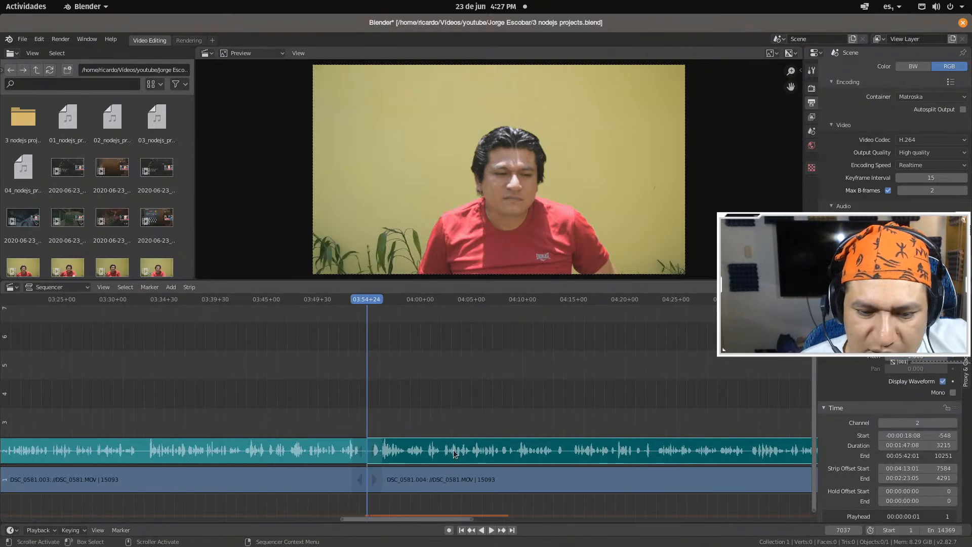
pyautogui.scroll(-6, 454, 452)
pyautogui.scroll(-3, 454, 448)
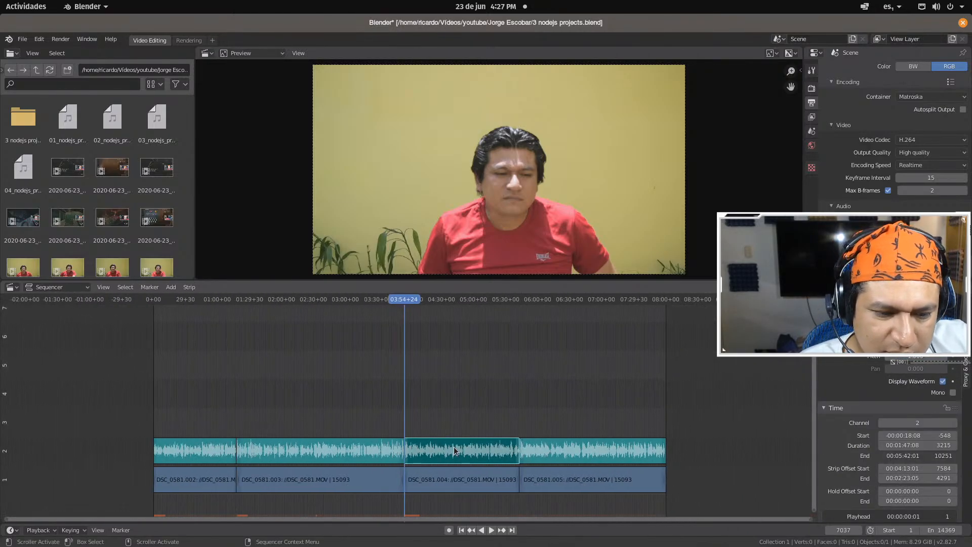
pyautogui.click(190, 451)
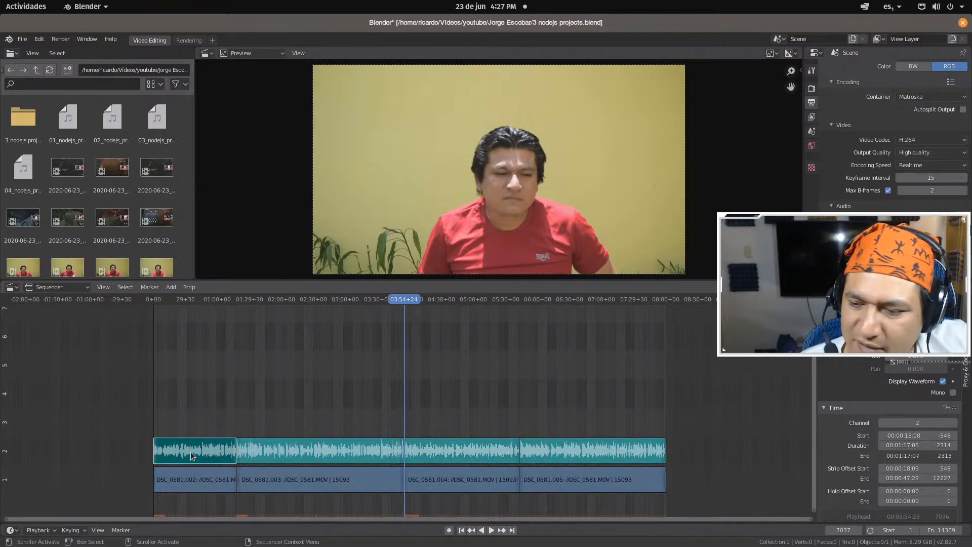
# Play around the boundary between the first and second strips, and stop with the playhead at about 1:18
pyautogui.click(240, 298)
pyautogui.press('space')
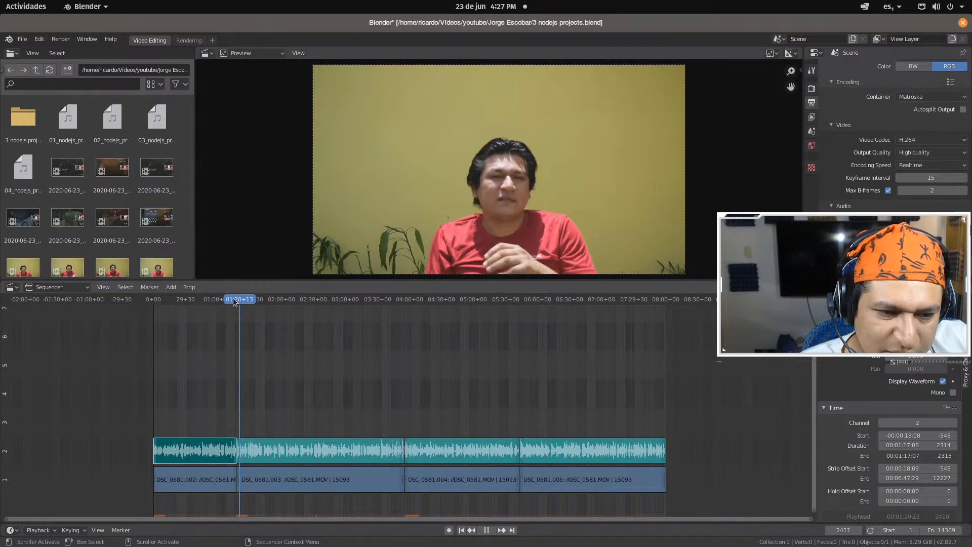
pyautogui.click(235, 299)
pyautogui.click(238, 299)
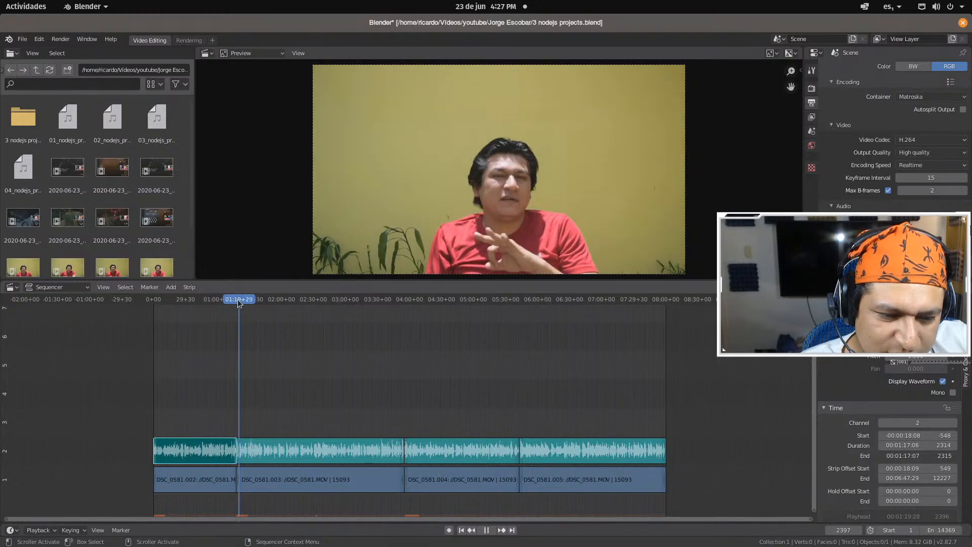
pyautogui.click(236, 299)
pyautogui.press('space')
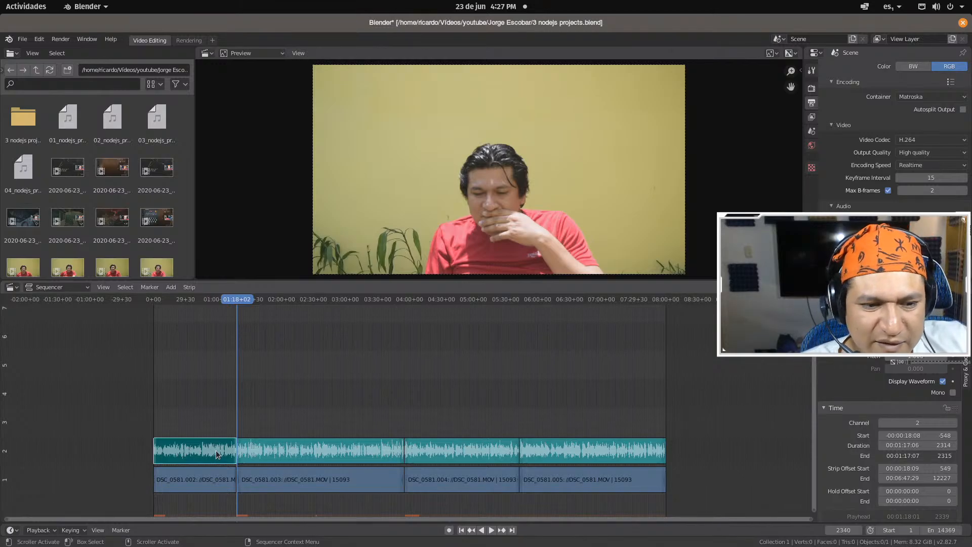
# Compare the timing properties of the first three audio strips against the chapter list's timestamps
pyautogui.click(270, 452)
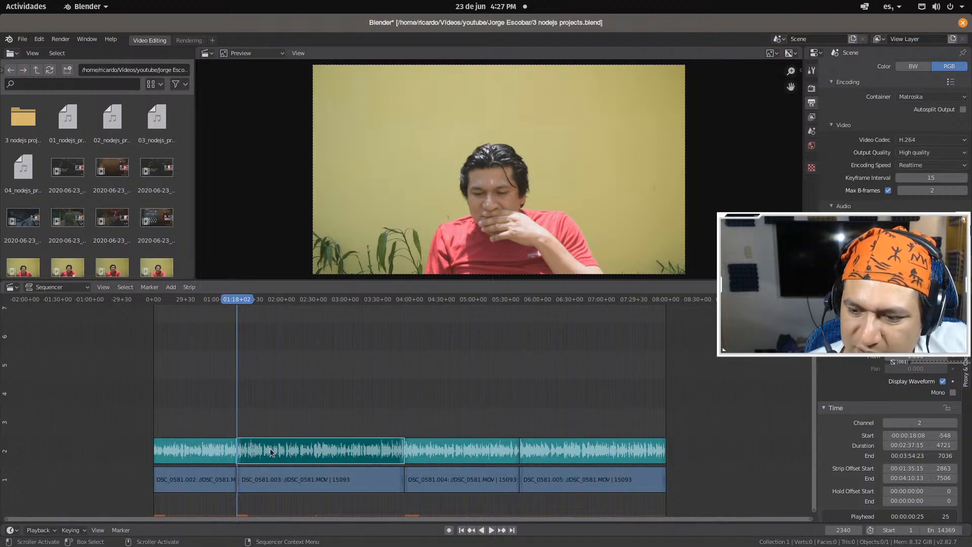
pyautogui.click(214, 450)
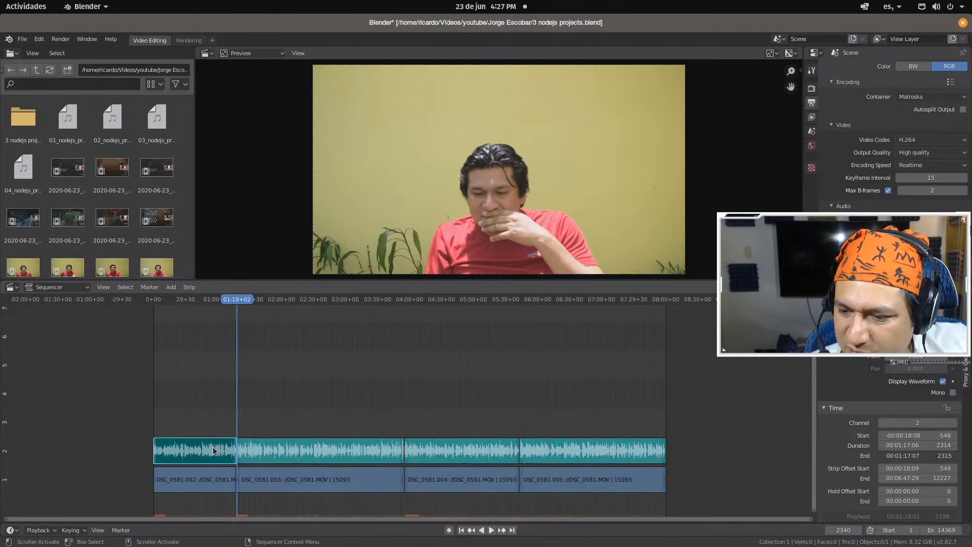
pyautogui.click(295, 457)
pyautogui.click(227, 456)
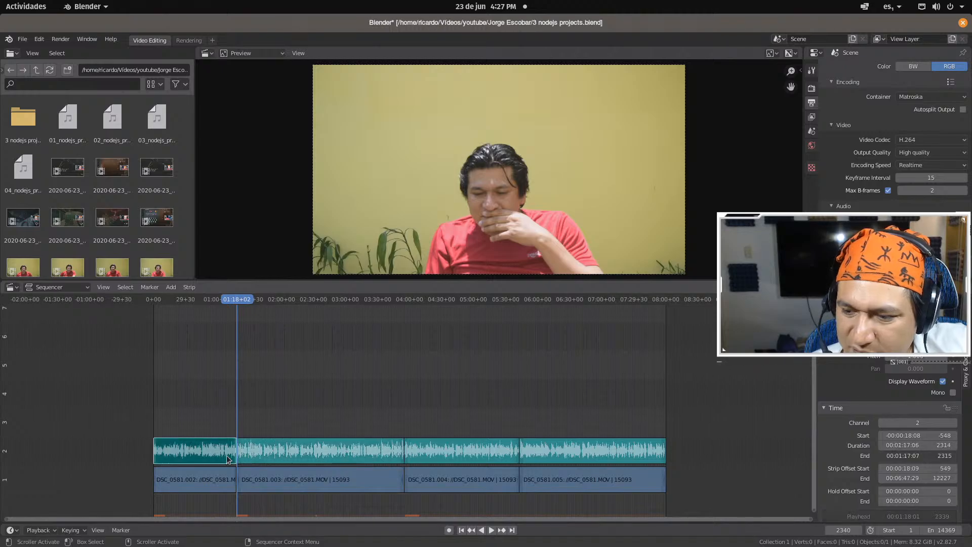
pyautogui.click(269, 454)
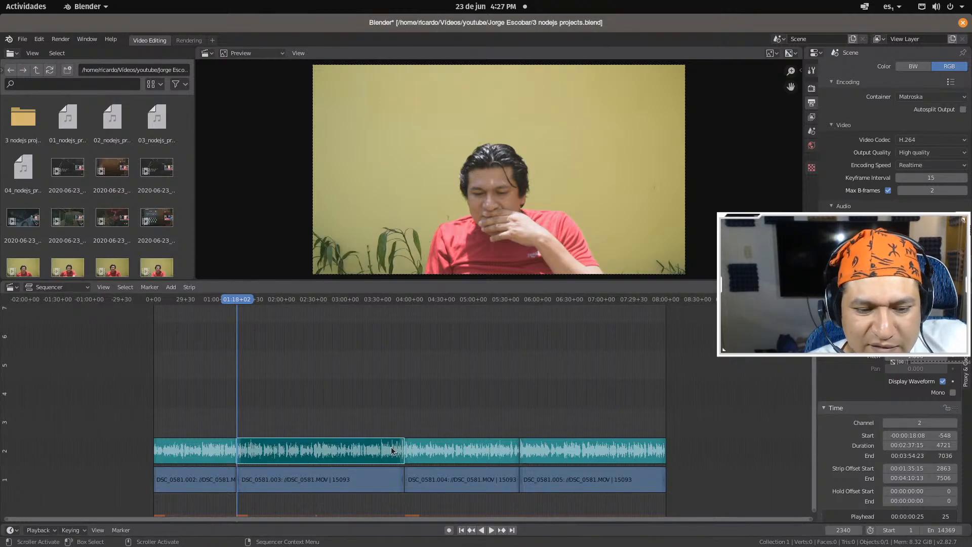
pyautogui.hotkey('alt', 'Tab')
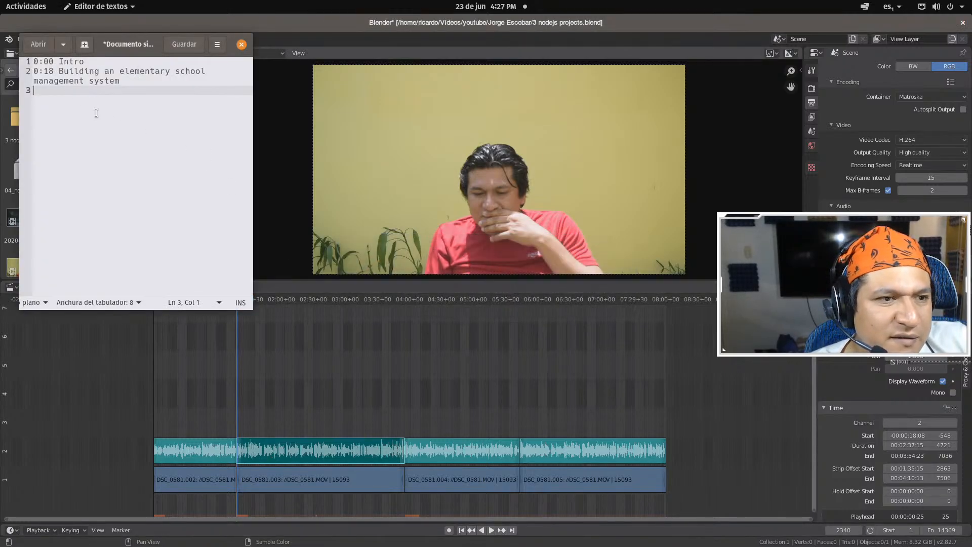
pyautogui.click(438, 453)
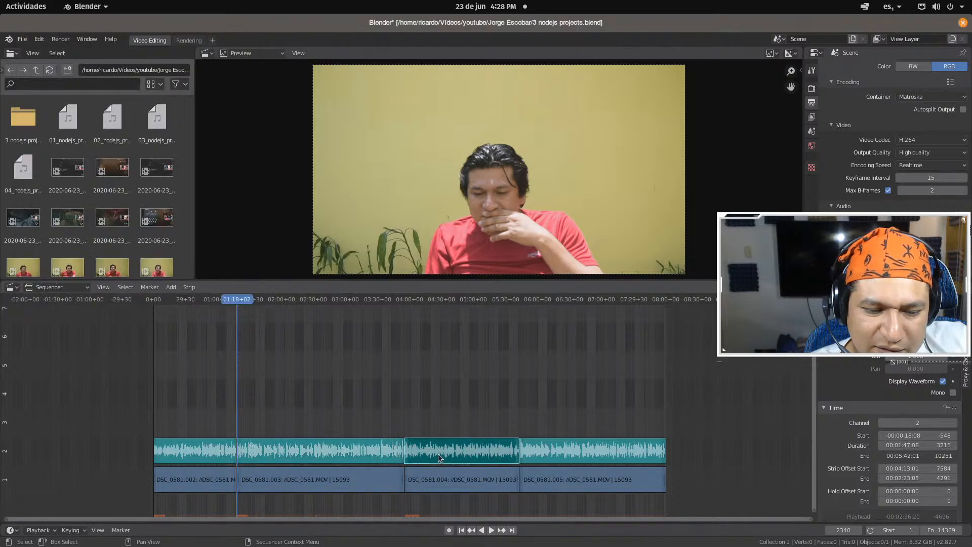
pyautogui.click(213, 444)
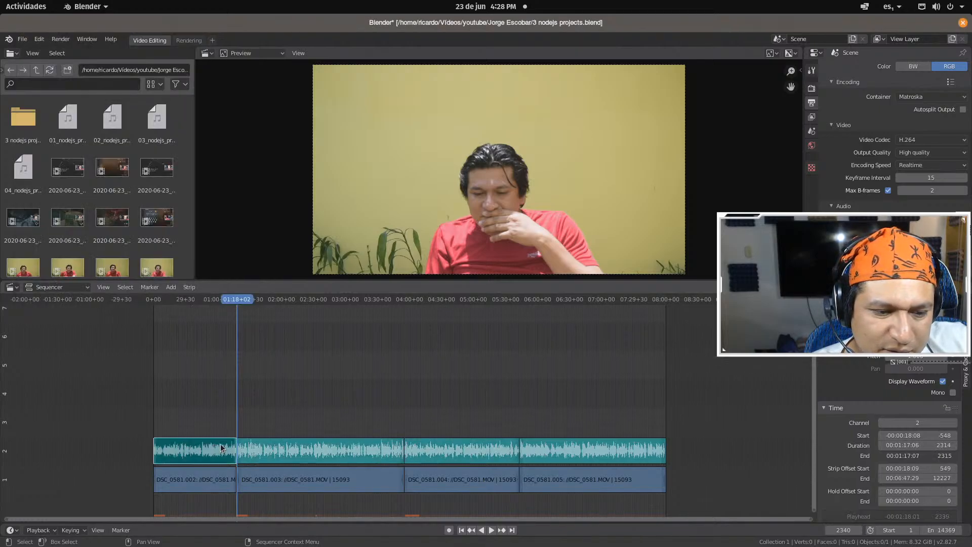
pyautogui.click(246, 449)
# Switch to the text editor and change the second chapter line's timestamp to 1:18
pyautogui.hotkey('alt', 'Tab')
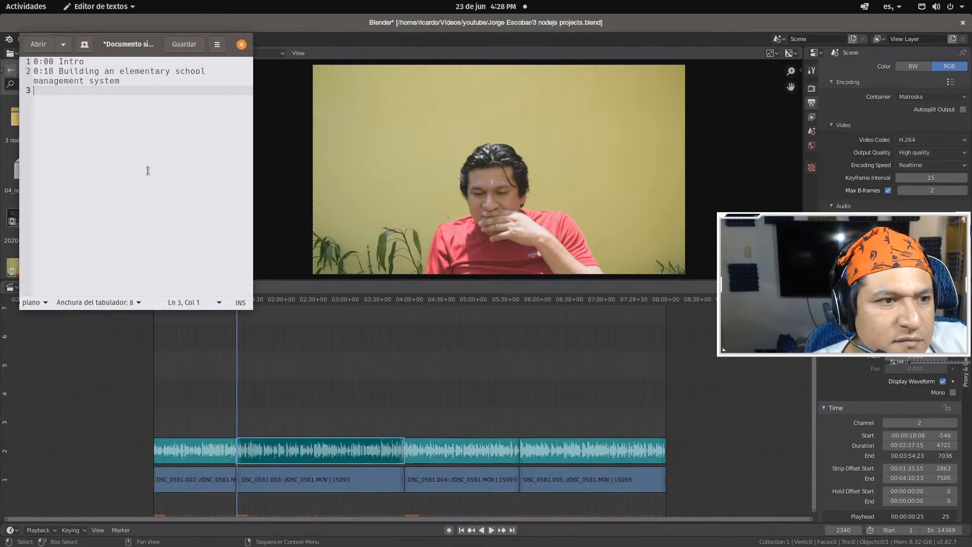
pyautogui.click(40, 75)
pyautogui.press('BackSpace')
pyautogui.write('1')
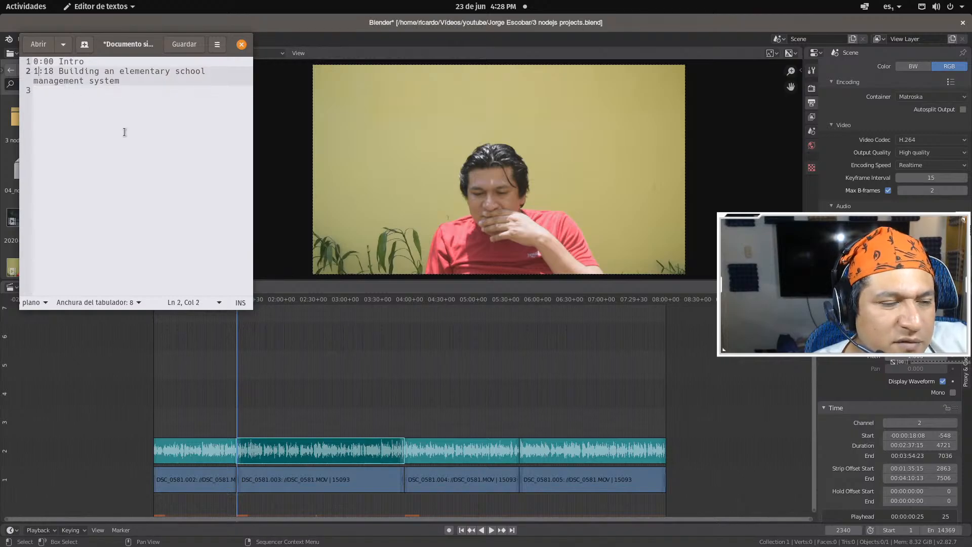
pyautogui.click(124, 132)
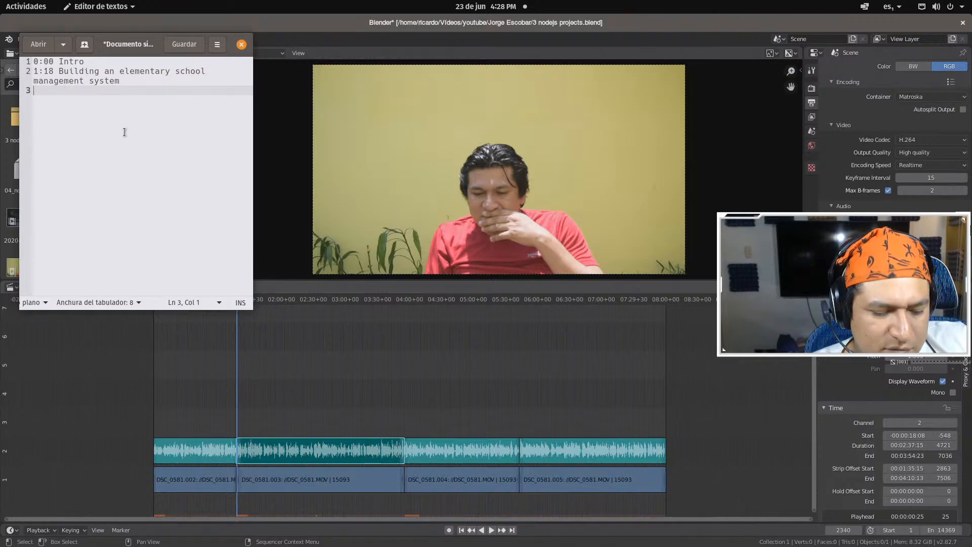
# Save the chapter list as "timestamps" in the channel's folder inside Vídeos/youtube
pyautogui.hotkey('ctrl', 's')
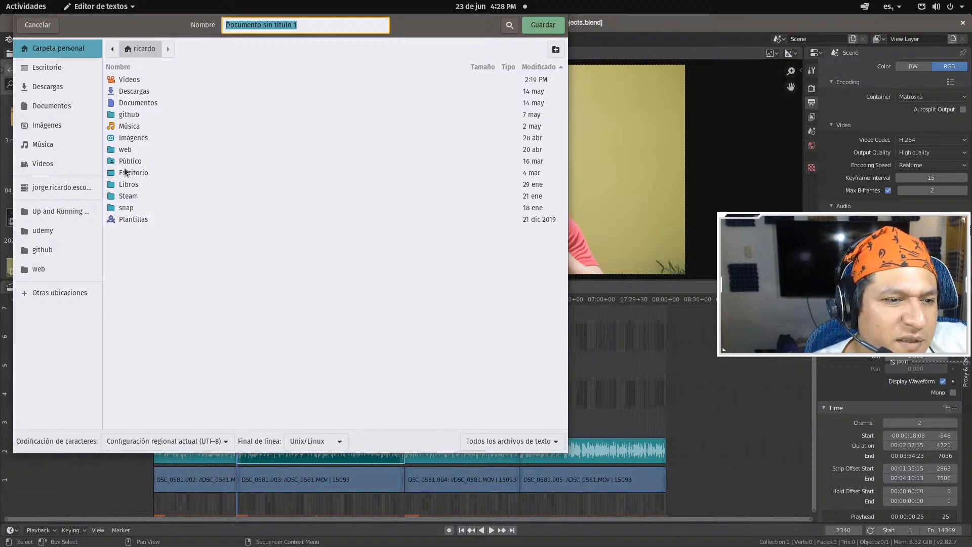
pyautogui.doubleClick(122, 80)
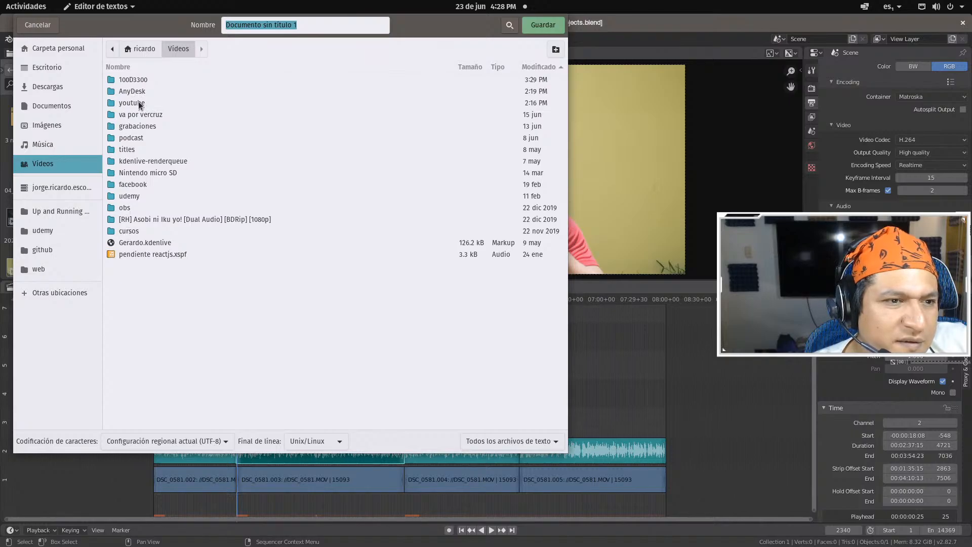
pyautogui.doubleClick(139, 103)
pyautogui.doubleClick(137, 81)
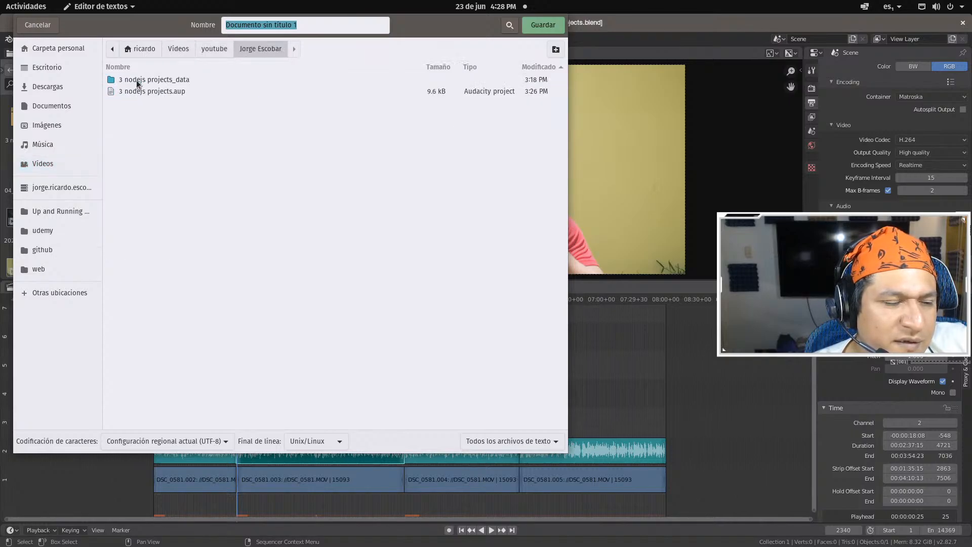
pyautogui.moveTo(302, 25); pyautogui.dragTo(133, 17)
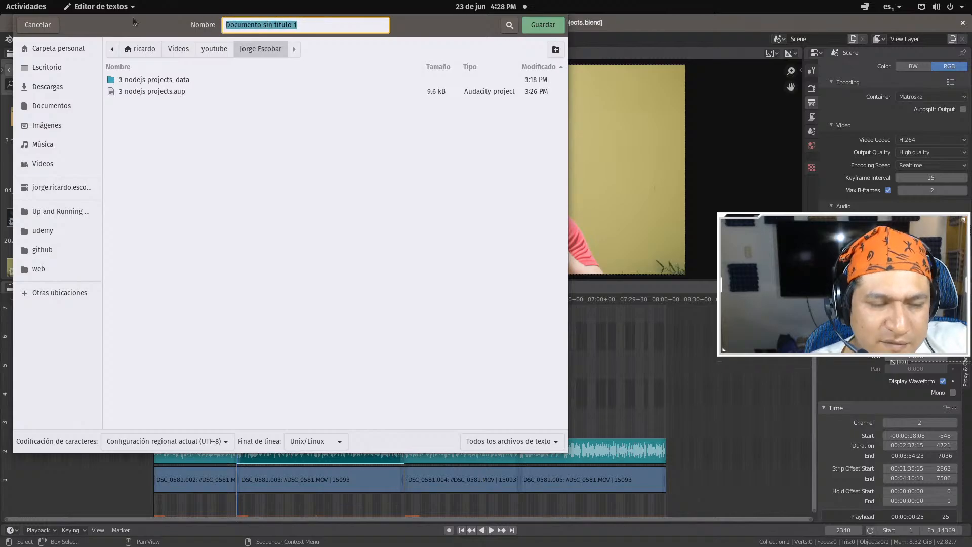
pyautogui.write('timestamps')
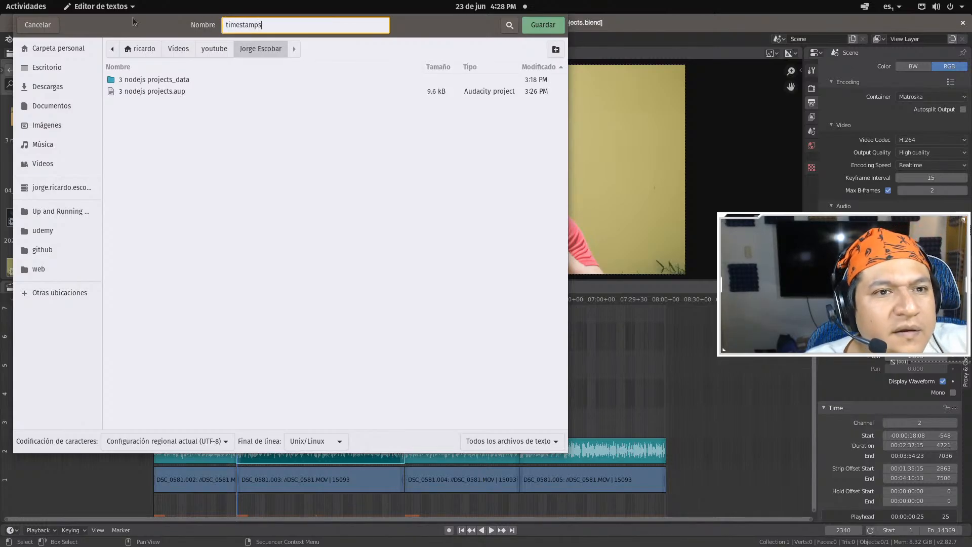
pyautogui.press('Return')
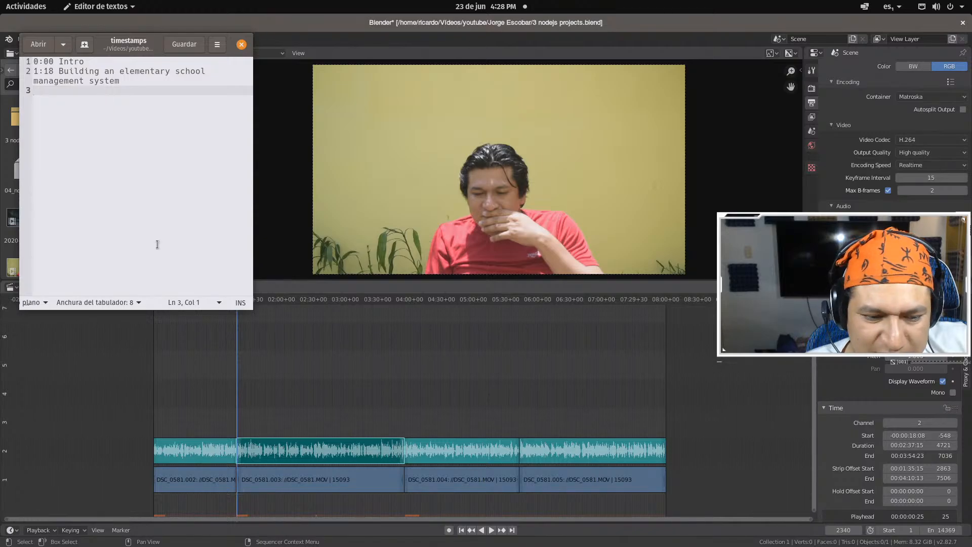
# Save the chapter list under the new name timestamps.txt in the same folder
pyautogui.click(217, 45)
pyautogui.click(175, 112)
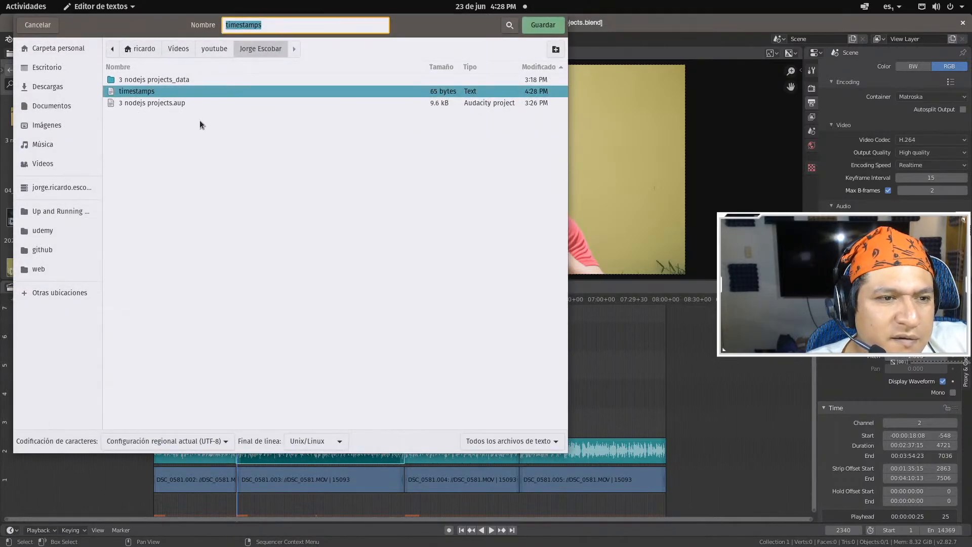
pyautogui.click(278, 25)
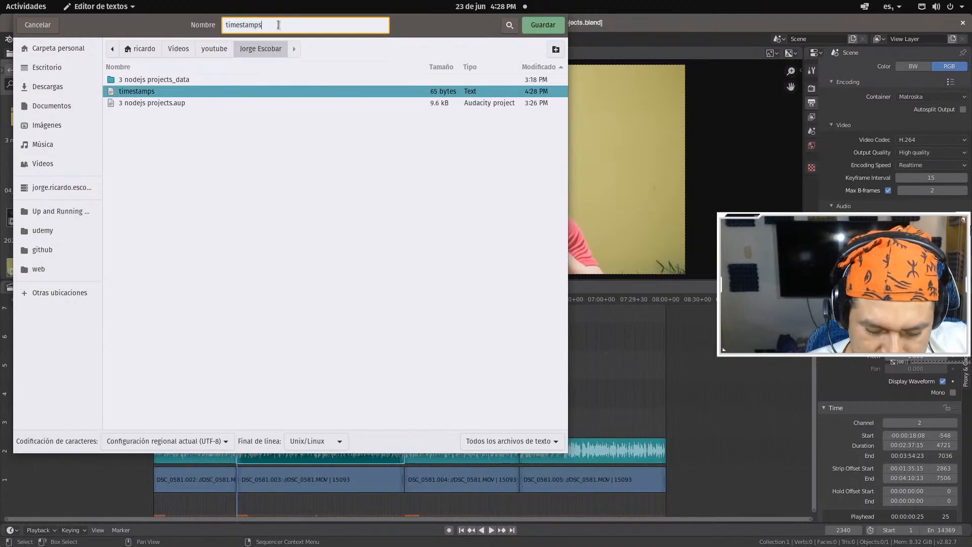
pyautogui.write('.txt')
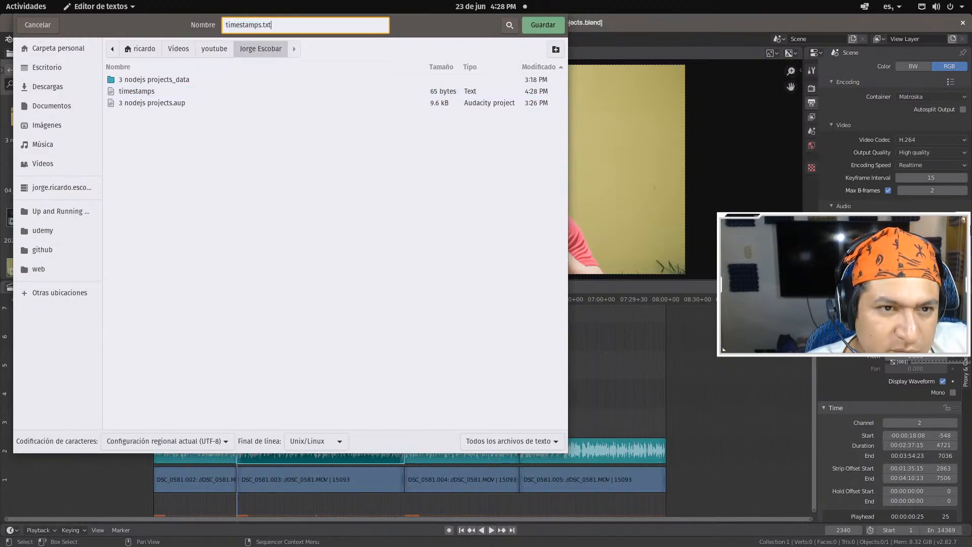
pyautogui.press('Return')
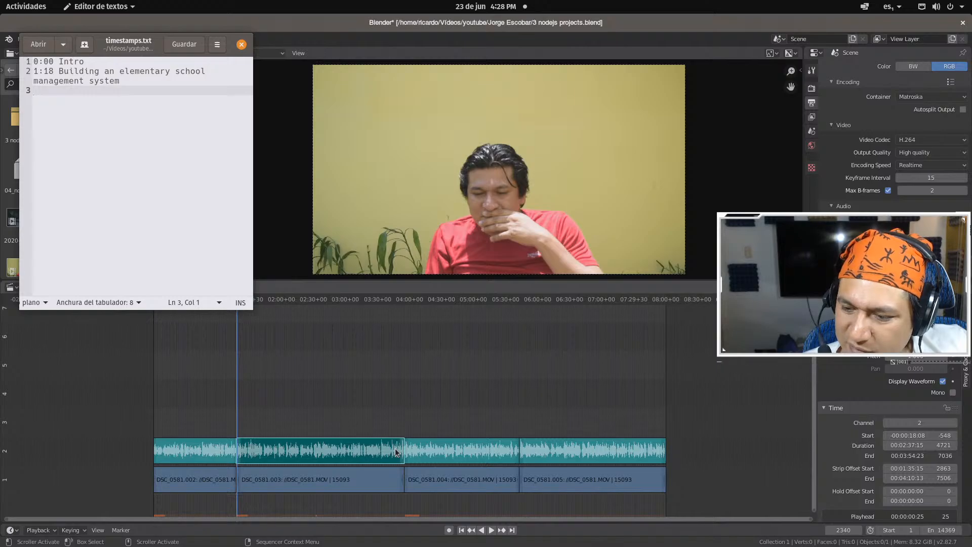
# Add the third chapter line "3:55 Grading system in a website" and start a new line below it
pyautogui.write('3')
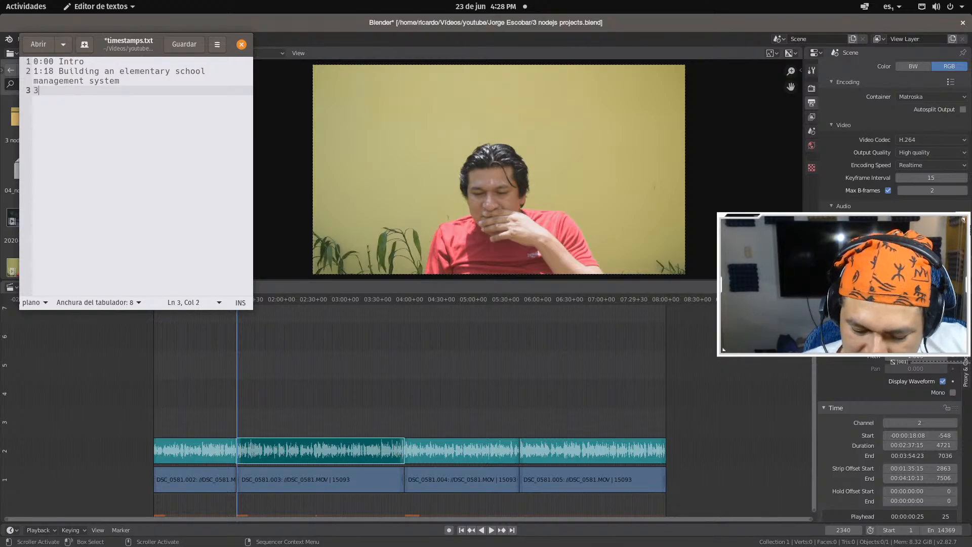
pyautogui.write(':55')
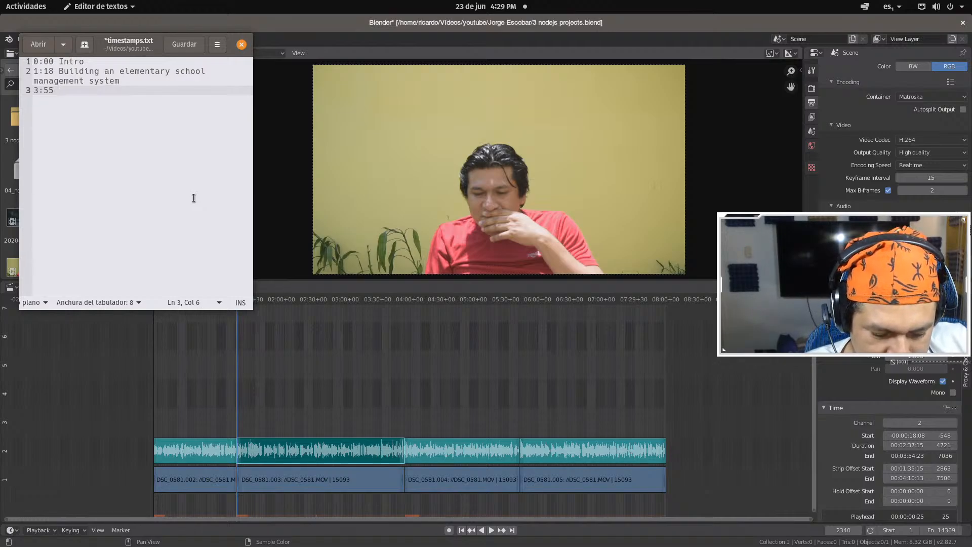
pyautogui.write('Gra')
pyautogui.press('BackSpace')
pyautogui.press('BackSpace')
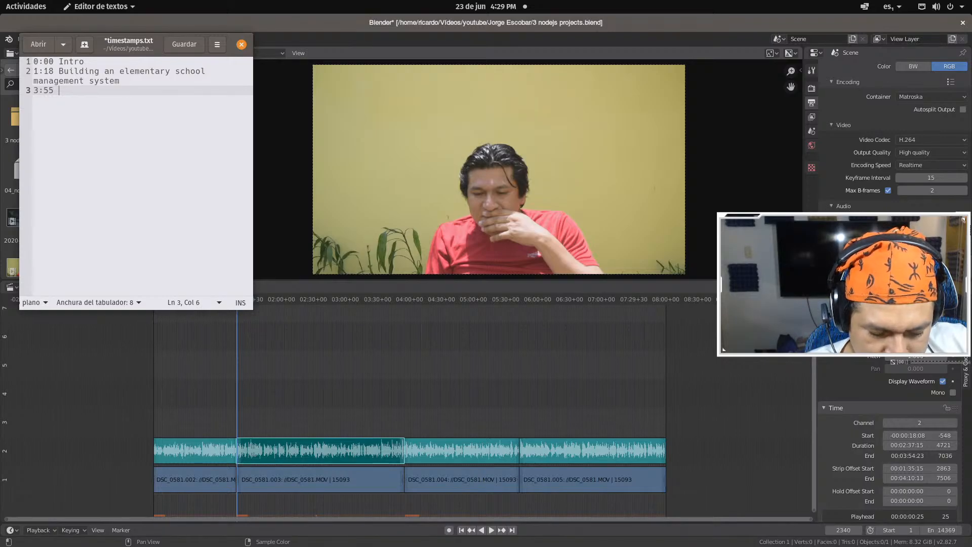
pyautogui.write('Gradi')
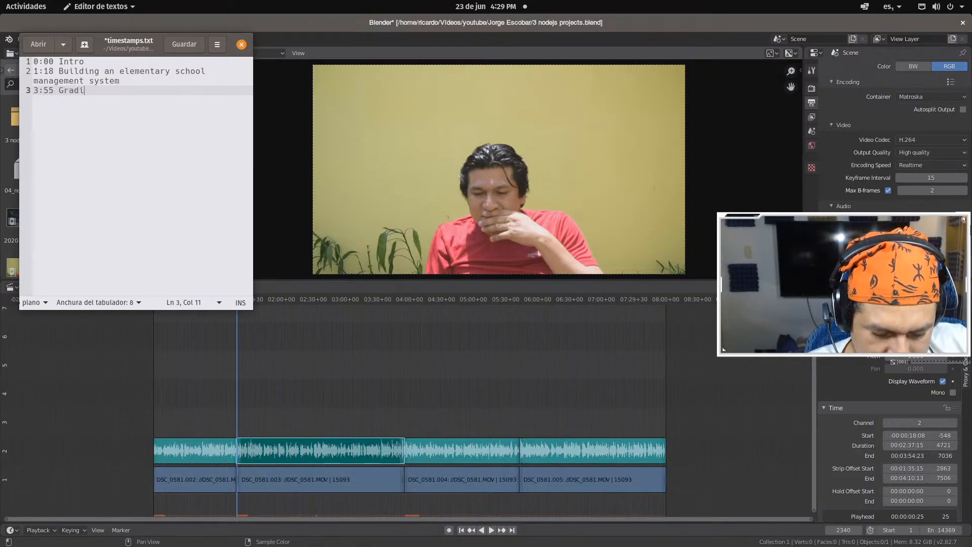
pyautogui.write('ng system in a website')
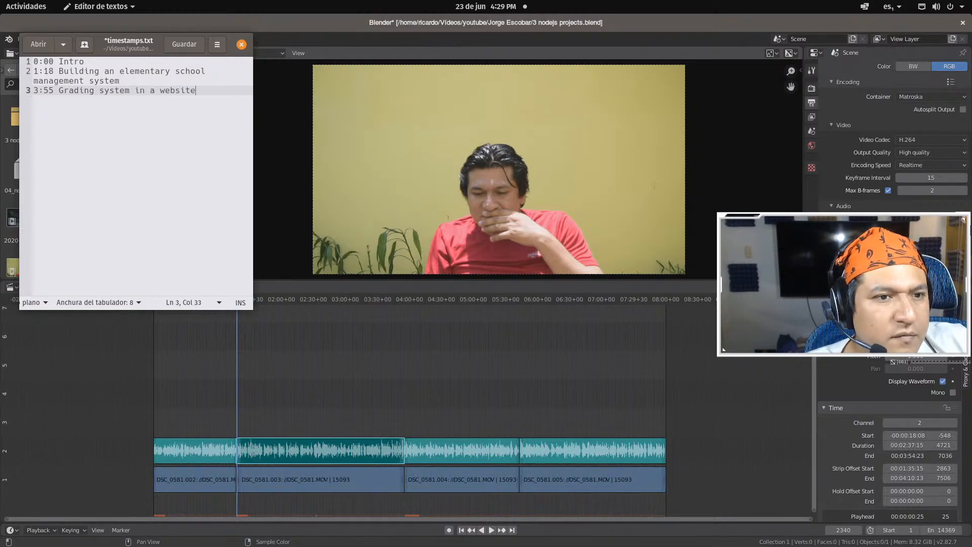
pyautogui.press('Return')
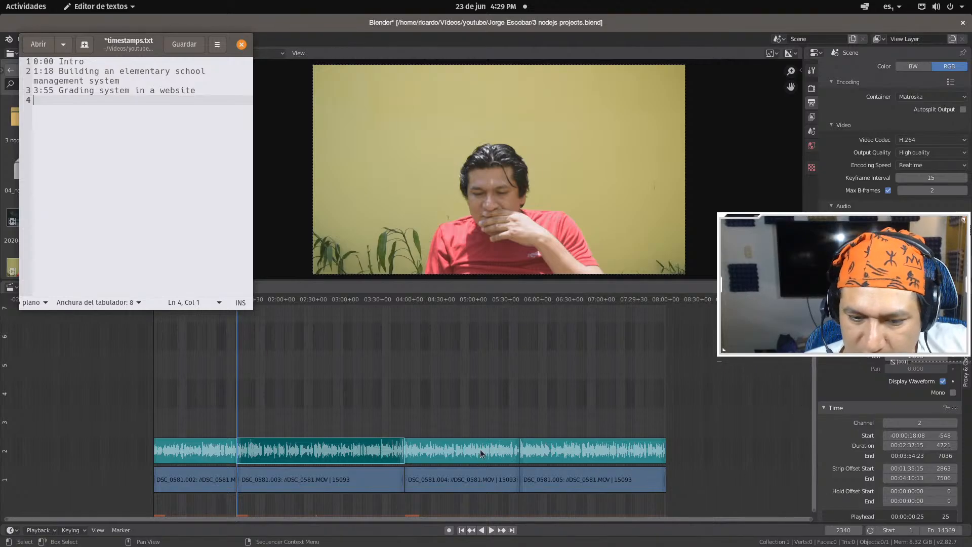
# Switch to Blender, compare the timing of the second and third audio strips, and play the footage around their boundary
pyautogui.click(456, 450)
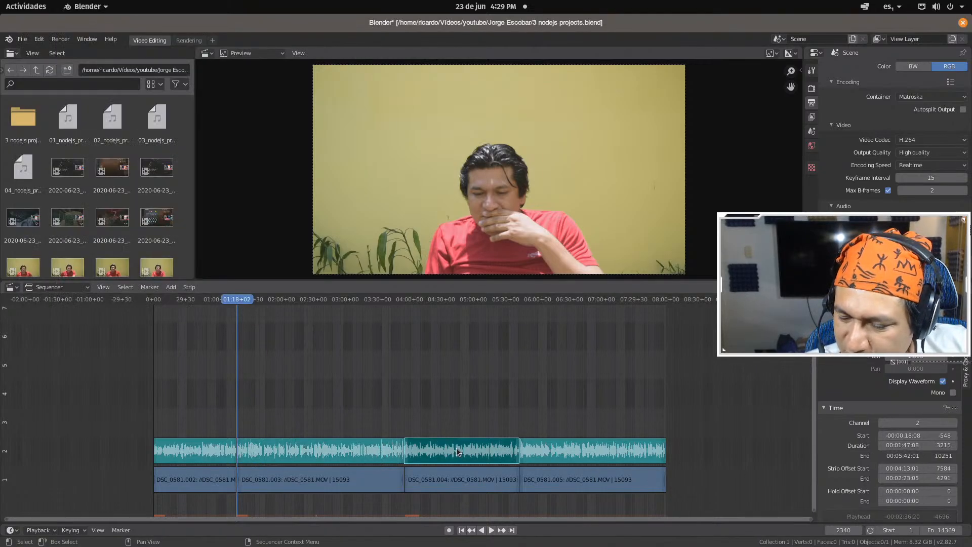
pyautogui.click(372, 449)
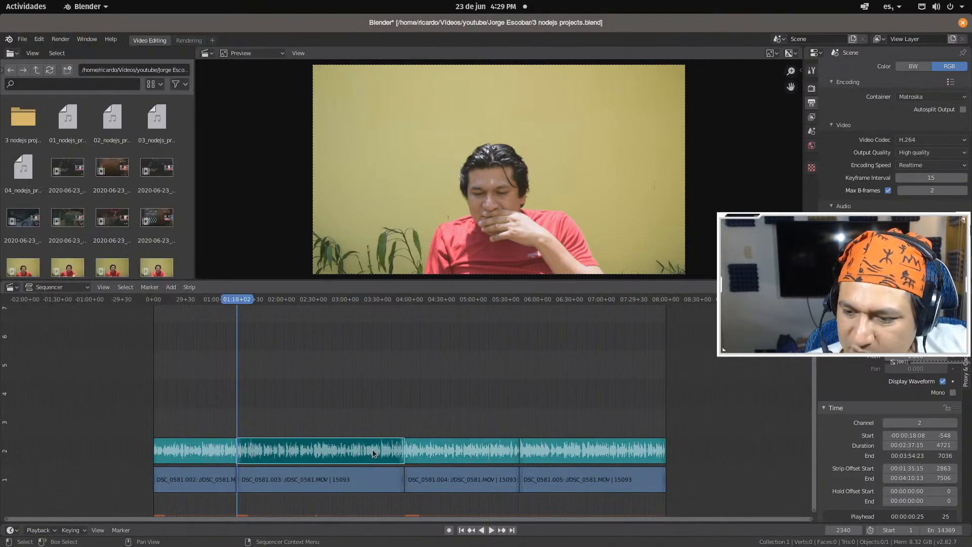
pyautogui.click(492, 530)
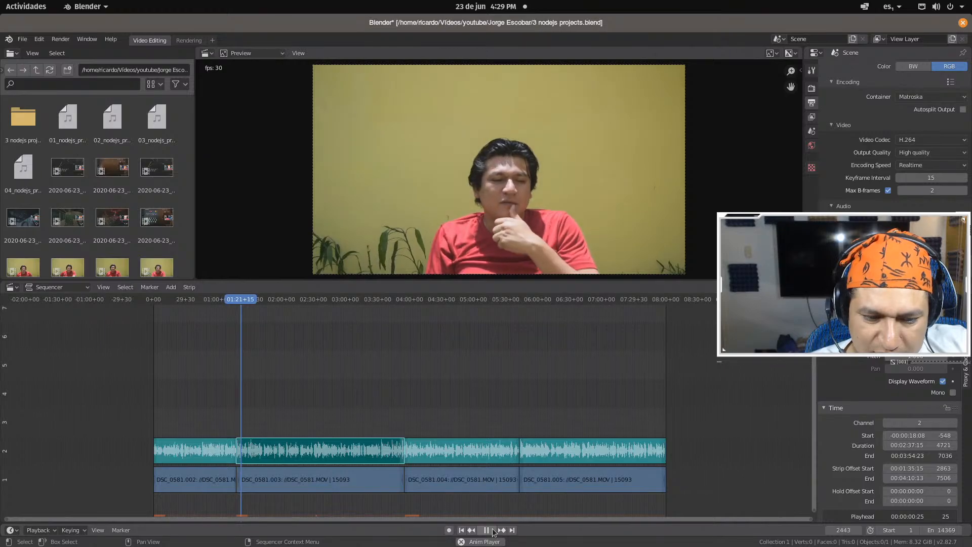
pyautogui.click(492, 530)
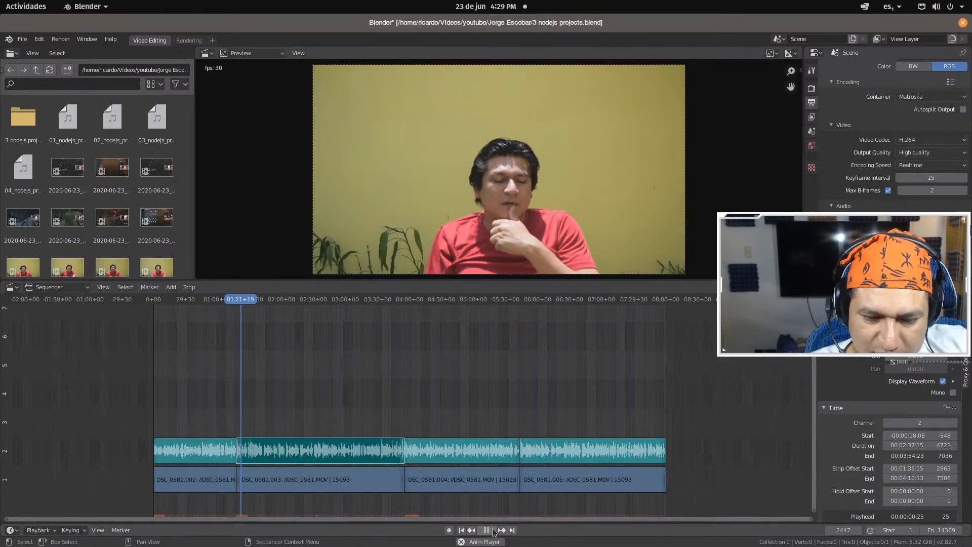
pyautogui.click(397, 299)
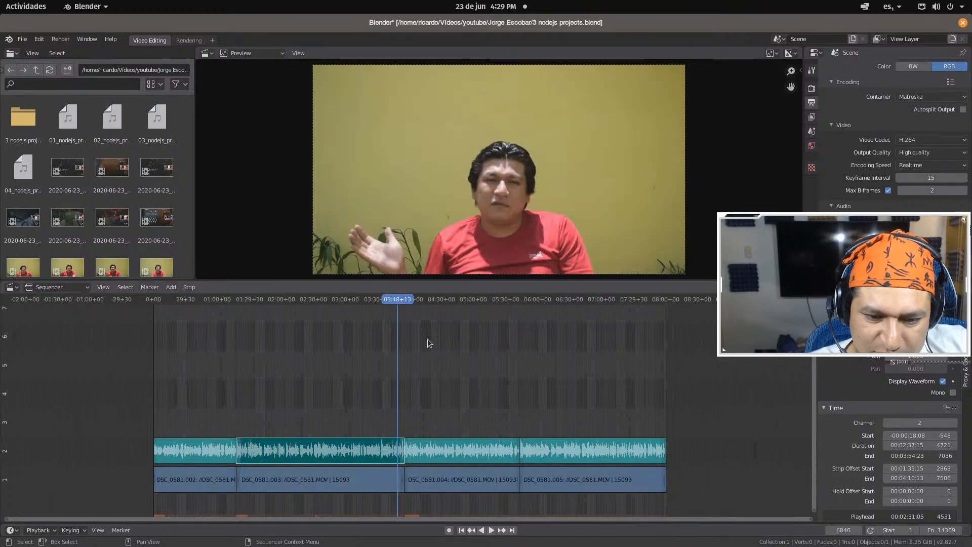
pyautogui.click(415, 300)
pyautogui.click(491, 530)
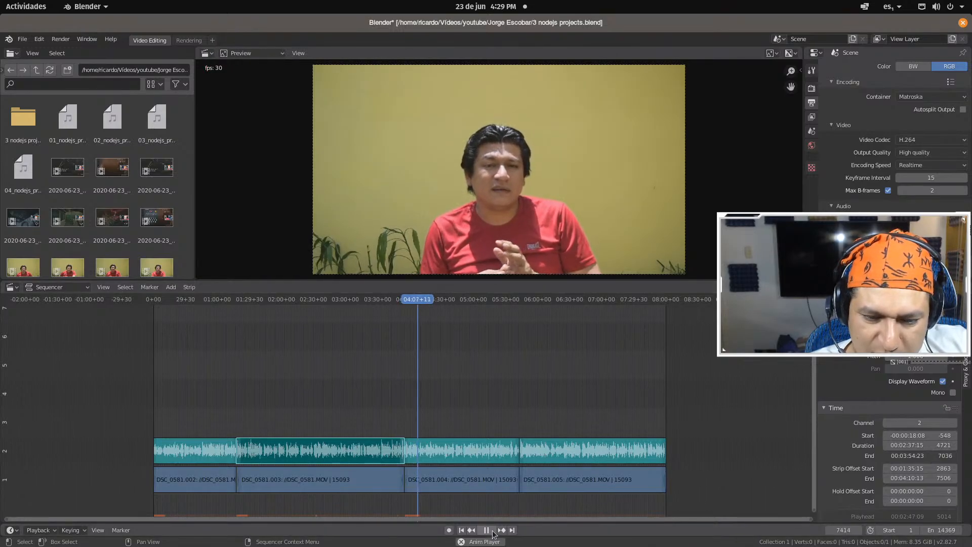
pyautogui.click(492, 530)
pyautogui.click(466, 449)
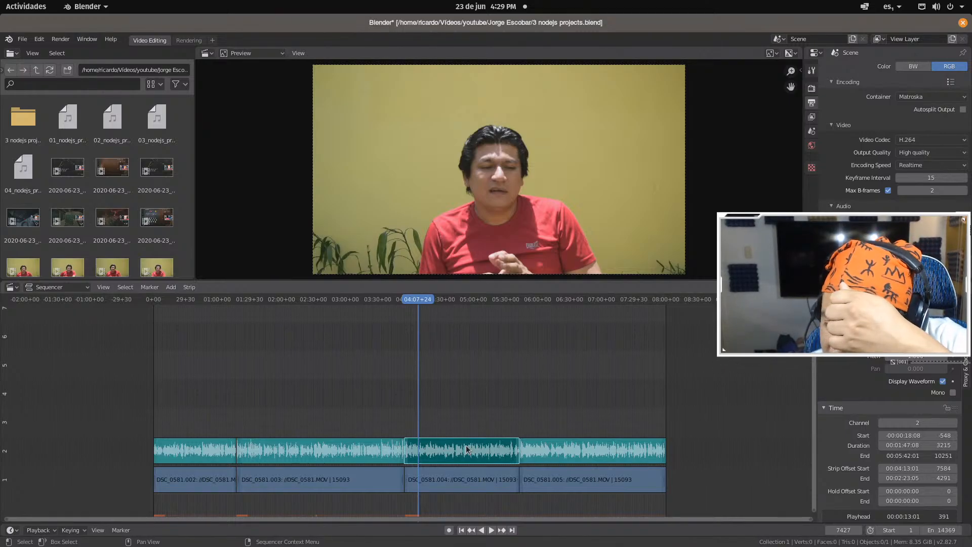
pyautogui.click(390, 456)
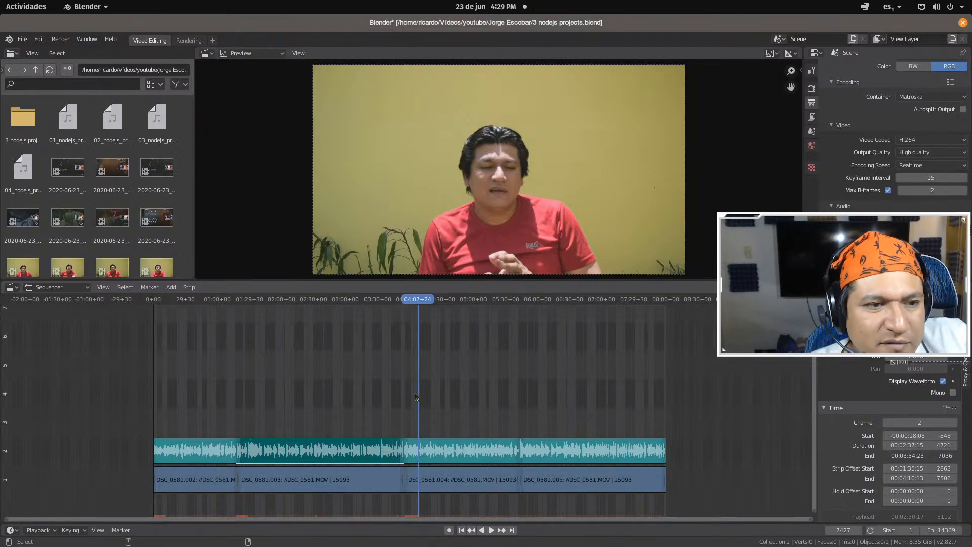
# Check the third audio strip's end time and begin the fourth chapter line in the text editor with "5:"
pyautogui.hotkey('alt', 'Tab')
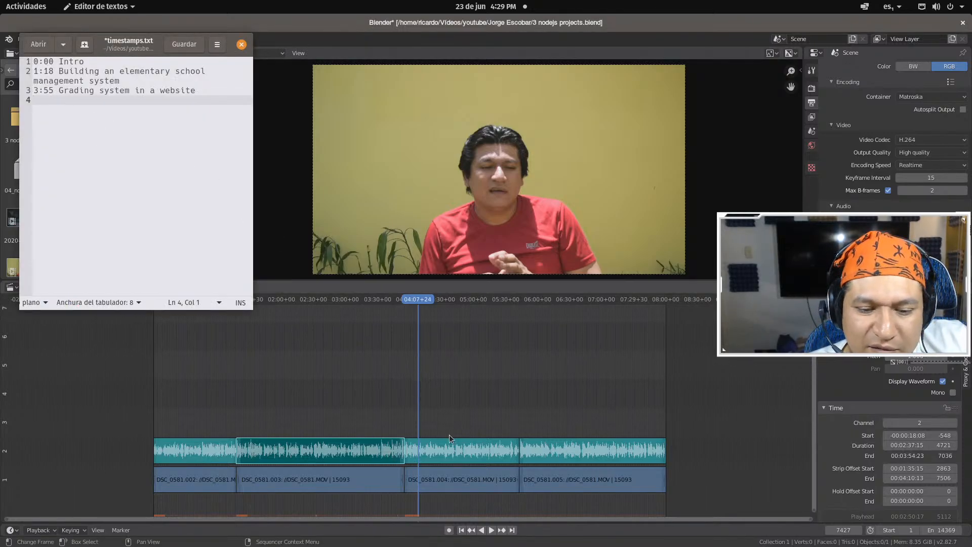
pyautogui.click(443, 455)
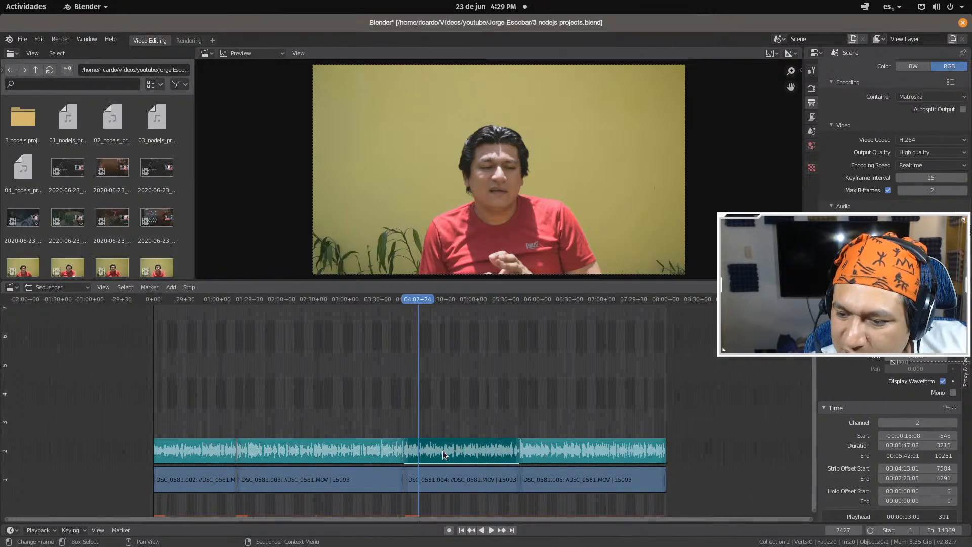
pyautogui.hotkey('alt', 'Tab')
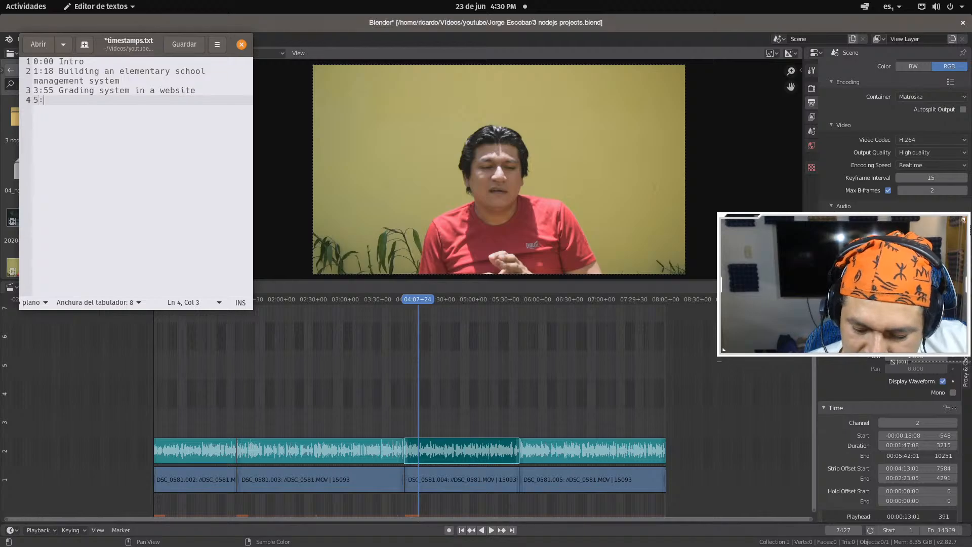
# Return to Blender, locate the start of the last strip in the timeline, and play its opening to identify the chapter's topic
pyautogui.hotkey('alt', 'Tab')
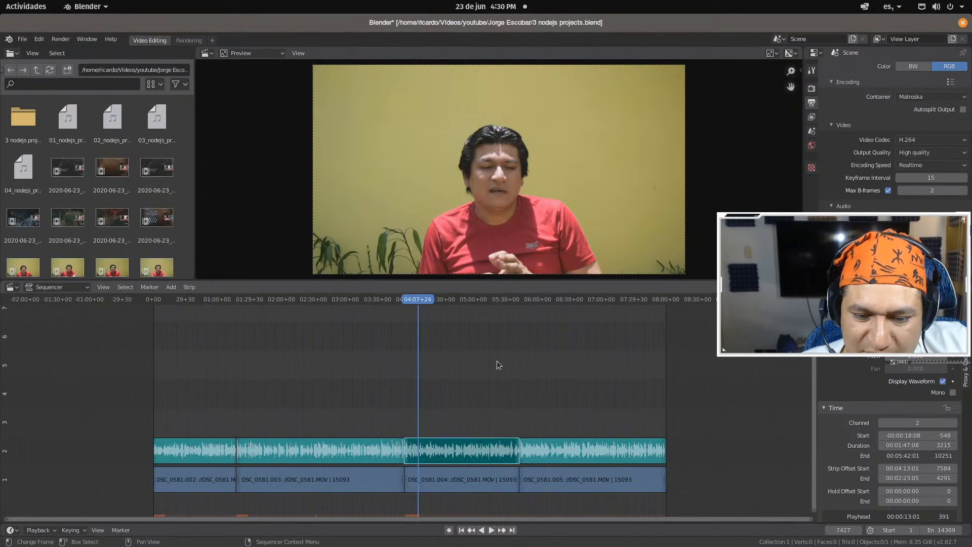
pyautogui.click(515, 297)
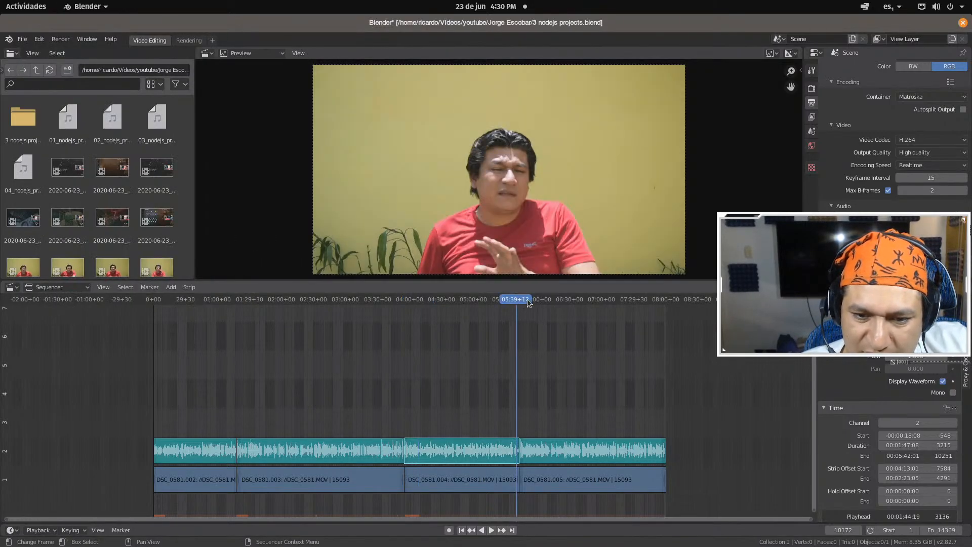
pyautogui.click(527, 301)
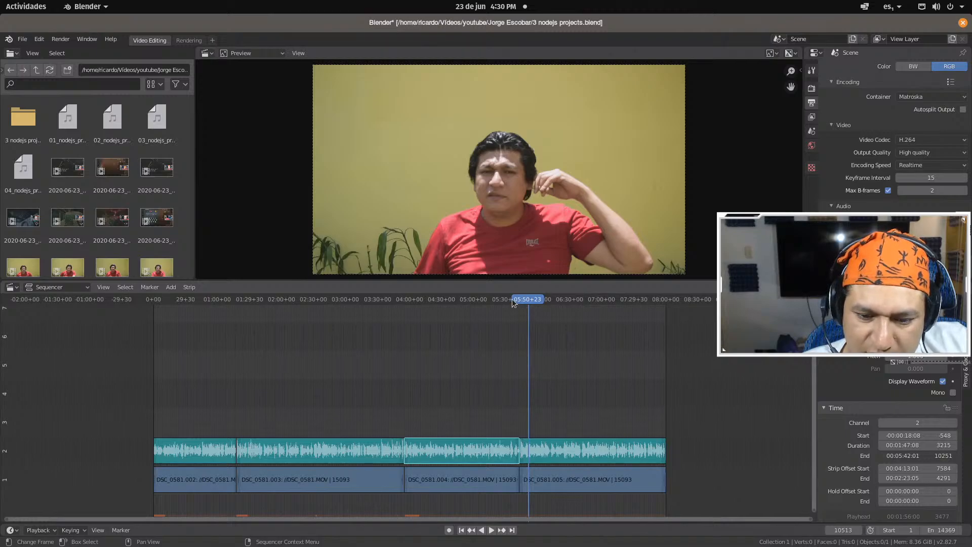
pyautogui.click(511, 299)
pyautogui.click(522, 300)
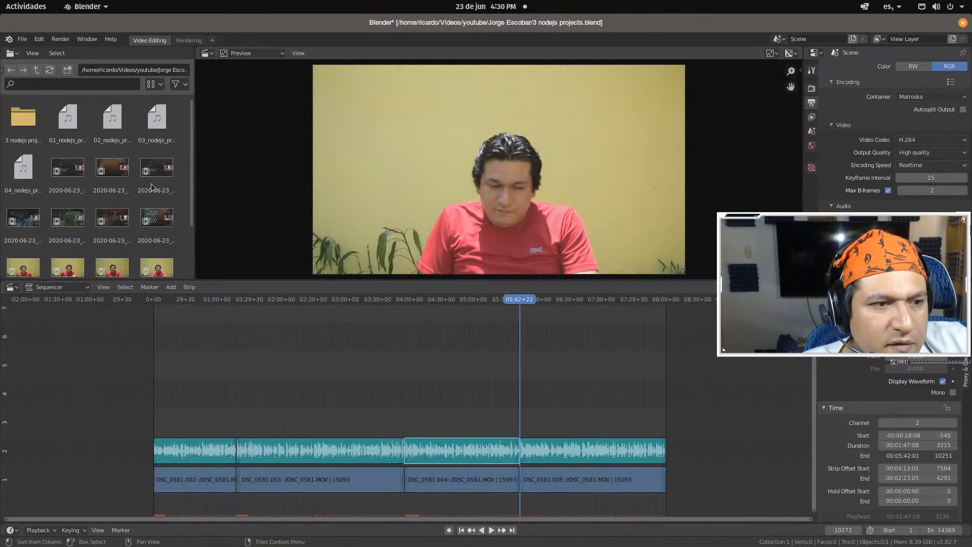
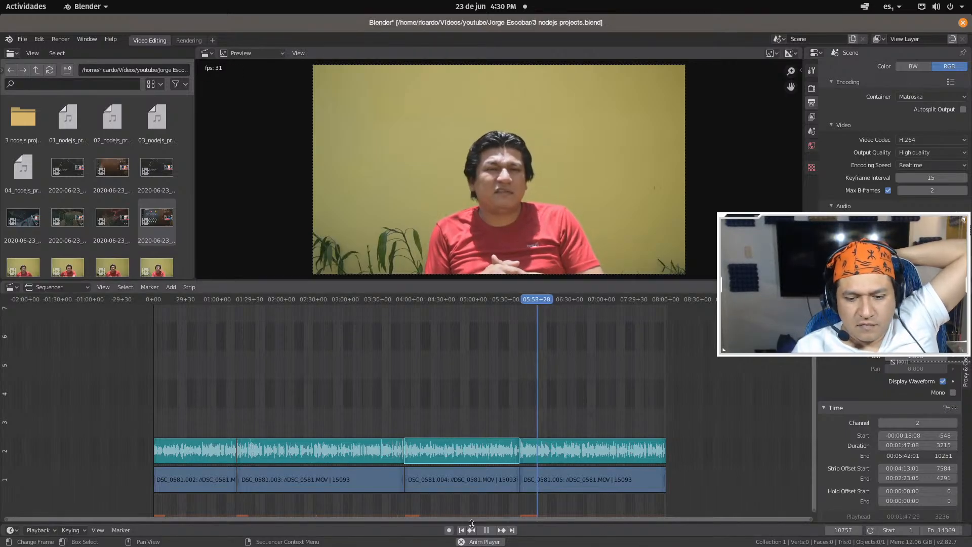
pyautogui.click(488, 530)
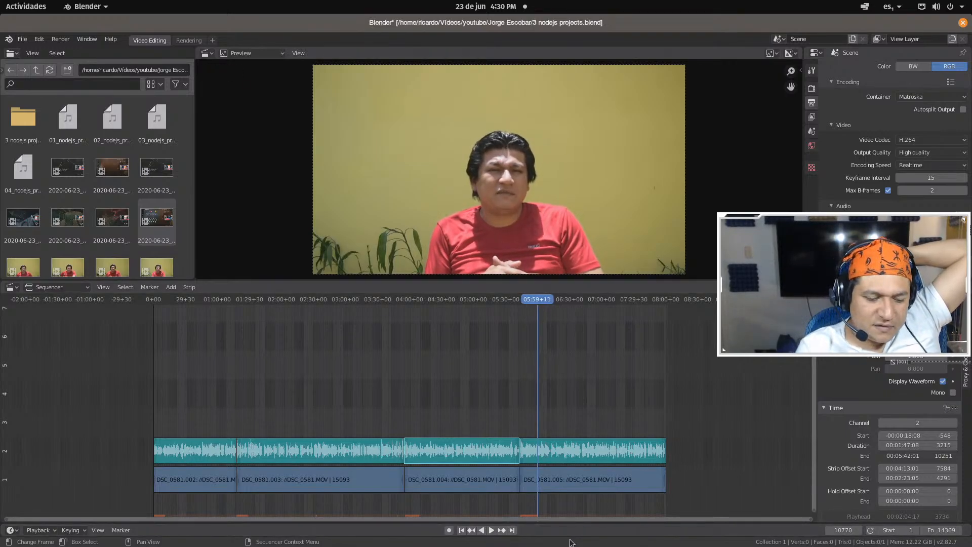
# Complete the fourth chapter line in the text editor as "5:43 What I have learned on NodeJS" and save timestamps.txt
pyautogui.hotkey('alt', 'Tab')
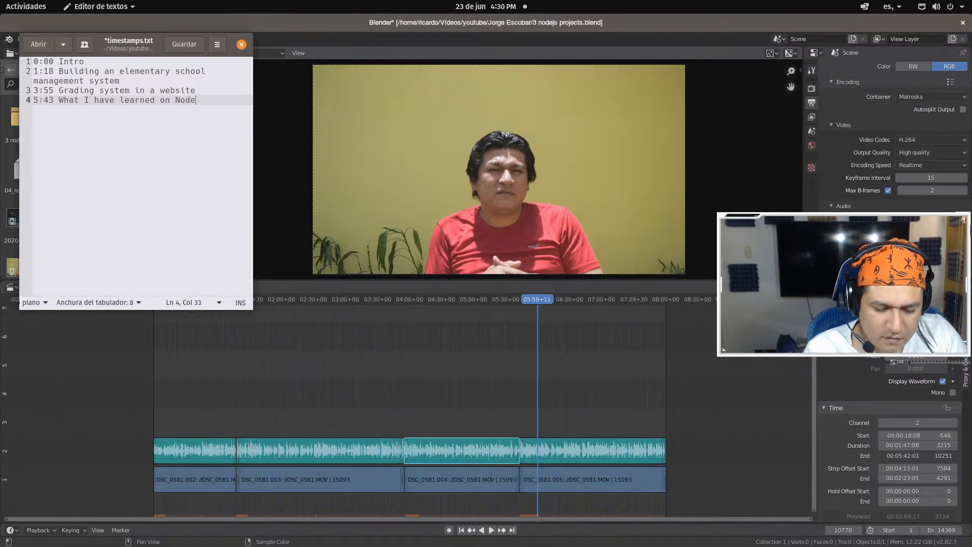
pyautogui.write('JS')
pyautogui.press('Left')
pyautogui.press('Left')
pyautogui.press('Left')
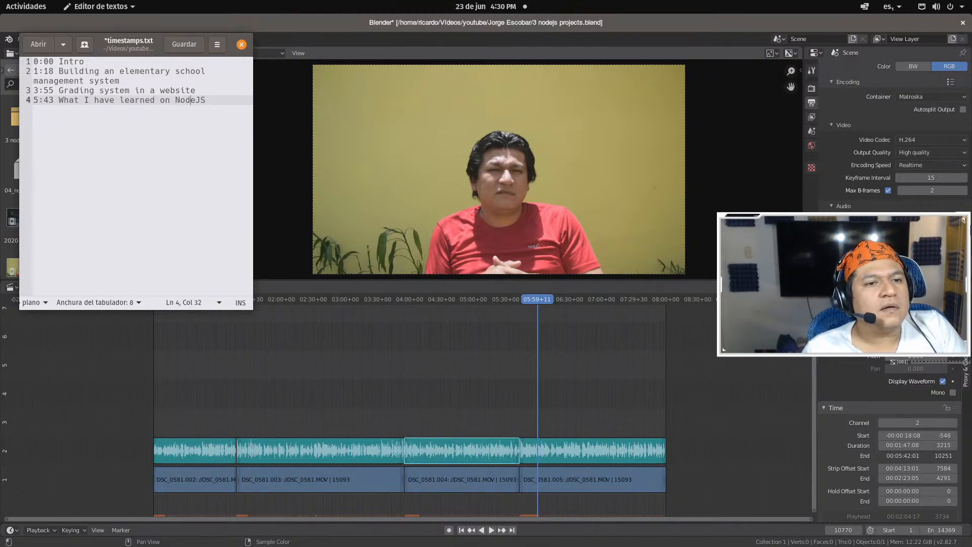
pyautogui.press('Right')
pyautogui.press('Right')
pyautogui.press('Right')
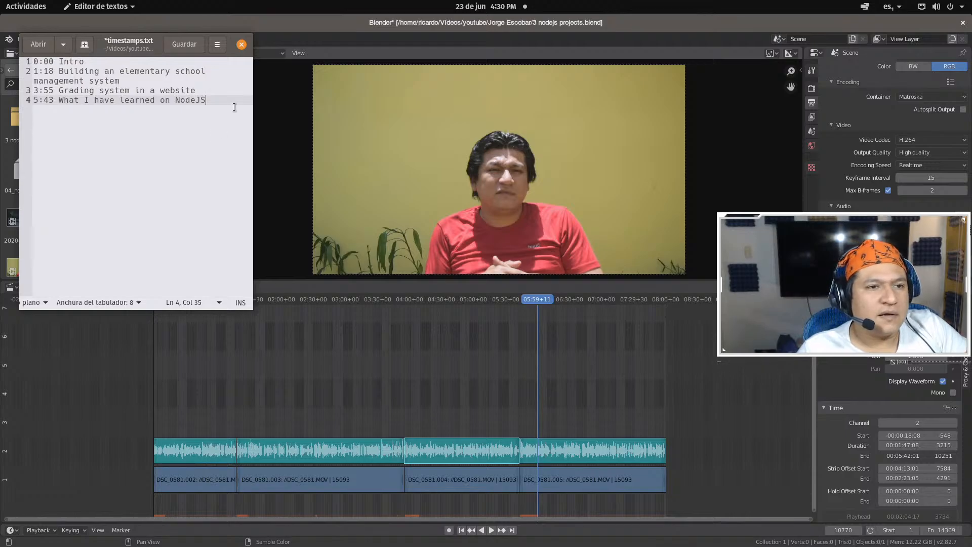
pyautogui.hotkey('ctrl', 's')
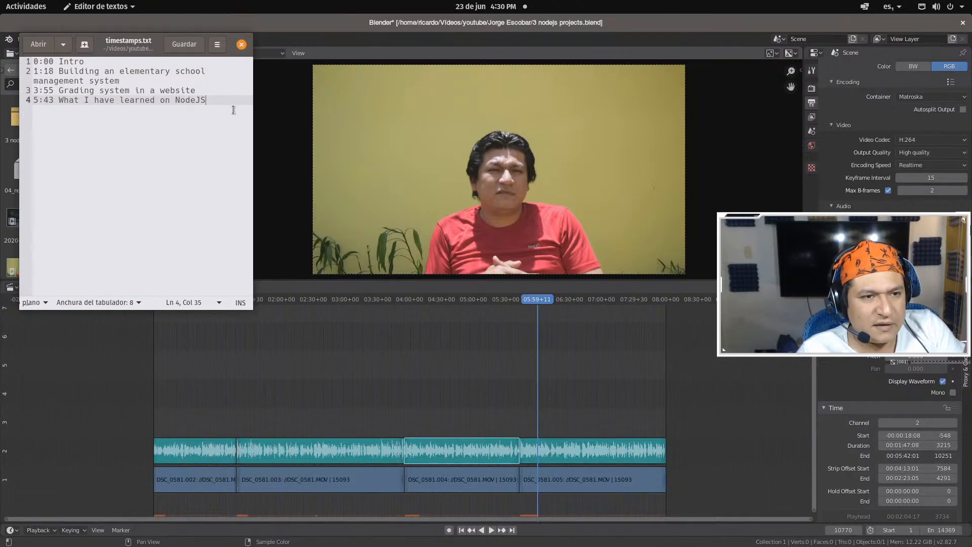
# Switch to Blender, start rendering the sequence as an animation, and check the output file settings
pyautogui.click(470, 273)
pyautogui.click(60, 39)
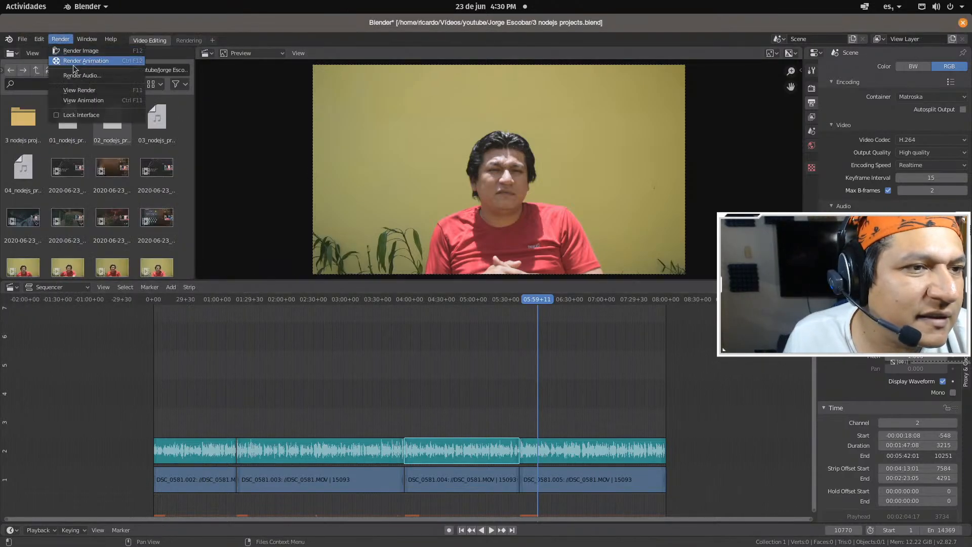
pyautogui.click(73, 62)
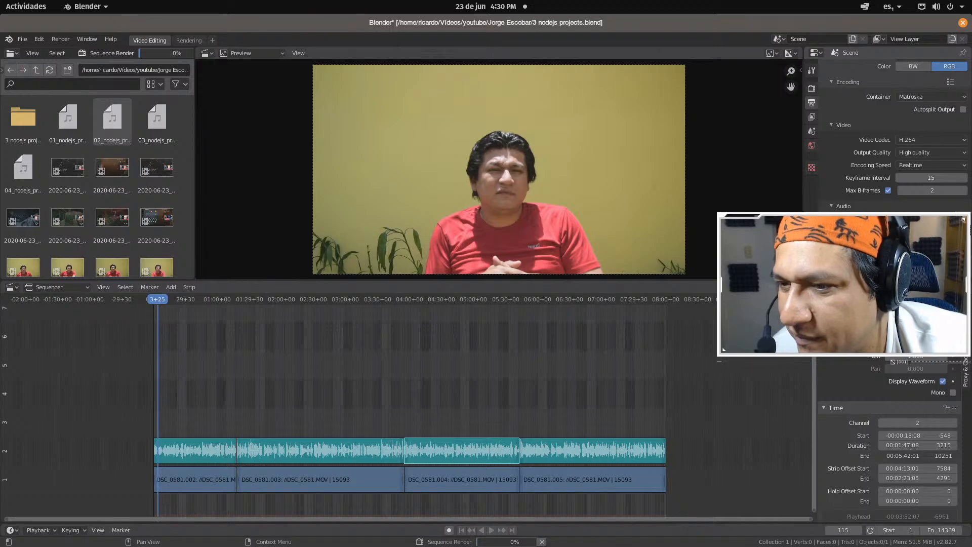
pyautogui.scroll(6, 894, 127)
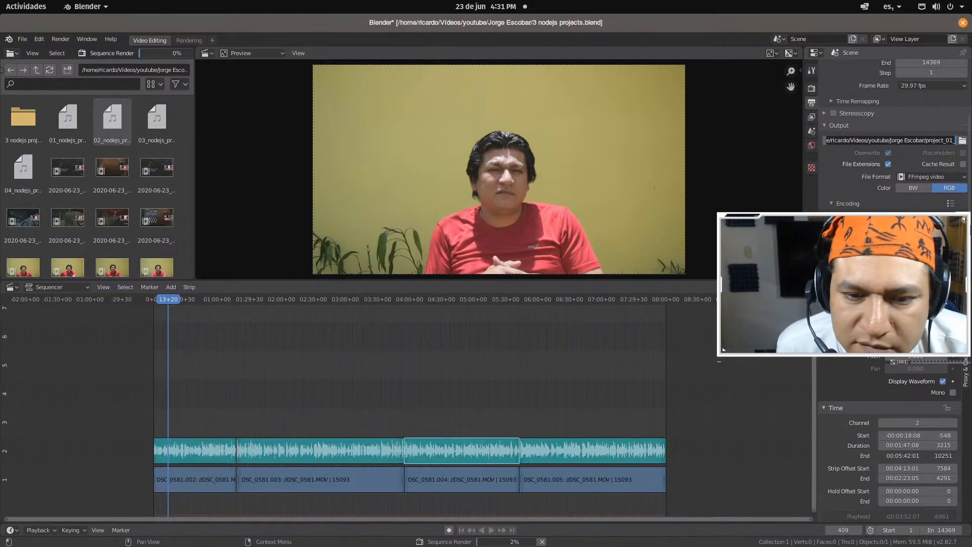
# Switch to Firefox and watch the suggested YouTube video "Min Min OP or Overrated?" in full screen
pyautogui.click(25, 4)
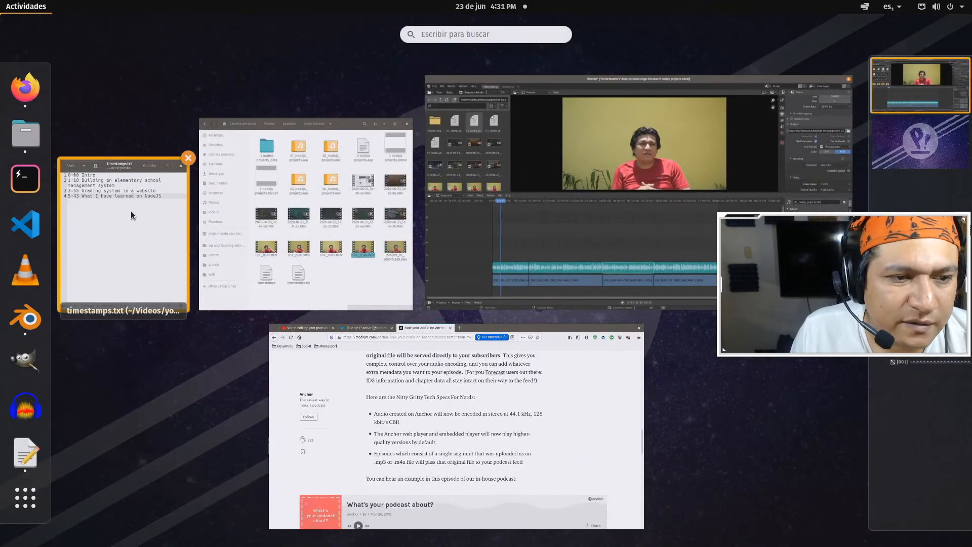
pyautogui.click(491, 410)
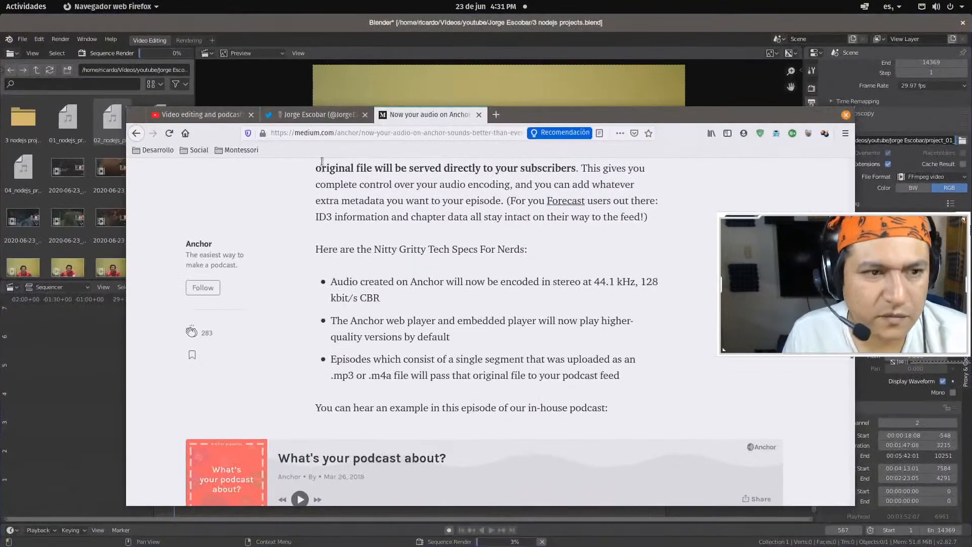
pyautogui.click(201, 115)
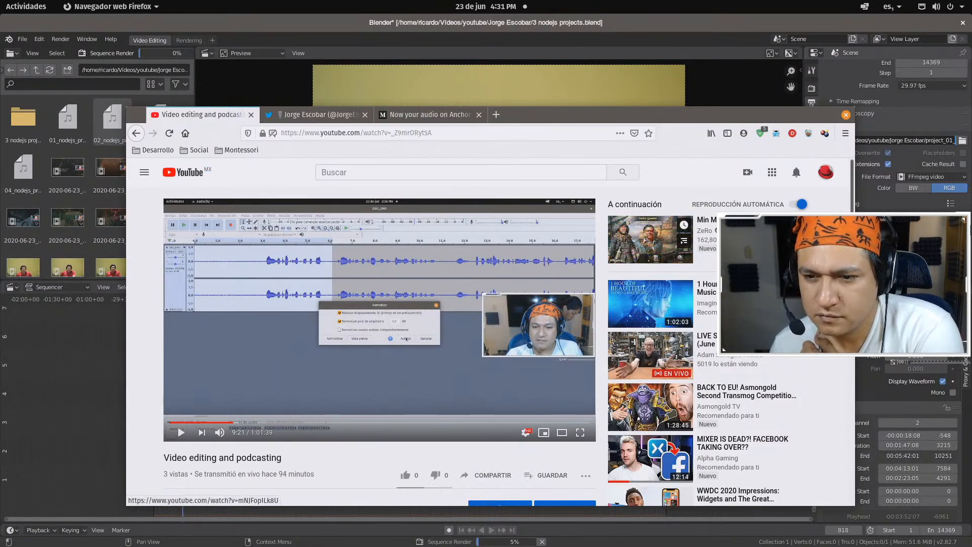
pyautogui.click(651, 238)
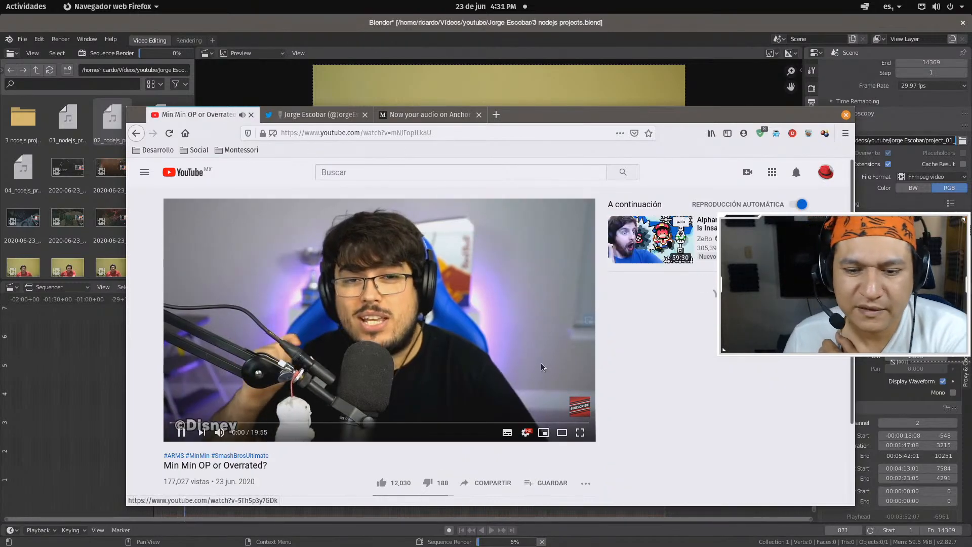
pyautogui.click(581, 431)
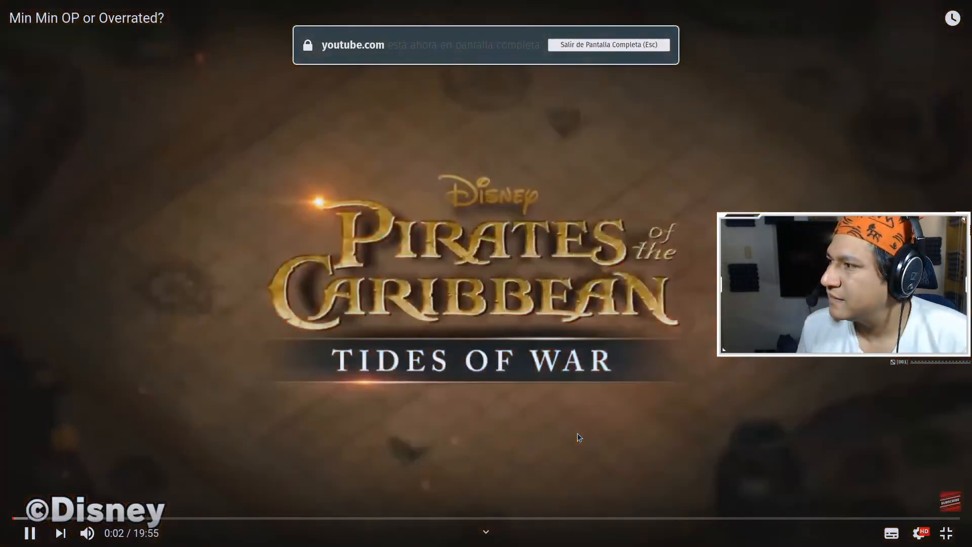
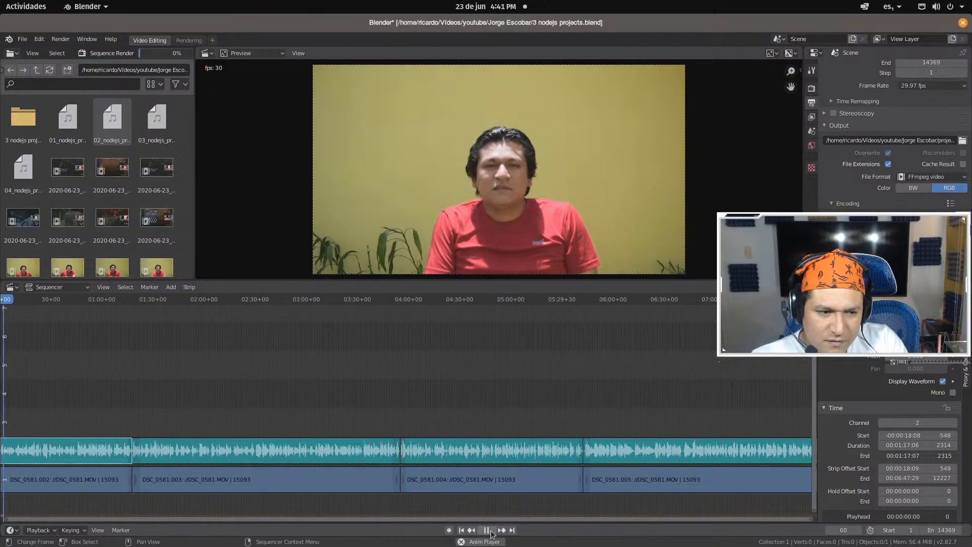
# Stop playback in Blender, switch to the file manager, and preview the rendered project_01_0001-14369.mkv in the Videos player
pyautogui.click(487, 530)
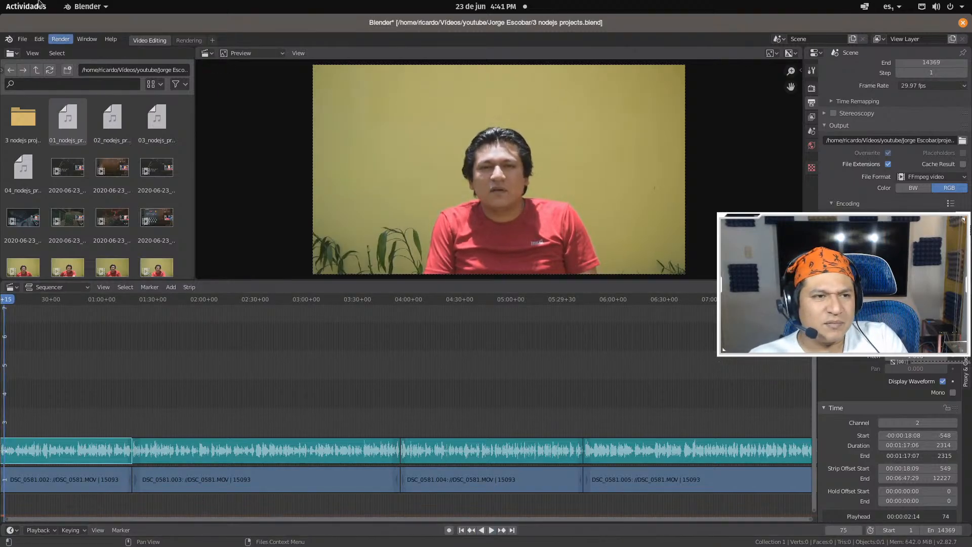
pyautogui.press('super')
pyautogui.click(294, 180)
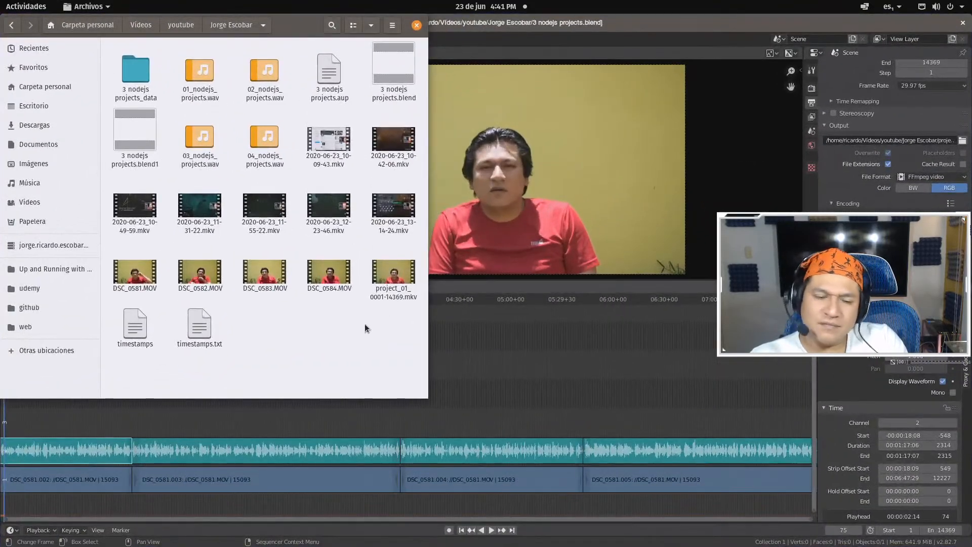
pyautogui.rightClick(387, 277)
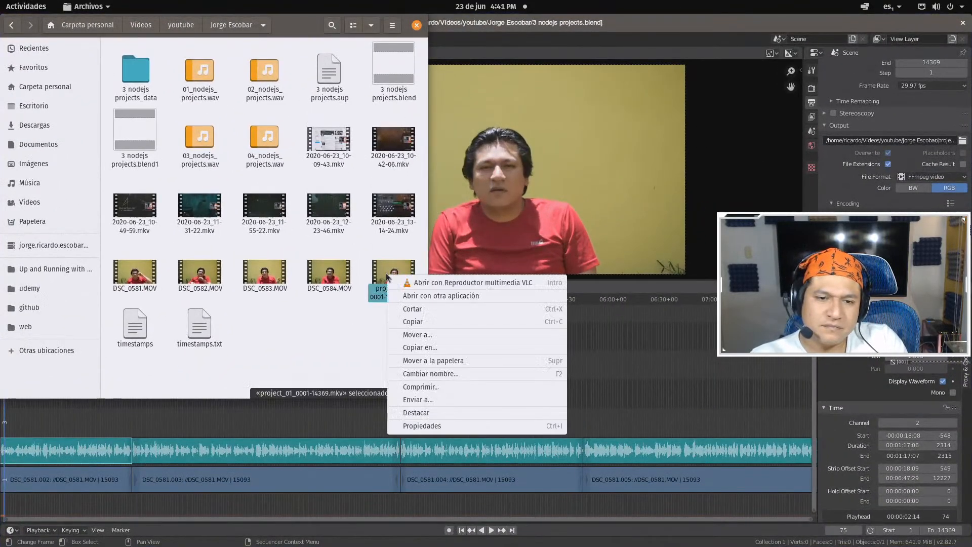
pyautogui.click(405, 296)
pyautogui.doubleClick(137, 157)
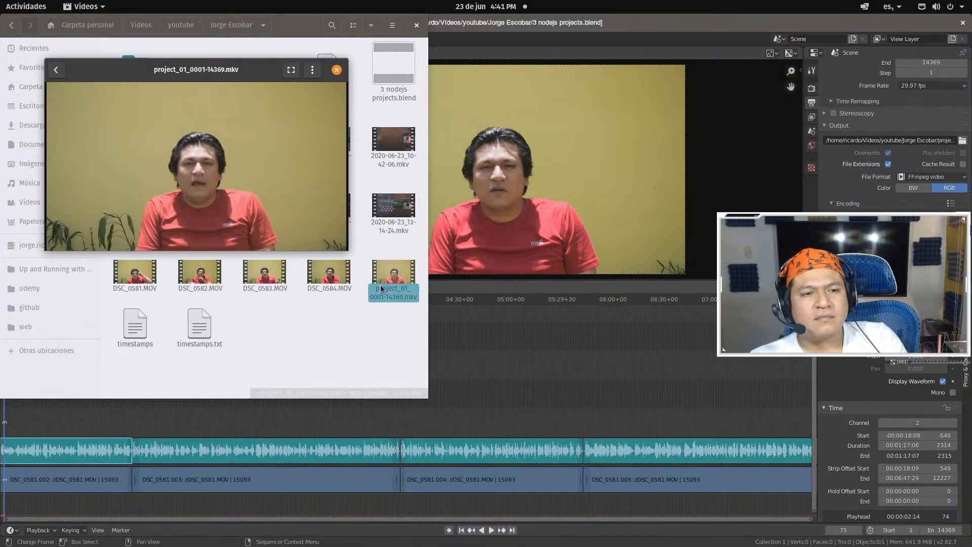
pyautogui.click(336, 70)
# Open project_01_0001-14369.mkv in VLC, check its opening, replay it from the start, and close the player
pyautogui.rightClick(414, 287)
pyautogui.click(445, 286)
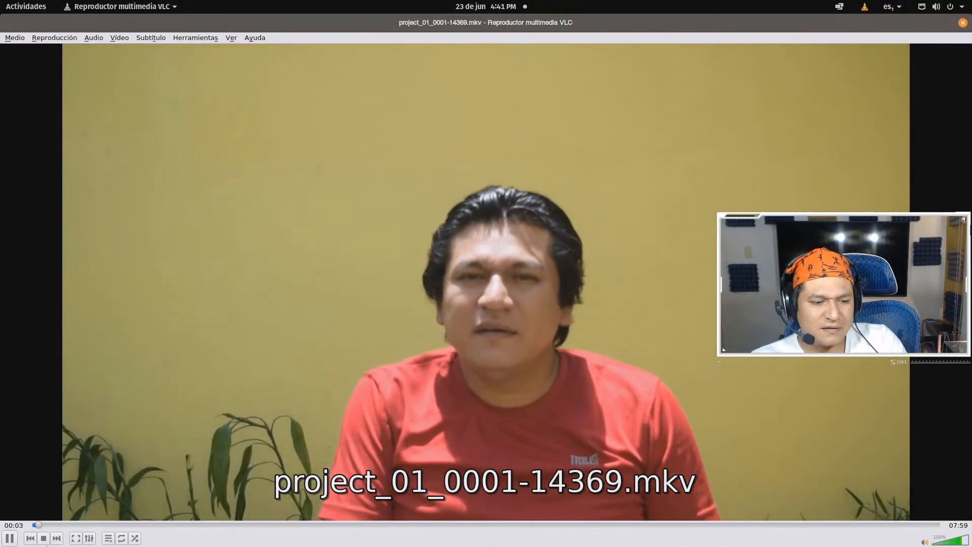
pyautogui.click(32, 538)
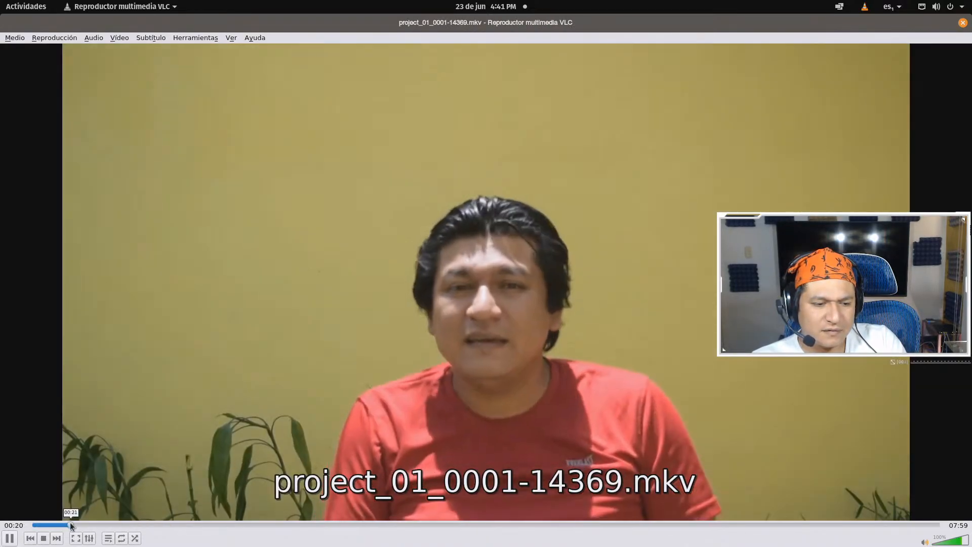
pyautogui.click(43, 538)
pyautogui.click(10, 539)
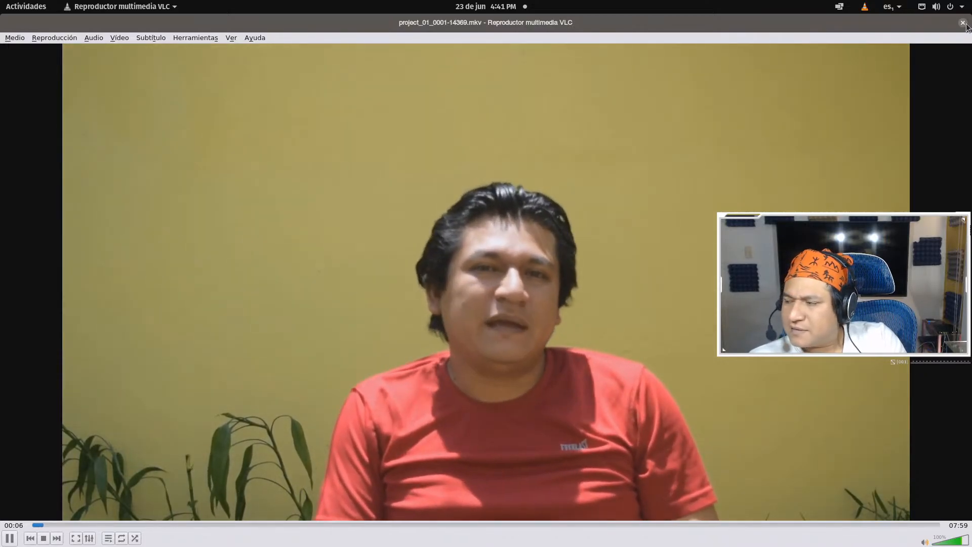
pyautogui.click(963, 23)
# Create a new folder named "result" in the project directory
pyautogui.click(394, 273)
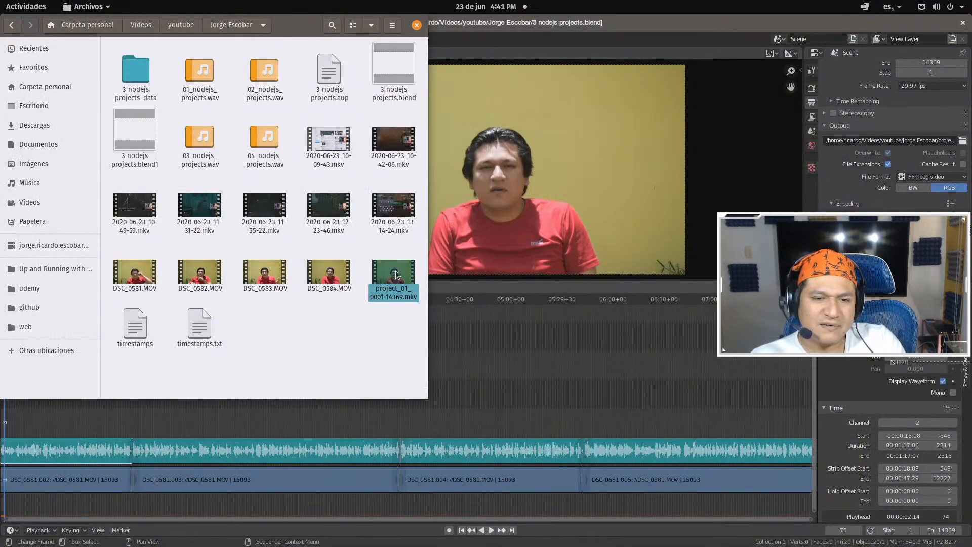
pyautogui.click(332, 336)
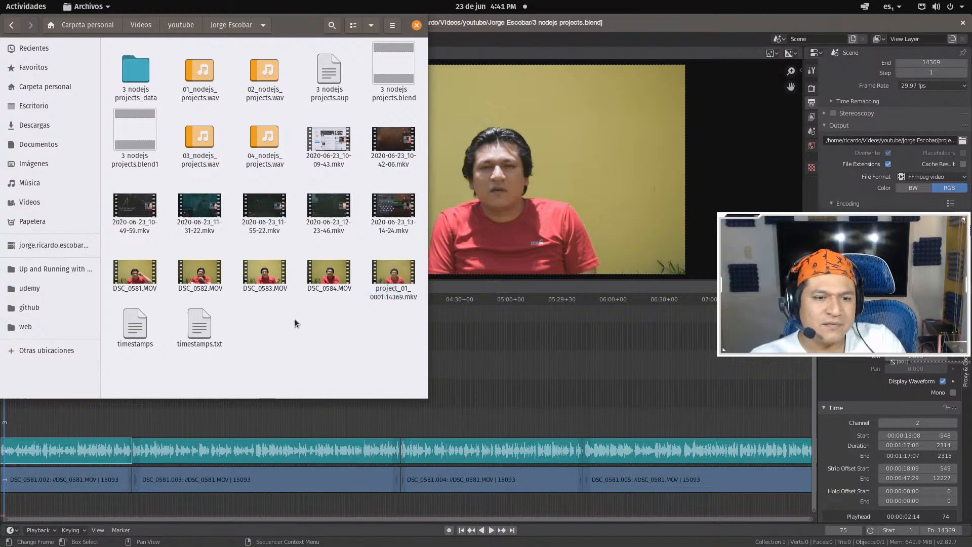
pyautogui.rightClick(295, 320)
pyautogui.click(313, 327)
pyautogui.write('re')
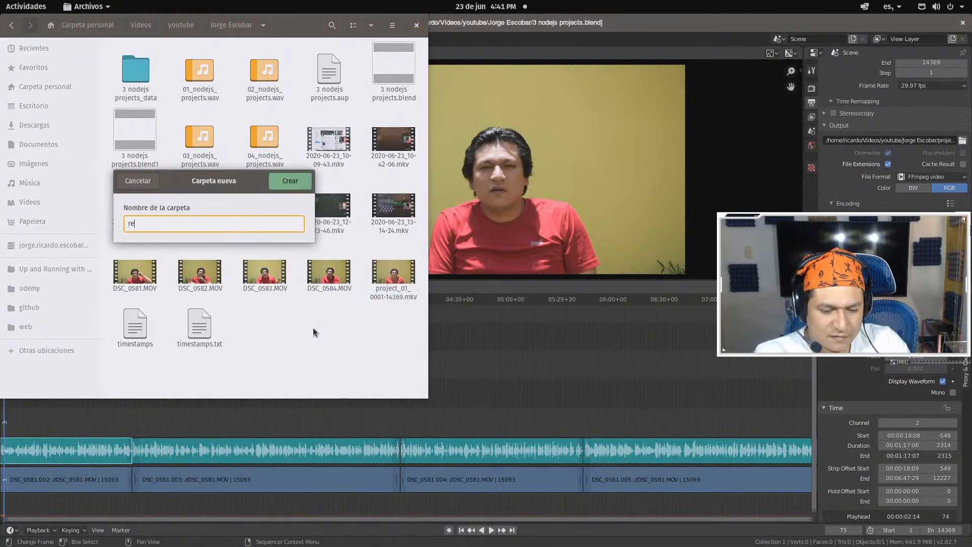
pyautogui.write('sult')
pyautogui.press('Return')
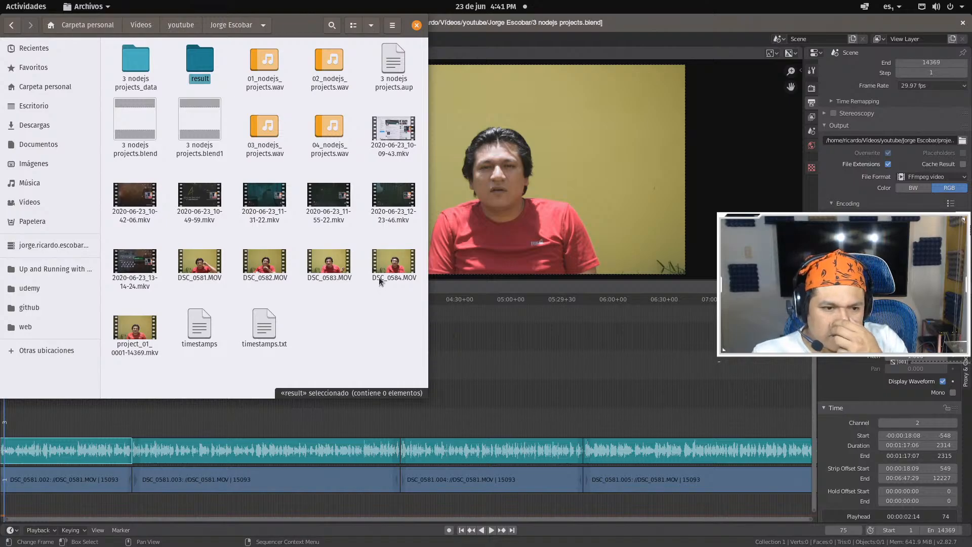
# Move project_01_0001-14369.mkv into the result folder and open that folder to check the file
pyautogui.moveTo(150, 333); pyautogui.dragTo(202, 68)
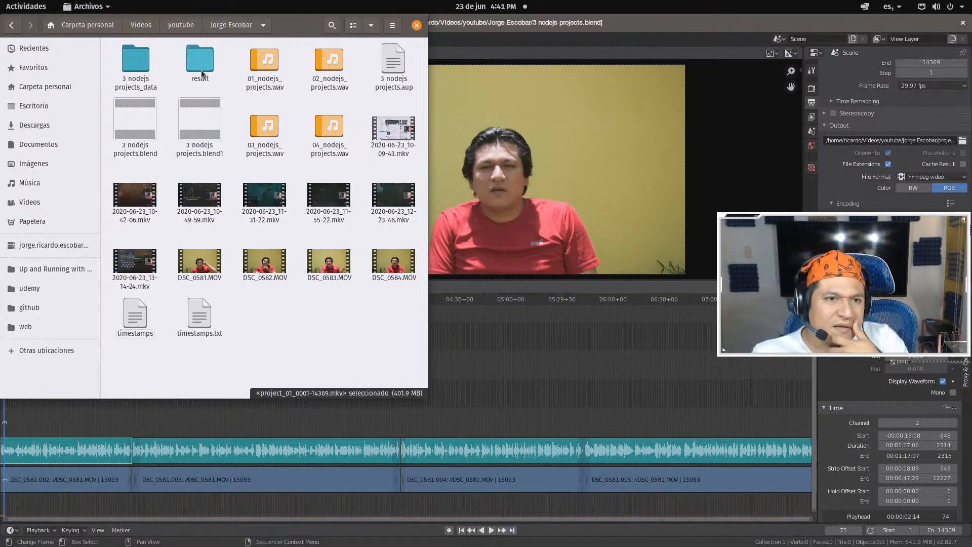
pyautogui.doubleClick(203, 69)
pyautogui.click(254, 123)
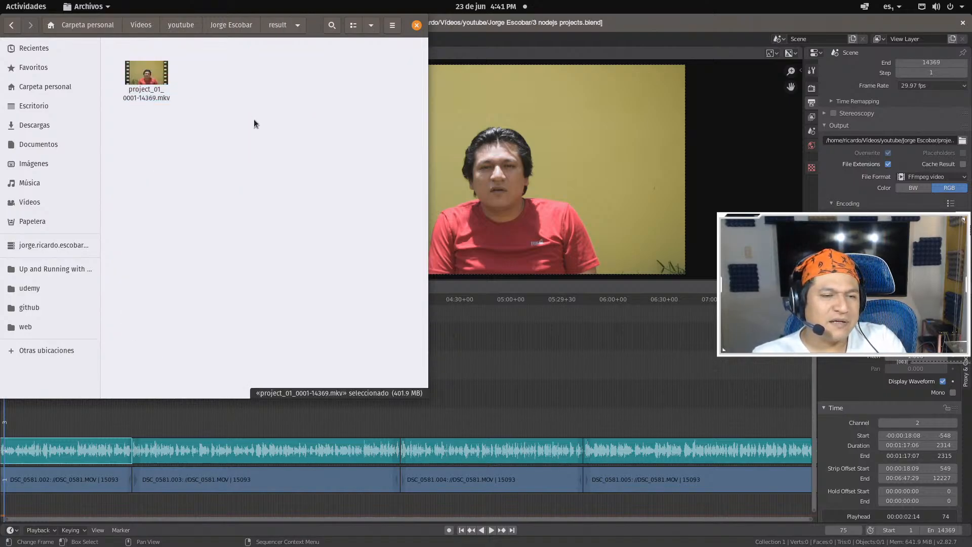
pyautogui.click(149, 80)
# Switch to Firefox, dismiss the YouTube notifications, and start a new video upload in YouTube Studio
pyautogui.press('super')
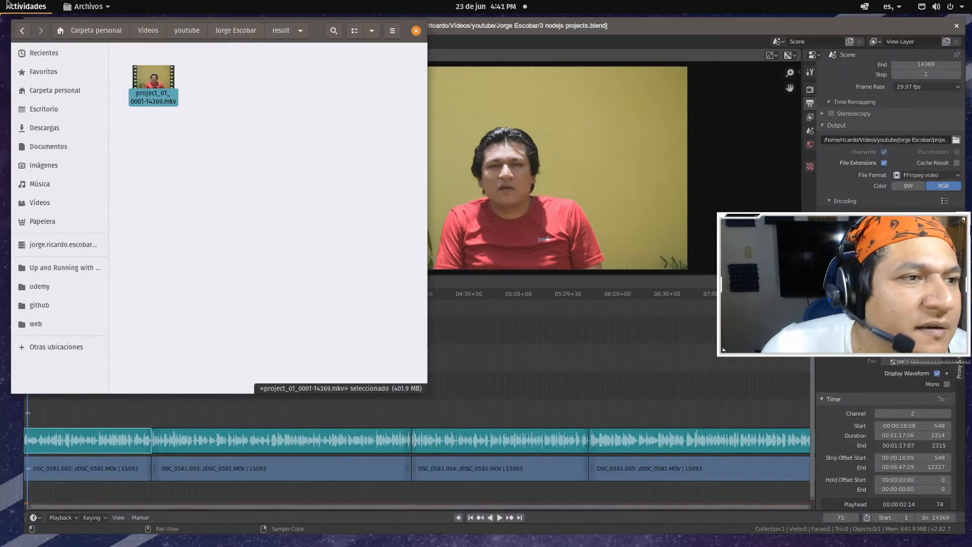
pyautogui.click(374, 384)
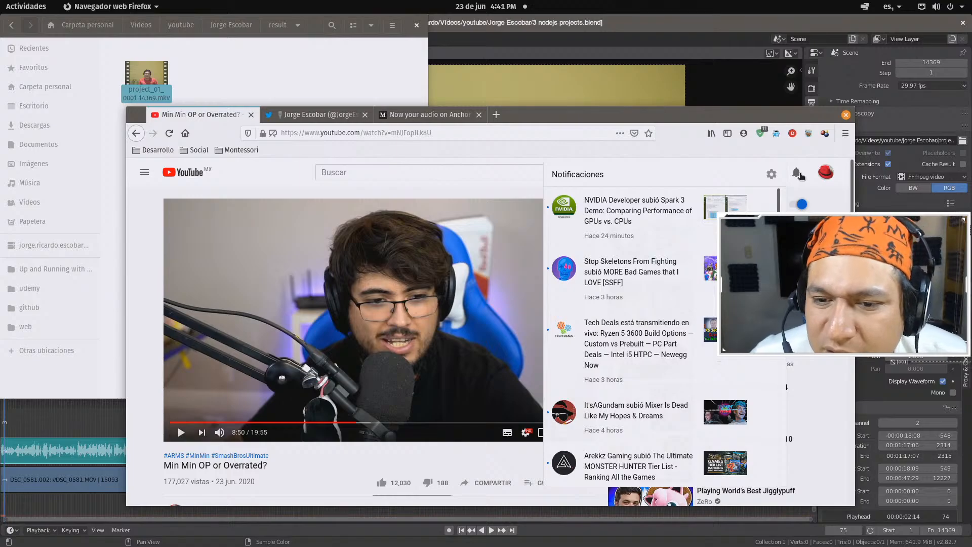
pyautogui.click(799, 174)
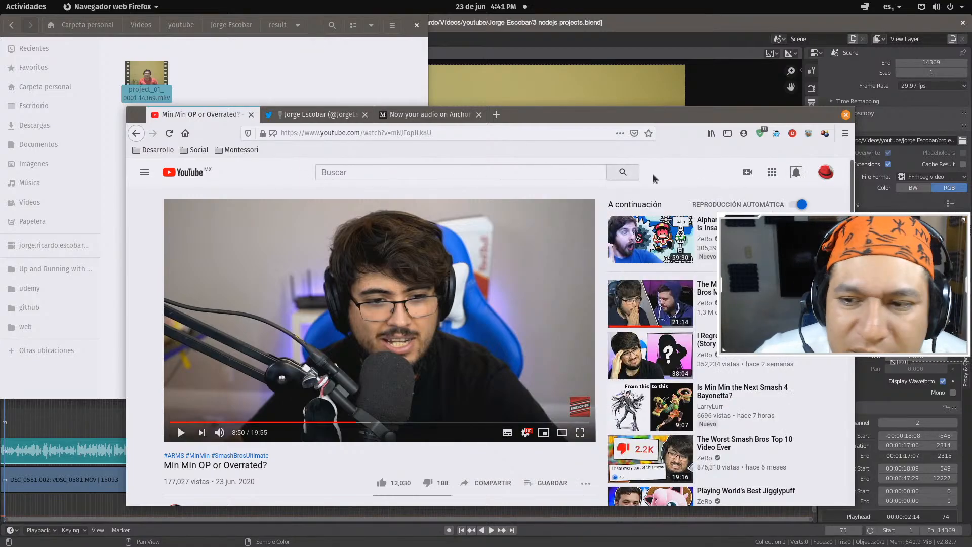
pyautogui.click(748, 174)
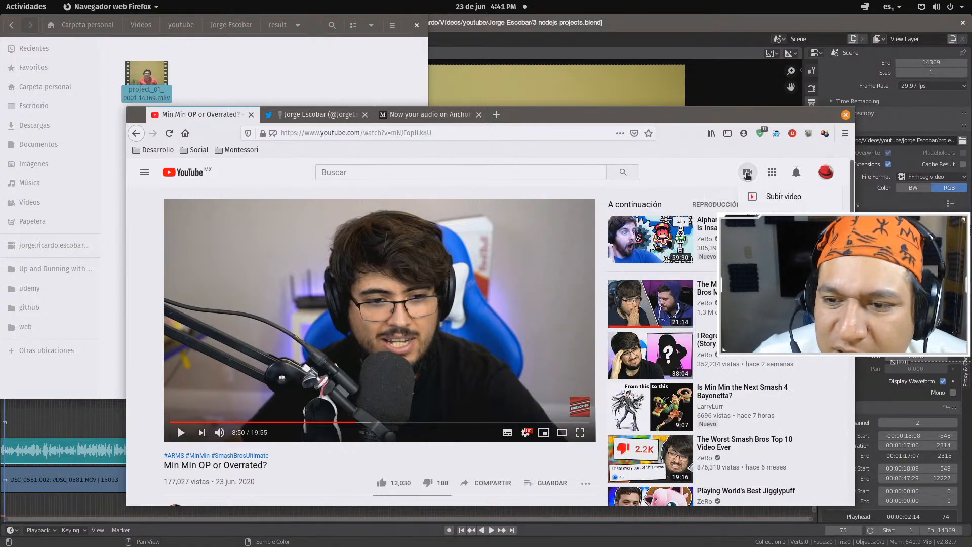
pyautogui.click(775, 201)
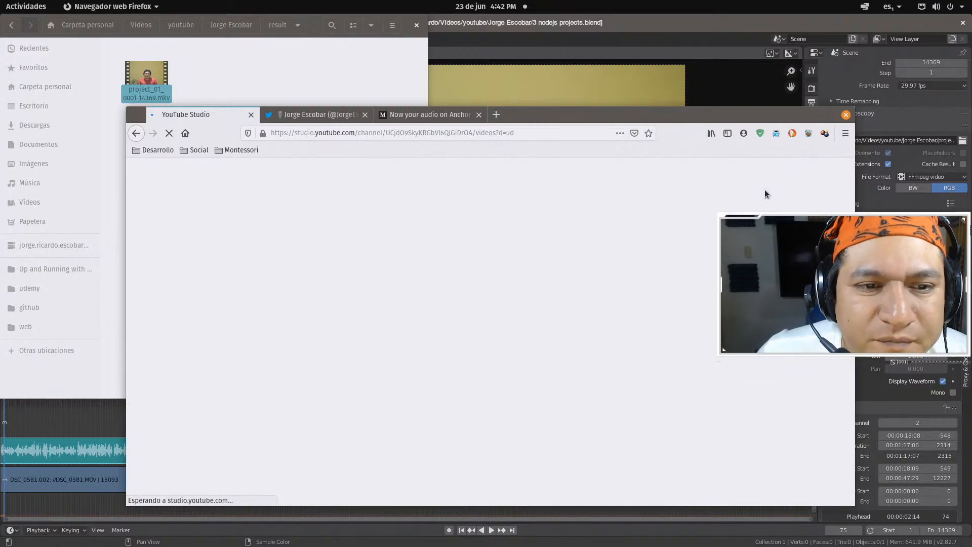
# Choose project_01_0001-14369.mkv from the result folder inside Videos/youtube as the file to upload
pyautogui.click(523, 388)
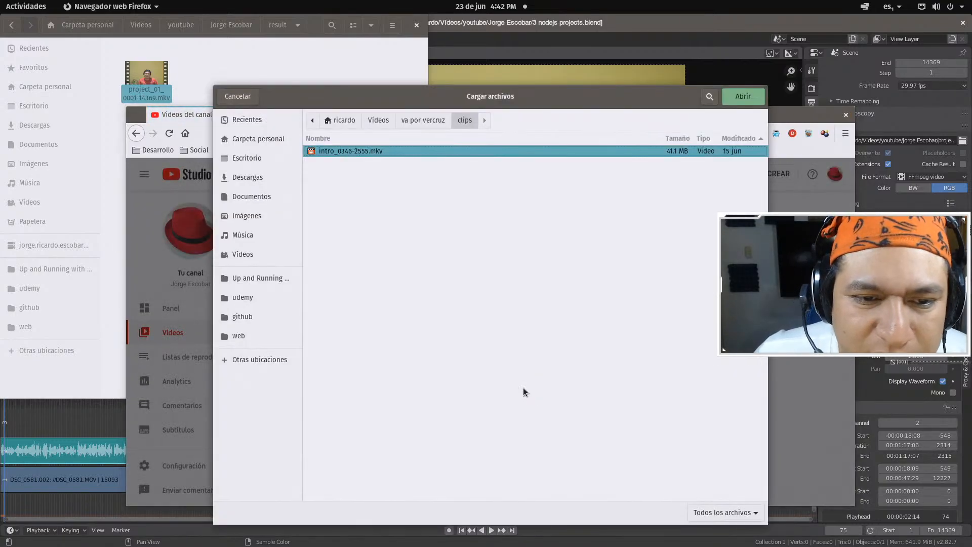
pyautogui.click(379, 120)
pyautogui.doubleClick(327, 174)
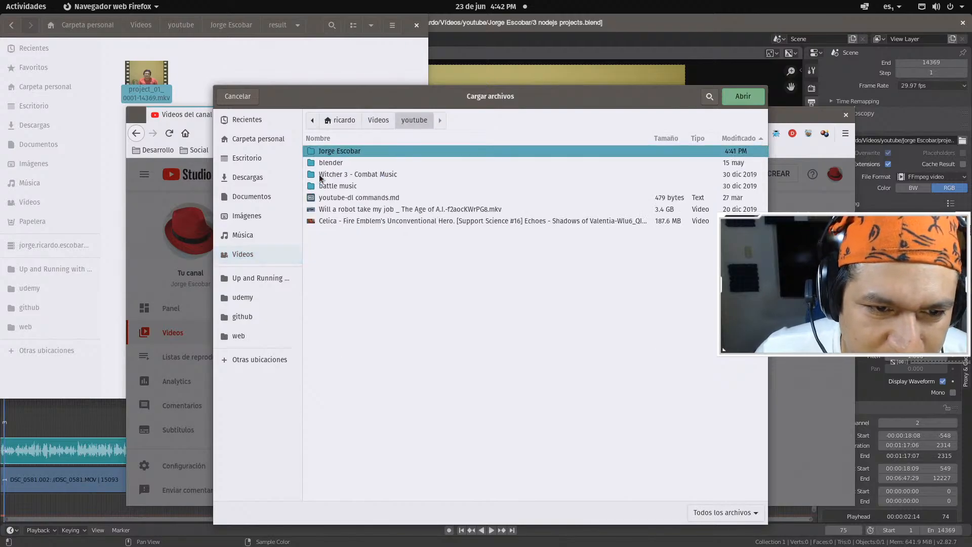
pyautogui.doubleClick(324, 152)
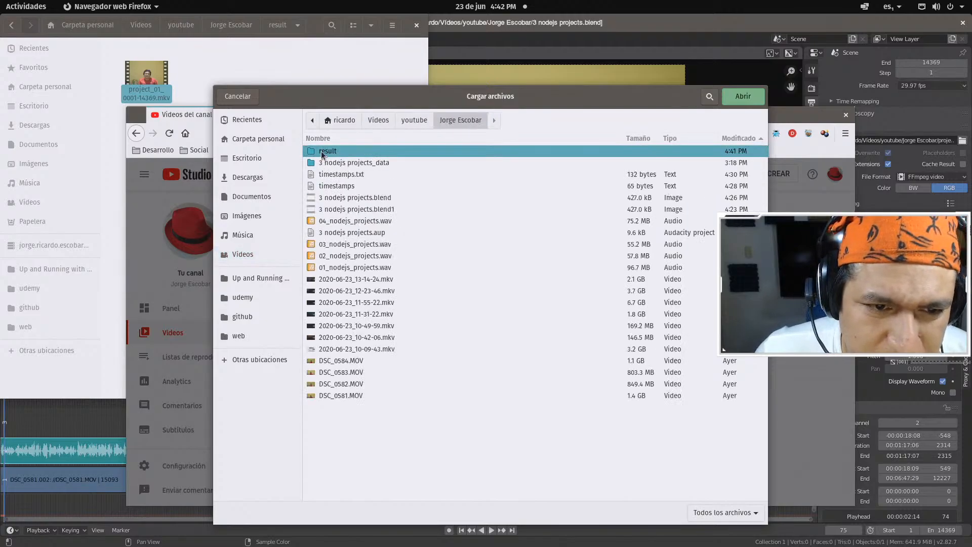
pyautogui.doubleClick(324, 151)
pyautogui.doubleClick(321, 150)
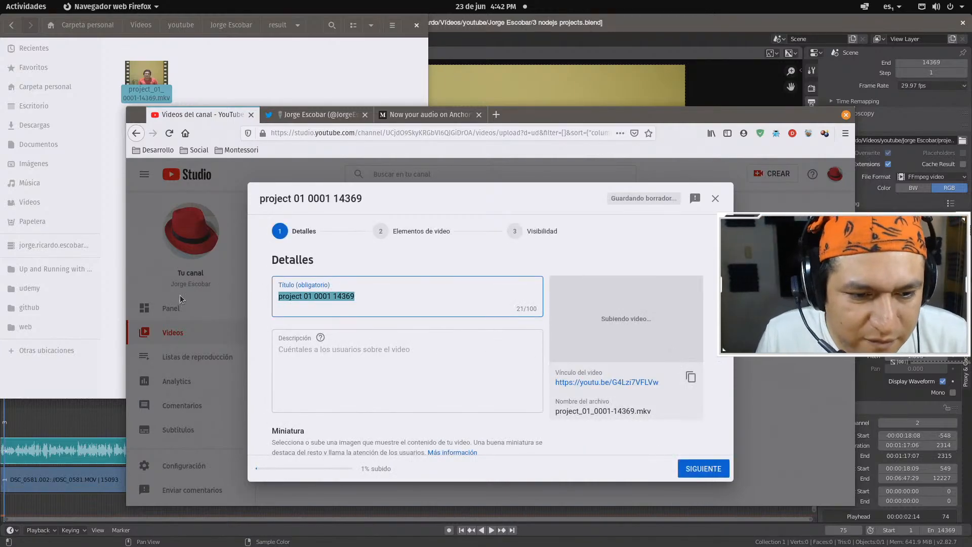
# Set the video's title to "Building an elementary school management system with NodeJS"
pyautogui.write('Bui')
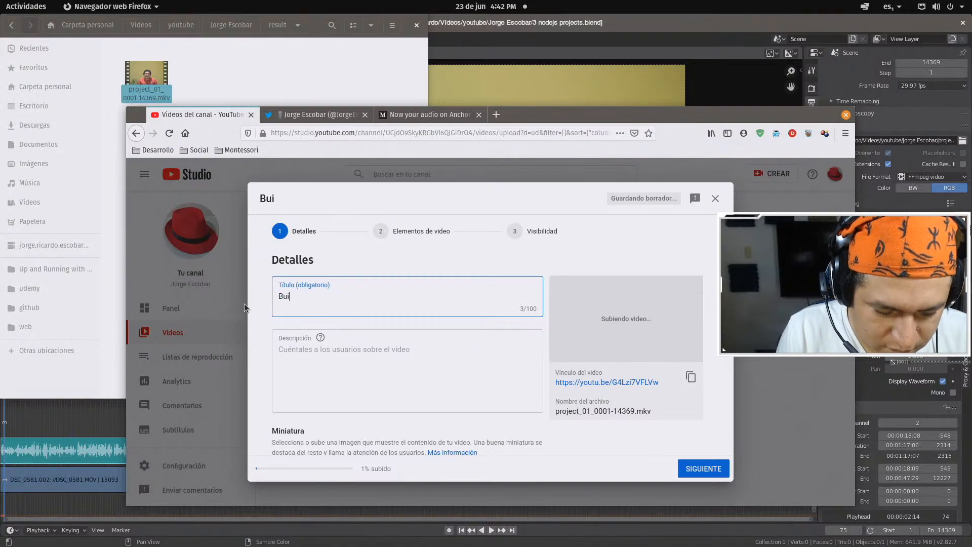
pyautogui.write('lding')
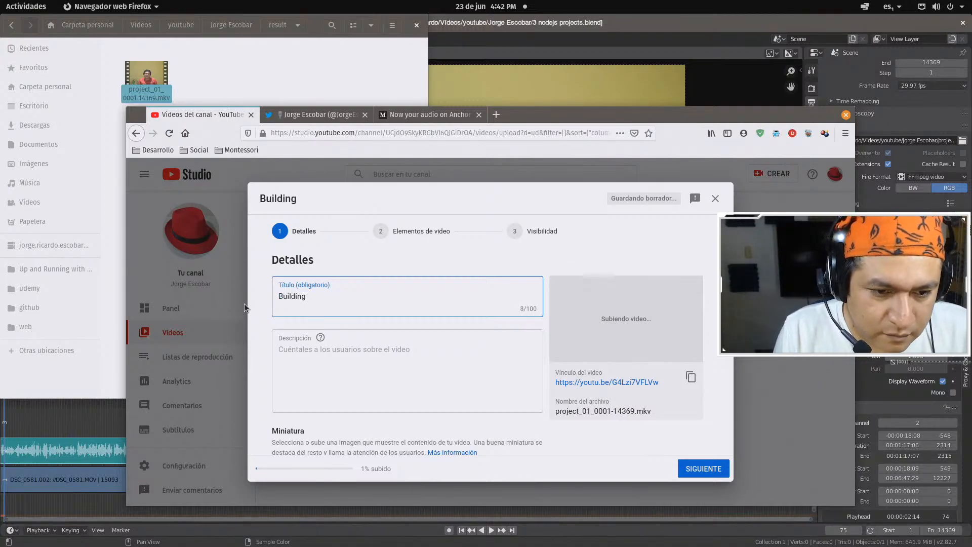
pyautogui.write(' a ')
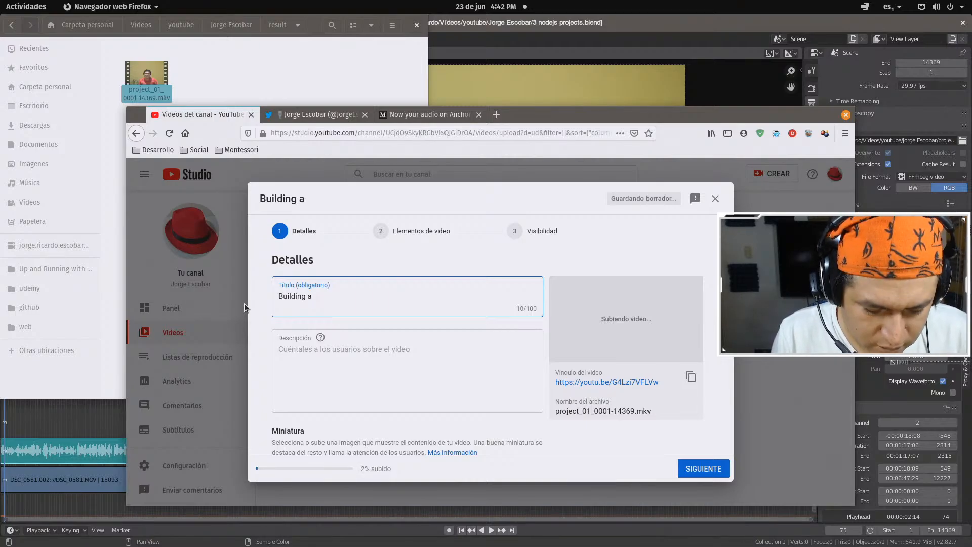
pyautogui.write('n elementar')
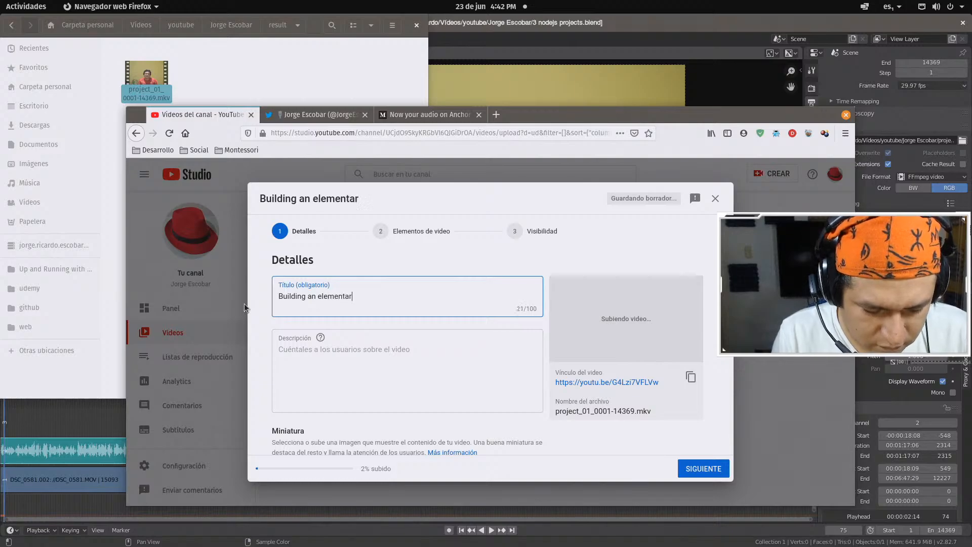
pyautogui.write('y school')
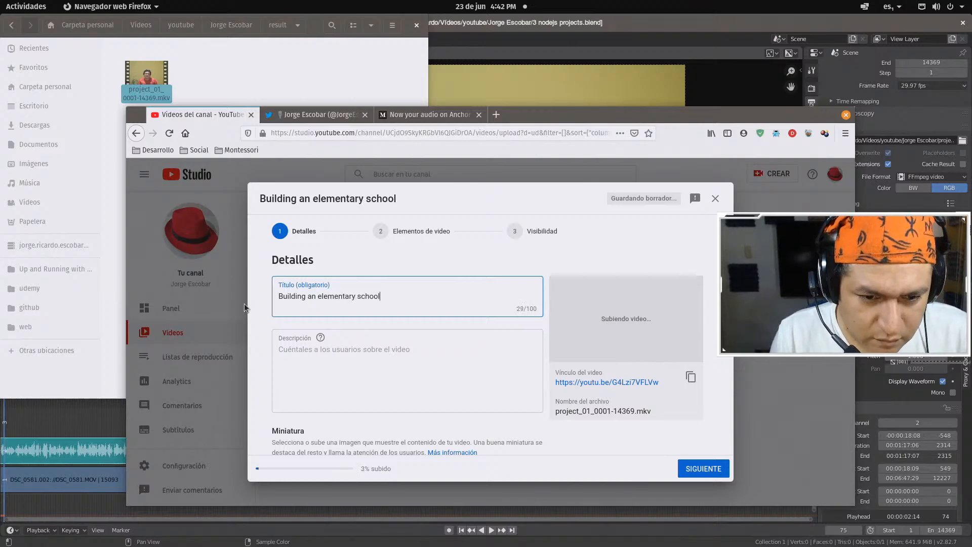
pyautogui.write(' management s')
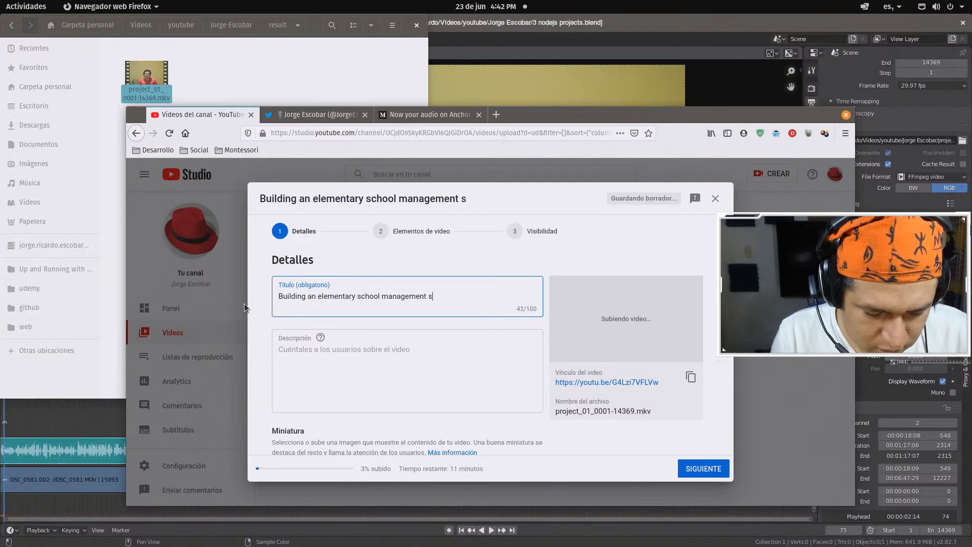
pyautogui.write('ystem wi')
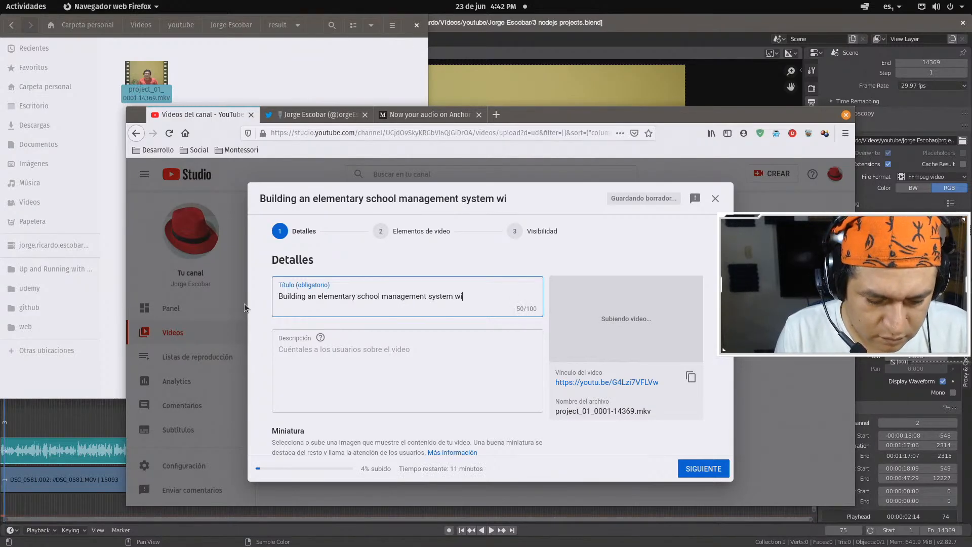
pyautogui.write('th NodeJS')
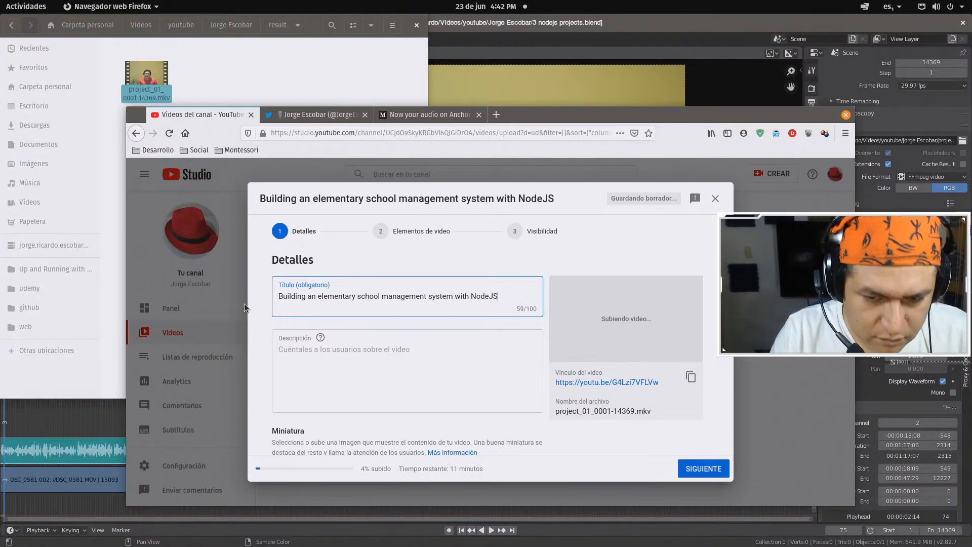
# Begin the video description with "And today I talk about my plans for the next 365 days of my life, I'm planning to"
pyautogui.click(351, 357)
pyautogui.moveTo(512, 293); pyautogui.dragTo(276, 305)
pyautogui.click(412, 373)
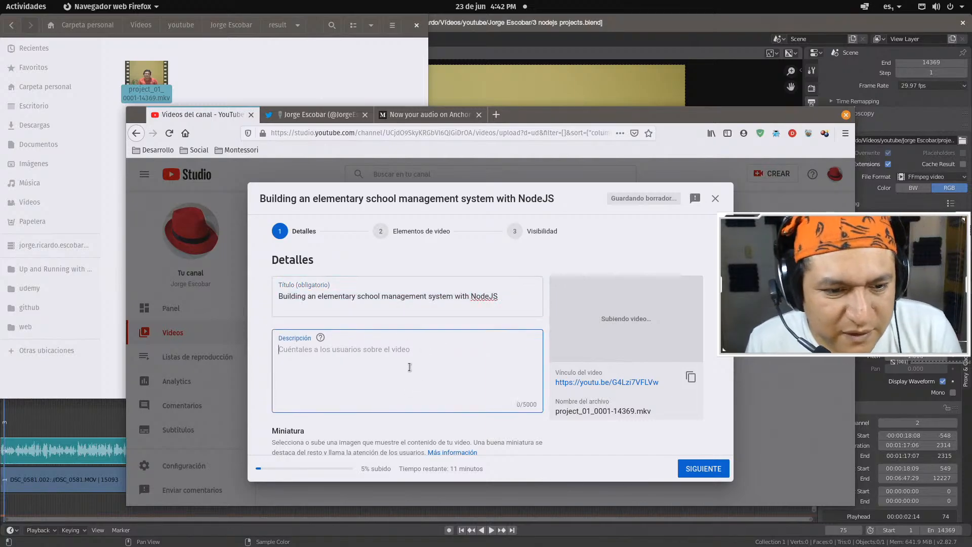
pyautogui.click(471, 296)
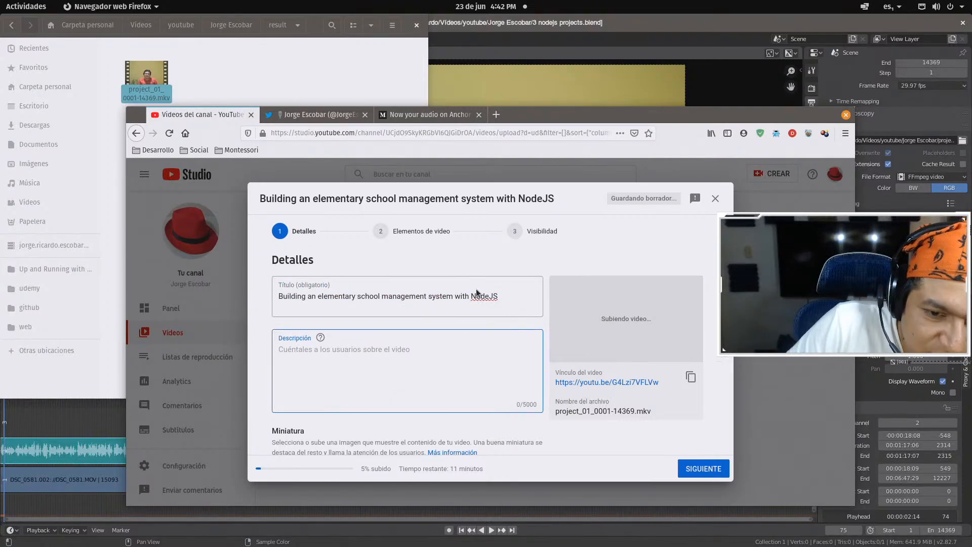
pyautogui.click(466, 355)
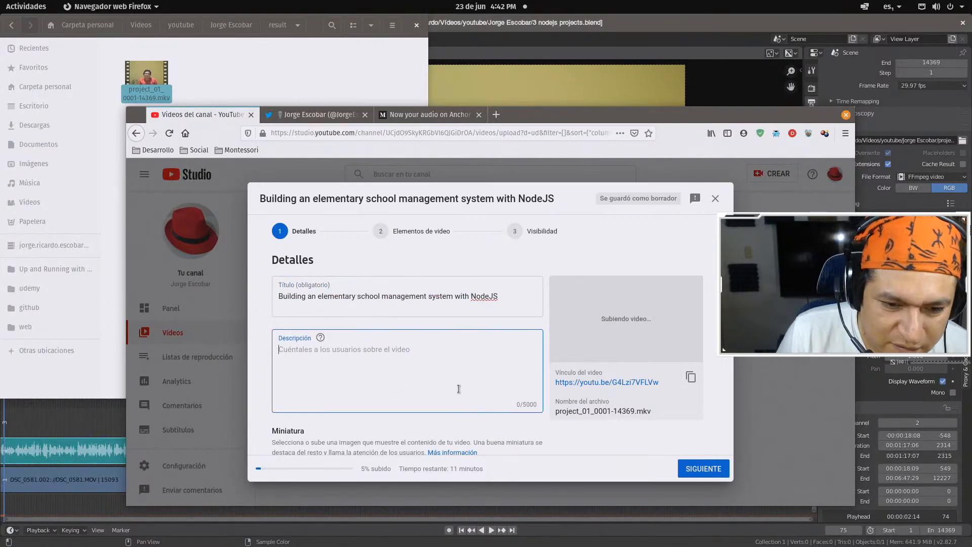
pyautogui.write('Yo')
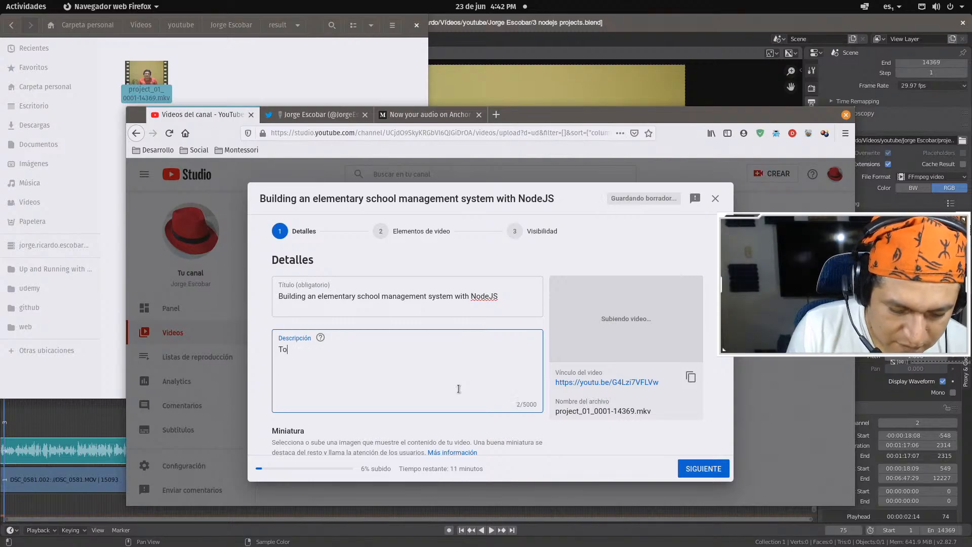
pyautogui.press('BackSpace')
pyautogui.press('BackSpace')
pyautogui.write('And tod')
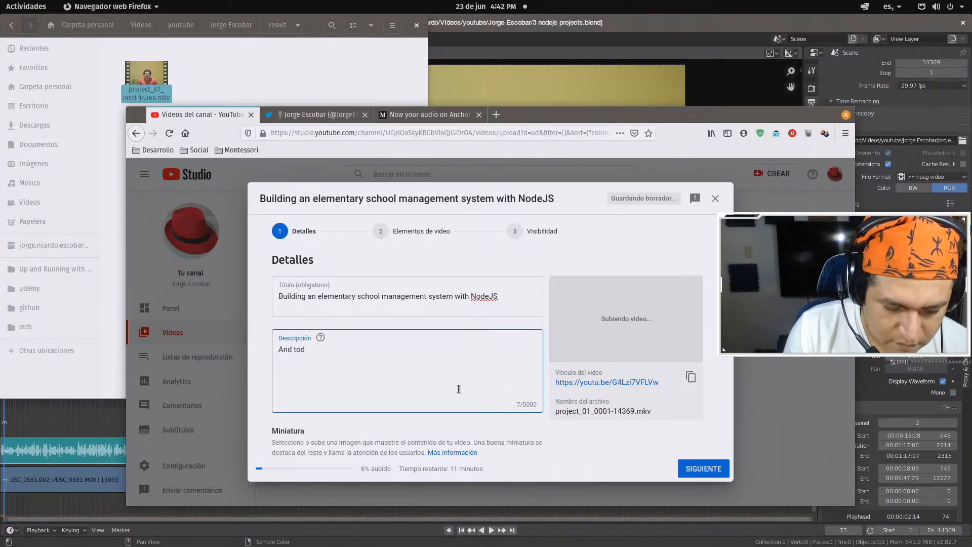
pyautogui.write('ay I talk about m')
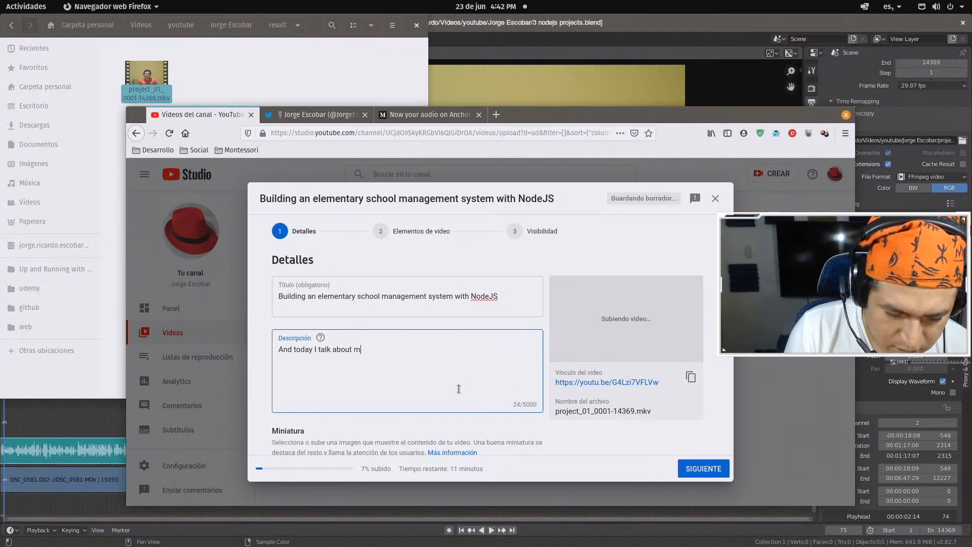
pyautogui.write('y plans for')
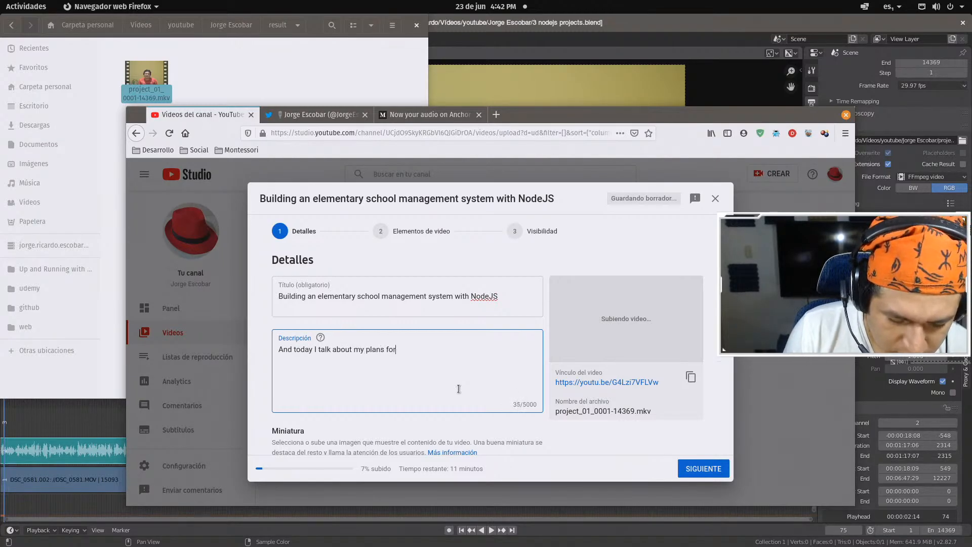
pyautogui.write(' the next')
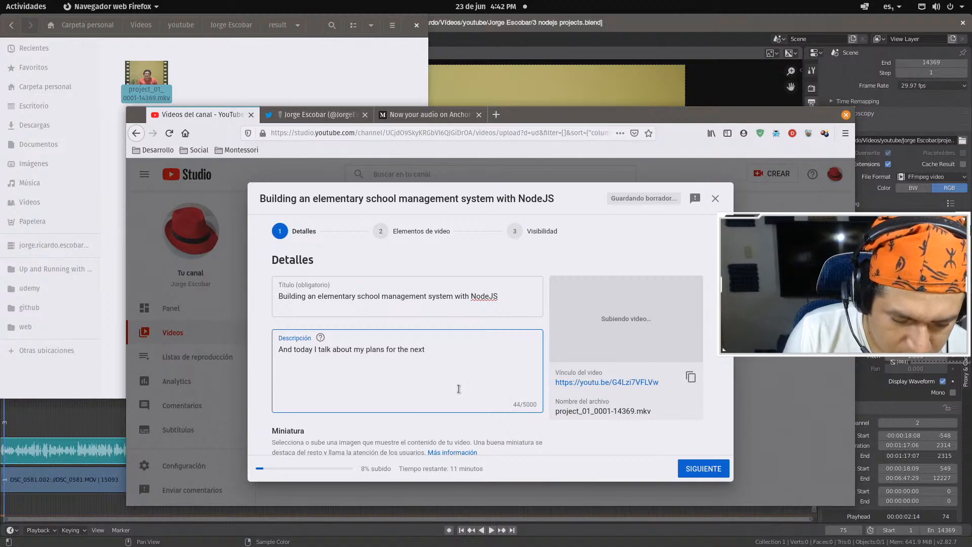
pyautogui.write(' 365 da')
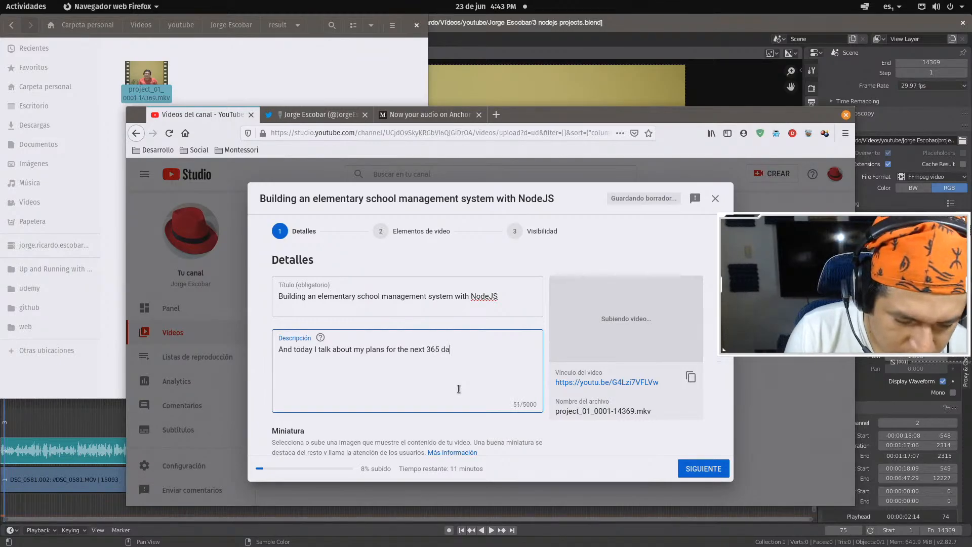
pyautogui.write("ys of my life, I'")
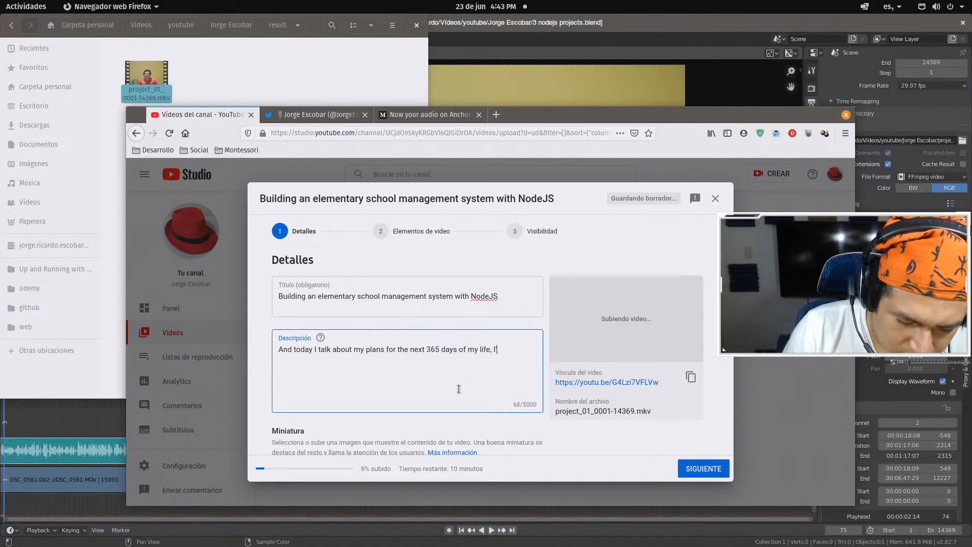
pyautogui.write('m planning to ')
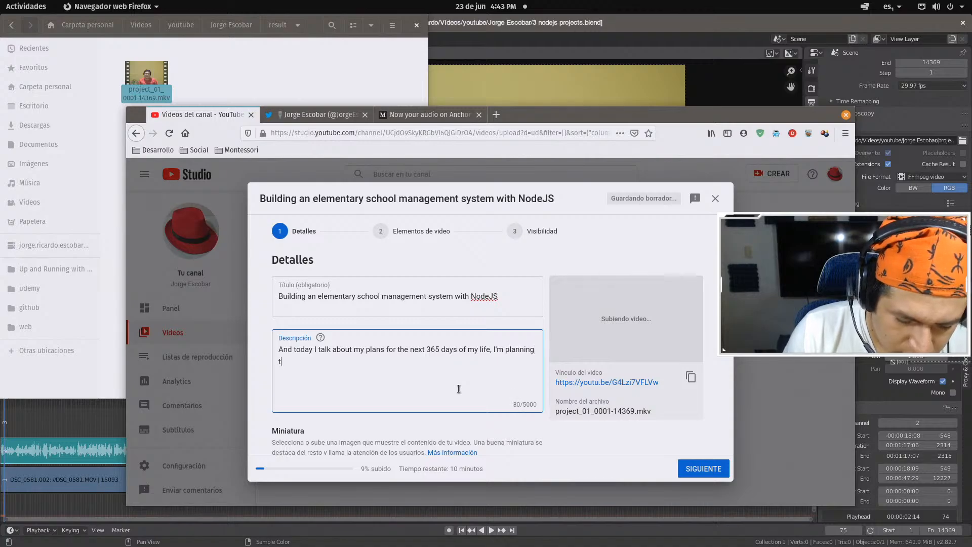
pyautogui.write('build ')
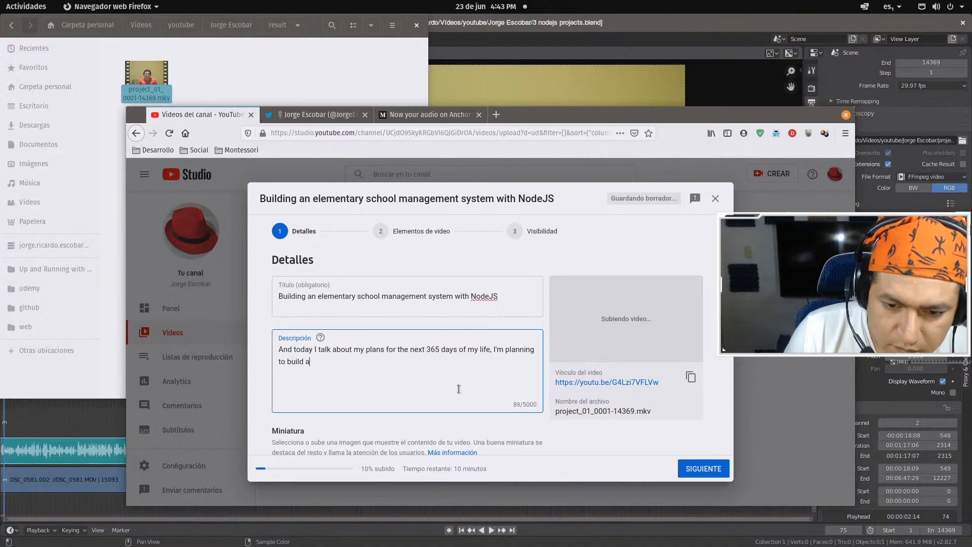
pyautogui.write('a website')
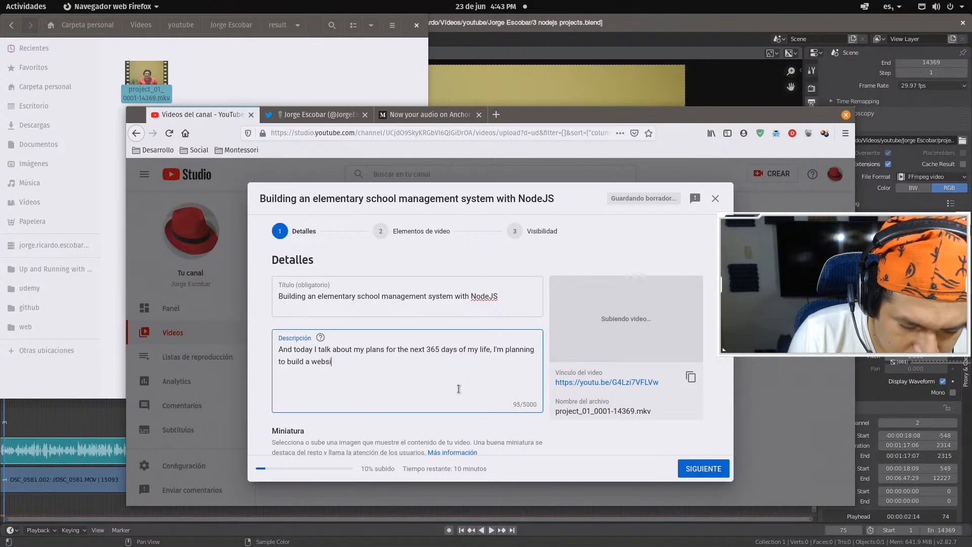
pyautogui.press('BackSpace')
pyautogui.press('BackSpace')
pyautogui.press('BackSpace')
pyautogui.press('BackSpace')
pyautogui.press('BackSpace')
pyautogui.press('BackSpace')
pyautogui.press('BackSpace')
pyautogui.press('BackSpace')
pyautogui.press('BackSpace')
pyautogui.press('BackSpace')
pyautogui.press('BackSpace')
pyautogui.press('BackSpace')
pyautogui.press('BackSpace')
pyautogui.press('BackSpace')
pyautogui.press('BackSpace')
pyautogui.press('BackSpace')
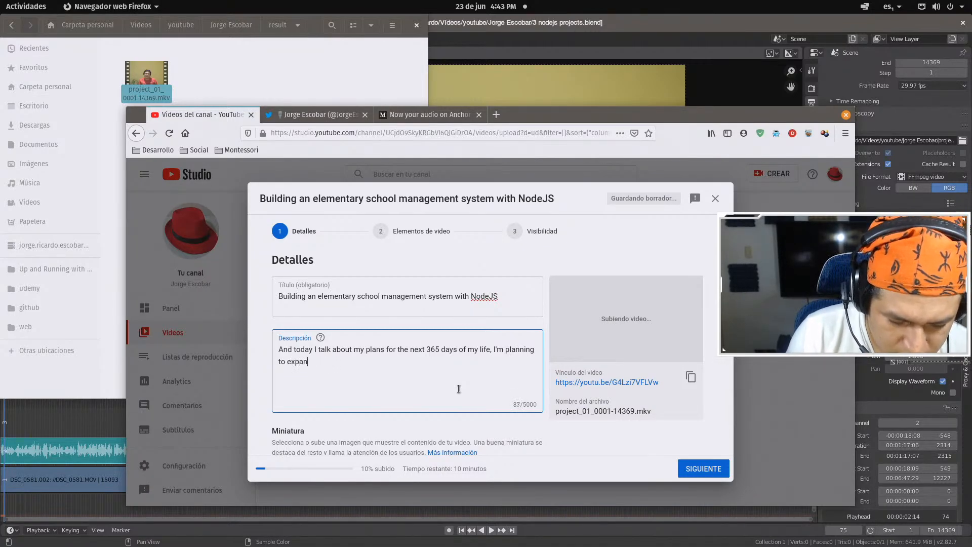
# Continue the description with "expand the website I built back in January 2020", correcting the misspelled words
pyautogui.write('expand the website')
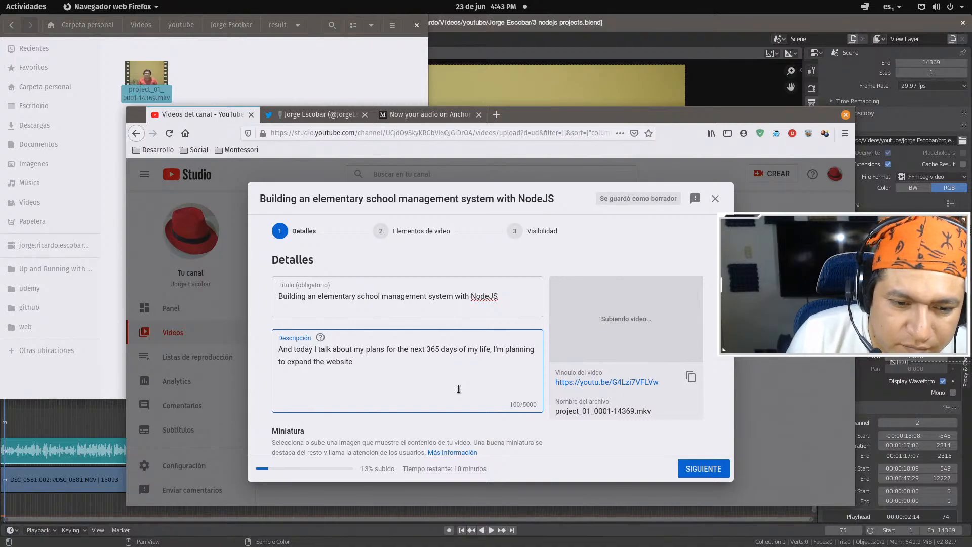
pyautogui.write('I buil')
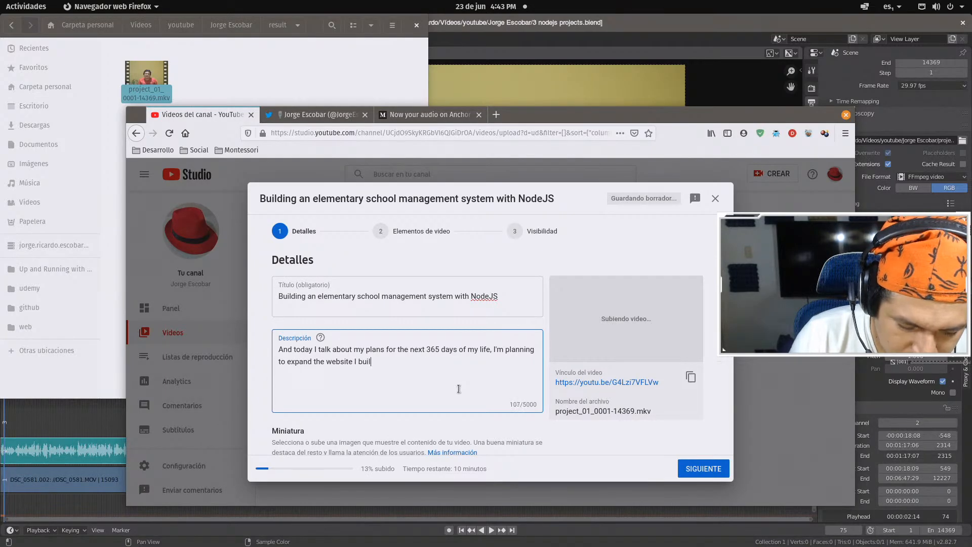
pyautogui.write('ded')
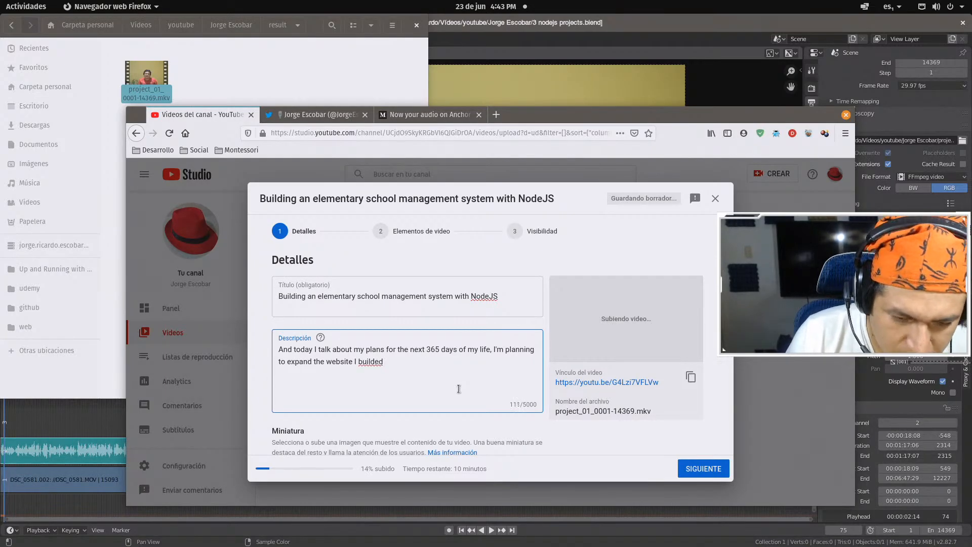
pyautogui.rightClick(376, 361)
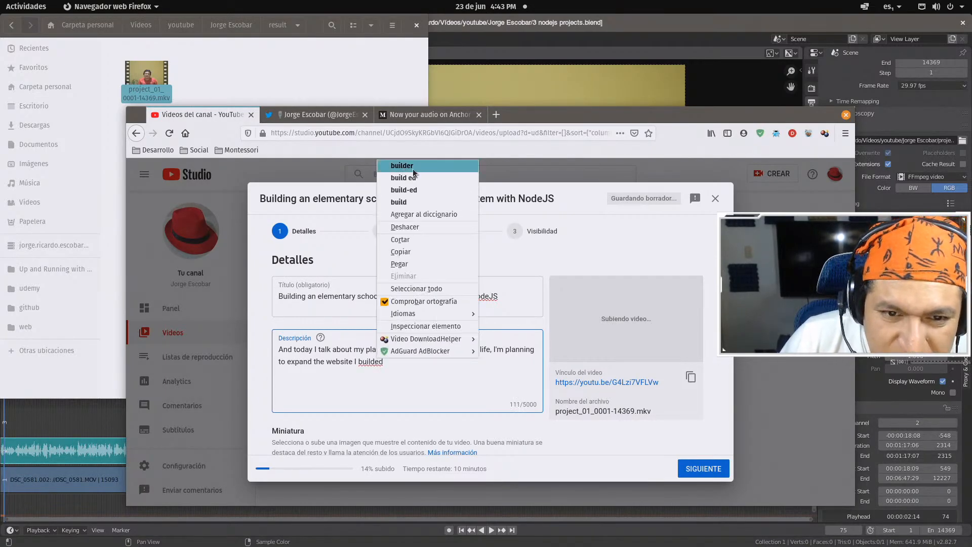
pyautogui.click(405, 201)
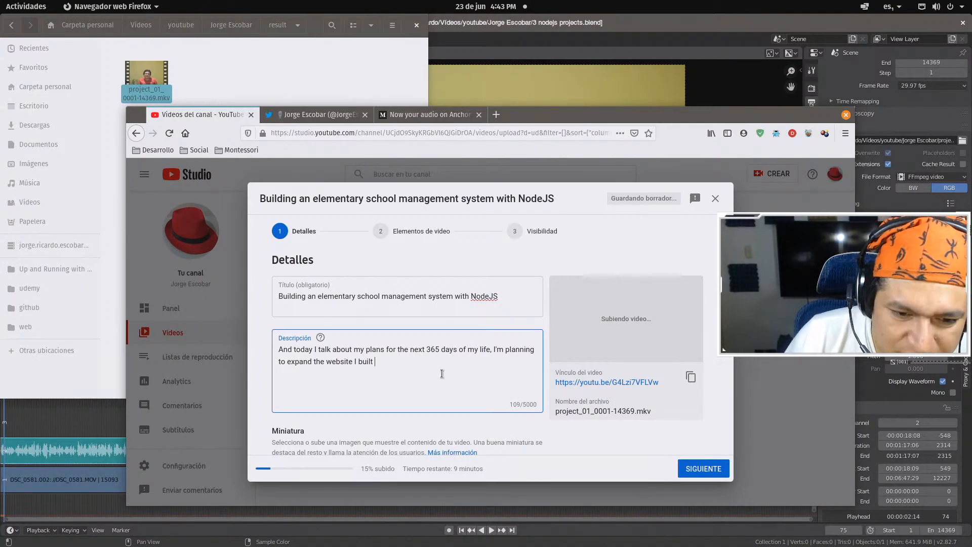
pyautogui.write('ack i')
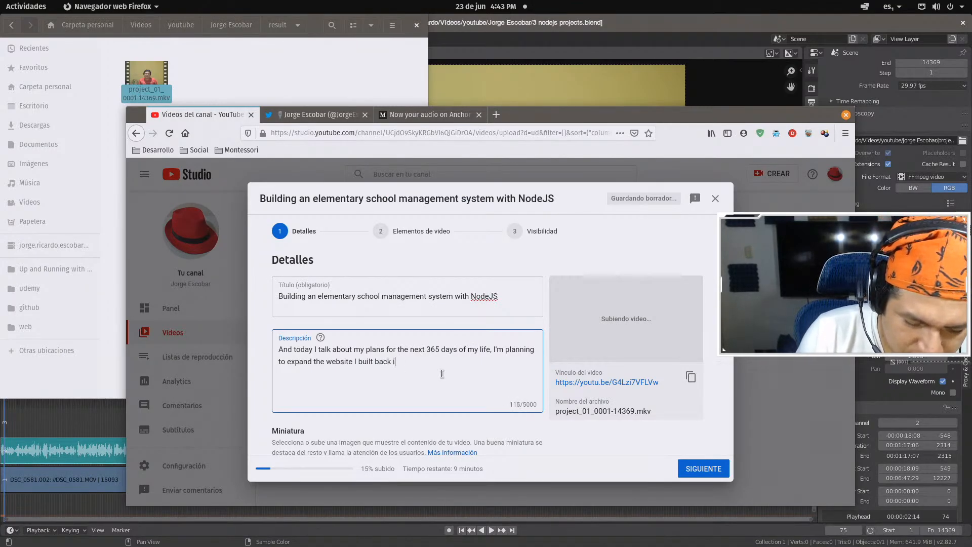
pyautogui.write('n january 2020')
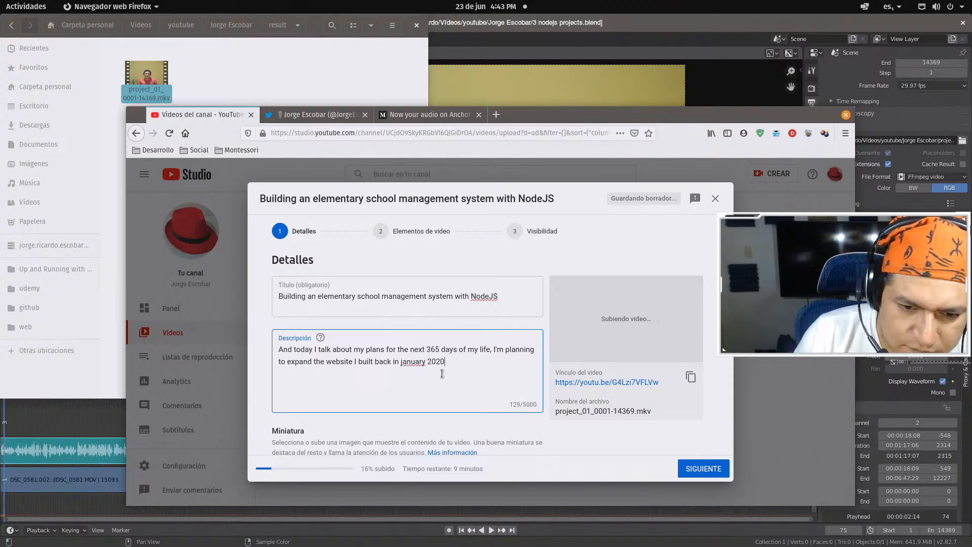
pyautogui.rightClick(414, 360)
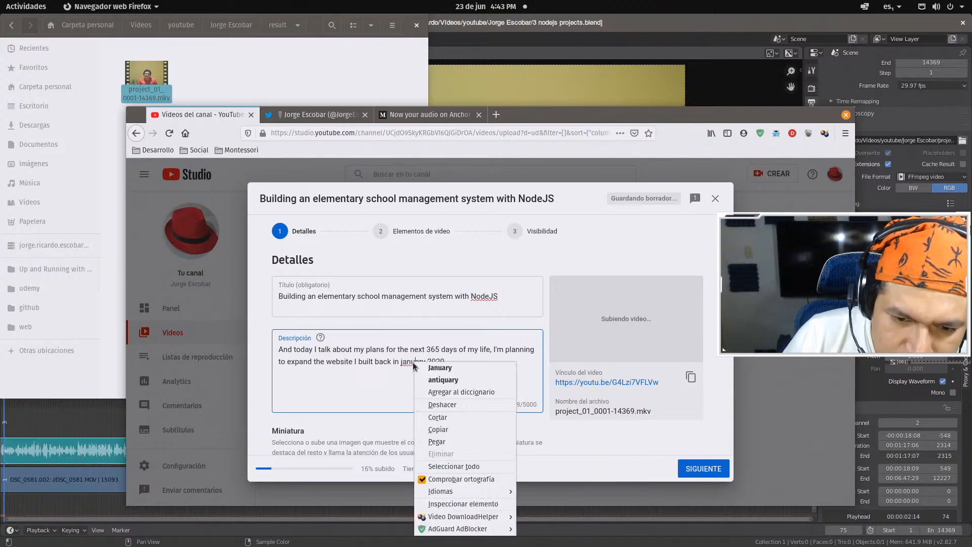
pyautogui.click(431, 369)
# Finish the description with "and allow it to become a blog/payment platform/grading system for the school I'm currently working for."
pyautogui.write('and allow it to')
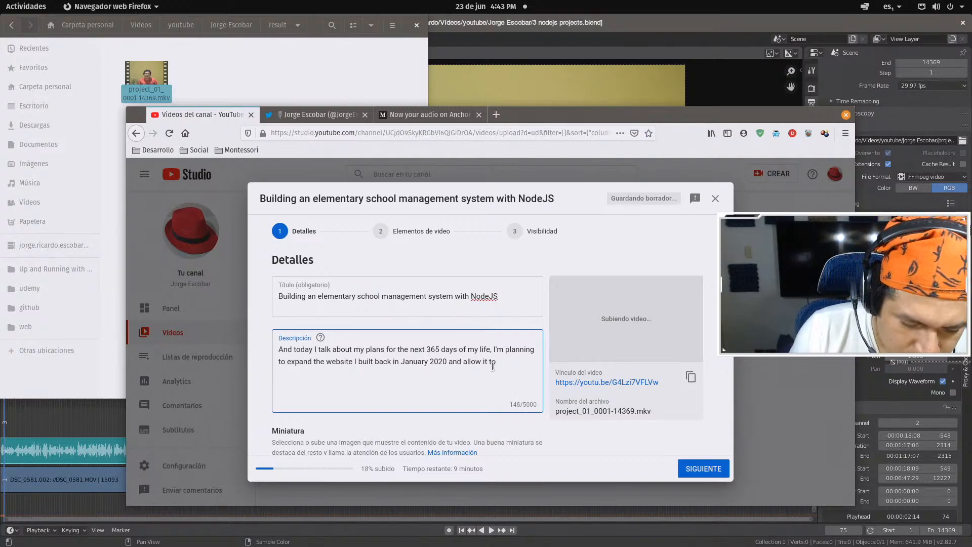
pyautogui.write('become a blog')
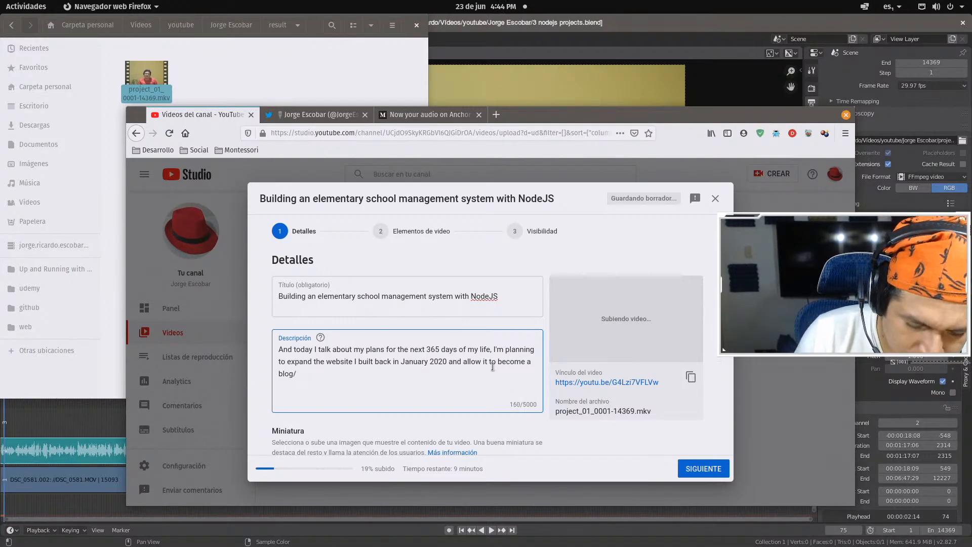
pyautogui.write('/paym')
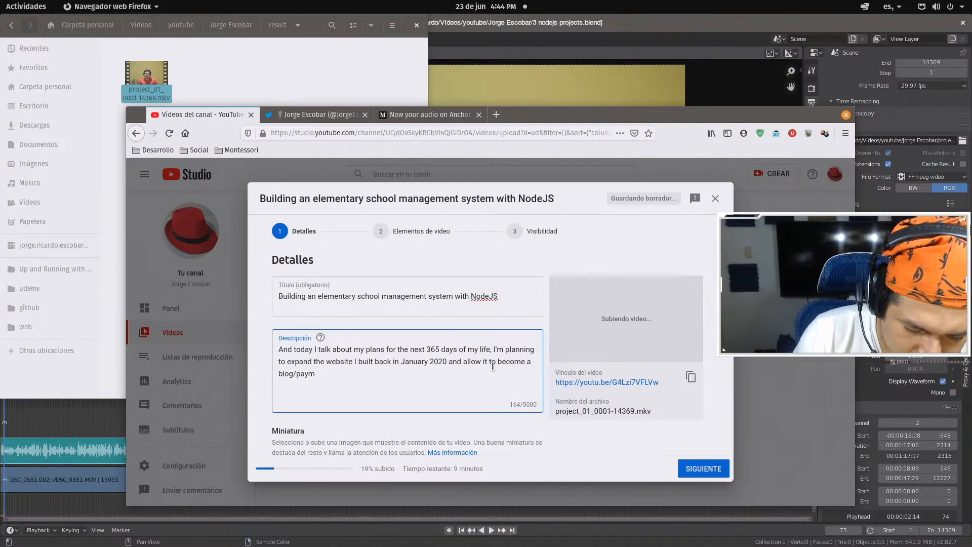
pyautogui.write('ant platfor')
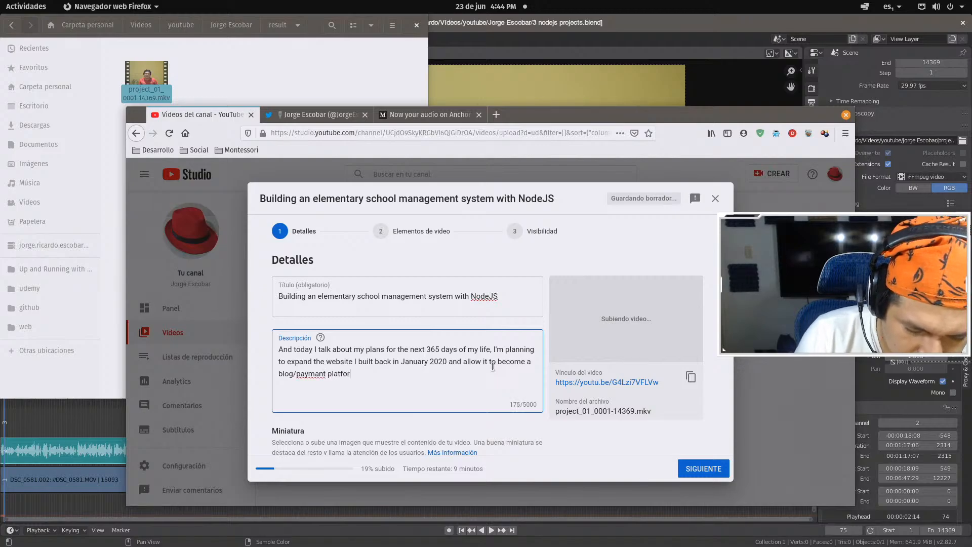
pyautogui.write('m/')
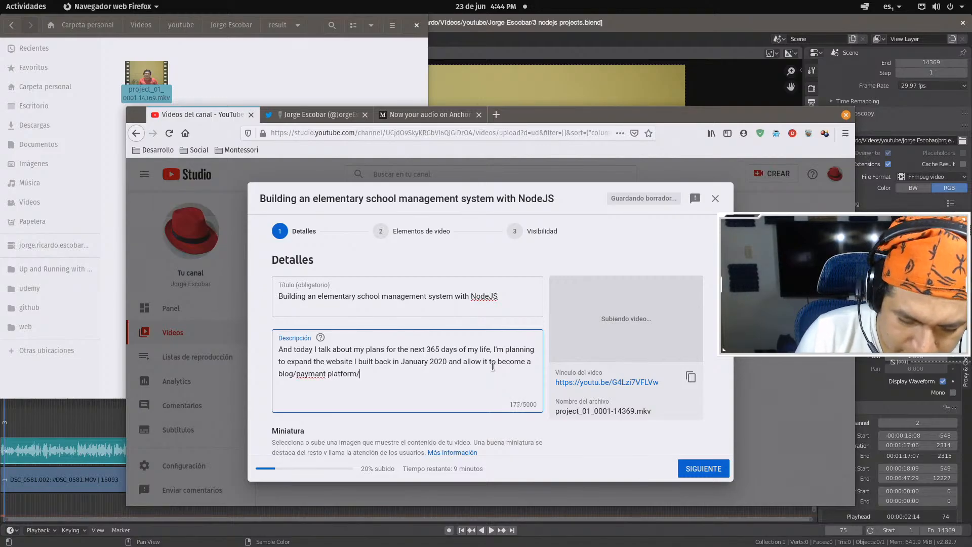
pyautogui.write('grading system for ')
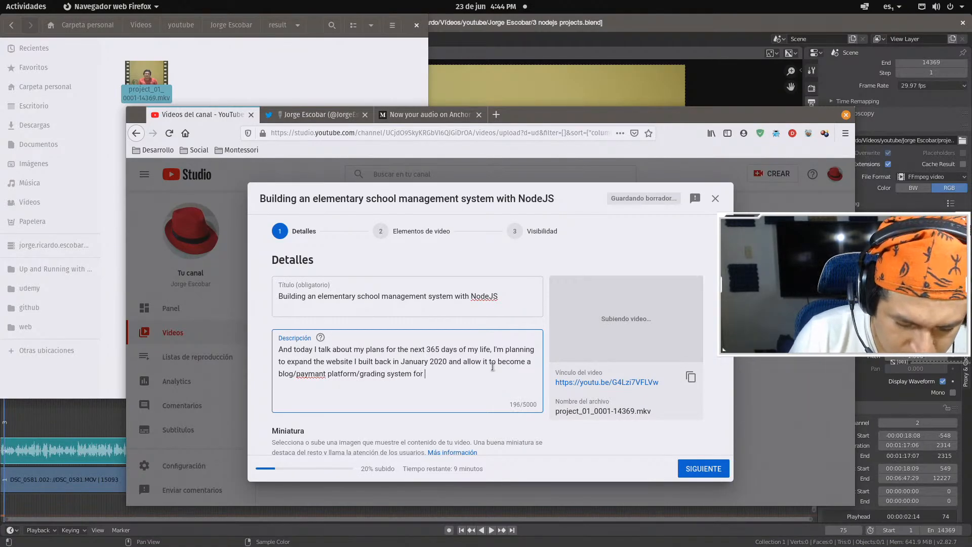
pyautogui.write('the school ')
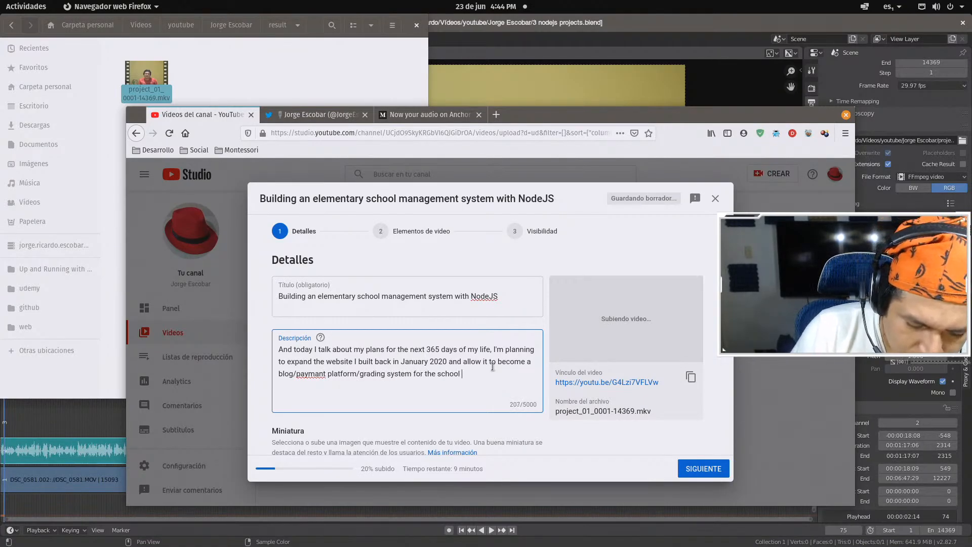
pyautogui.write("I'm currently working for.")
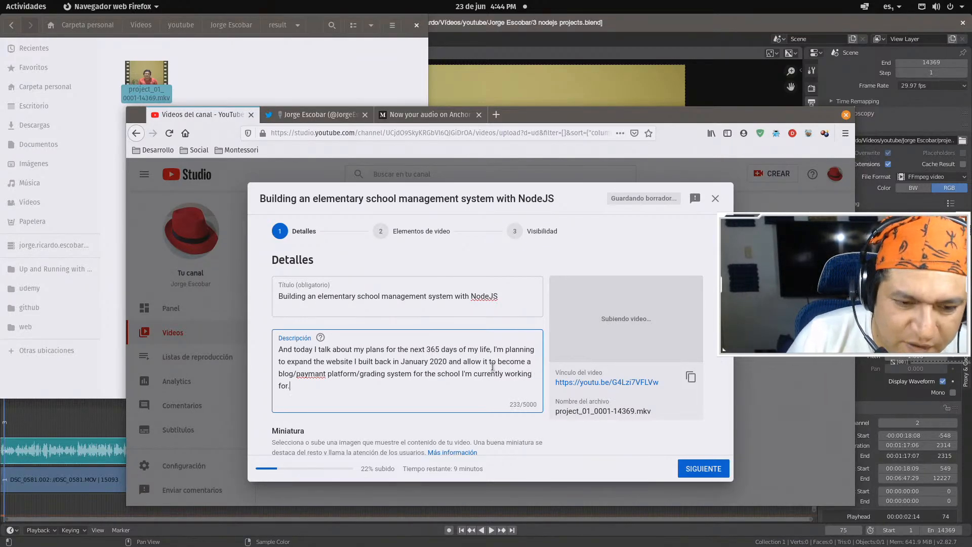
pyautogui.rightClick(303, 373)
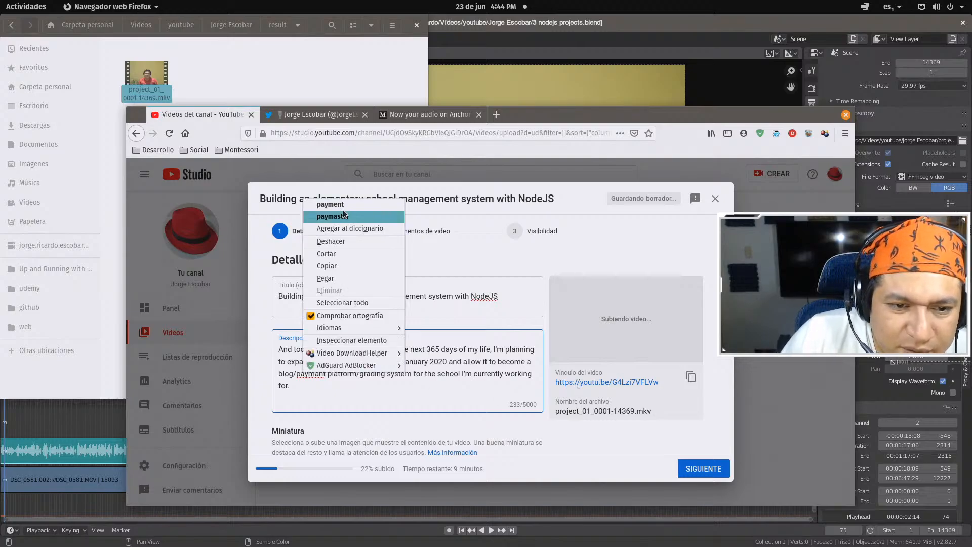
pyautogui.press('Escape')
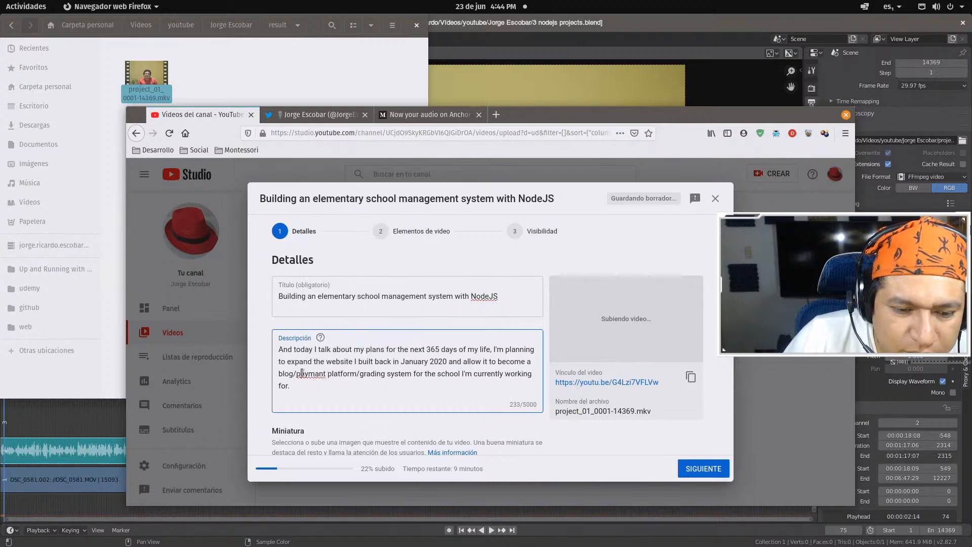
pyautogui.rightClick(302, 373)
pyautogui.click(345, 207)
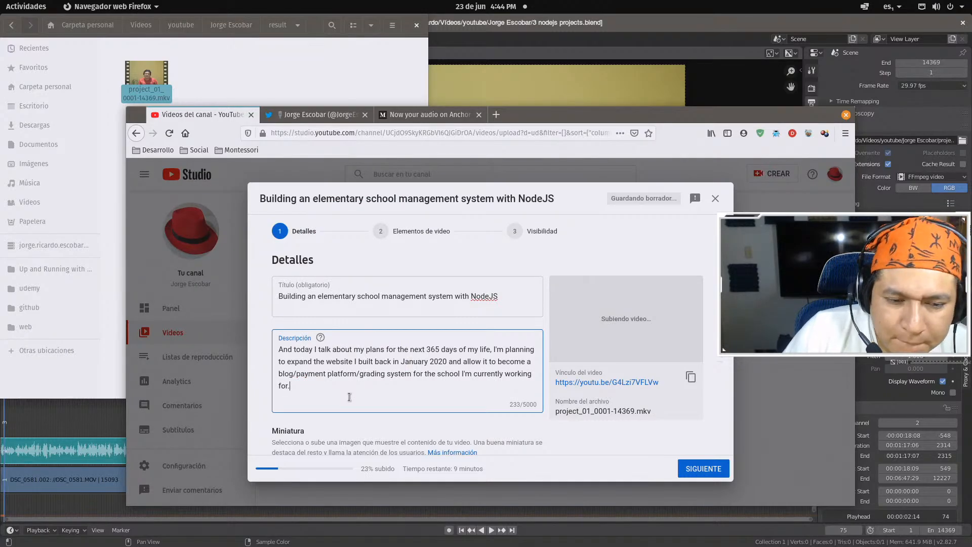
# Copy the whole description text and switch to timestamps.txt in the text editor
pyautogui.hotkey('ctrl', 'a')
pyautogui.hotkey('ctrl', 'c')
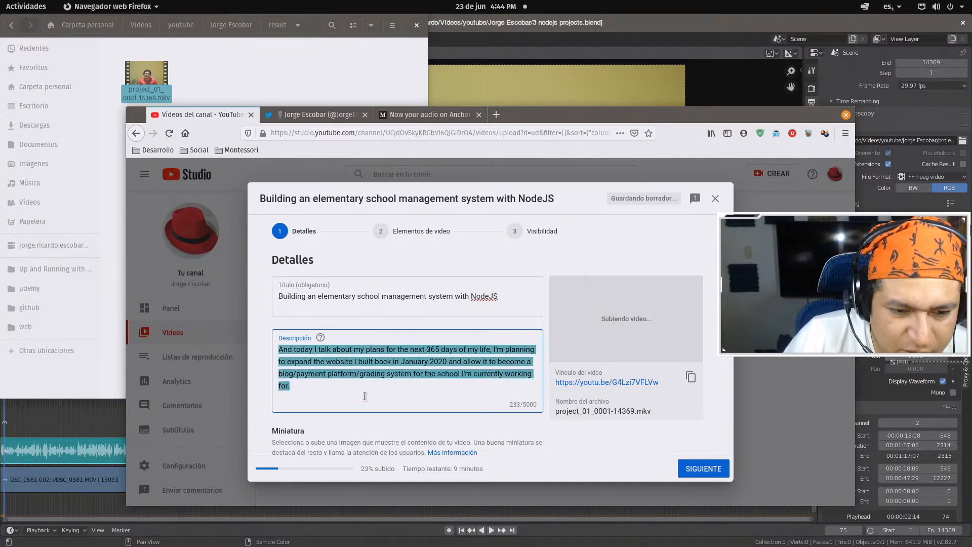
pyautogui.hotkey('alt', 'Tab')
pyautogui.hotkey('alt', 'Tab')
pyautogui.hotkey('alt', 'Tab')
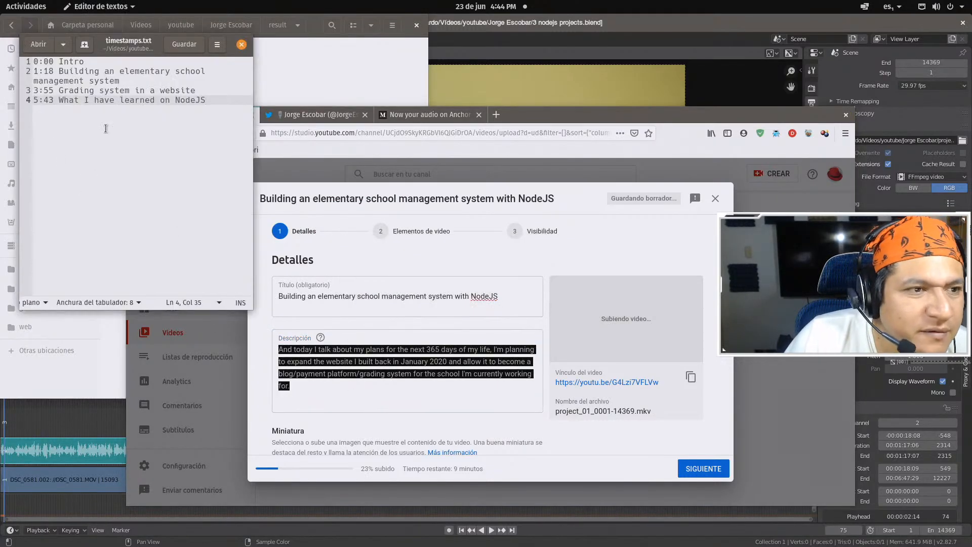
# Insert the copied description above the timestamp list in timestamps.txt, followed by a line break, and save the file
pyautogui.hotkey('ctrl', 'Home')
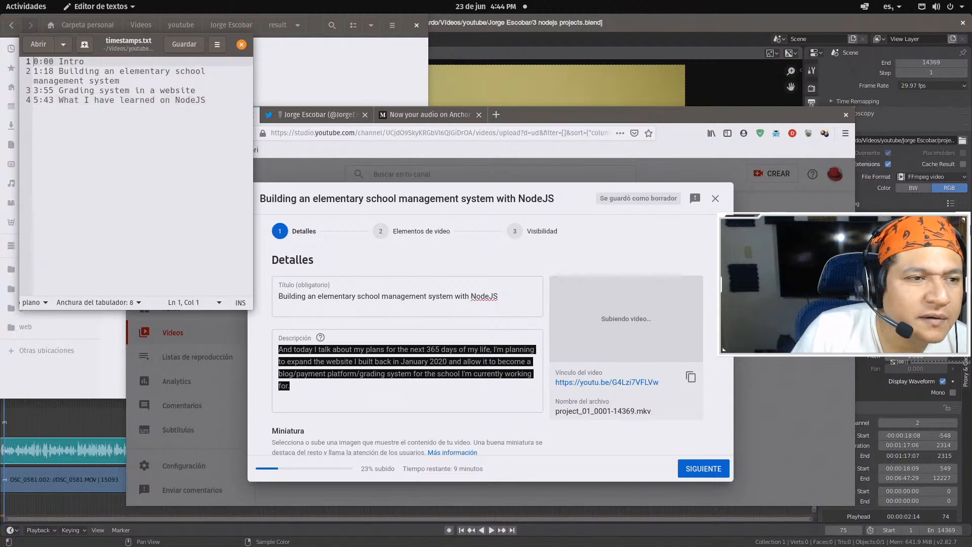
pyautogui.press('Return')
pyautogui.press('Up')
pyautogui.hotkey('ctrl', 'v')
pyautogui.press('Return')
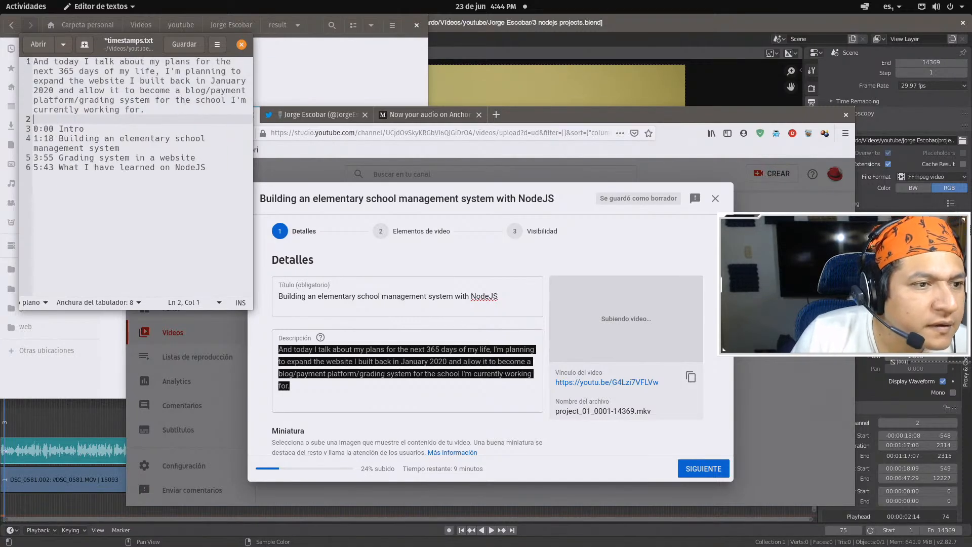
pyautogui.hotkey('ctrl', 's')
# Back in YouTube Studio, add the video to the "Learn to code podcast" playlist and mark it as not made for kids
pyautogui.click(444, 379)
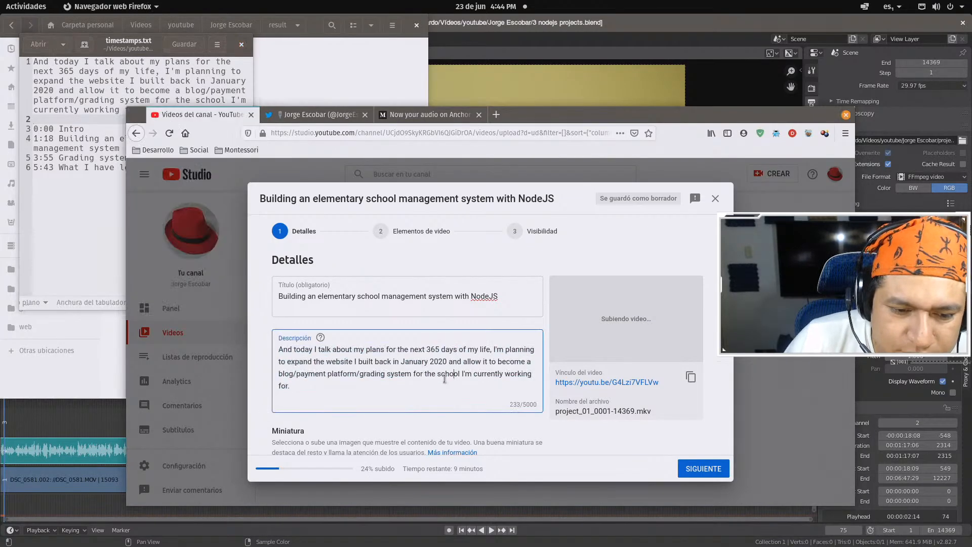
pyautogui.scroll(-4, 445, 379)
pyautogui.scroll(4, 447, 380)
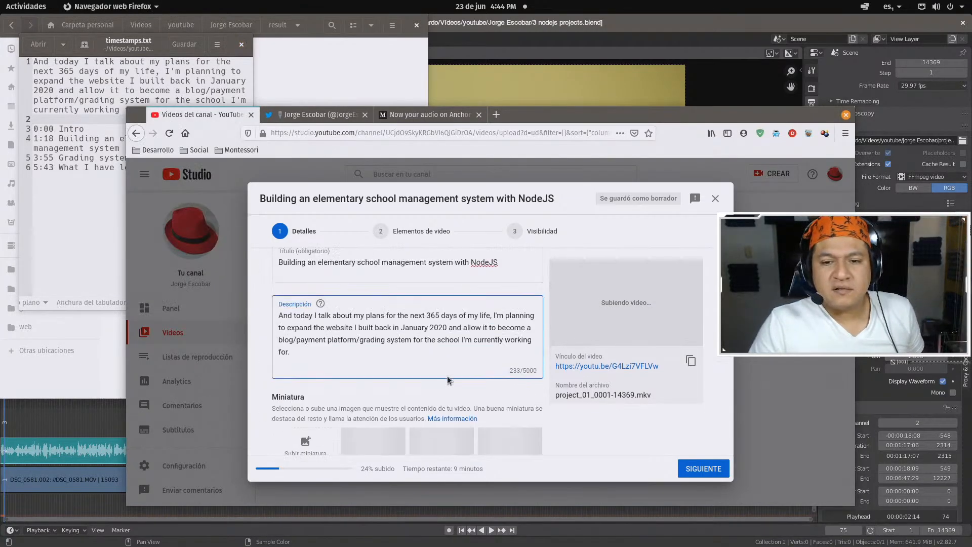
pyautogui.scroll(-3, 448, 378)
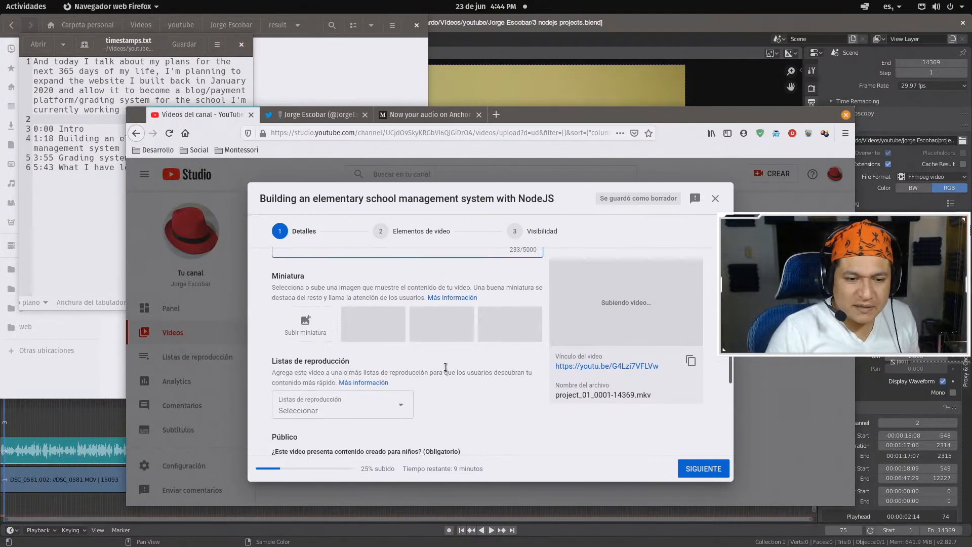
pyautogui.scroll(-2, 444, 366)
pyautogui.click(344, 303)
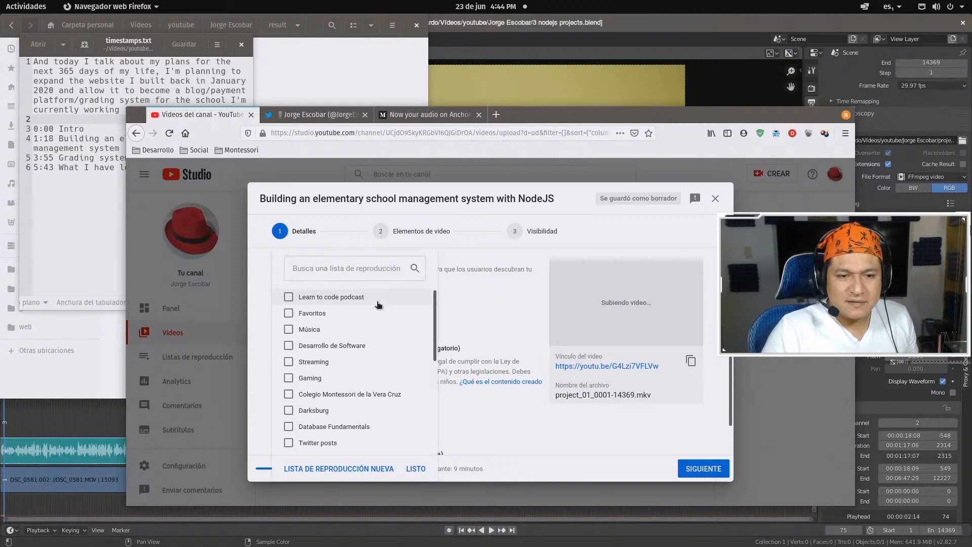
pyautogui.click(288, 296)
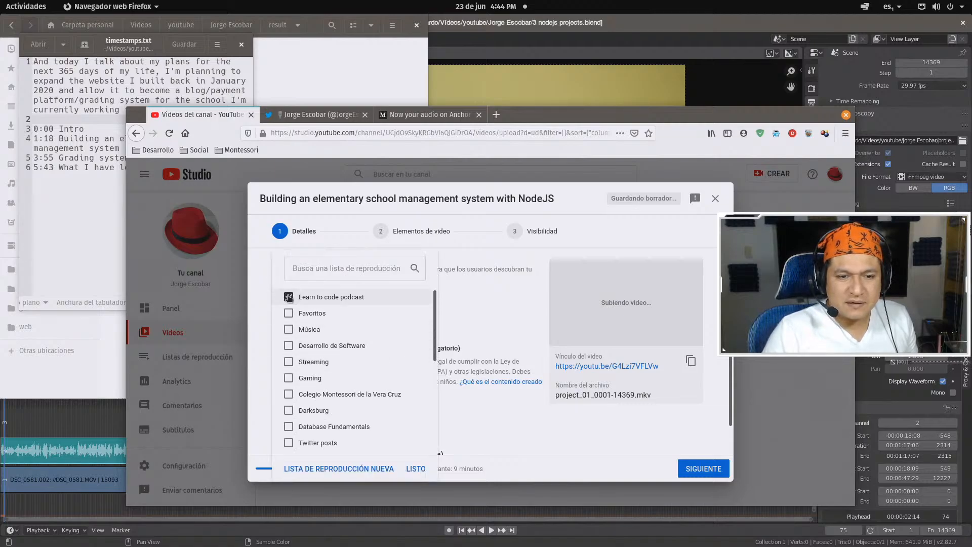
pyautogui.click(479, 311)
pyautogui.scroll(-2, 481, 315)
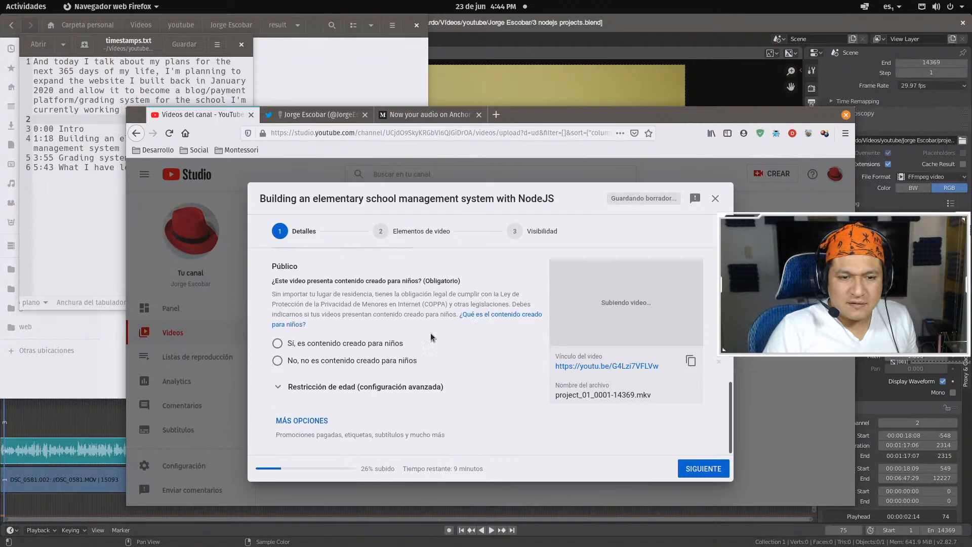
pyautogui.click(347, 364)
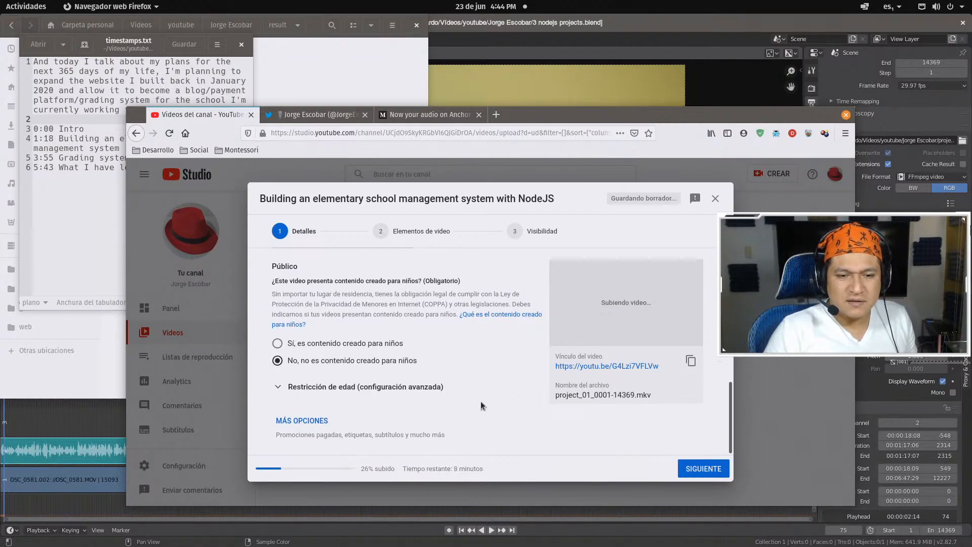
# Show the additional video options and add the tags "nodejs", "learntocode" and "web development"
pyautogui.click(304, 420)
pyautogui.scroll(-5, 487, 394)
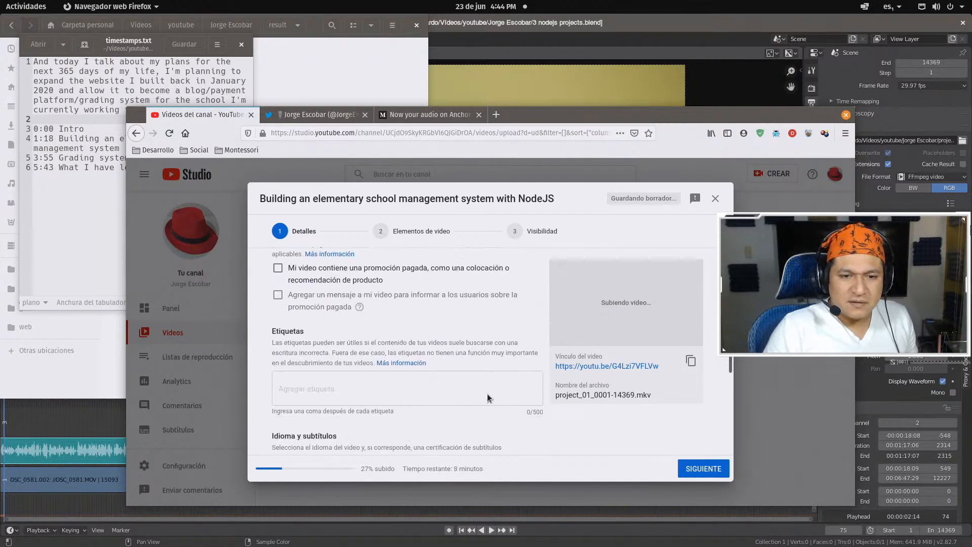
pyautogui.click(404, 350)
pyautogui.write('n')
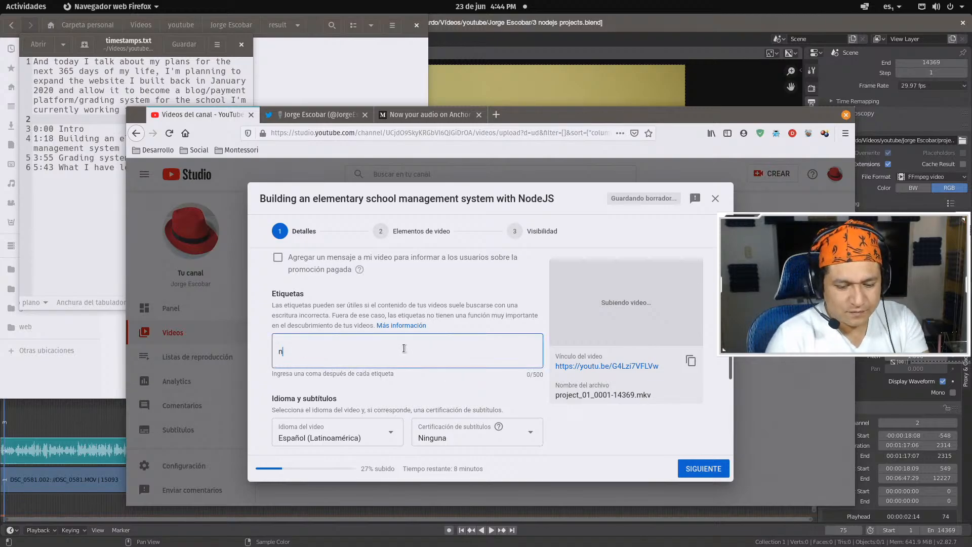
pyautogui.write('odejs,')
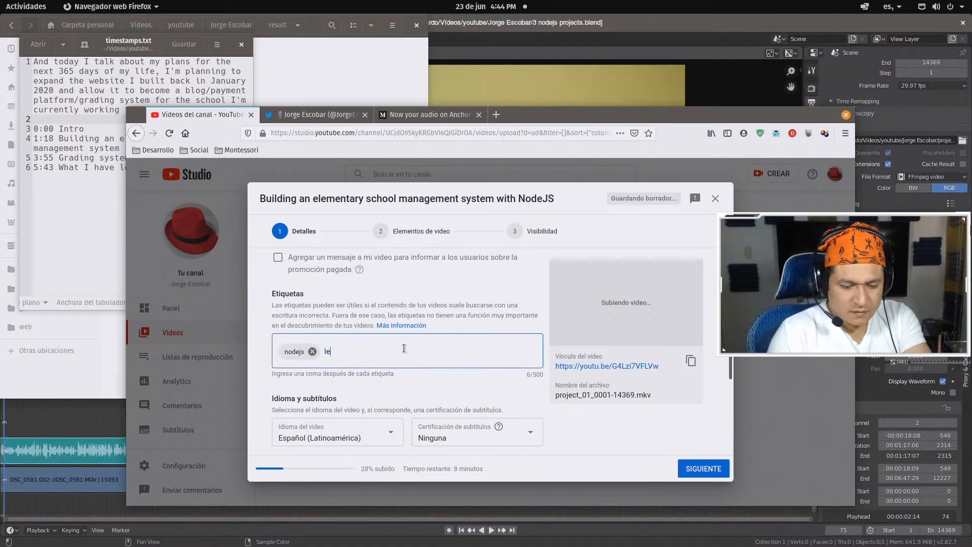
pyautogui.write('learntocode')
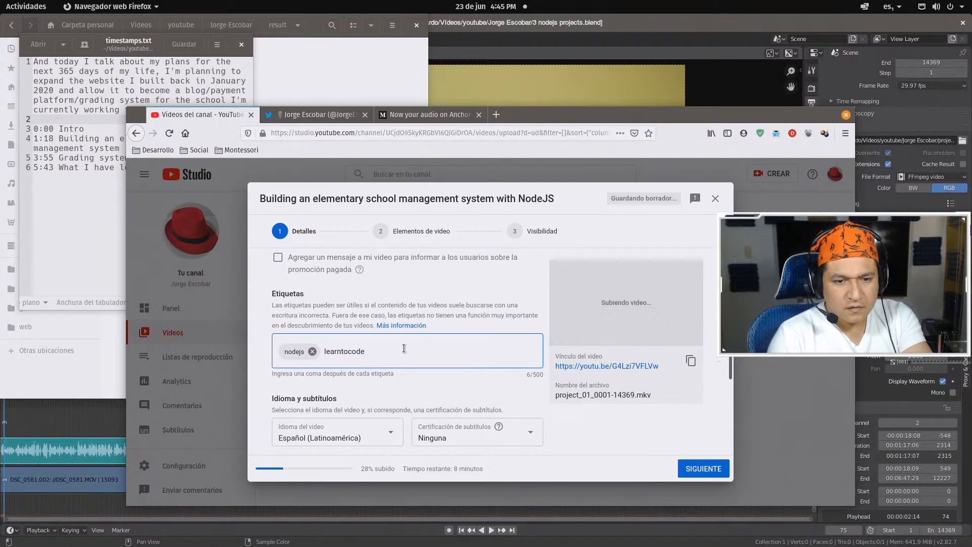
pyautogui.write(',')
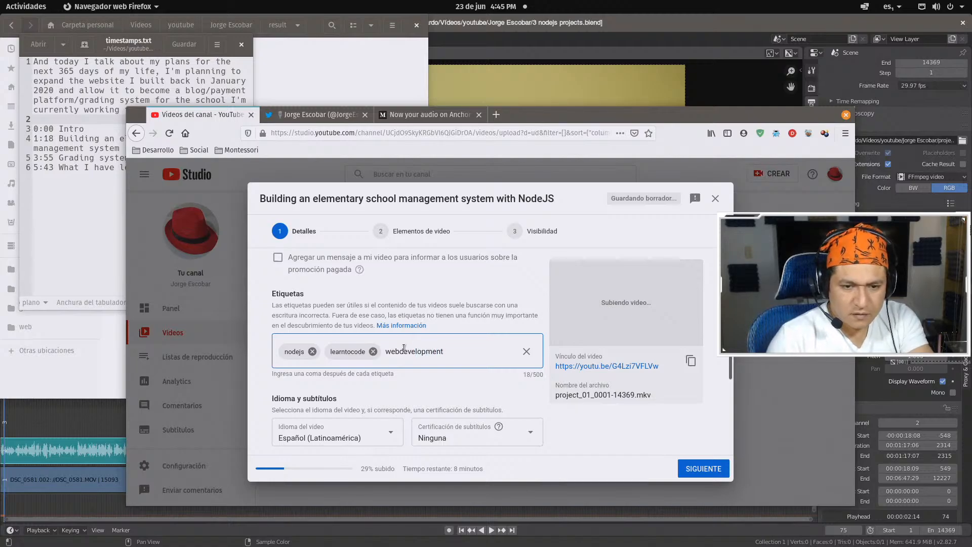
pyautogui.click(403, 348)
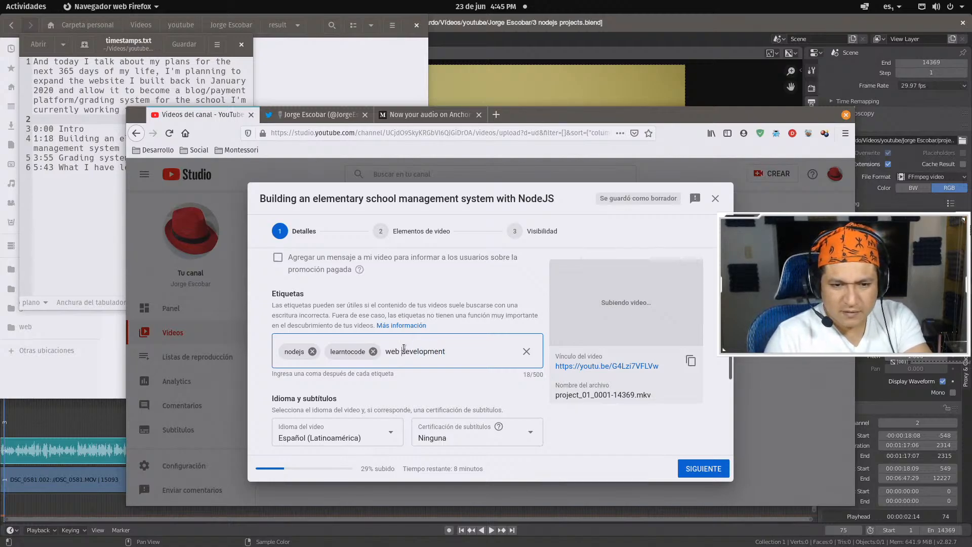
pyautogui.write(',')
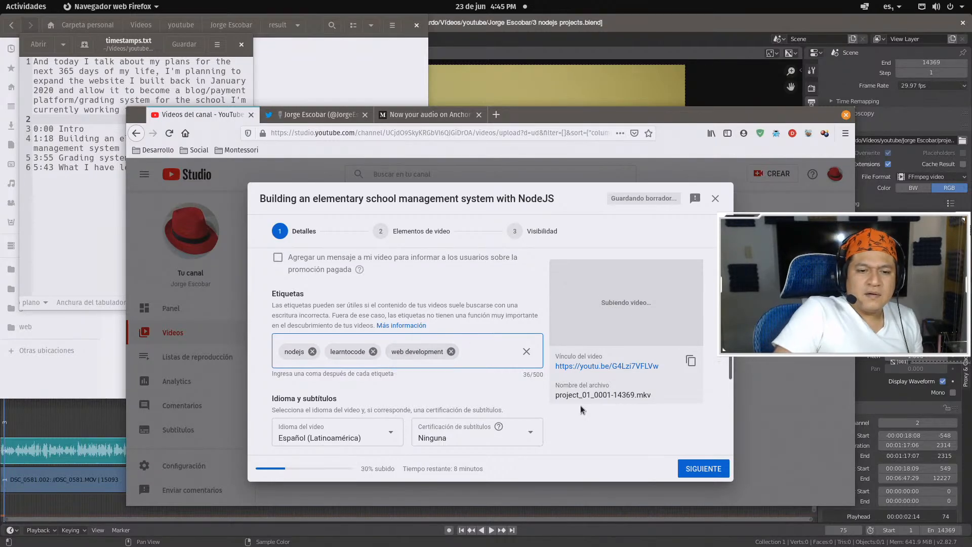
# Set the video language to Inglés (Estados Unidos)
pyautogui.scroll(-2, 580, 405)
pyautogui.scroll(-2, 579, 412)
pyautogui.click(385, 331)
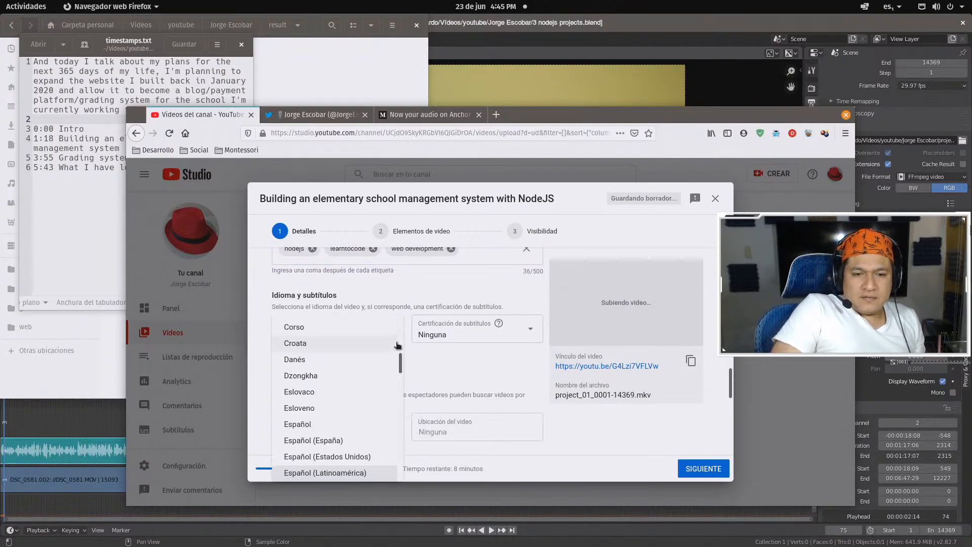
pyautogui.scroll(-10, 385, 393)
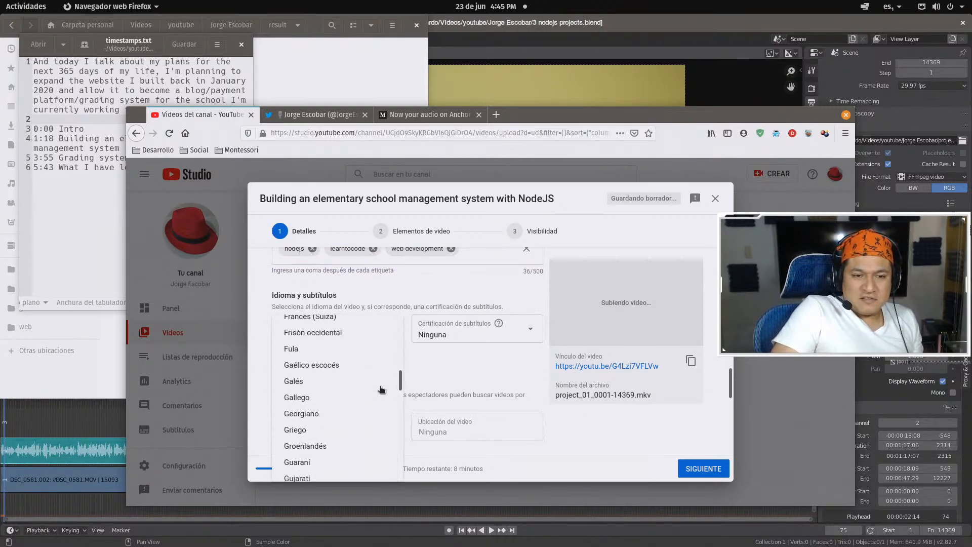
pyautogui.scroll(-3, 381, 389)
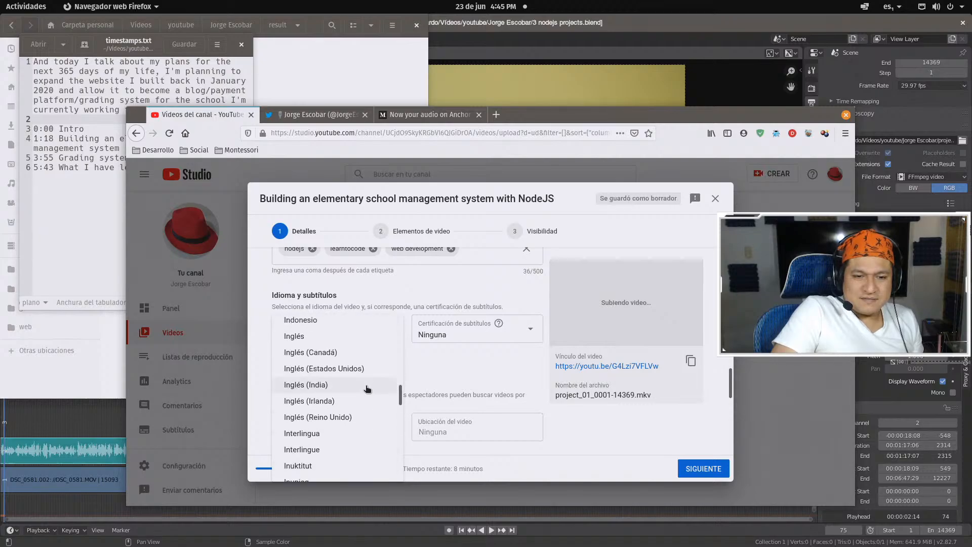
pyautogui.click(340, 368)
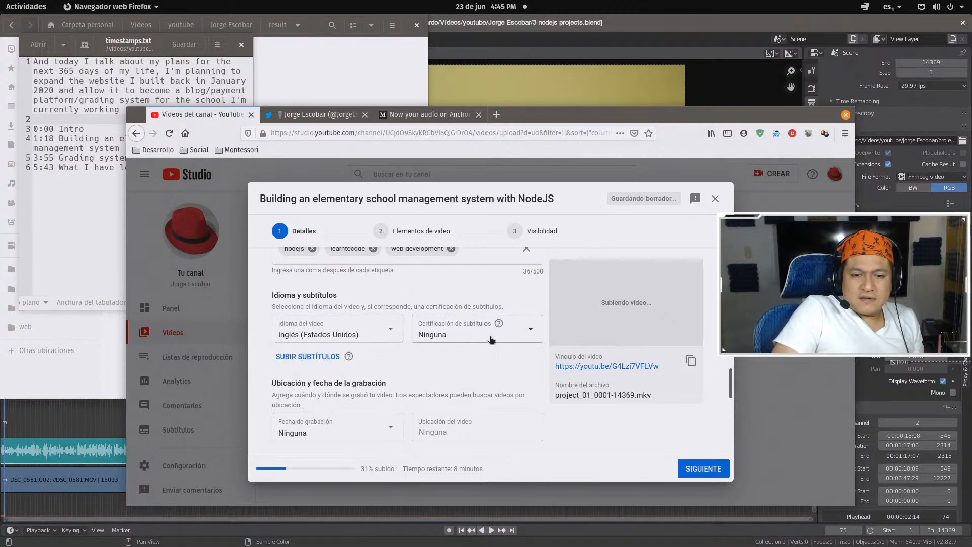
# Set the recording date to 23 jun. 2020 and the video location to Medellín de Bravo, Veracruz
pyautogui.scroll(-2, 405, 344)
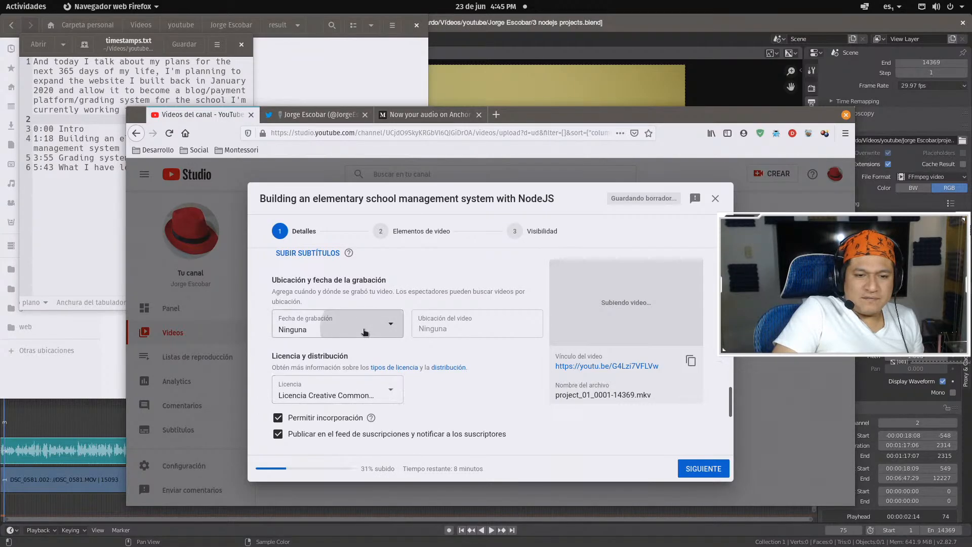
pyautogui.click(326, 330)
pyautogui.click(298, 454)
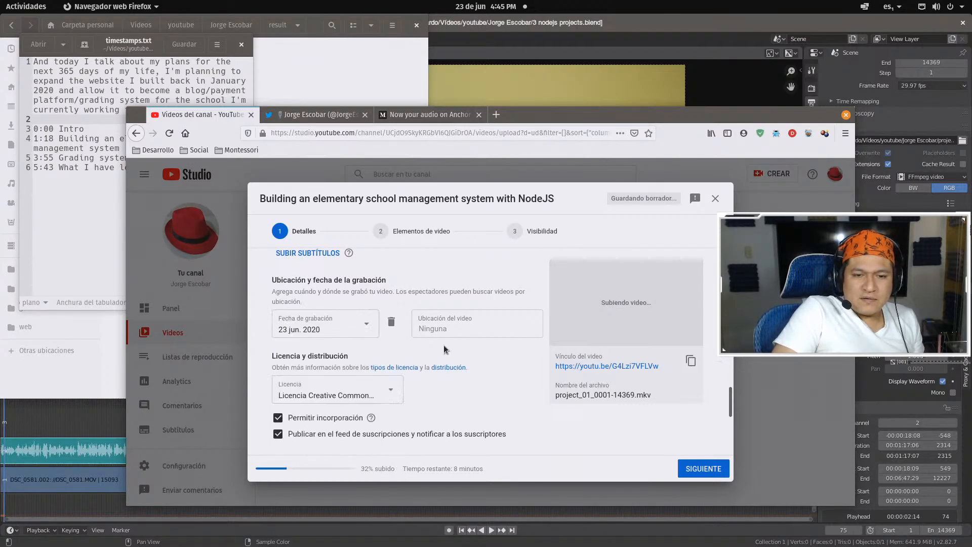
pyautogui.click(454, 329)
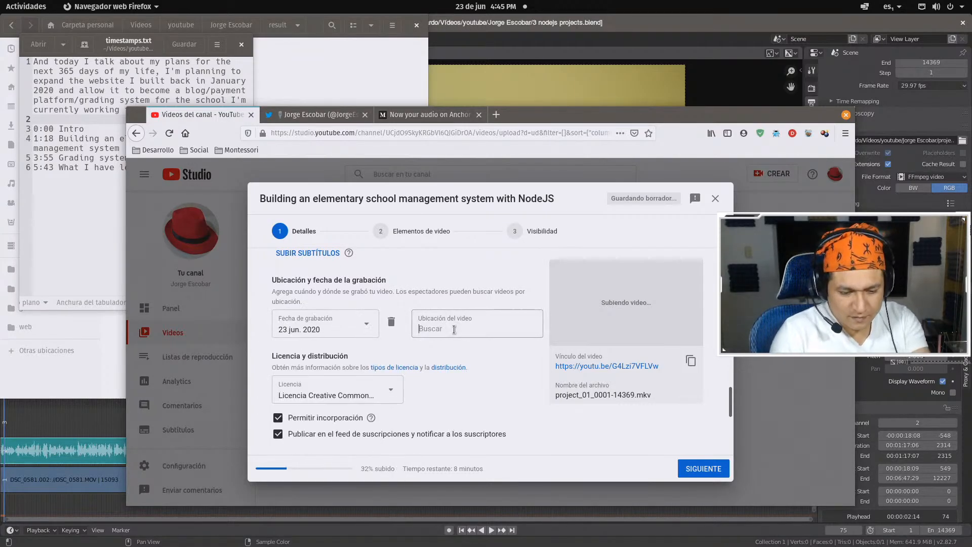
pyautogui.write('medell')
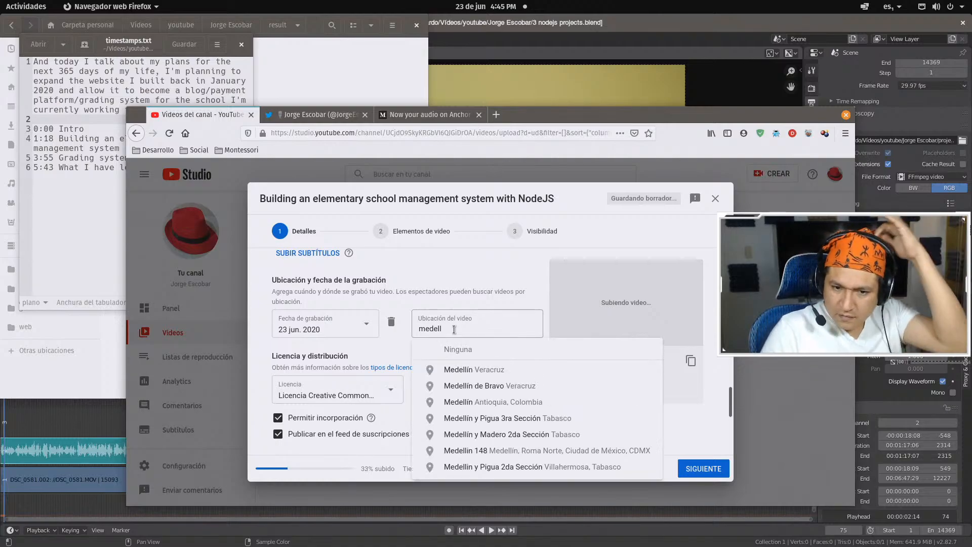
pyautogui.click(506, 390)
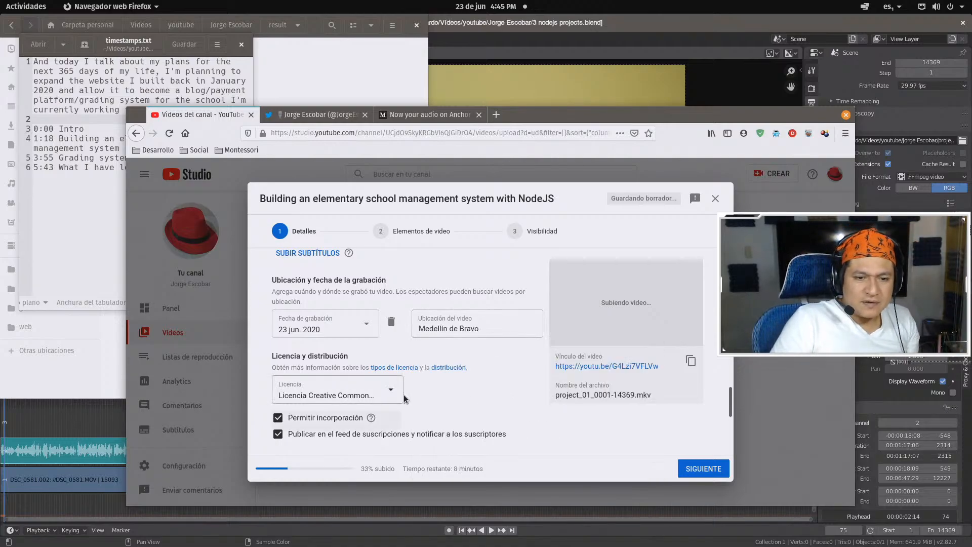
# Set the video's category to Ciencia y tecnología
pyautogui.scroll(-3, 502, 402)
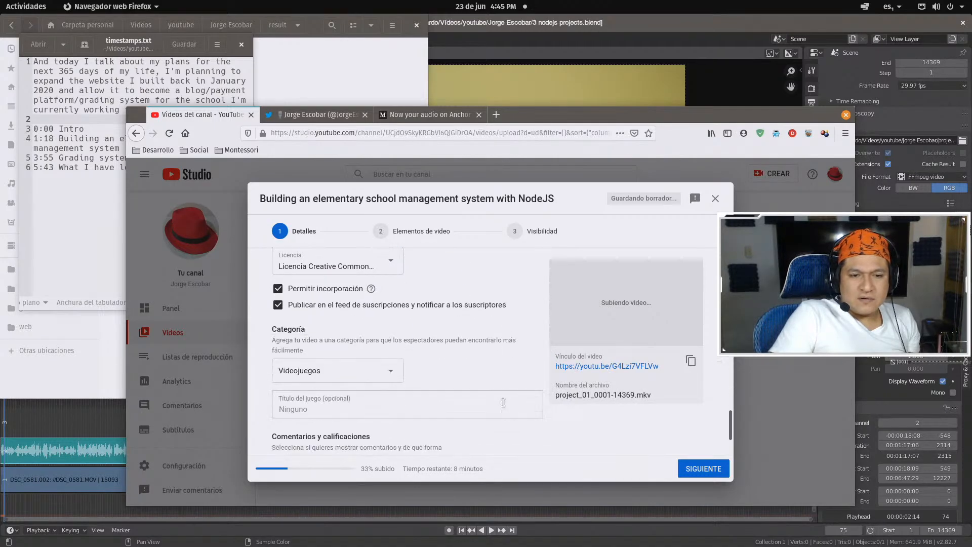
pyautogui.click(384, 371)
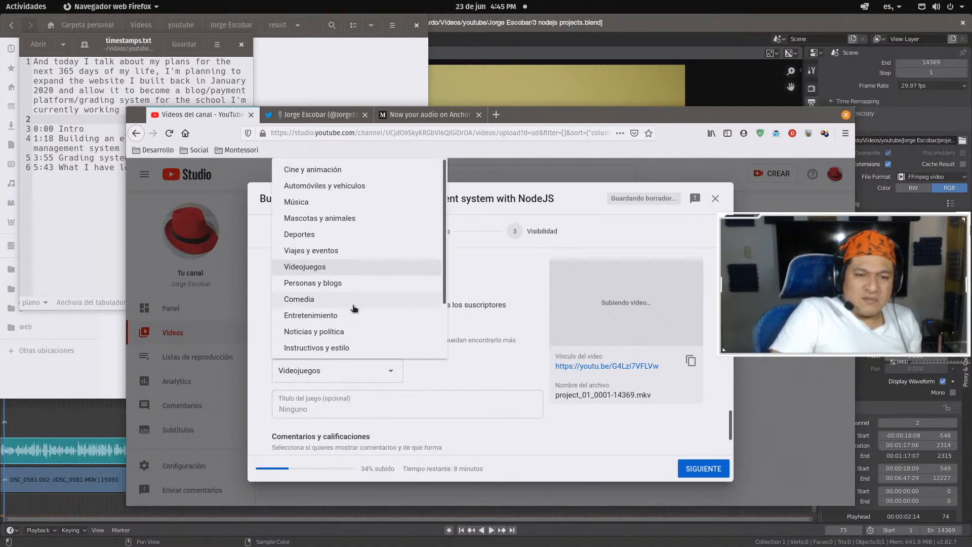
pyautogui.scroll(-2, 352, 333)
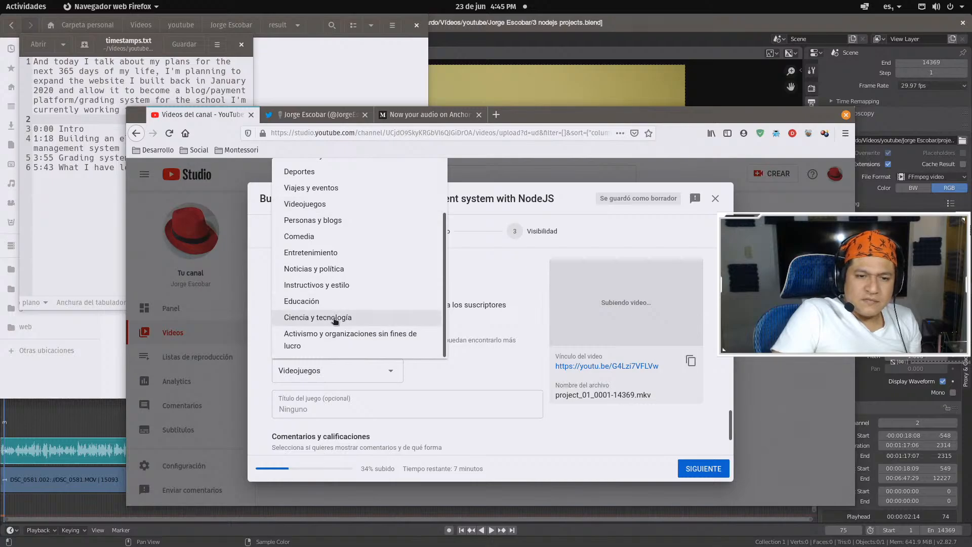
pyautogui.click(334, 318)
# Set the comment visibility to Permitir todos los comentarios
pyautogui.scroll(-1, 501, 390)
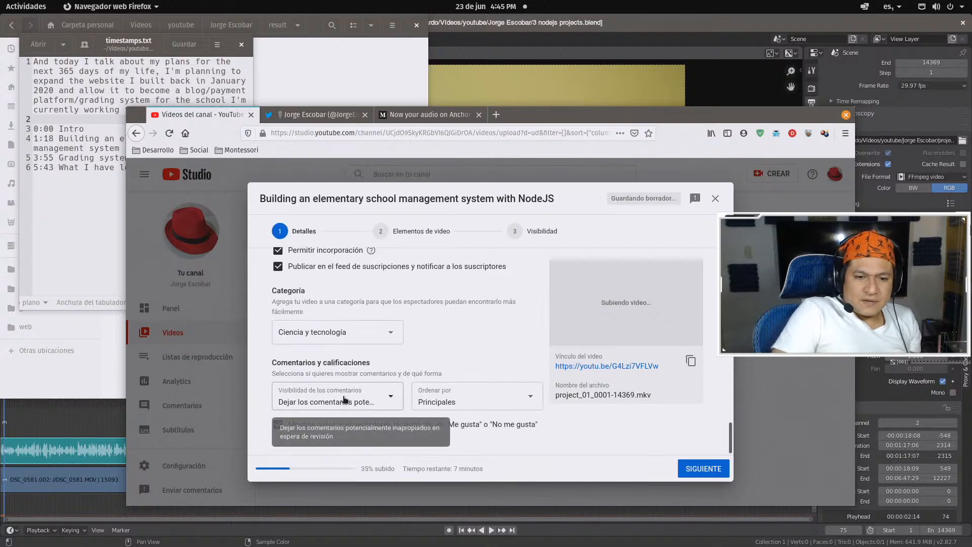
pyautogui.click(371, 402)
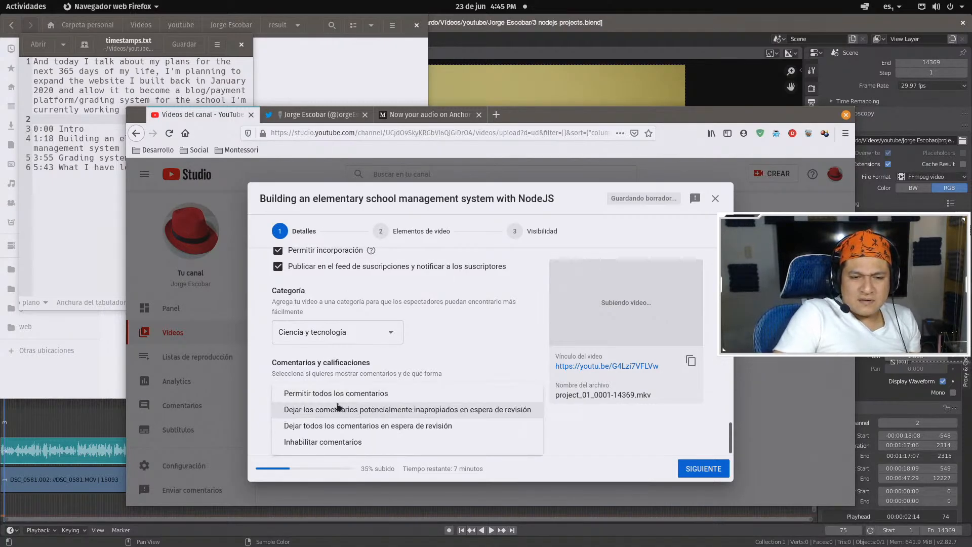
pyautogui.click(326, 395)
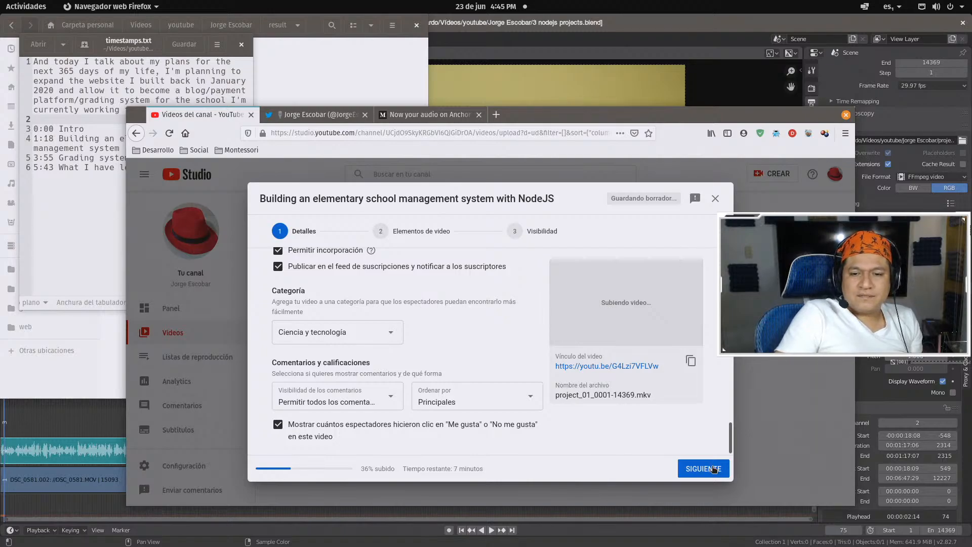
# Review the details, proceed past the video elements without adding any, and publish the video with Público visibility
pyautogui.scroll(10, 631, 429)
pyautogui.scroll(10, 628, 431)
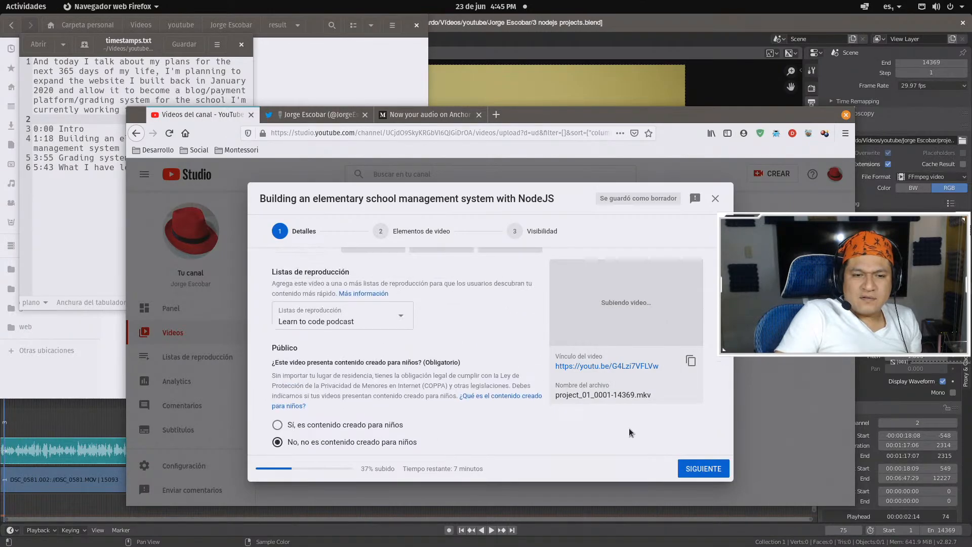
pyautogui.click(709, 469)
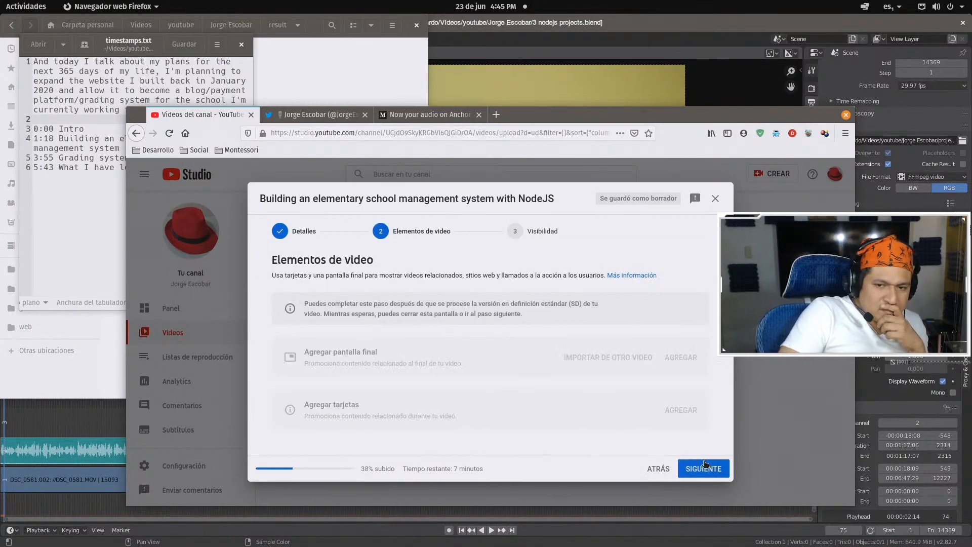
pyautogui.click(716, 470)
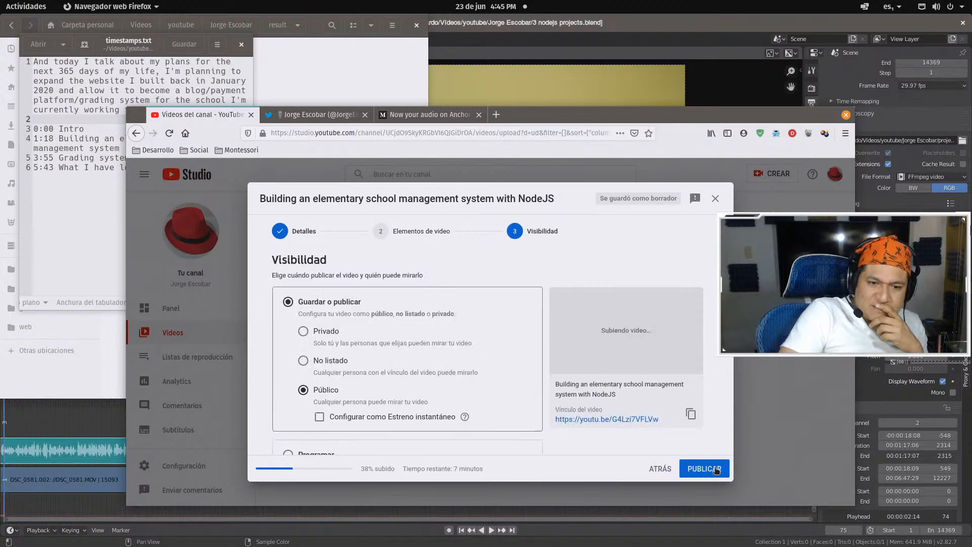
pyautogui.scroll(-3, 594, 424)
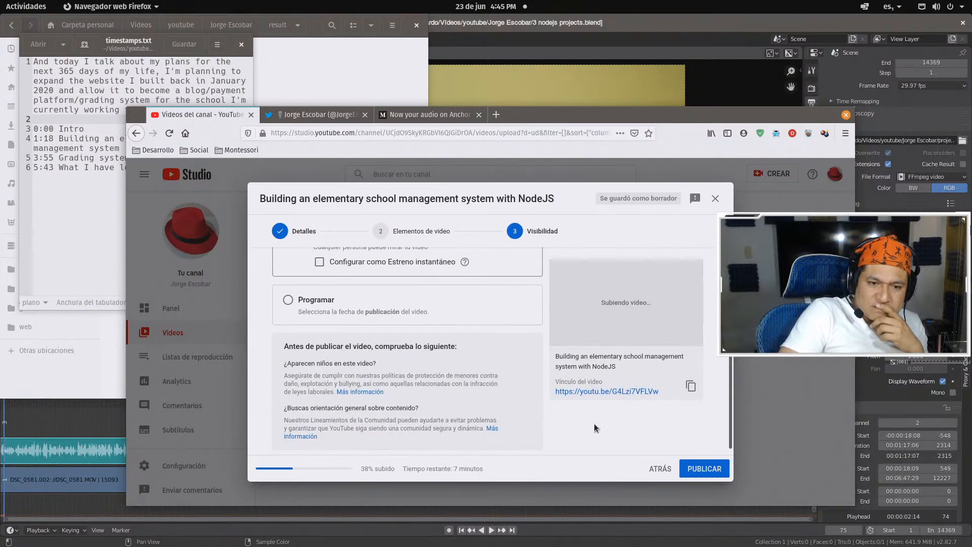
pyautogui.click(701, 468)
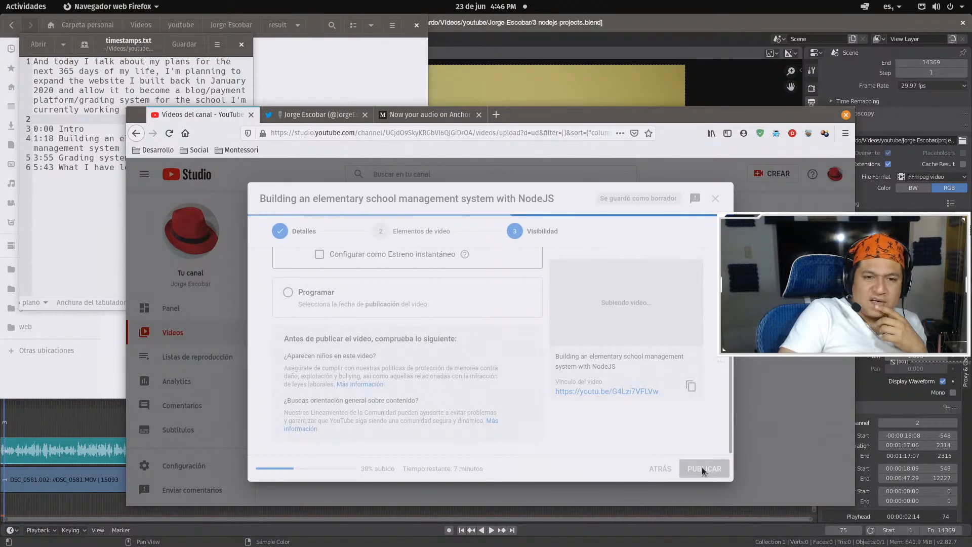